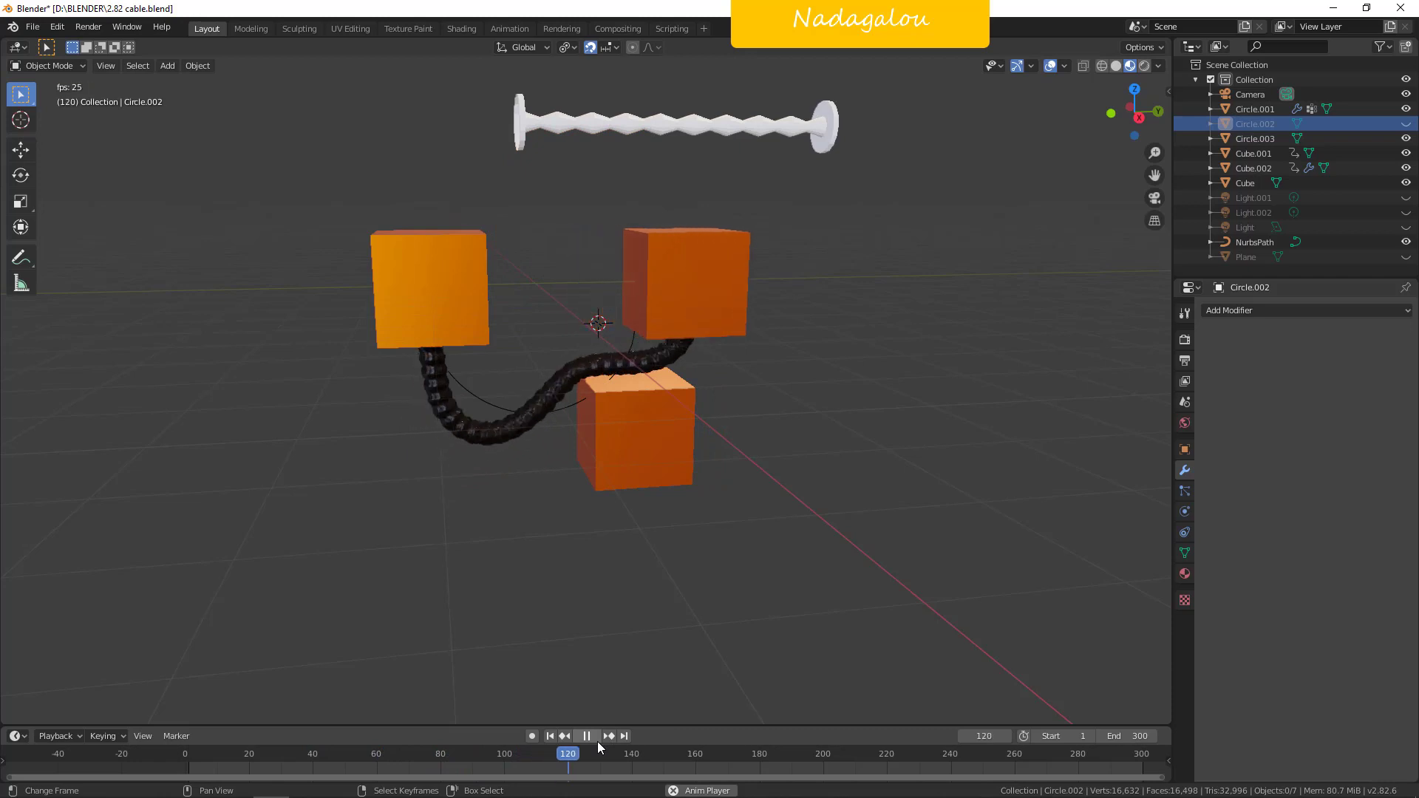
Stop the animation, return to the first frame and view the scene from the right in orthographic projection.
{"action": "left_click", "coordinate": [598, 741]}
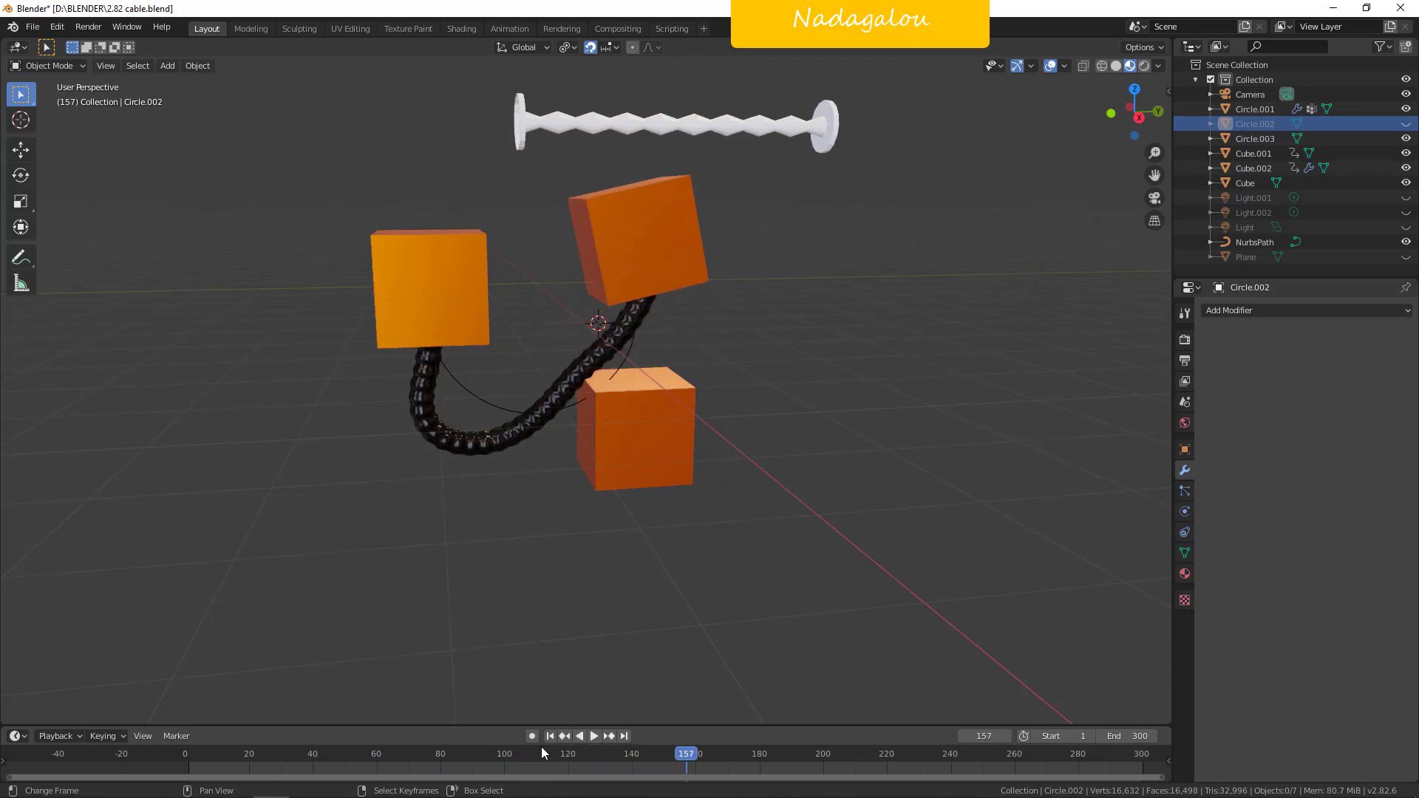
{"action": "left_click", "coordinate": [550, 736]}
{"action": "key", "text": "KP_3"}
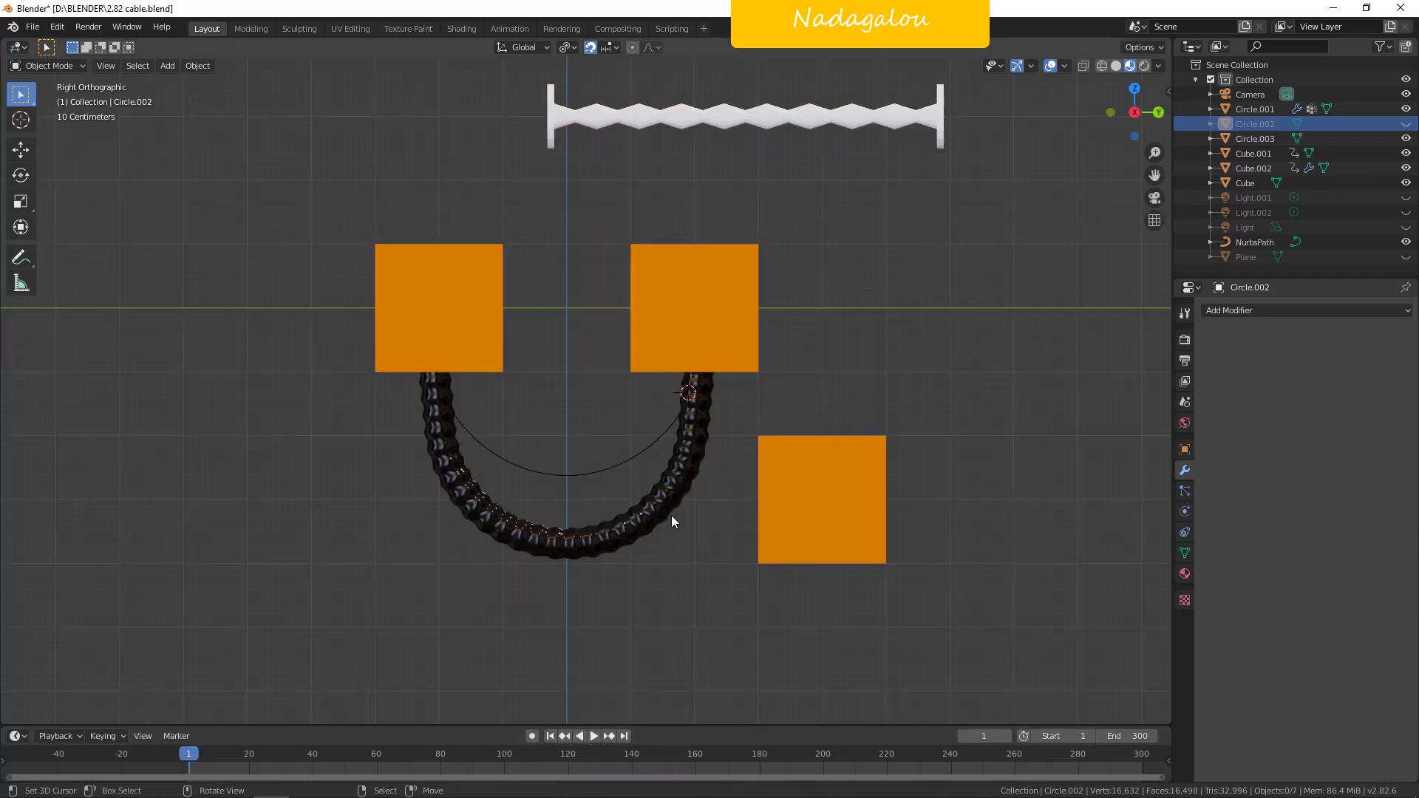
{"action": "middle_click_drag", "start_coordinate": [881, 251], "coordinate": [733, 376], "text": "shift"}
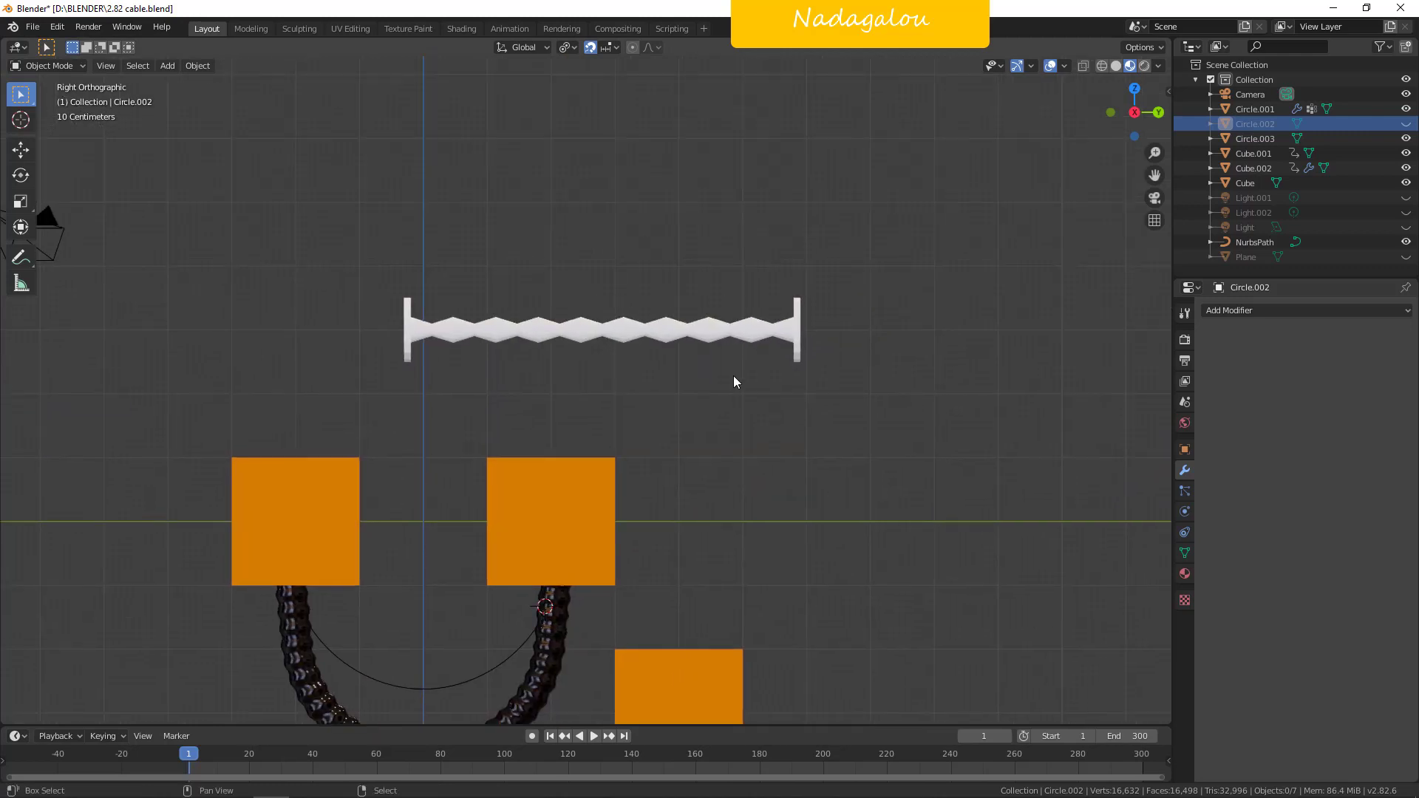
Examine the vertex structure of the straight white cable Circle.003 in Edit Mode.
{"action": "left_click", "coordinate": [672, 327]}
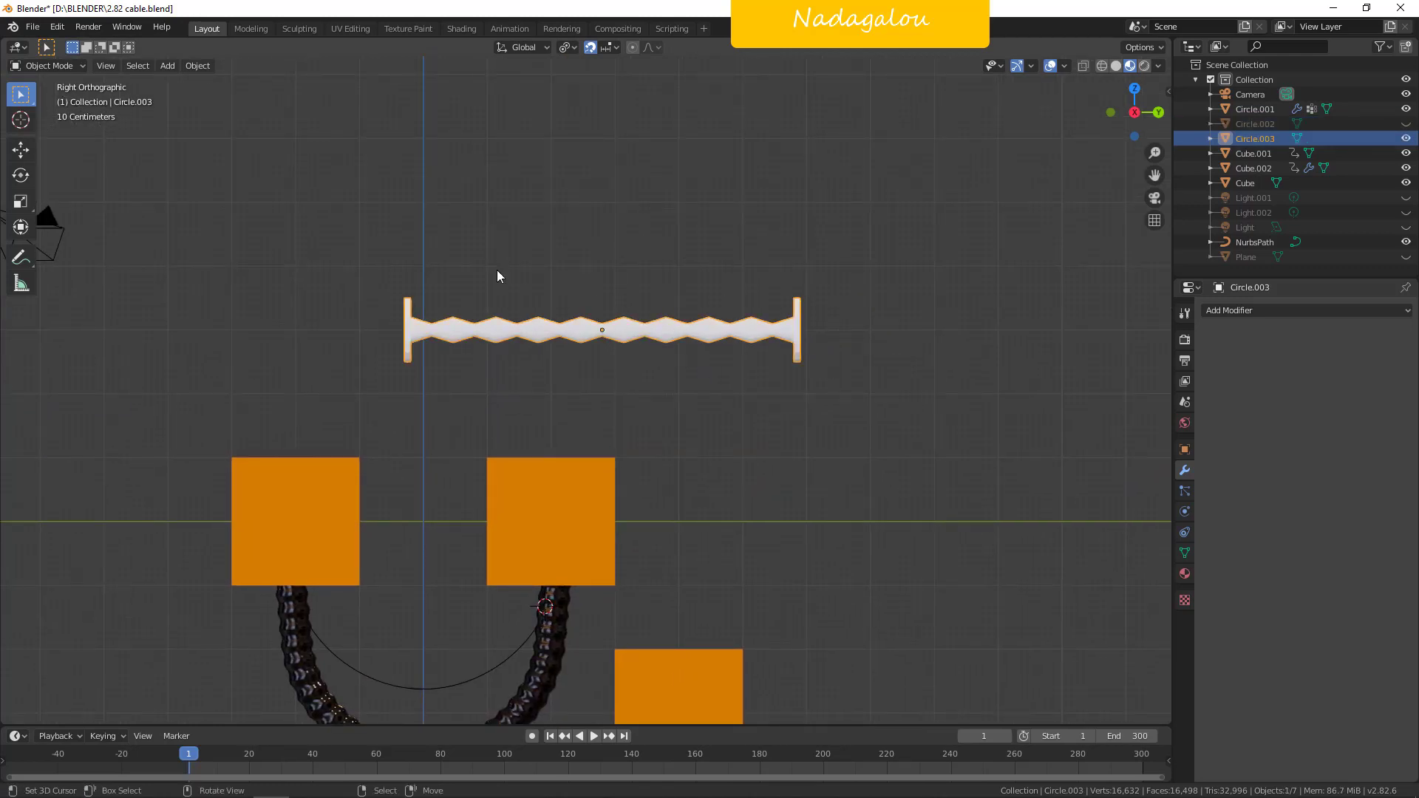
{"action": "scroll", "coordinate": [561, 366], "scroll_direction": "up", "scroll_amount": 4}
{"action": "key", "text": "Tab"}
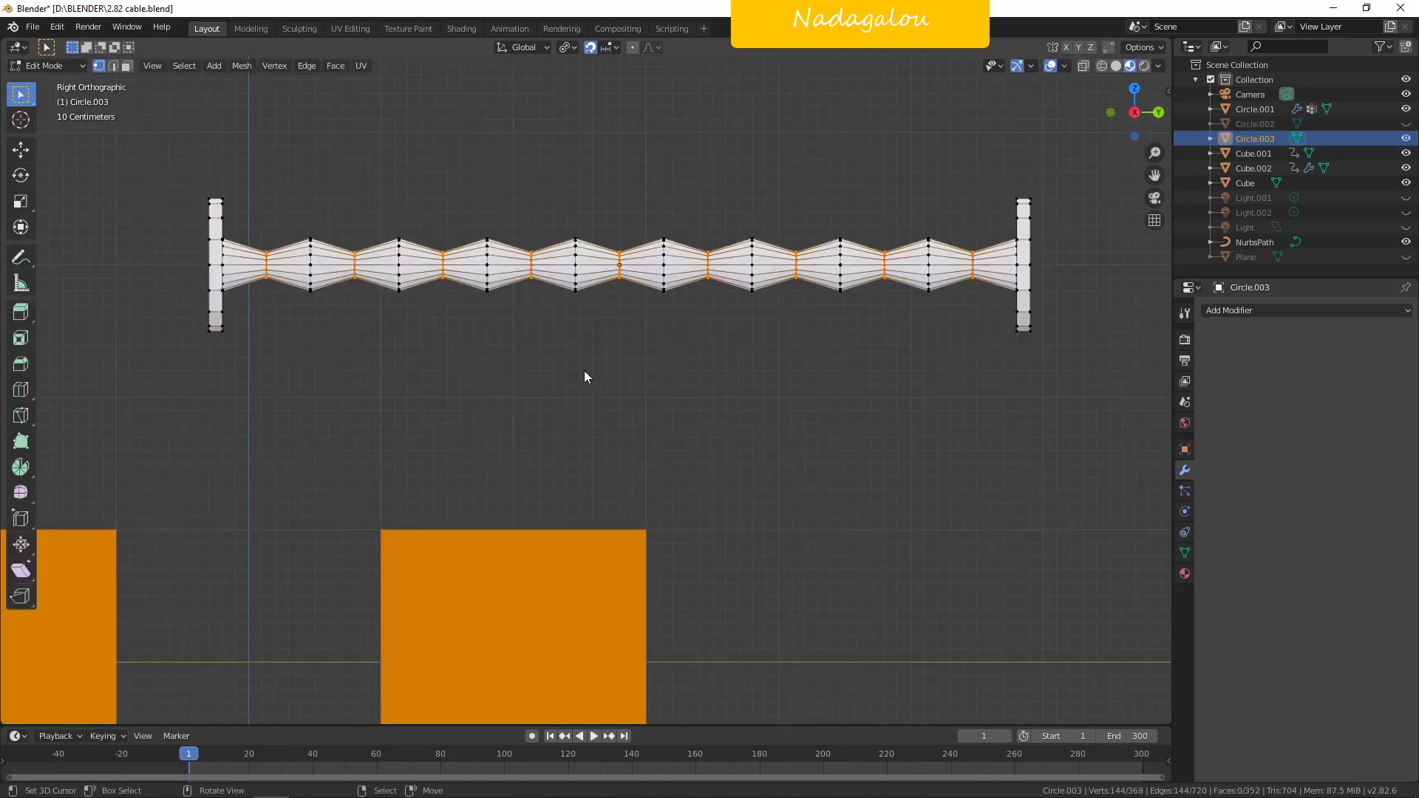
{"action": "scroll", "coordinate": [584, 370], "scroll_direction": "down", "scroll_amount": 3}
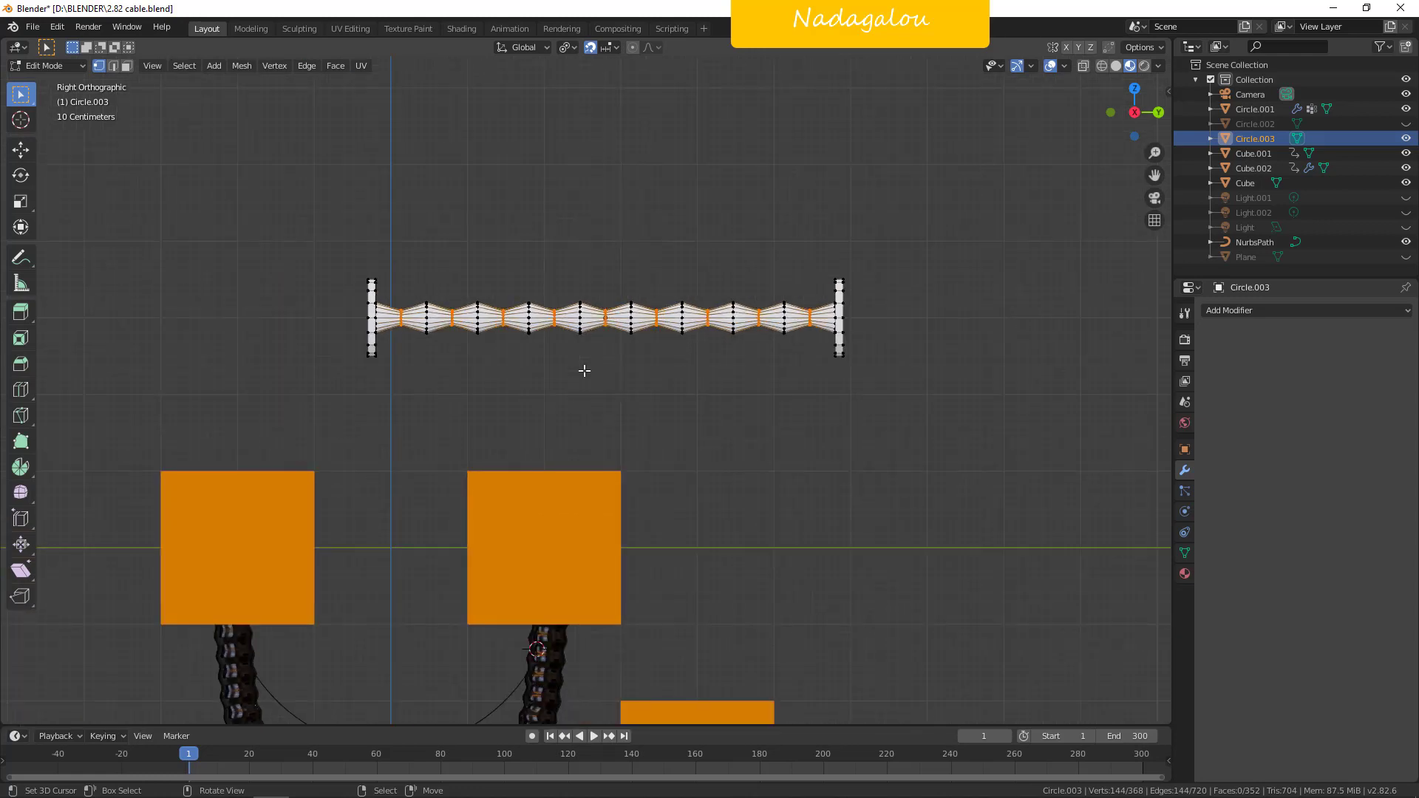
{"action": "scroll", "coordinate": [584, 370], "scroll_direction": "down", "scroll_amount": 5}
{"action": "scroll", "coordinate": [607, 470], "scroll_direction": "up", "scroll_amount": 4}
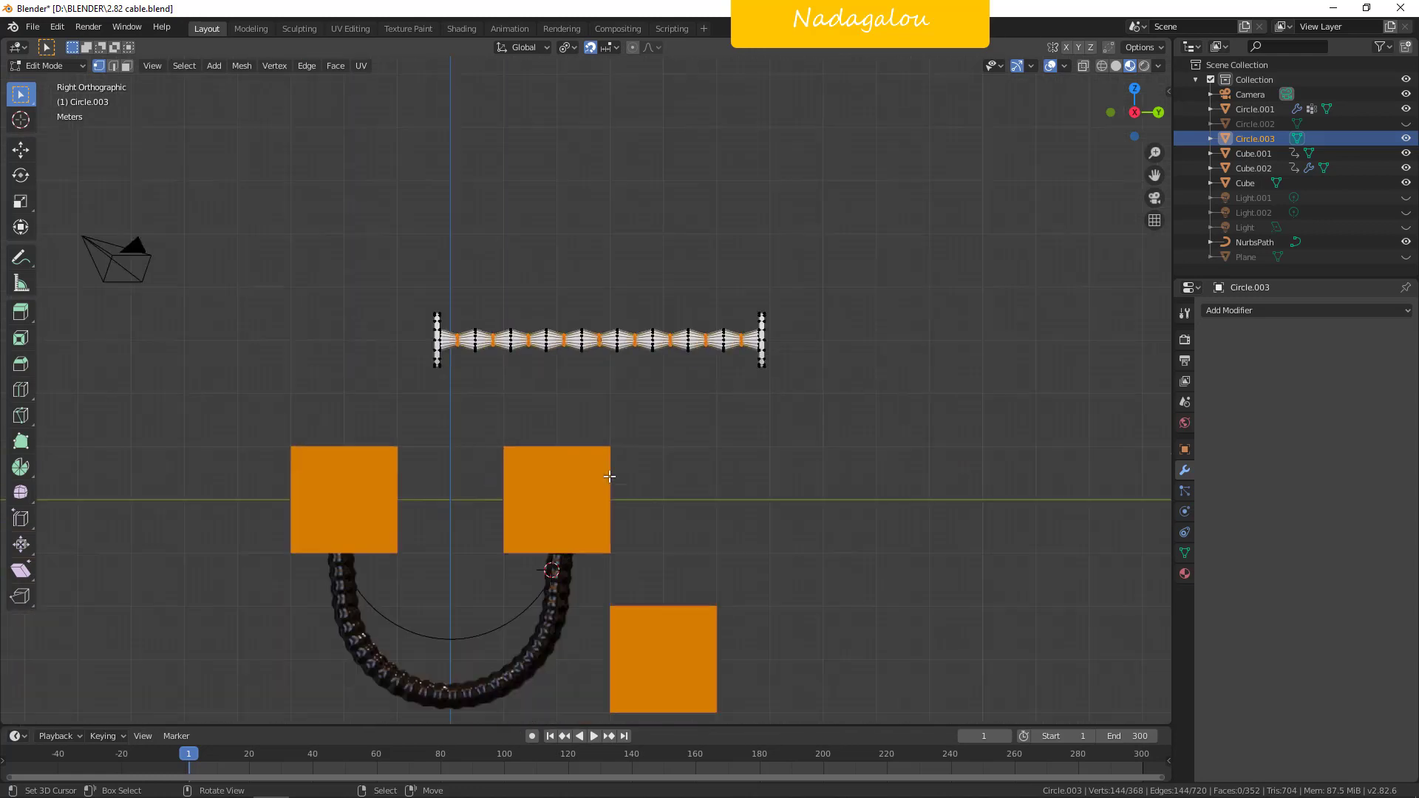
{"action": "scroll", "coordinate": [494, 621], "scroll_direction": "down", "scroll_amount": 3}
{"action": "scroll", "coordinate": [621, 392], "scroll_direction": "up", "scroll_amount": 4}
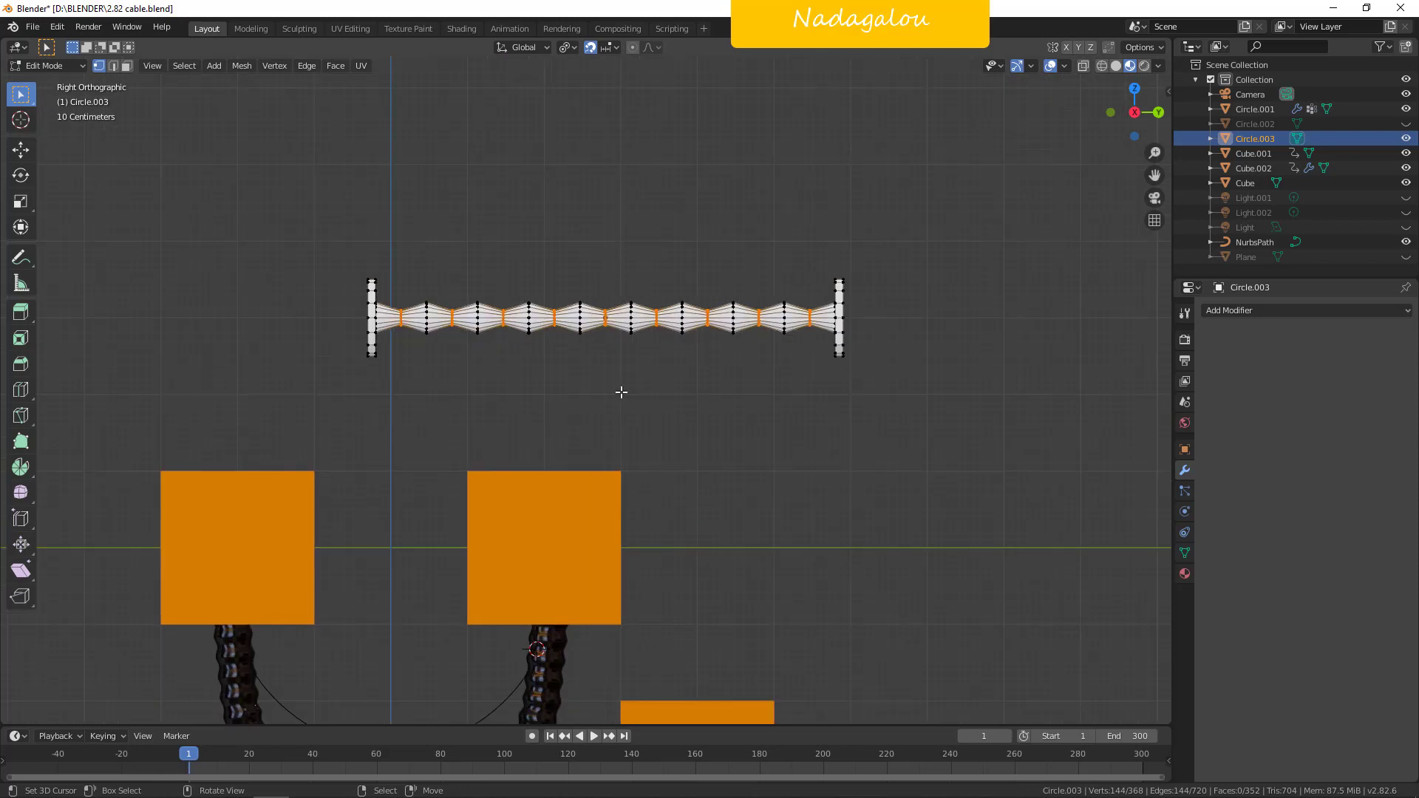
{"action": "key", "text": "Tab"}
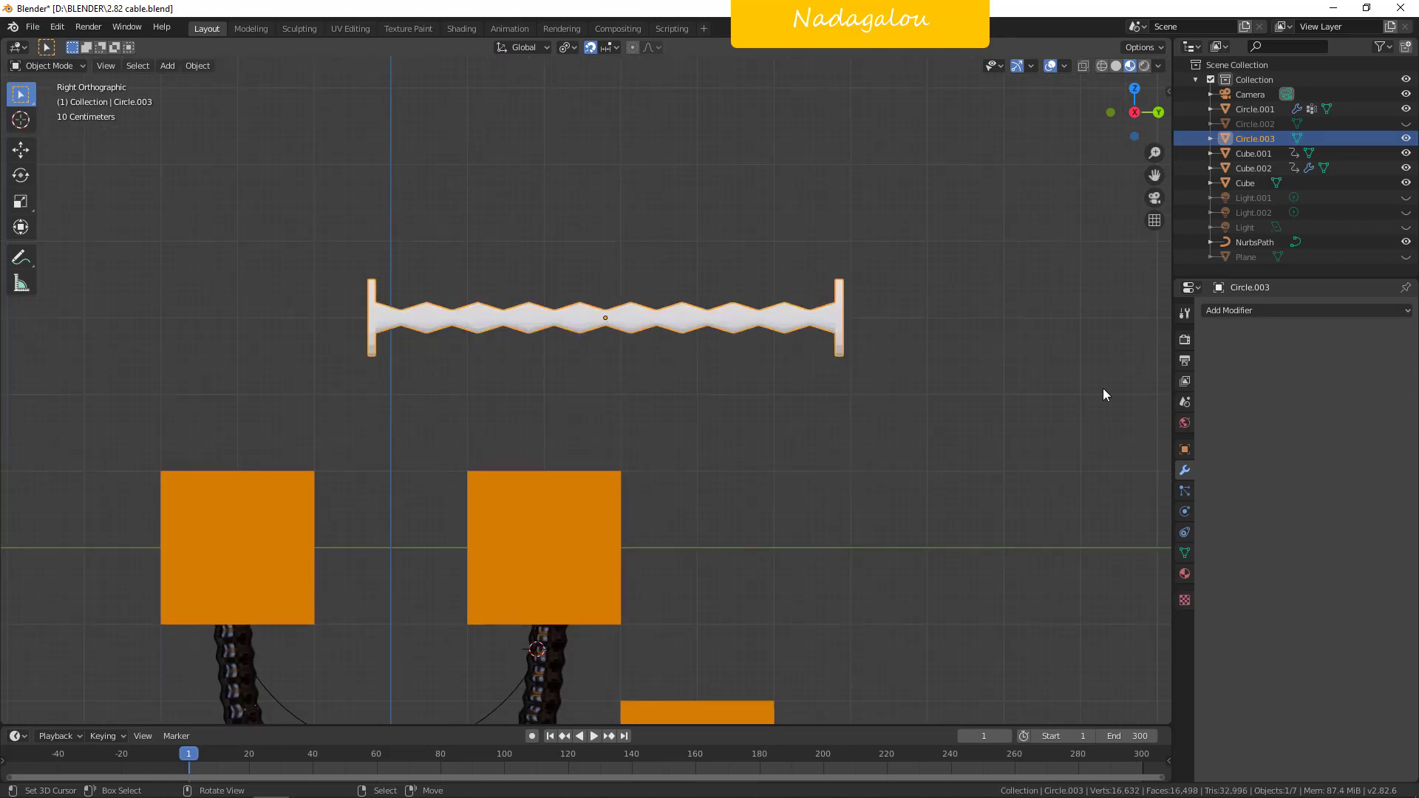
Unhide Circle.002 and the other hidden objects, and hide the Plane, Light, Light.001 and Light.002 again.
{"action": "left_click_drag", "start_coordinate": [1405, 198], "coordinate": [1410, 263]}
{"action": "left_click", "coordinate": [1405, 124]}
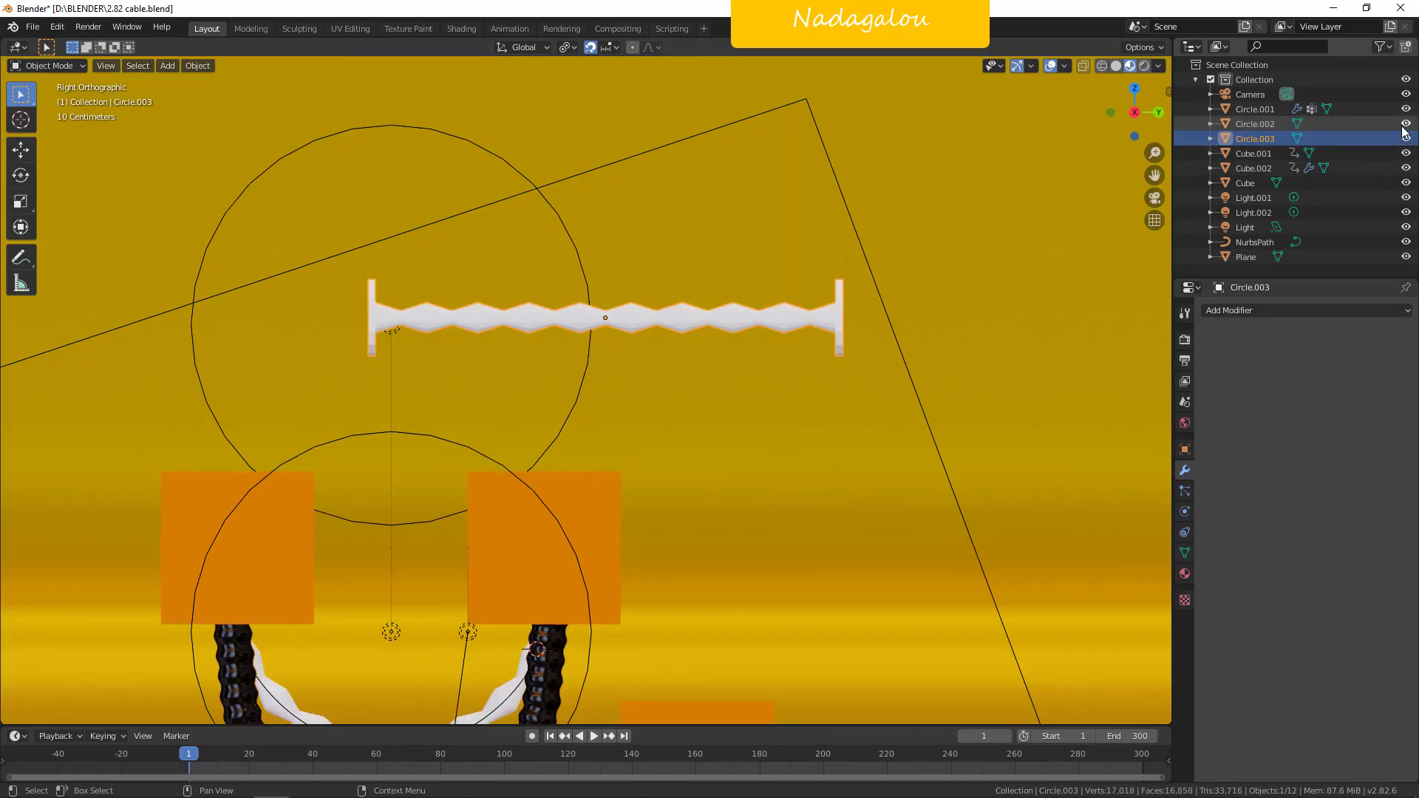
{"action": "left_click", "coordinate": [1406, 257]}
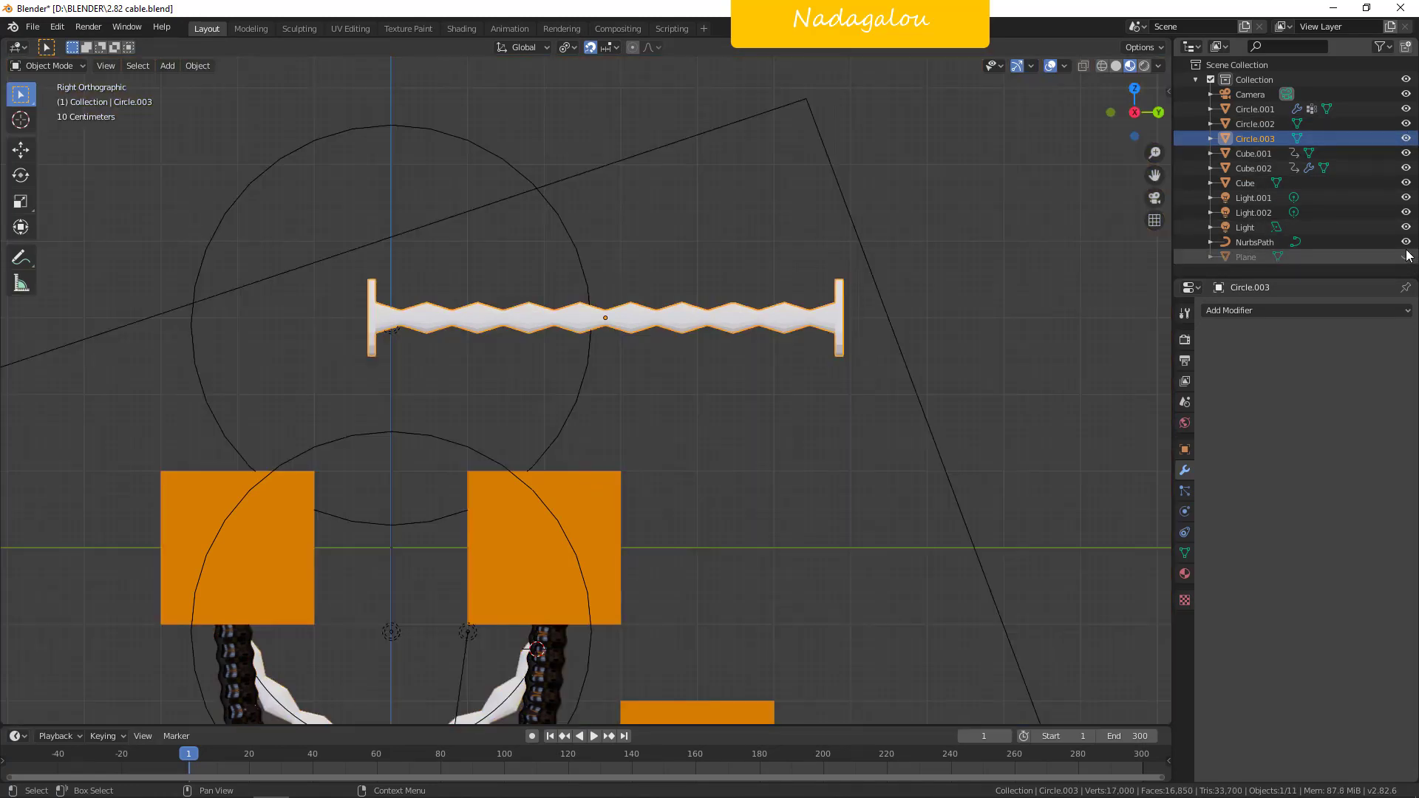
{"action": "left_click", "coordinate": [1405, 227]}
{"action": "left_click", "coordinate": [1406, 212]}
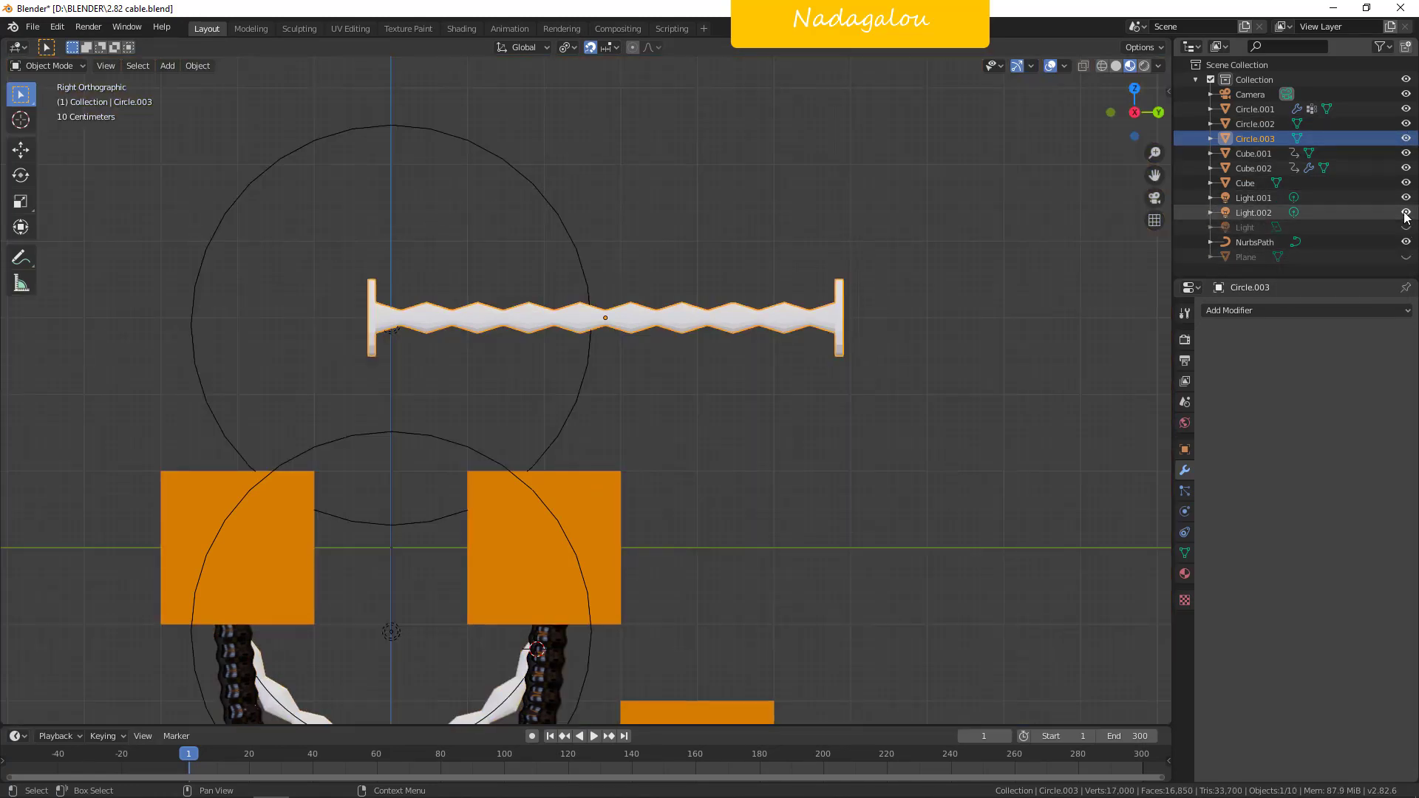
{"action": "left_click", "coordinate": [1406, 198]}
{"action": "scroll", "coordinate": [814, 289], "scroll_direction": "down", "scroll_amount": 4}
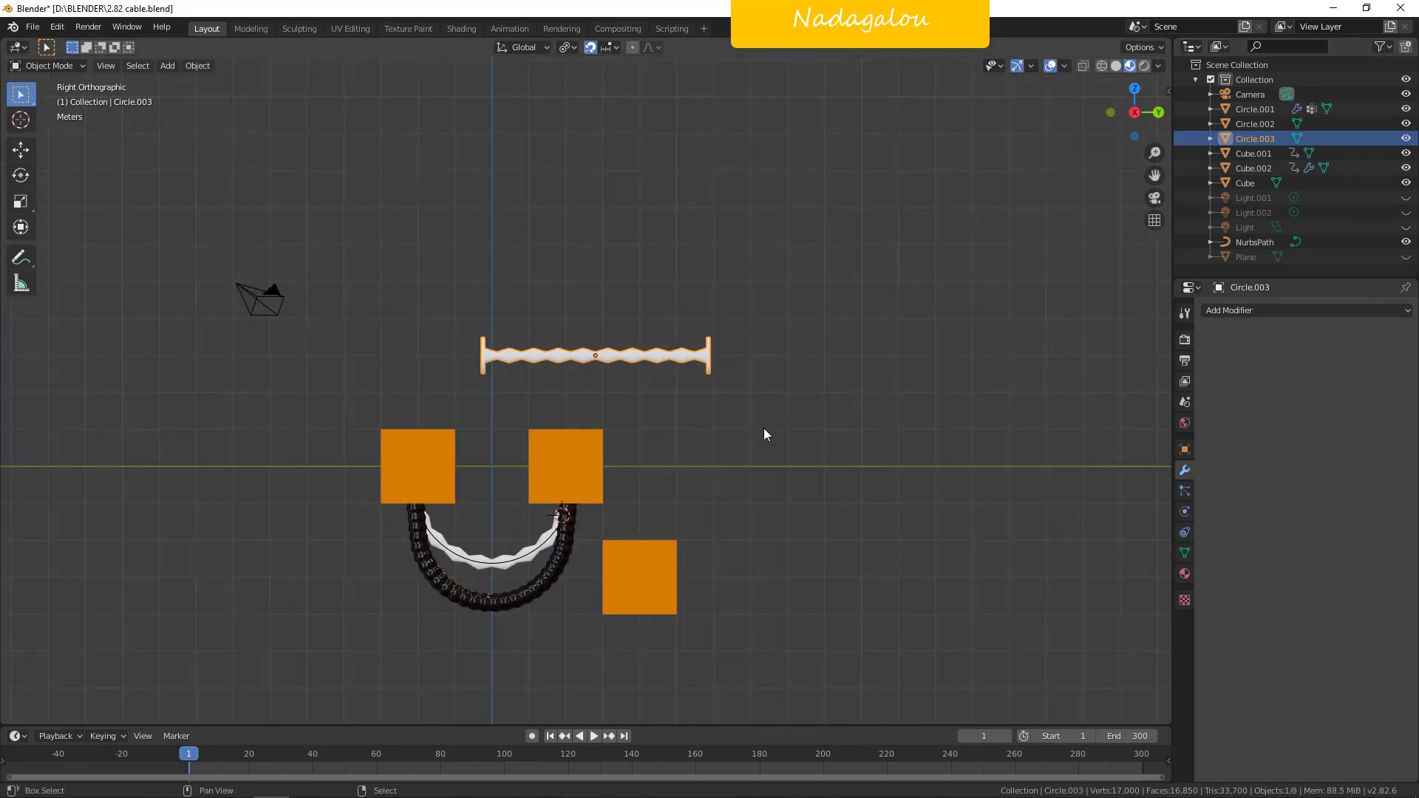
{"action": "middle_click_drag", "start_coordinate": [764, 427], "coordinate": [778, 511], "text": "shift"}
{"action": "scroll", "coordinate": [814, 273], "scroll_direction": "up", "scroll_amount": 6}
{"action": "scroll", "coordinate": [815, 276], "scroll_direction": "down", "scroll_amount": 3}
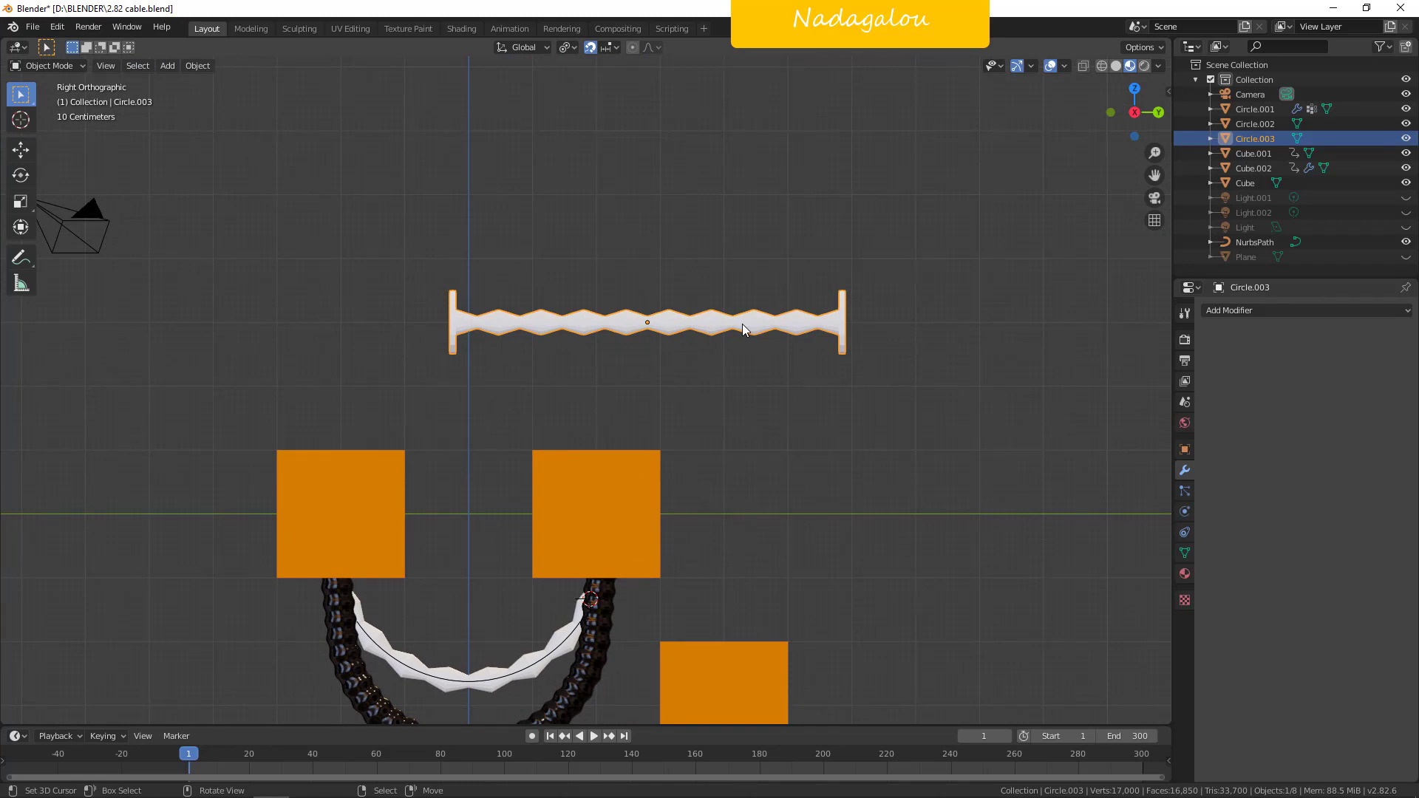
Try a Simple Deform modifier on Circle.003 with Bend at 180°, and remove the modifier.
{"action": "left_click", "coordinate": [1247, 310]}
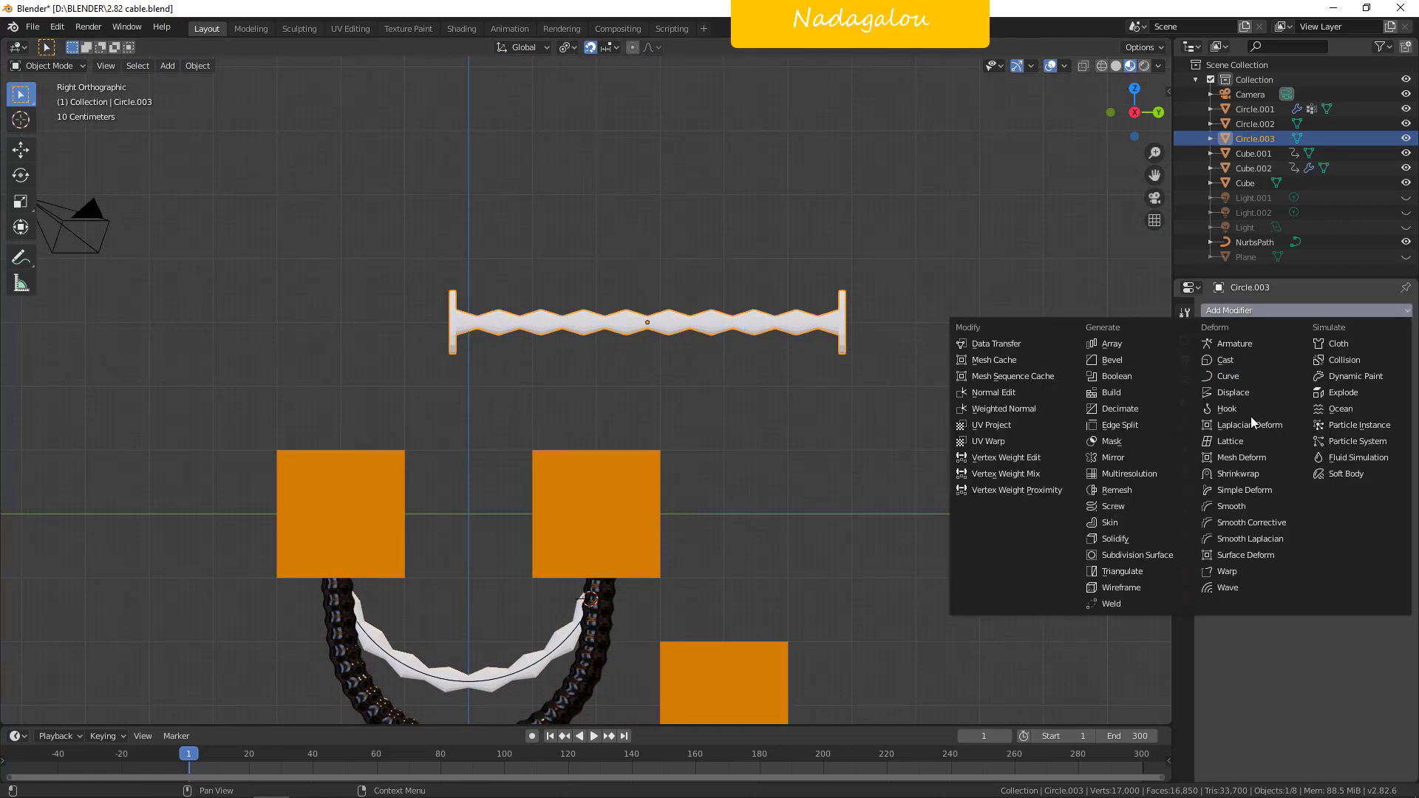
{"action": "left_click", "coordinate": [1271, 493]}
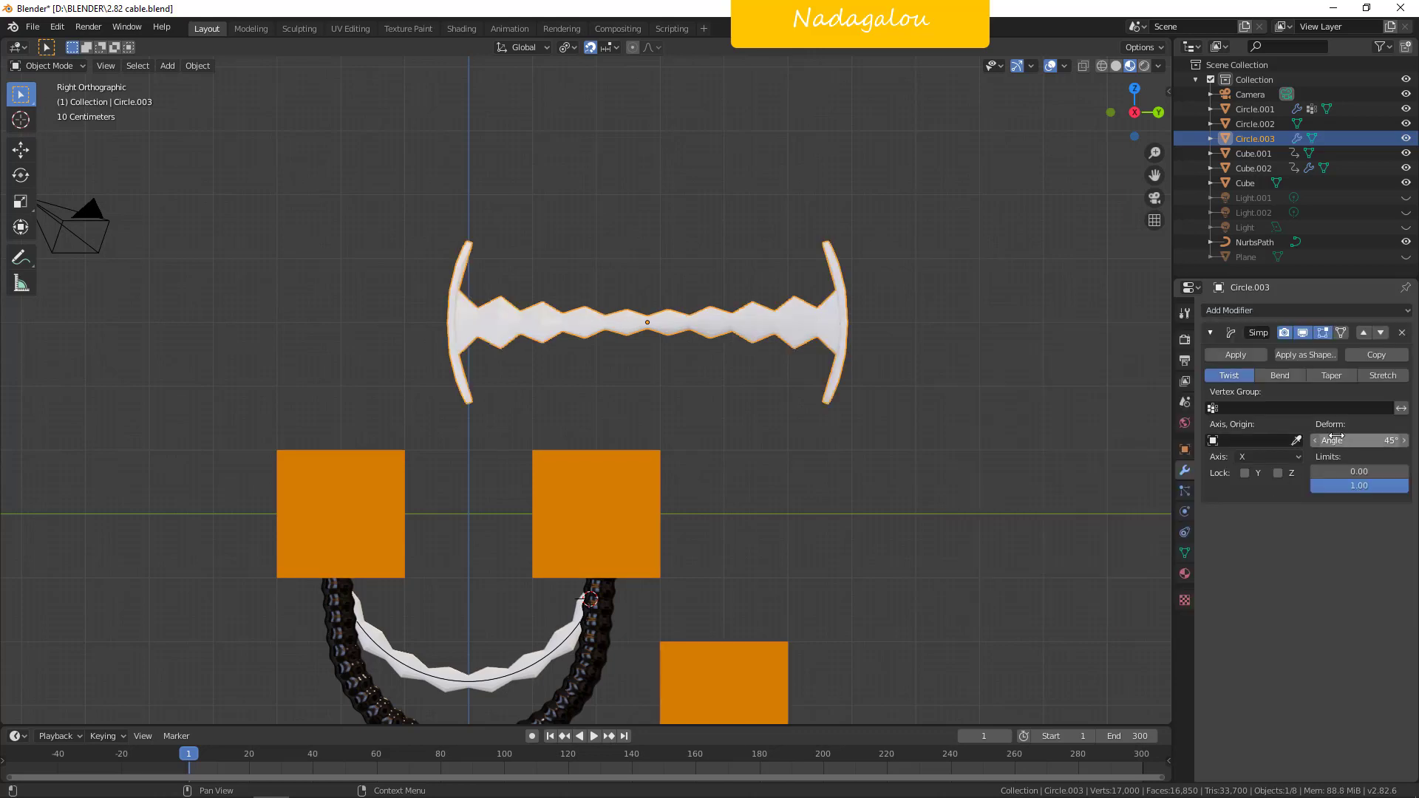
{"action": "left_click", "coordinate": [1280, 375]}
{"action": "left_click", "coordinate": [1359, 440]}
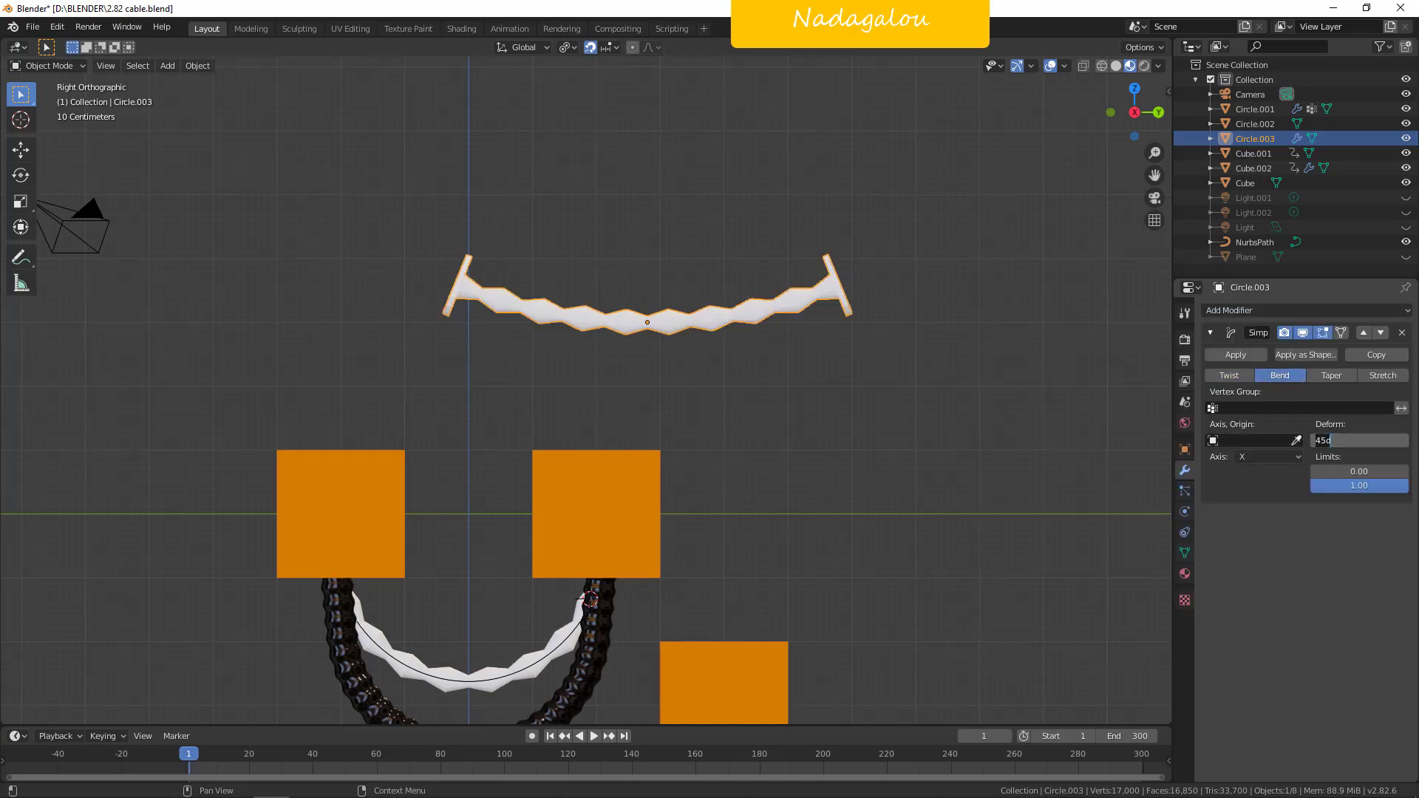
{"action": "key", "text": "BackSpace"}
{"action": "key", "text": "BackSpace"}
{"action": "key", "text": "BackSpace"}
{"action": "type", "text": "180"}
{"action": "key", "text": "Return"}
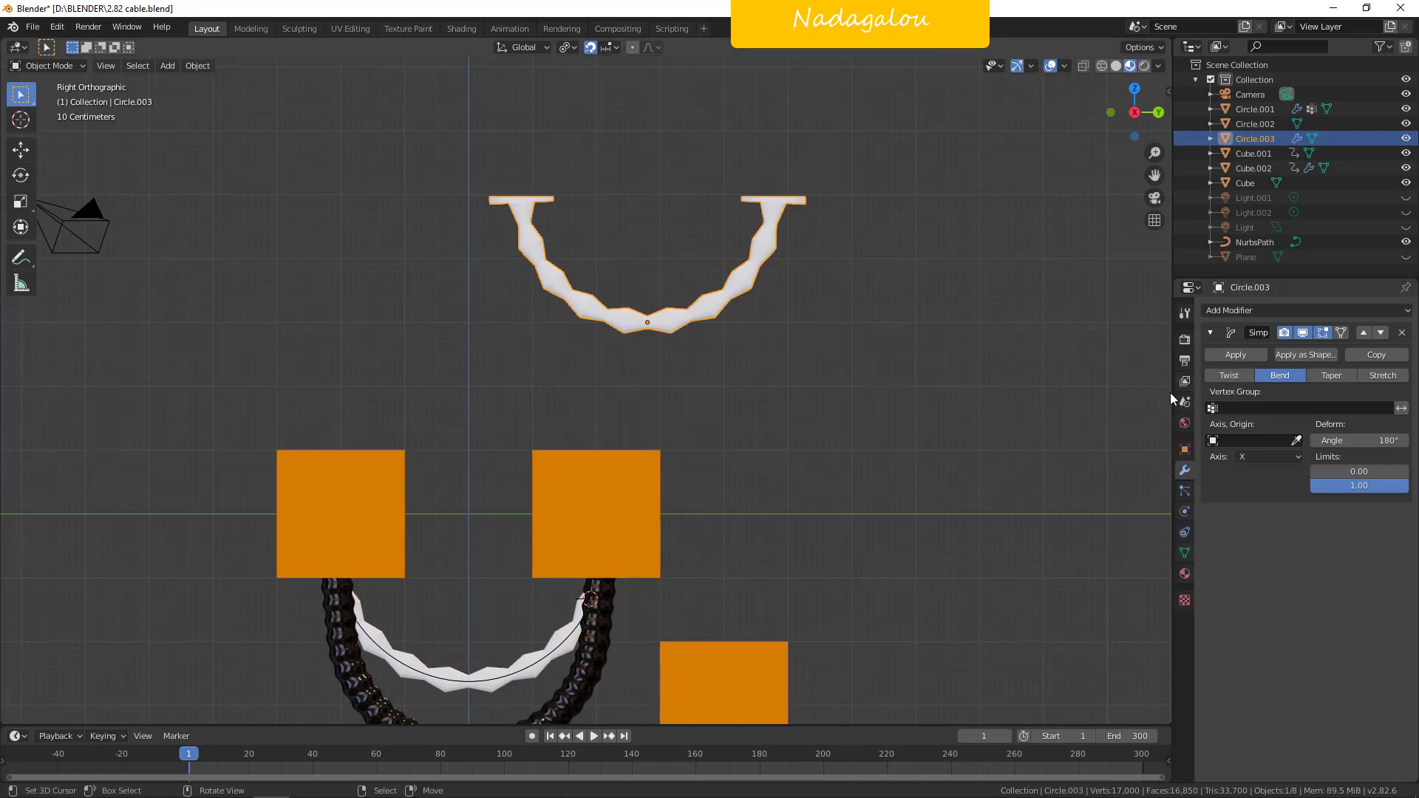
{"action": "left_click_drag", "start_coordinate": [1172, 394], "coordinate": [1106, 384]}
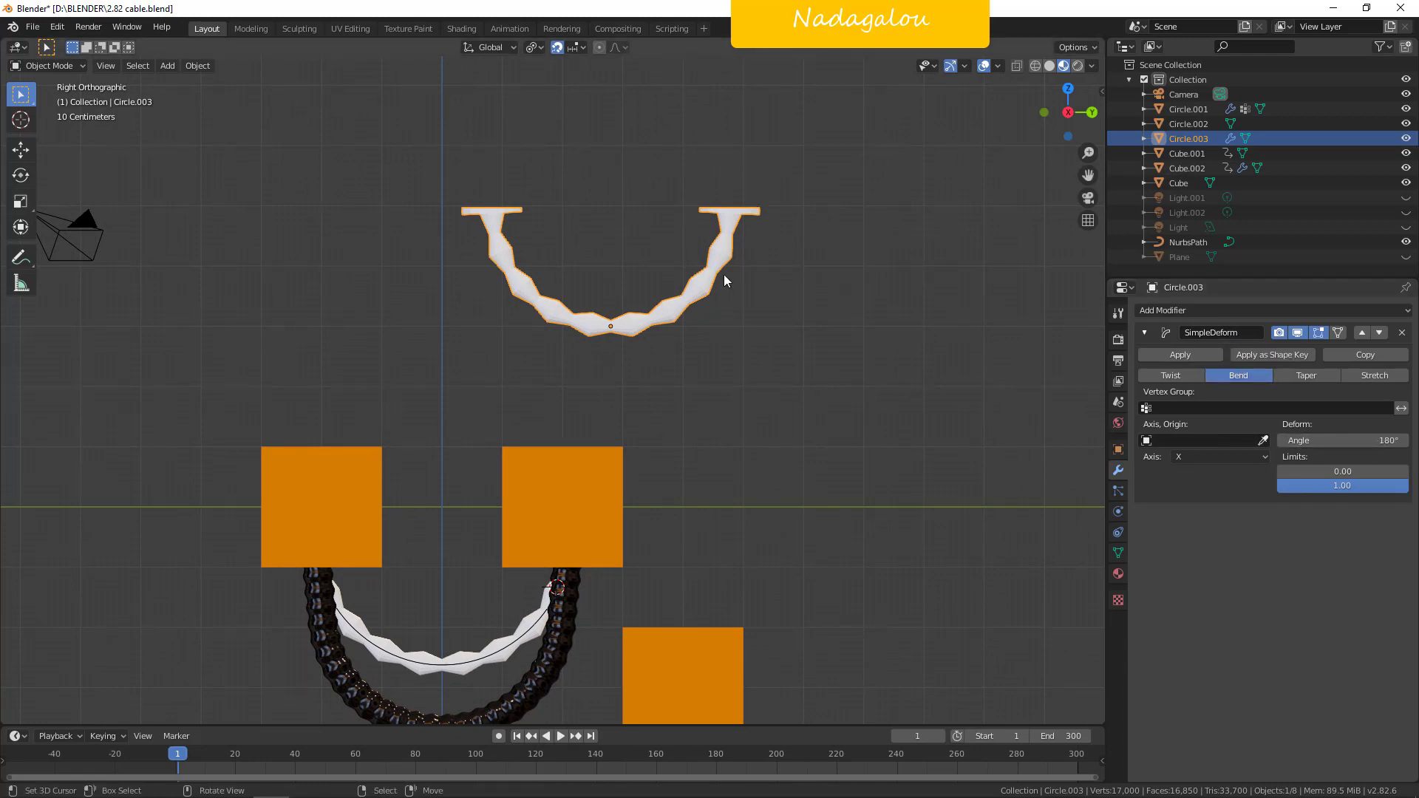
{"action": "left_click", "coordinate": [1402, 332]}
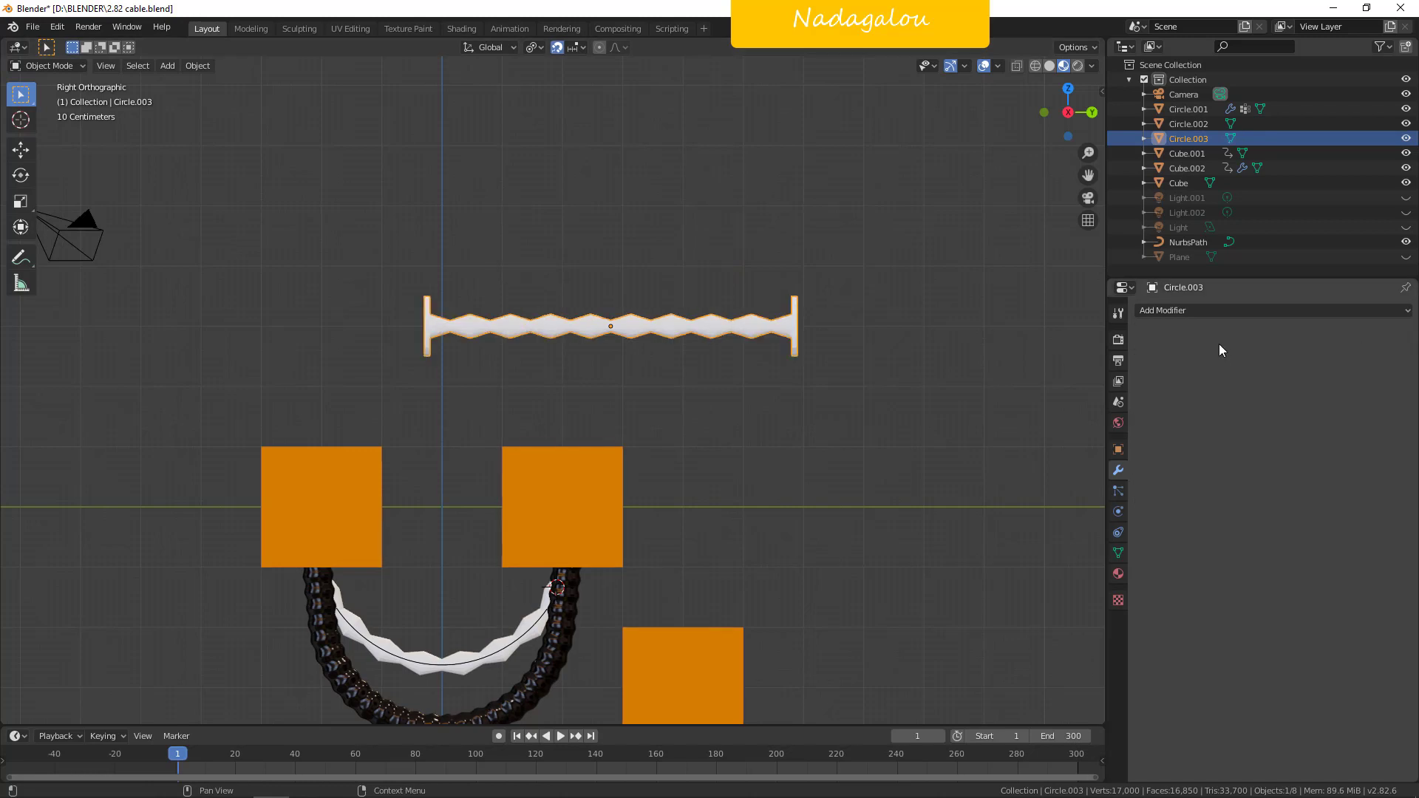
Add a Curve modifier to Circle.003 with NurbsPath as its curve object.
{"action": "left_click", "coordinate": [1213, 310]}
{"action": "left_click", "coordinate": [1222, 376]}
{"action": "left_click", "coordinate": [1223, 391]}
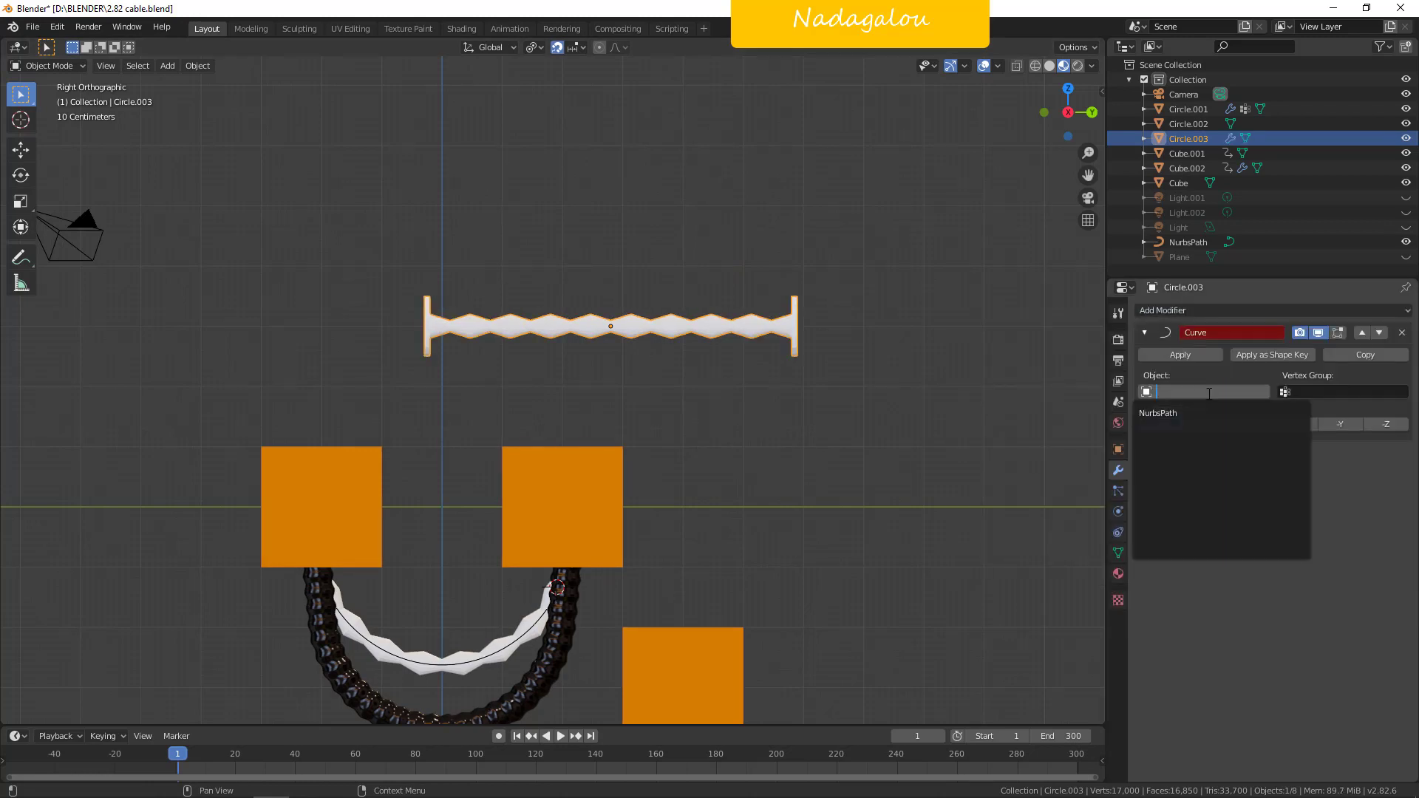
{"action": "left_click", "coordinate": [1174, 412]}
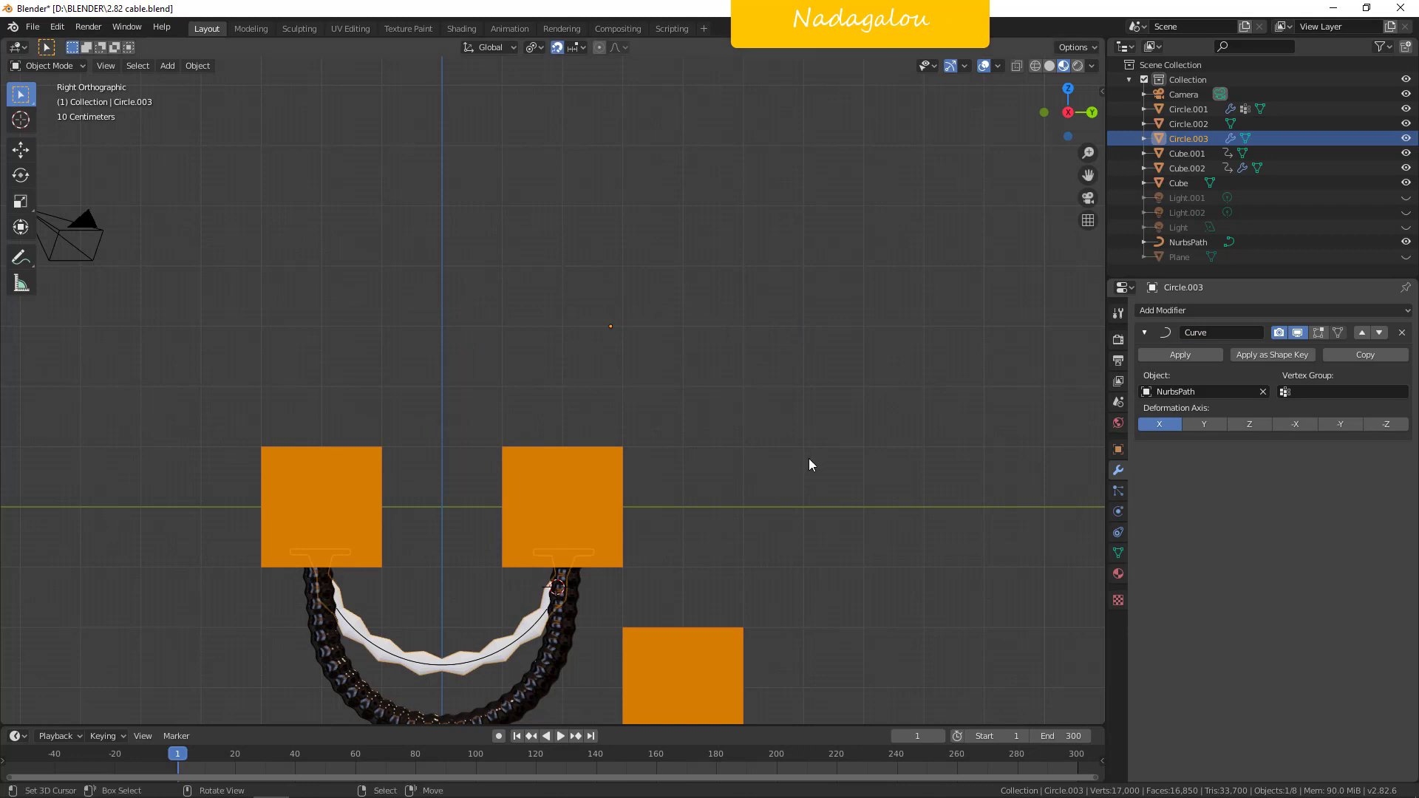
Hide the black ribbed cable Circle.001 in the viewport.
{"action": "scroll", "coordinate": [809, 458], "scroll_direction": "down", "scroll_amount": 3}
{"action": "scroll", "coordinate": [787, 486], "scroll_direction": "up", "scroll_amount": 2}
{"action": "middle_click_drag", "start_coordinate": [753, 489], "coordinate": [873, 287], "text": "shift"}
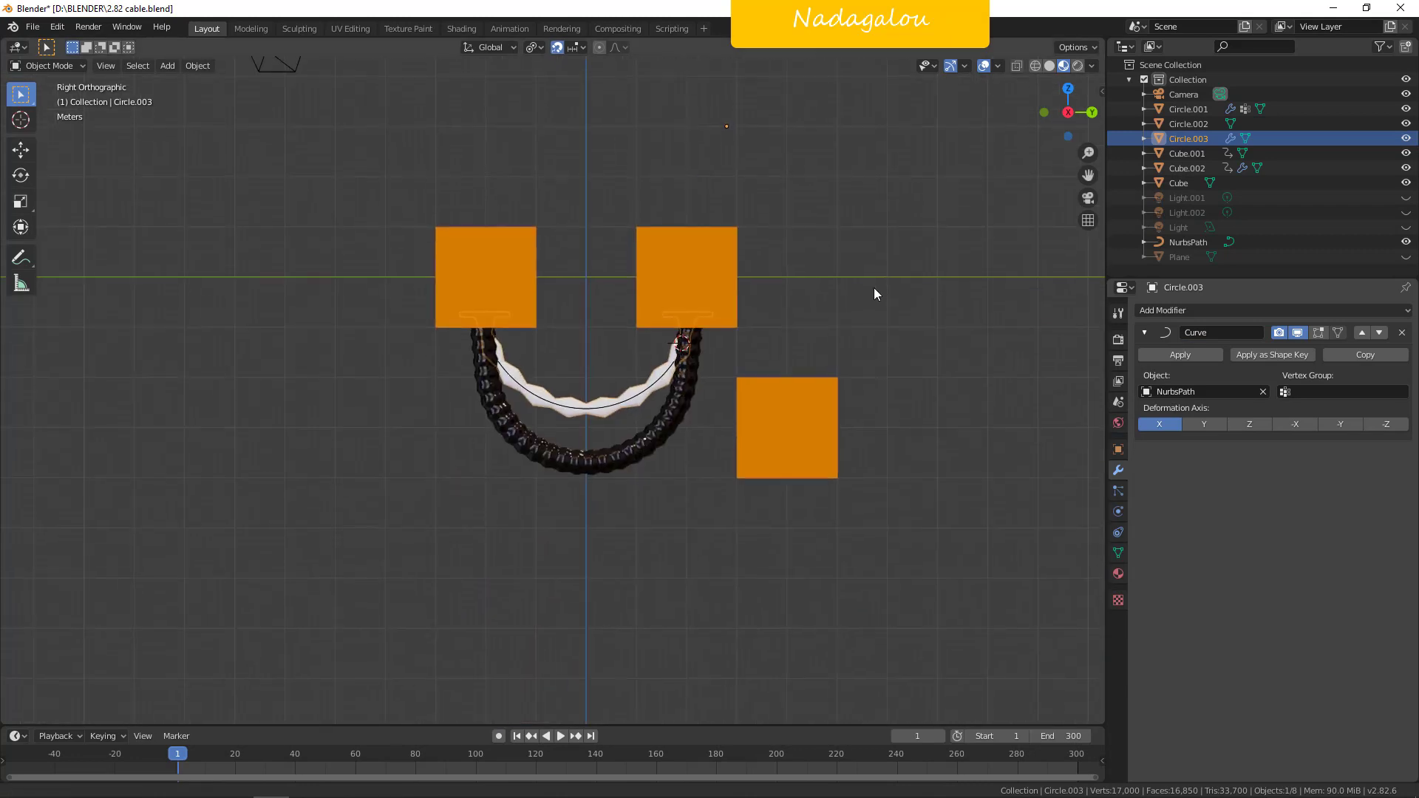
{"action": "scroll", "coordinate": [872, 311], "scroll_direction": "up", "scroll_amount": 2}
{"action": "left_click", "coordinate": [699, 464]}
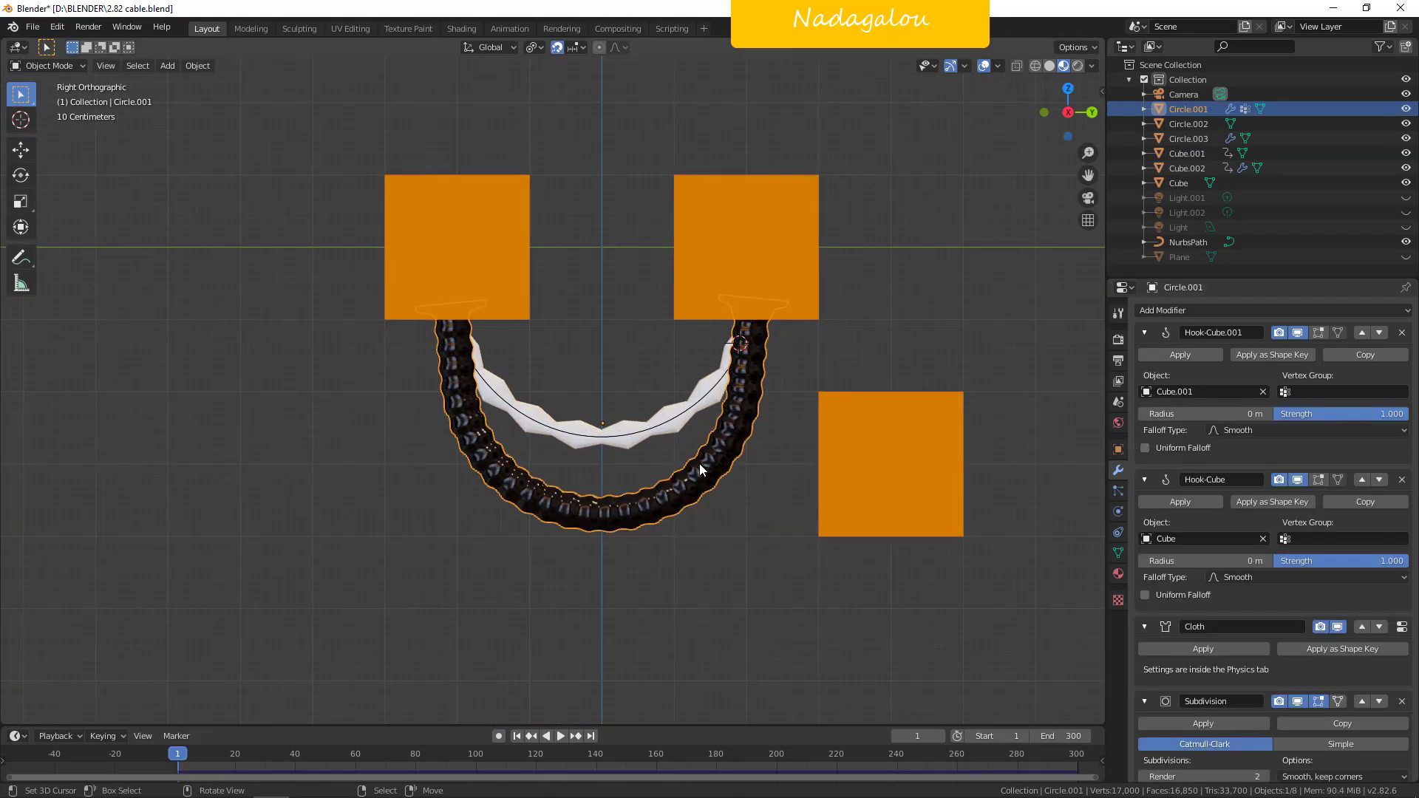
{"action": "key", "text": "h"}
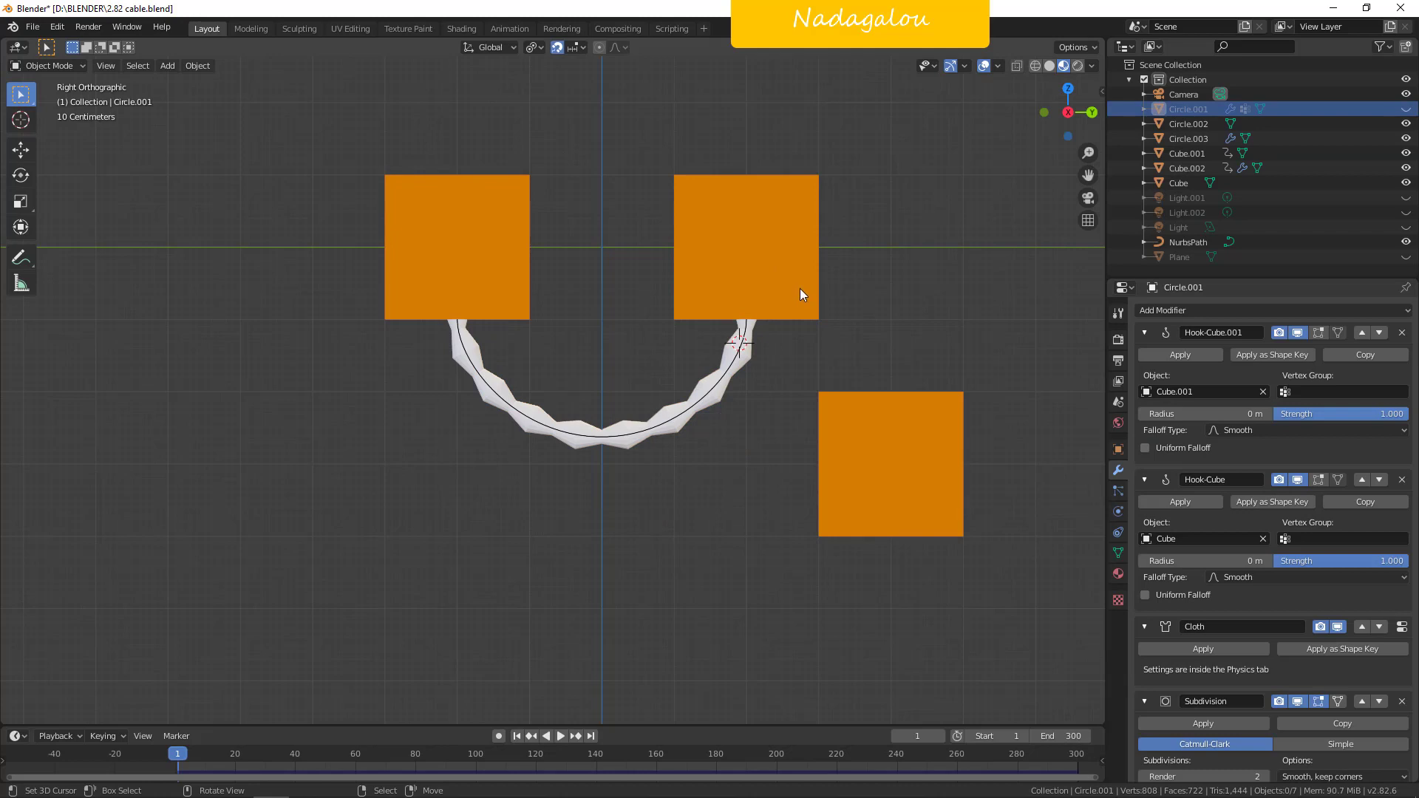
Hide the three orange cubes in the viewport.
{"action": "left_click", "coordinate": [810, 242]}
{"action": "key", "text": "h"}
{"action": "left_click", "coordinate": [504, 216]}
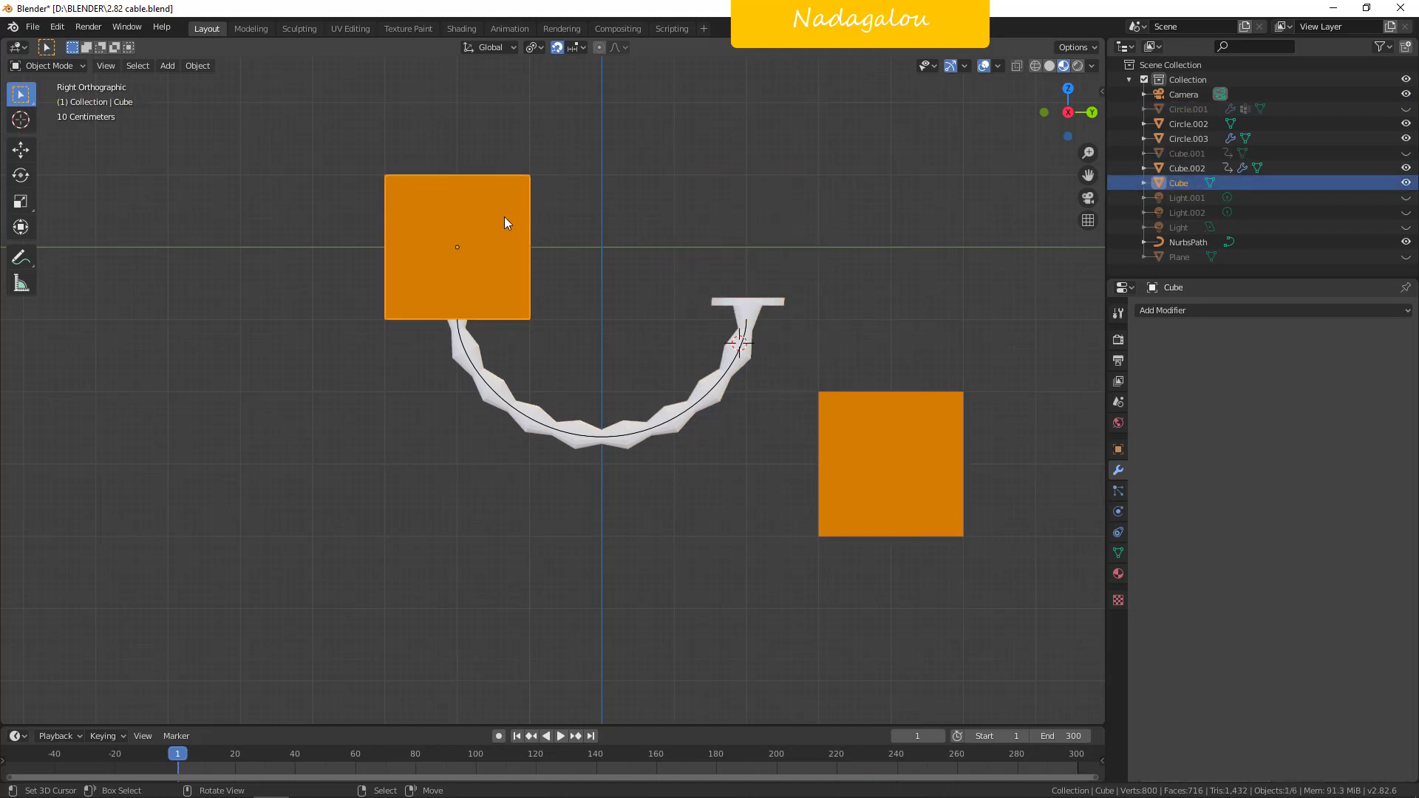
{"action": "key", "text": "h"}
{"action": "left_click", "coordinate": [845, 443]}
{"action": "key", "text": "h"}
Hide the overlapping duplicate cable Circle.002 and select Circle.003.
{"action": "left_click", "coordinate": [724, 381]}
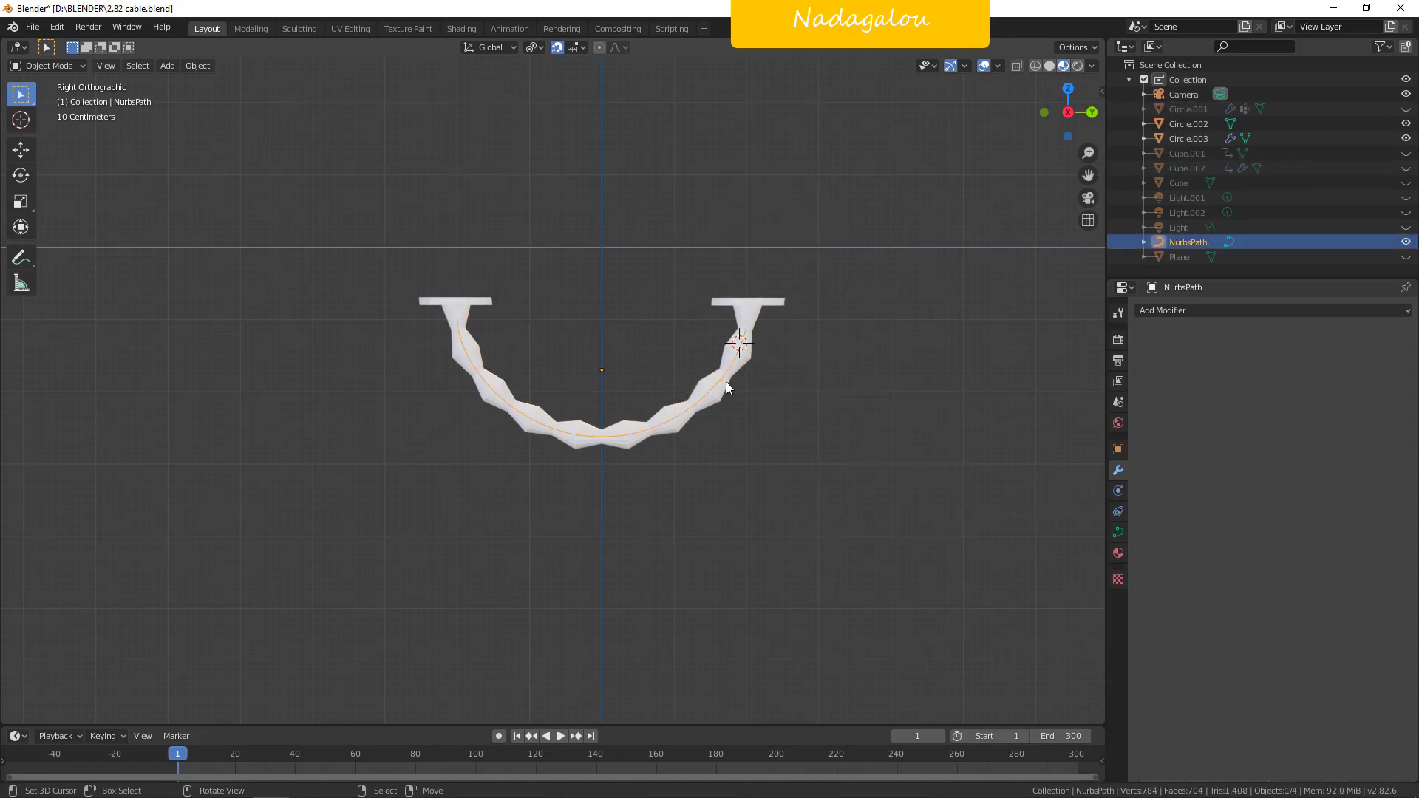
{"action": "left_click", "coordinate": [743, 365]}
{"action": "left_click", "coordinate": [742, 363]}
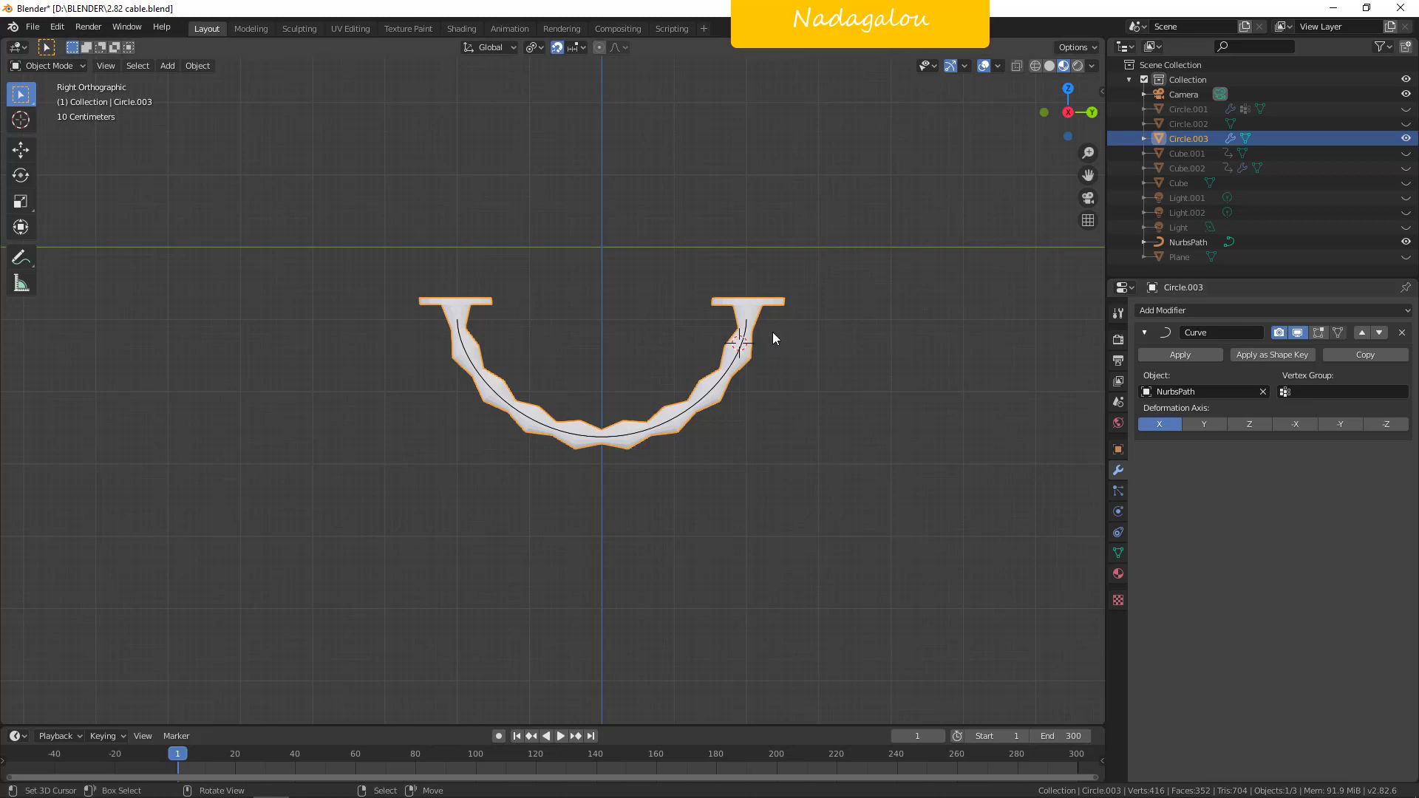
Try moving the bottom control point and the lower right control point of NurbsPath to deform the cable.
{"action": "left_click", "coordinate": [499, 405]}
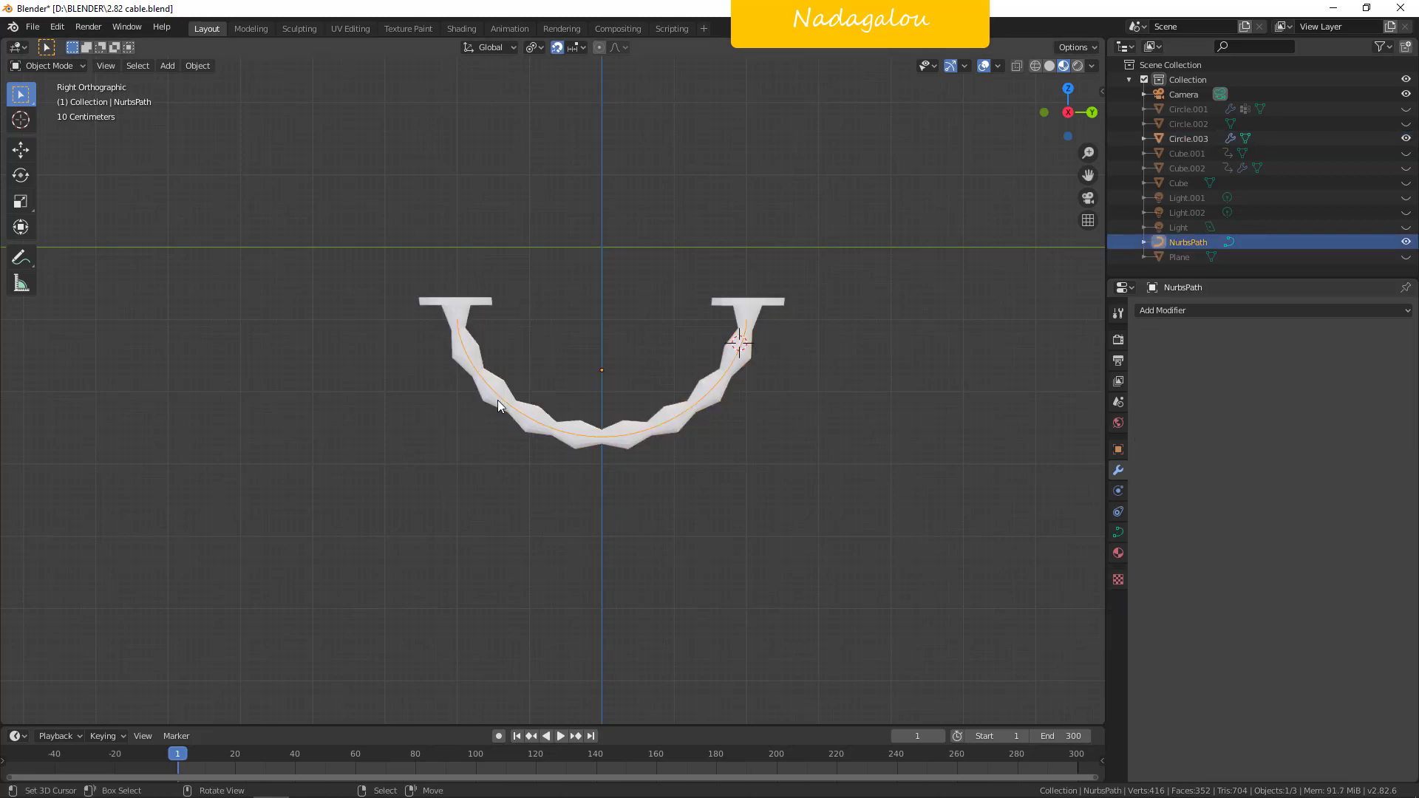
{"action": "key", "text": "Tab"}
{"action": "scroll", "coordinate": [591, 399], "scroll_direction": "up", "scroll_amount": 3}
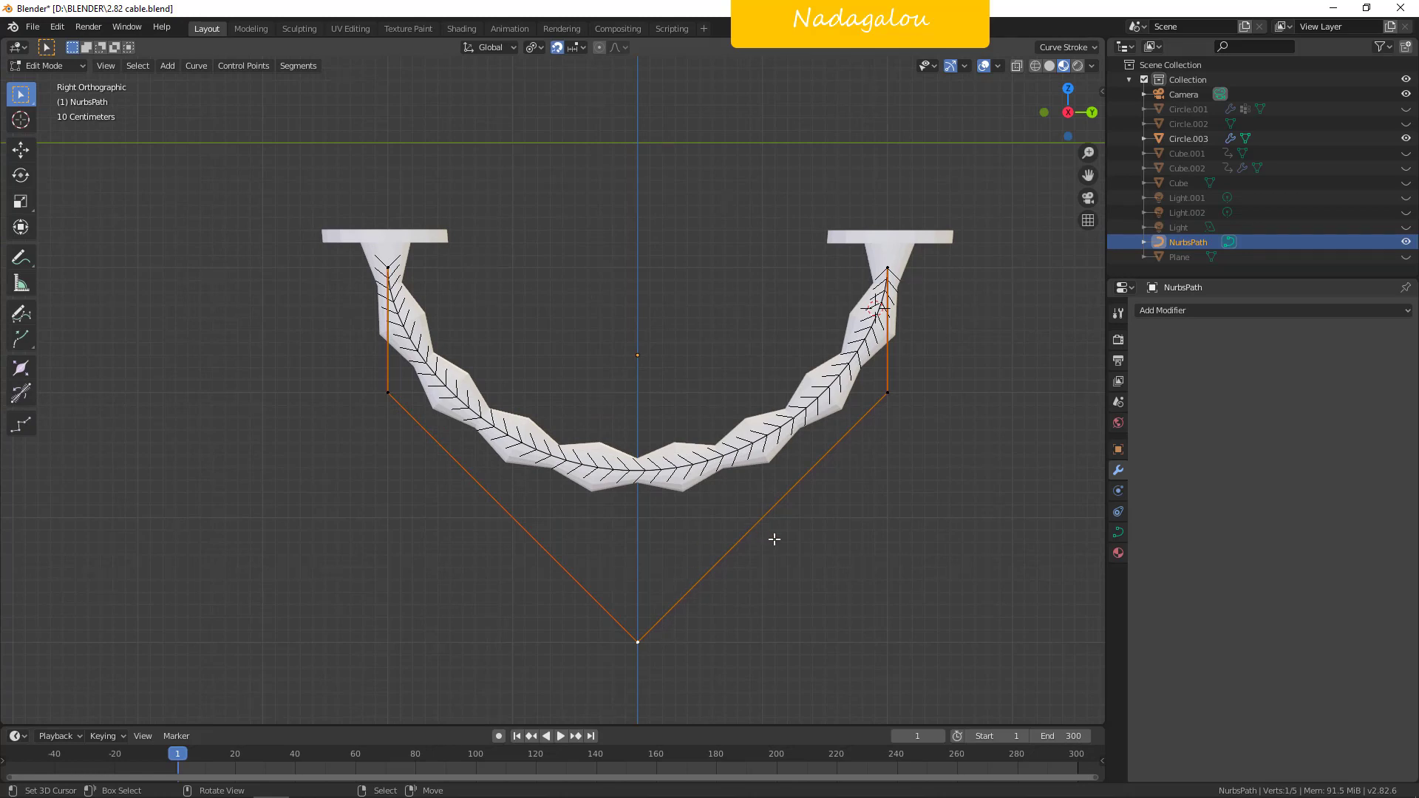
{"action": "left_click_drag", "start_coordinate": [634, 649], "coordinate": [907, 576]}
{"action": "right_click", "coordinate": [846, 402]}
{"action": "key", "text": "g"}
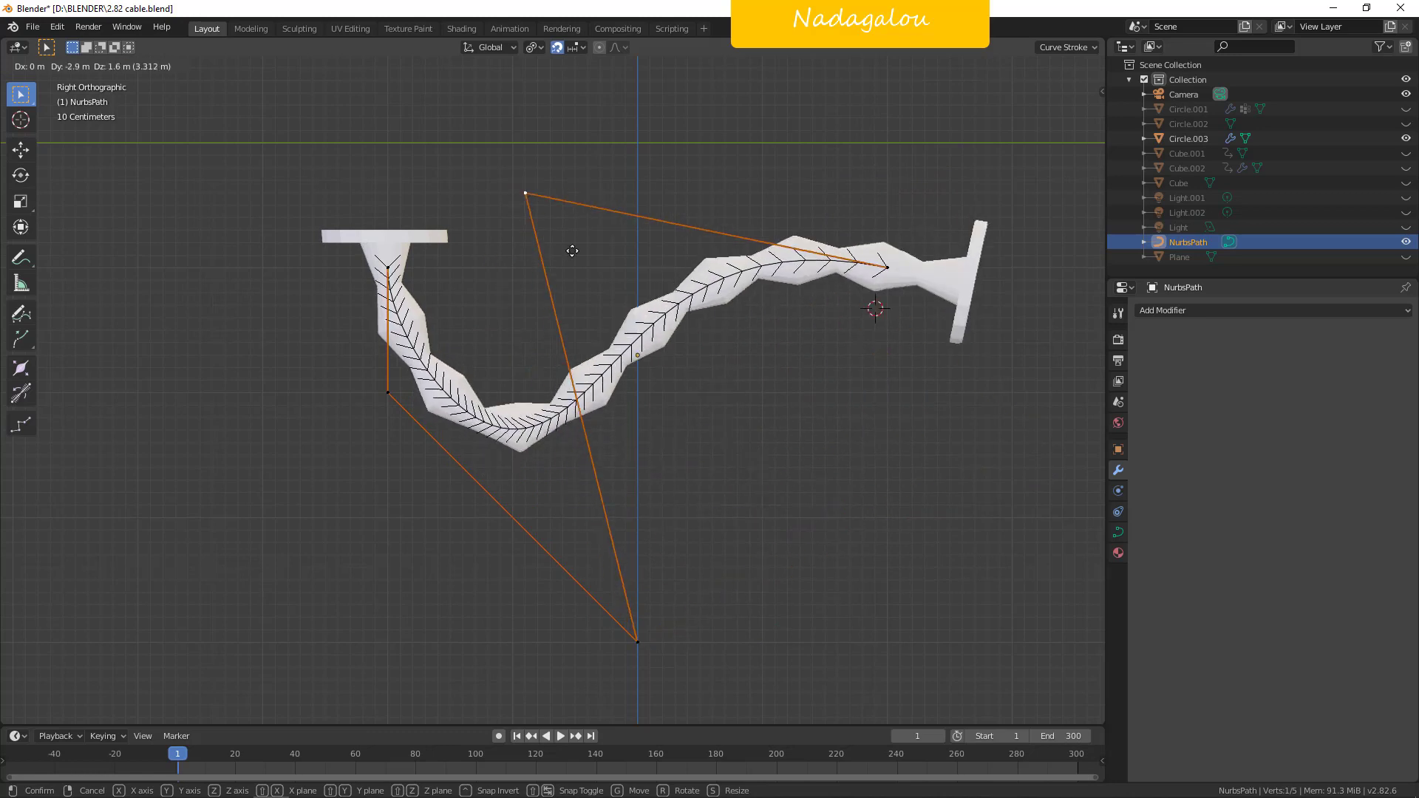
{"action": "right_click", "coordinate": [858, 421]}
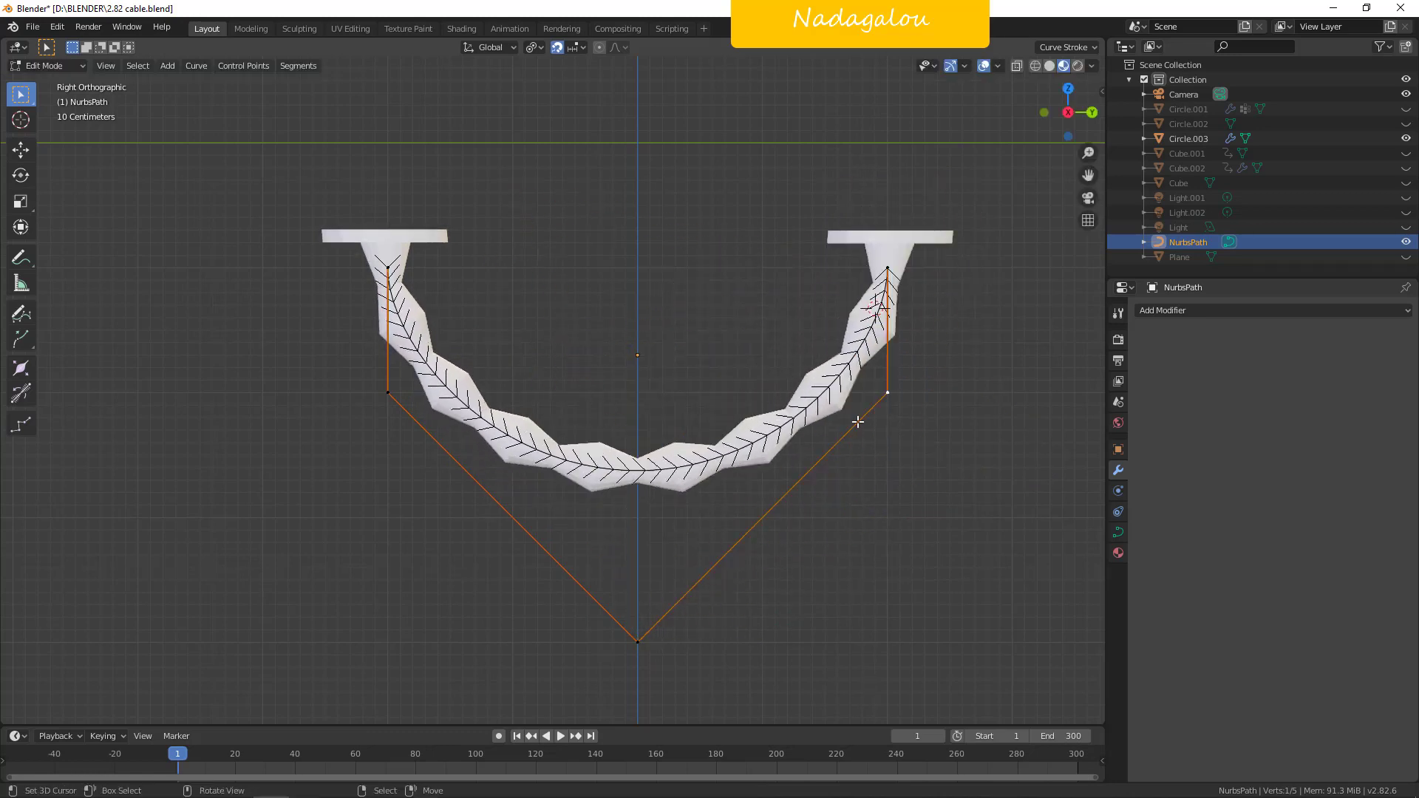
Try moving the upper right end point of NurbsPath, and return to Object Mode.
{"action": "left_click", "coordinate": [888, 269]}
{"action": "key", "text": "g"}
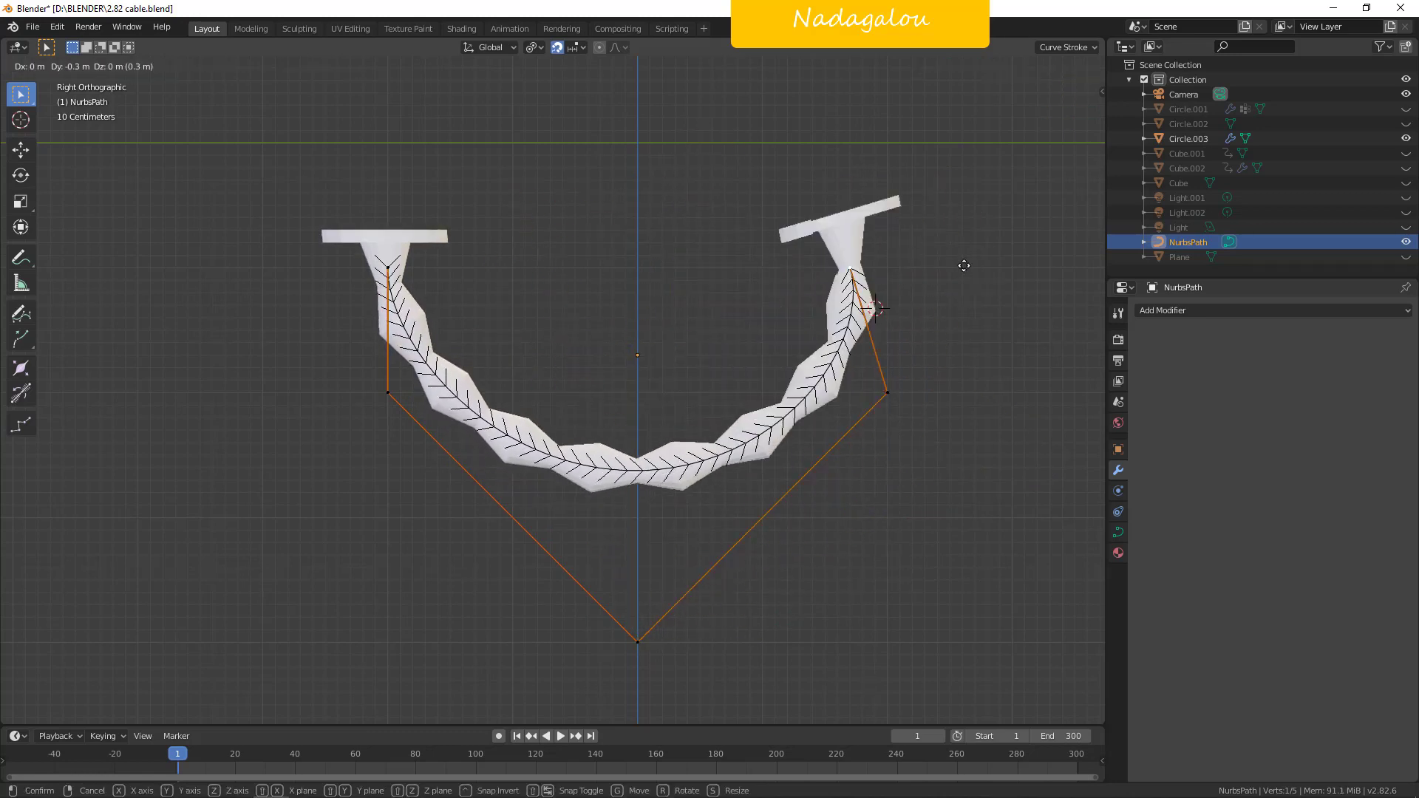
{"action": "left_click", "coordinate": [830, 212]}
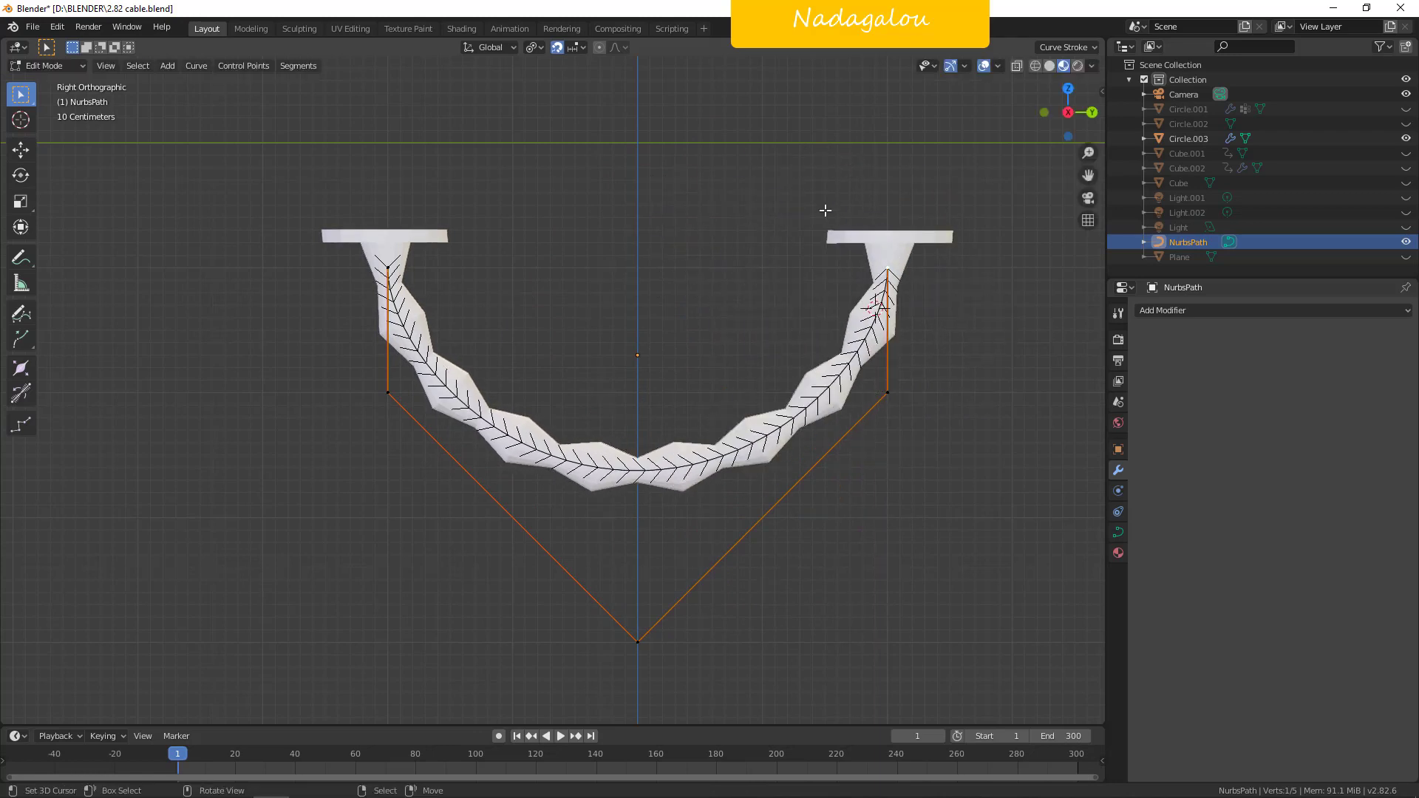
{"action": "scroll", "coordinate": [830, 288], "scroll_direction": "down", "scroll_amount": 4}
{"action": "key", "text": "Tab"}
{"action": "scroll", "coordinate": [830, 301], "scroll_direction": "up", "scroll_amount": 1}
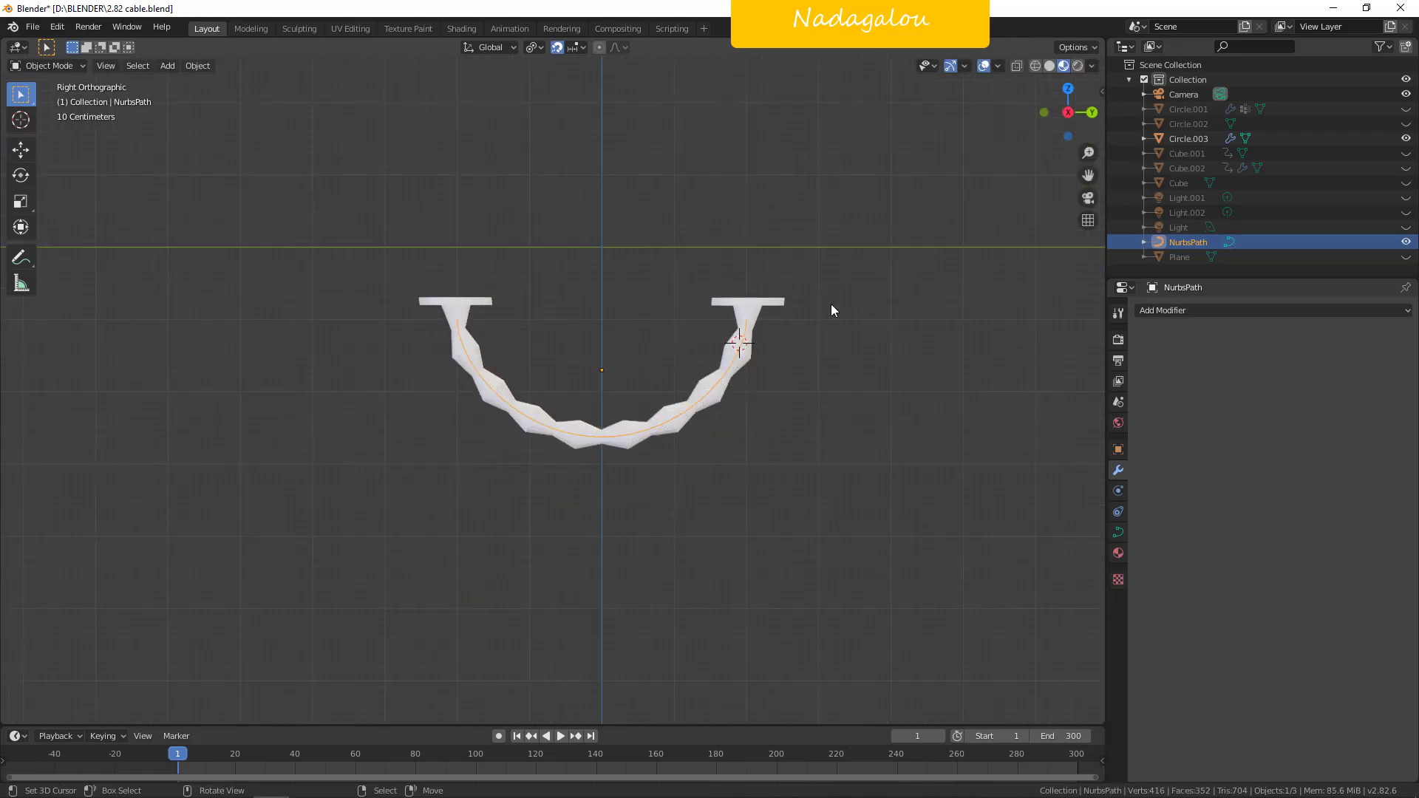
Hide the bent cable Circle.003 and its guide curve NurbsPath in the viewport.
{"action": "left_click", "coordinate": [718, 374]}
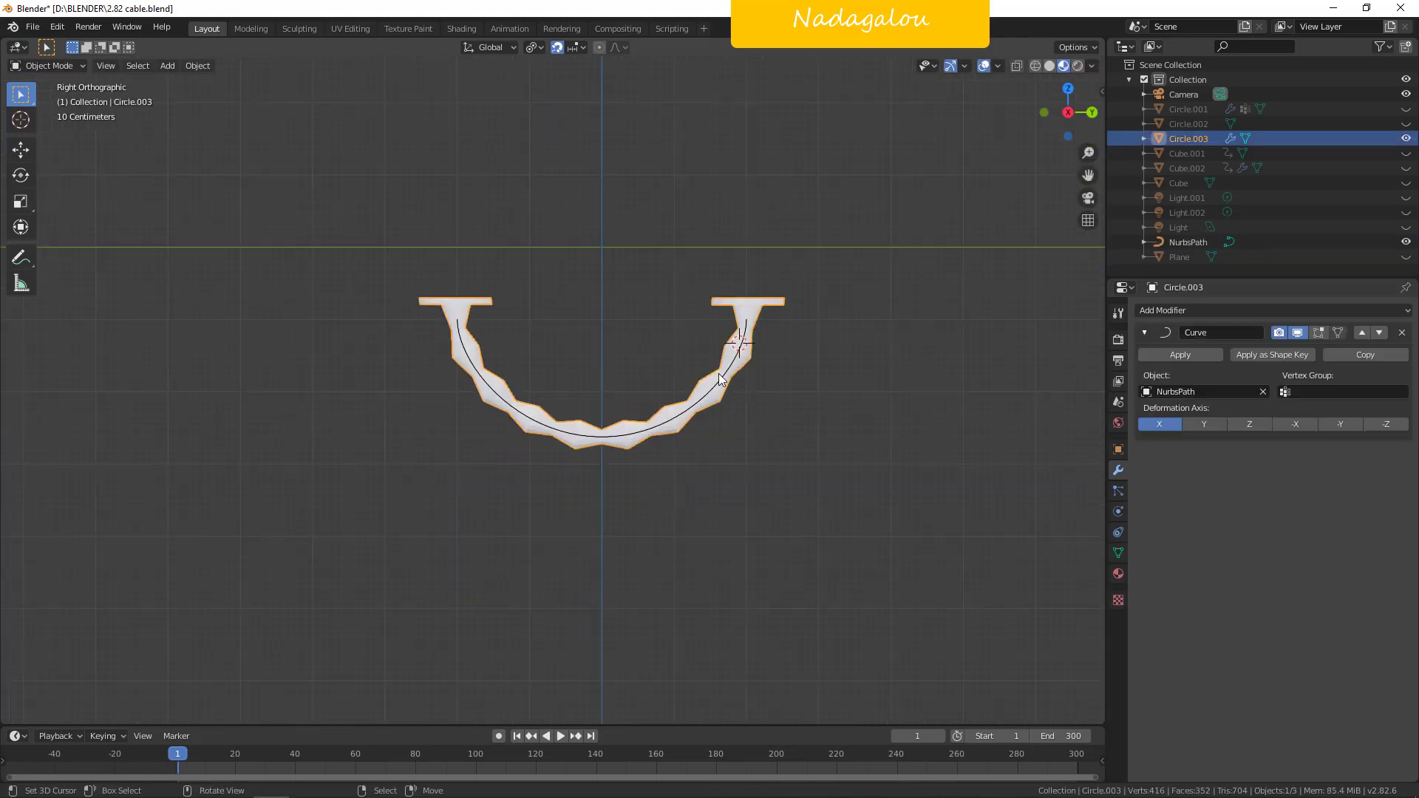
{"action": "key", "text": "h"}
{"action": "left_click", "coordinate": [721, 375]}
{"action": "key", "text": "h"}
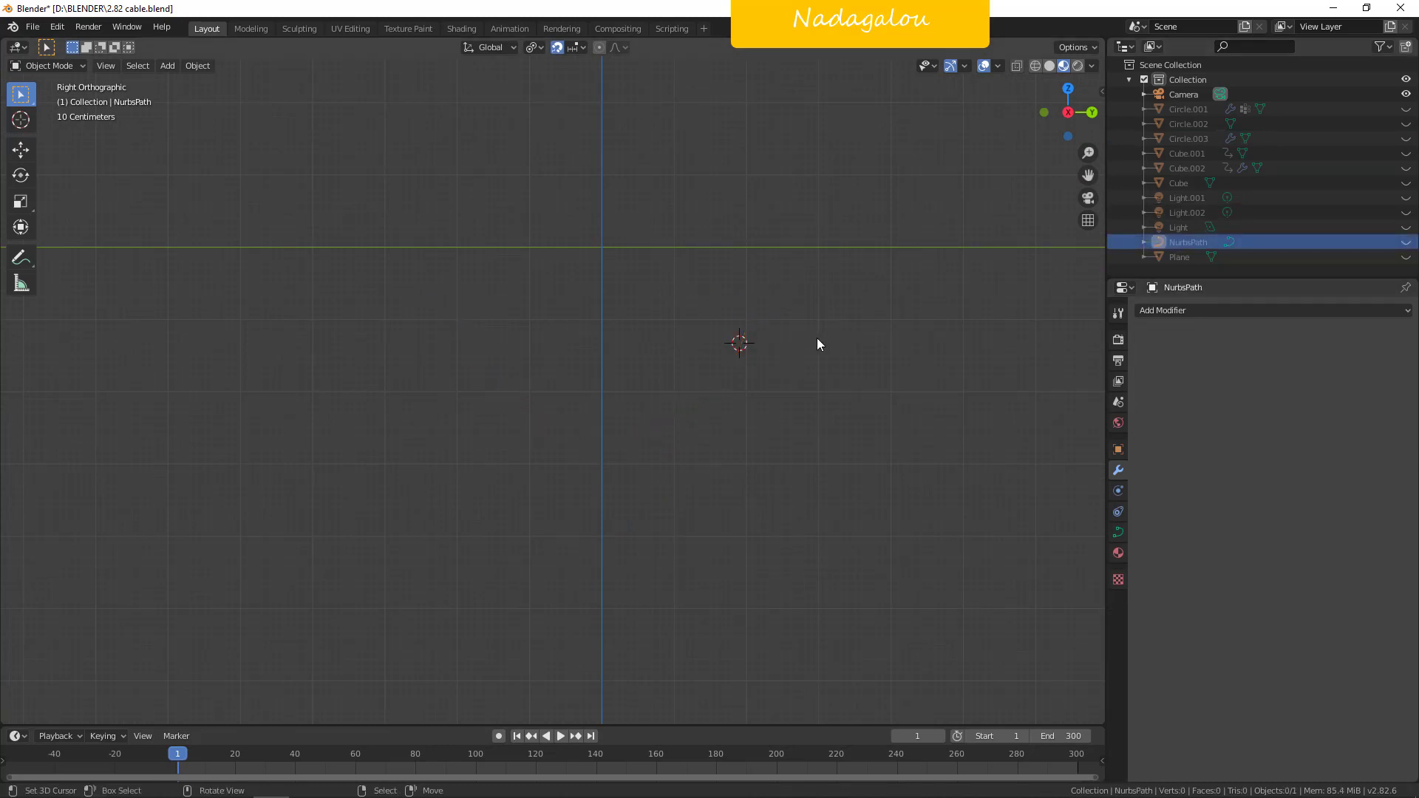
Open the file 2.82 cable aspirateur.blend, discarding the changes to the current file.
{"action": "key", "text": "ctrl+q"}
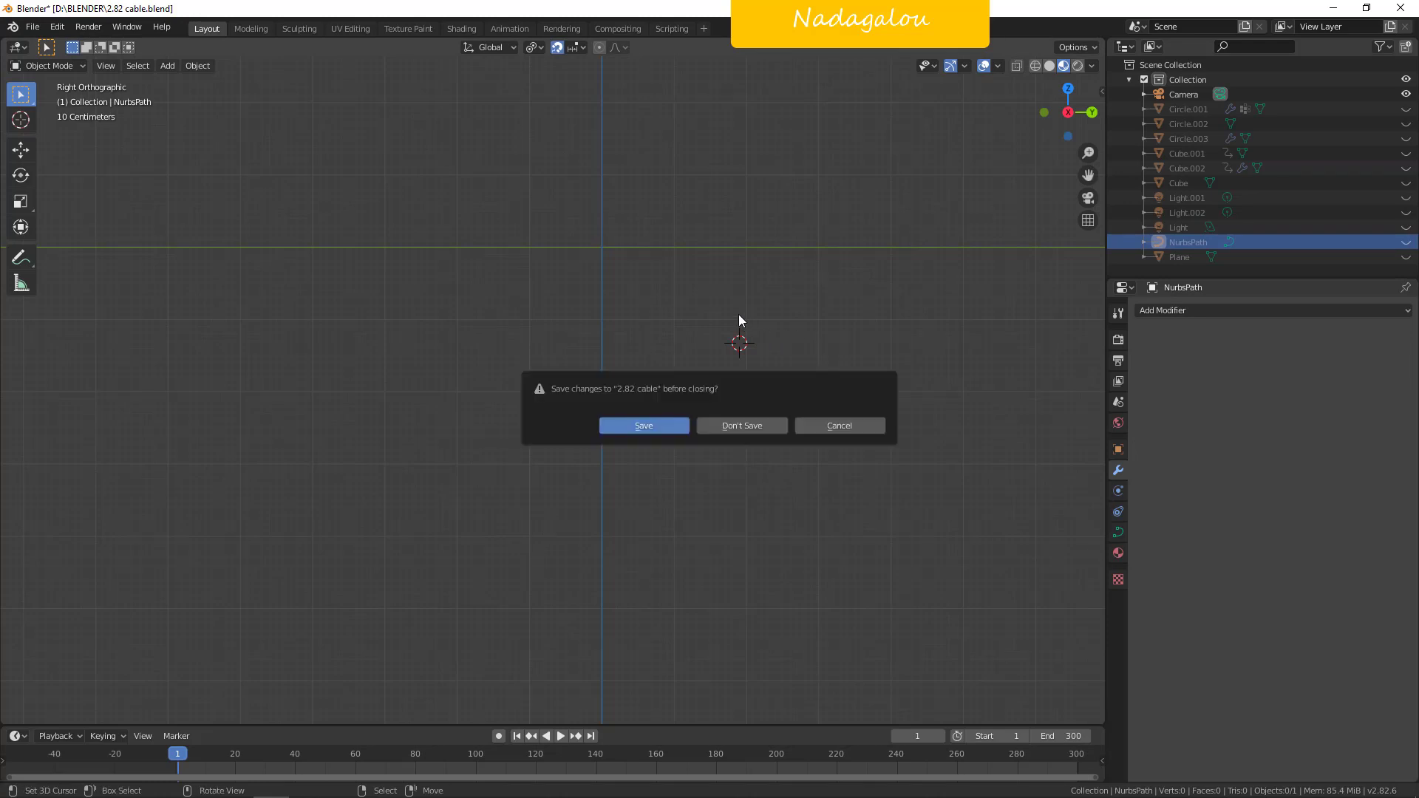
{"action": "left_click", "coordinate": [743, 427]}
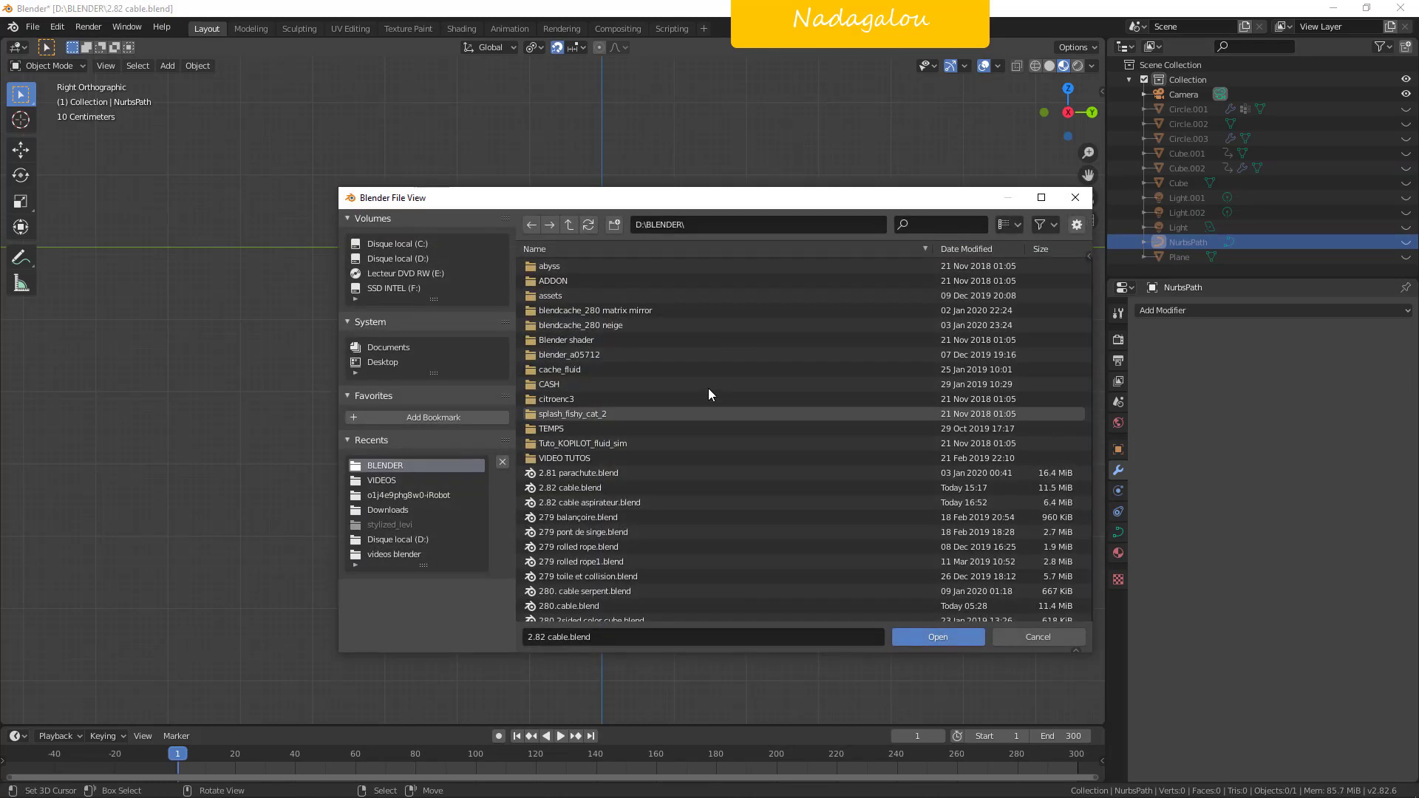
{"action": "double_click", "coordinate": [621, 506]}
{"action": "scroll", "coordinate": [878, 402], "scroll_direction": "down", "scroll_amount": 2}
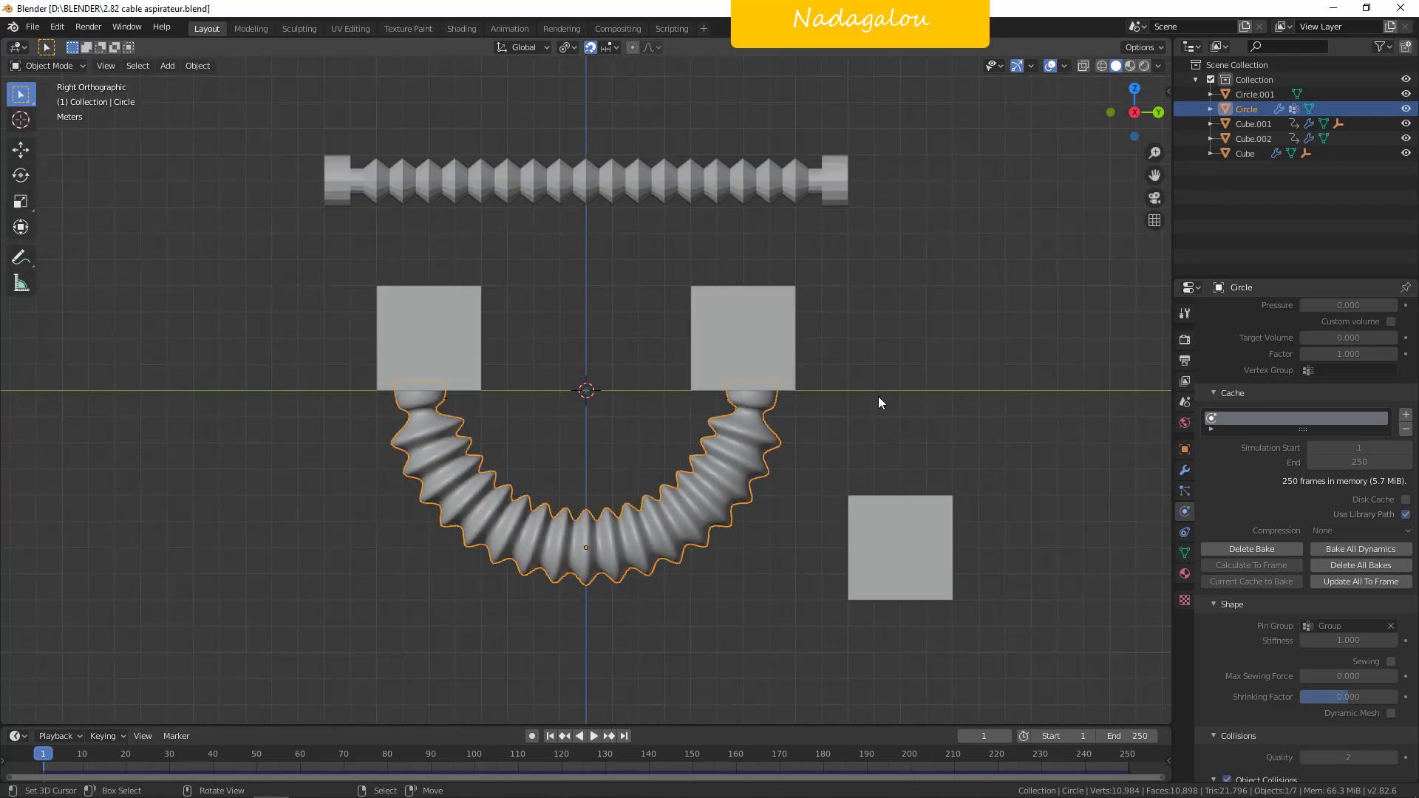
Scale down the preselected rib-crest vertices of the straight cable Circle.001 in Edit Mode, and return to Object Mode.
{"action": "left_click", "coordinate": [734, 183]}
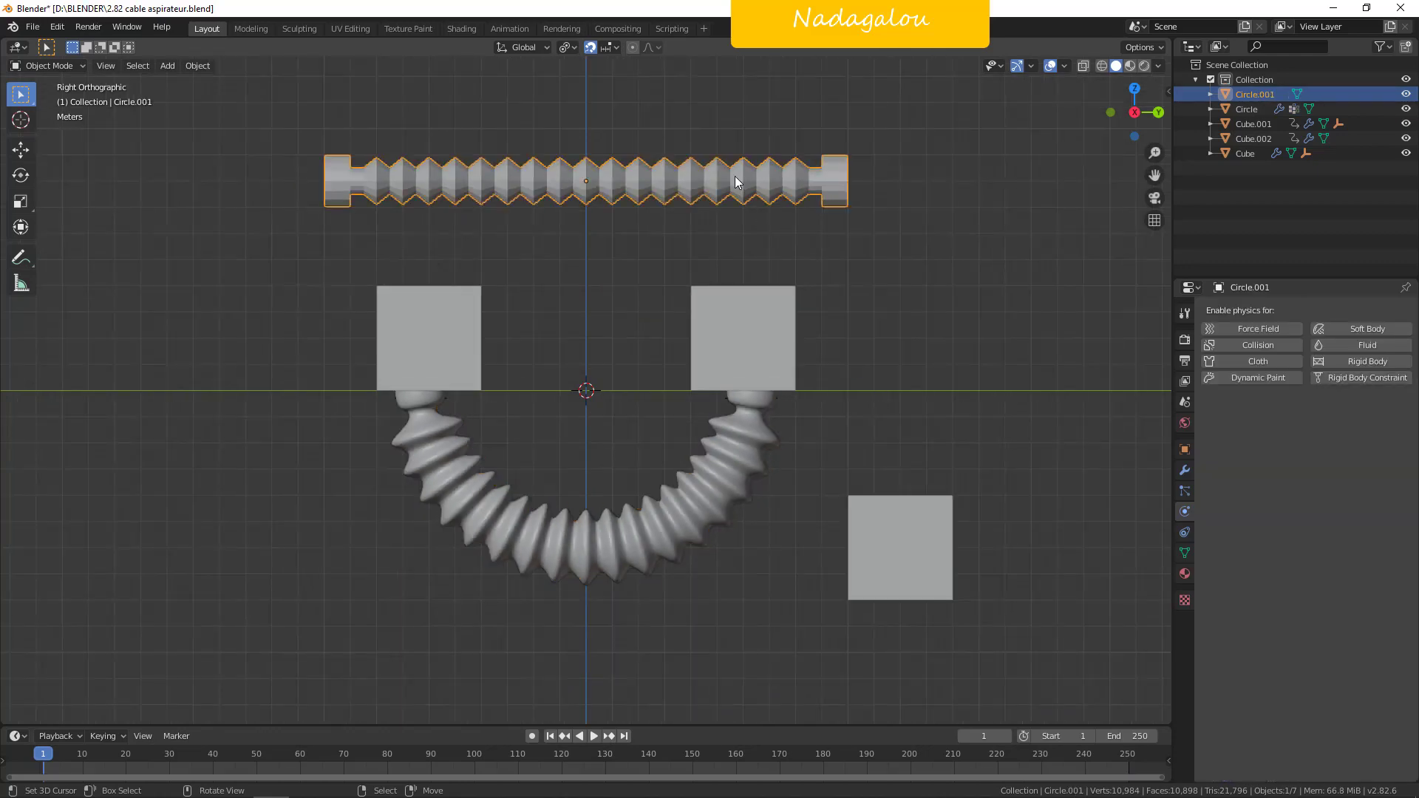
{"action": "key", "text": "Tab"}
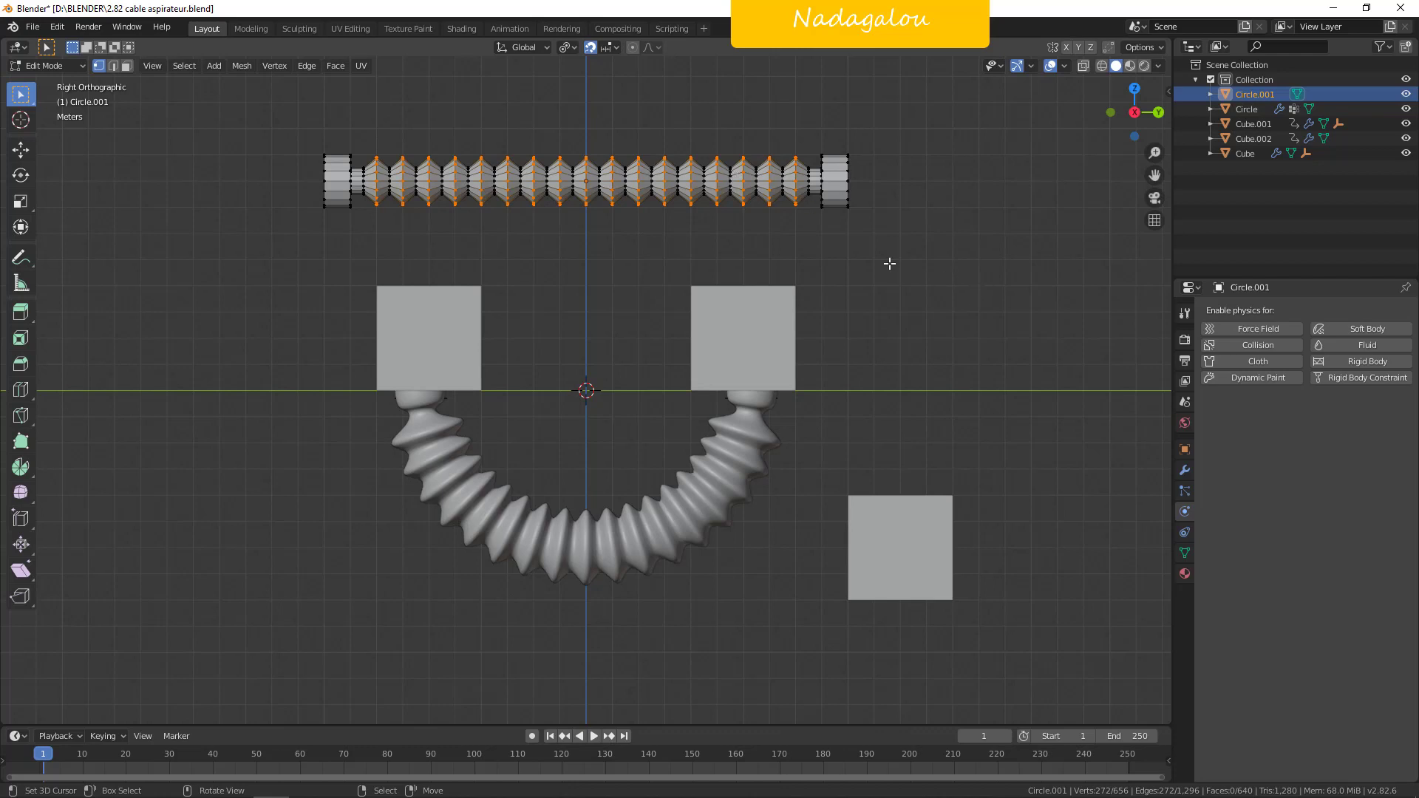
{"action": "scroll", "coordinate": [858, 219], "scroll_direction": "up", "scroll_amount": 4}
{"action": "scroll", "coordinate": [945, 324], "scroll_direction": "down", "scroll_amount": 1}
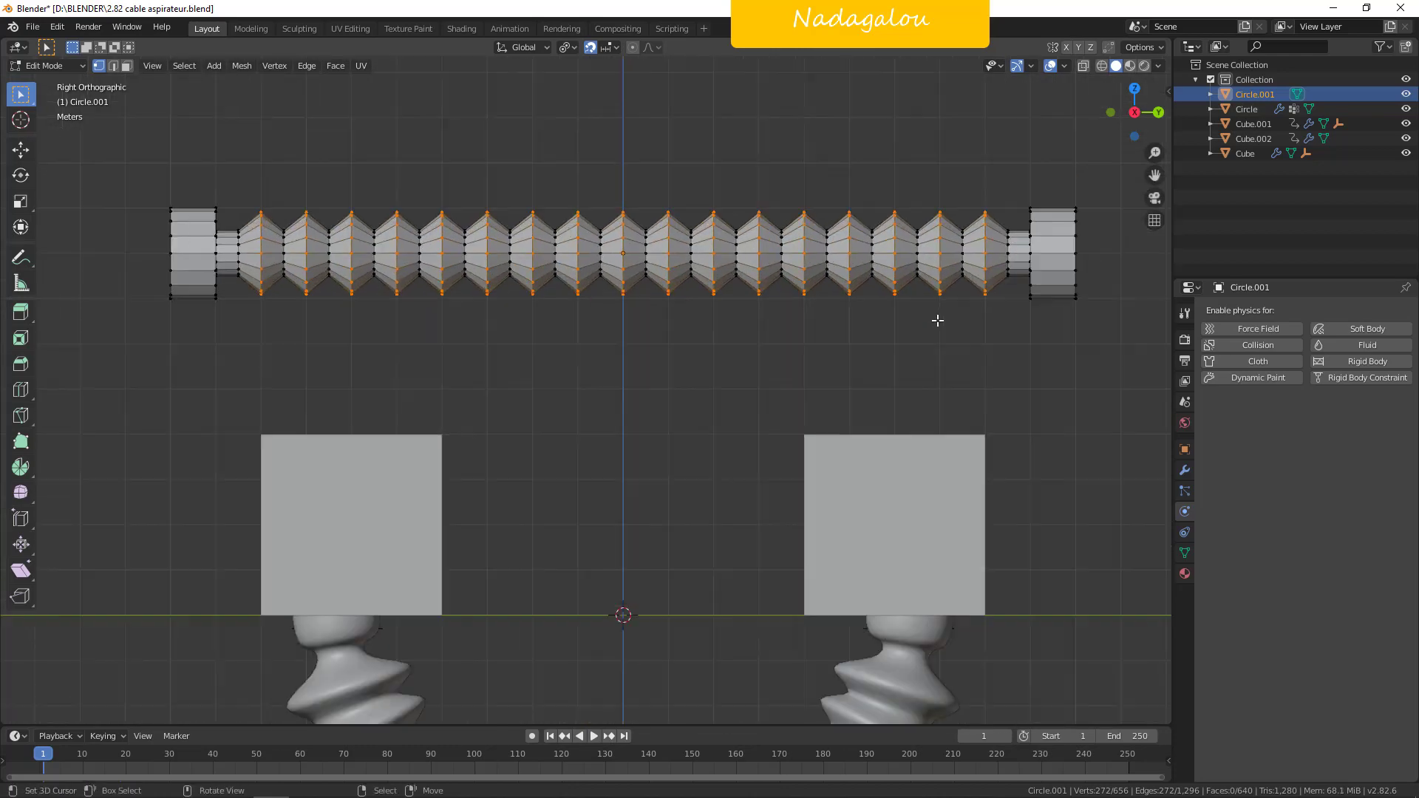
{"action": "middle_click_drag", "start_coordinate": [735, 389], "coordinate": [688, 454], "text": "shift"}
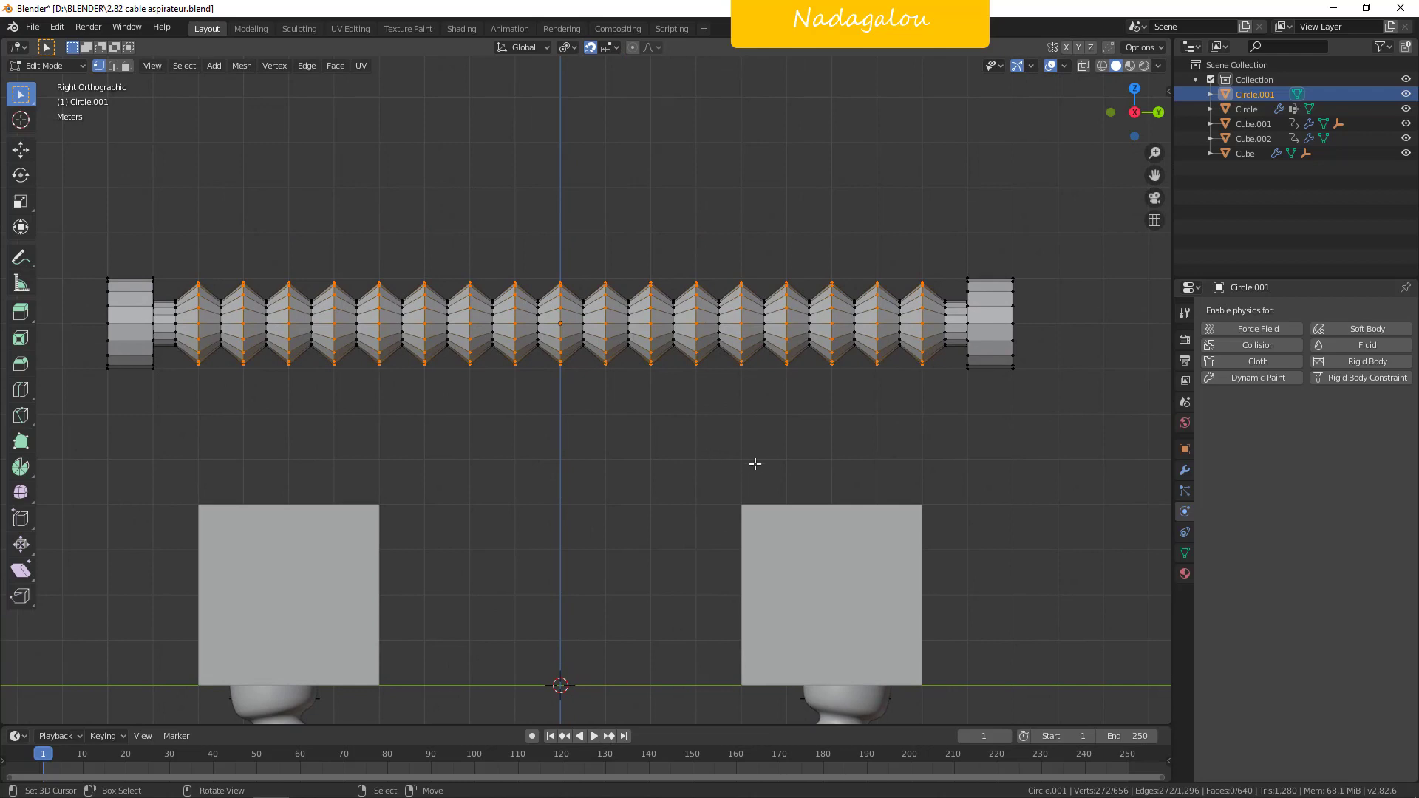
{"action": "key", "text": "s"}
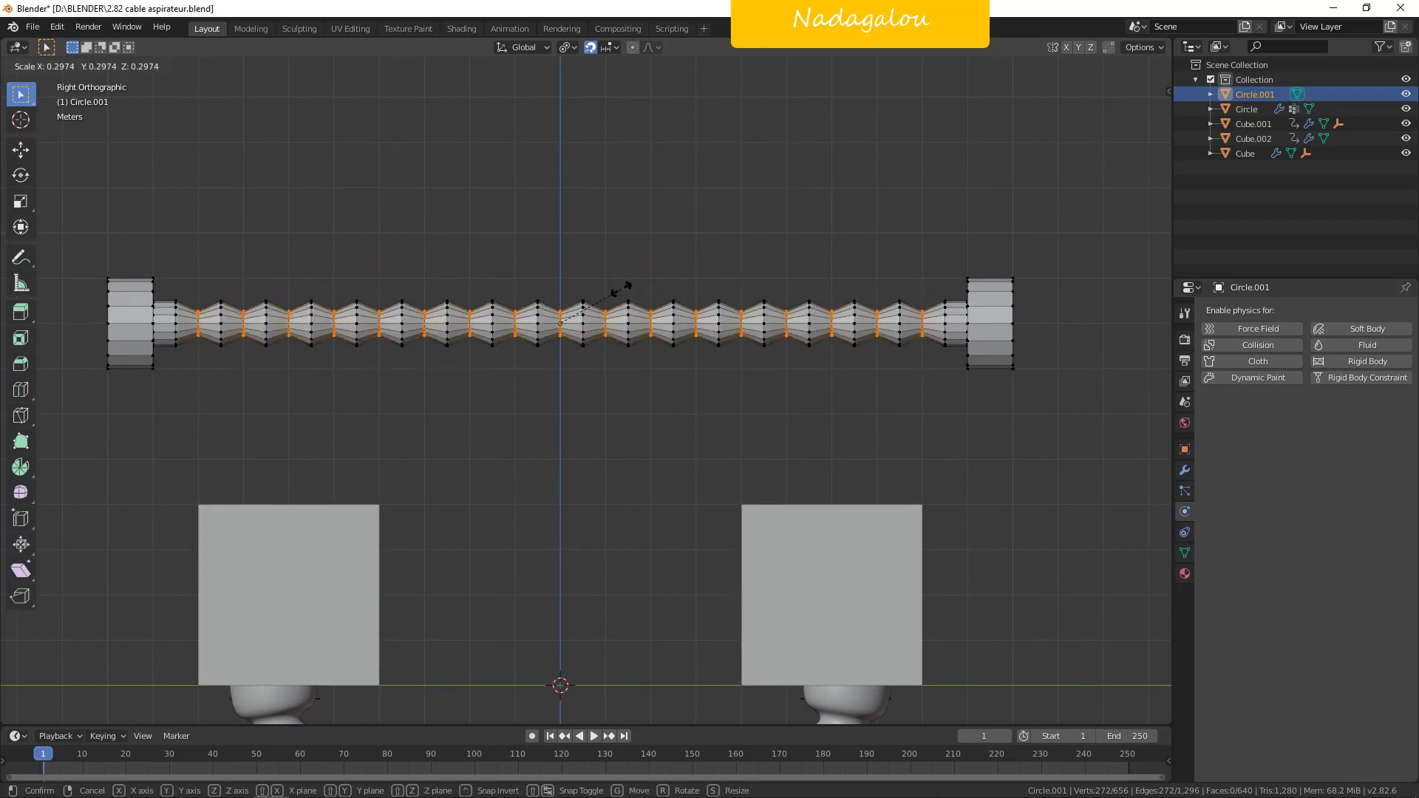
{"action": "left_click", "coordinate": [837, 347]}
{"action": "scroll", "coordinate": [837, 347], "scroll_direction": "down", "scroll_amount": 1}
{"action": "scroll", "coordinate": [837, 347], "scroll_direction": "down", "scroll_amount": 2}
{"action": "key", "text": "Tab"}
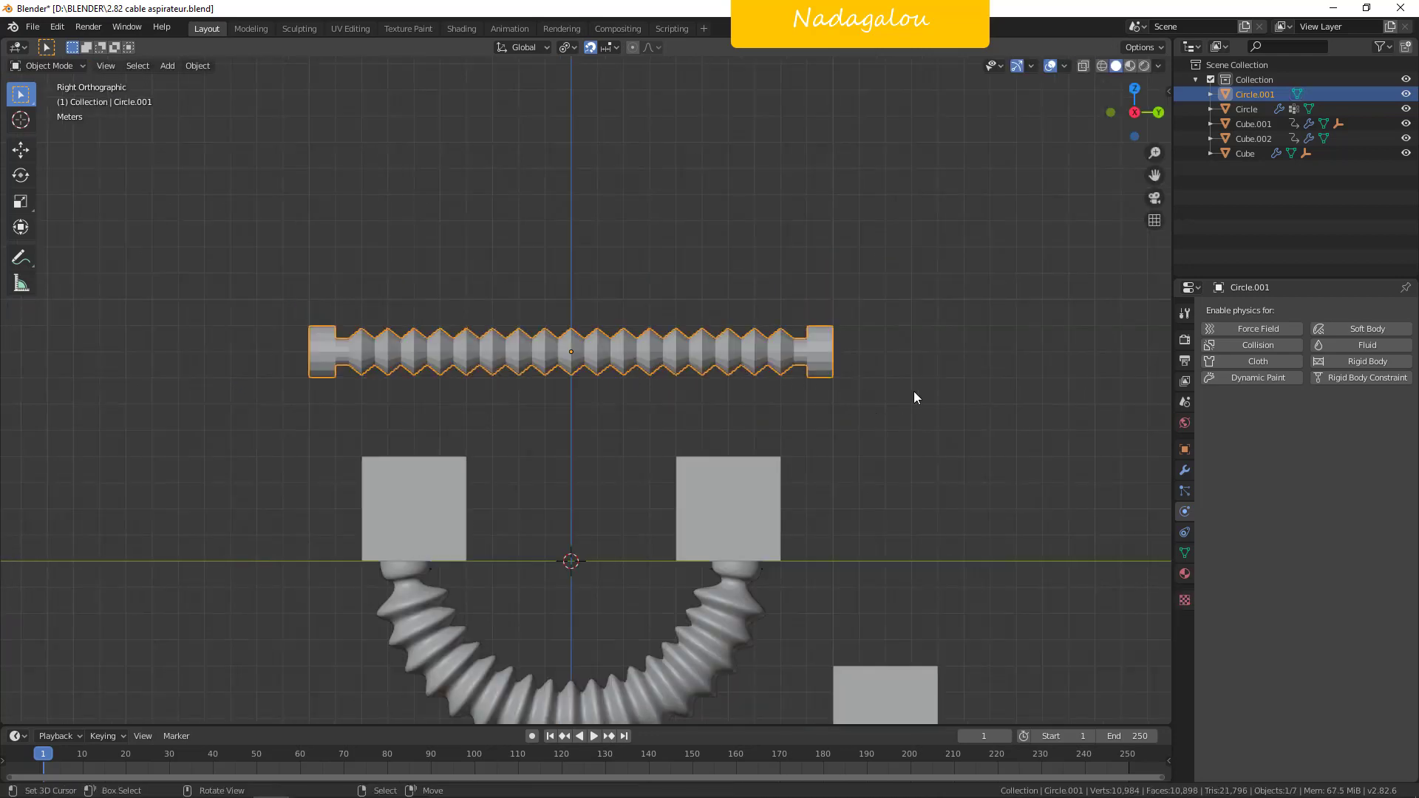
Add a Simple Deform modifier to the straight cable Circle.001, set to Bend with an angle of 180°.
{"action": "left_click", "coordinate": [1185, 469]}
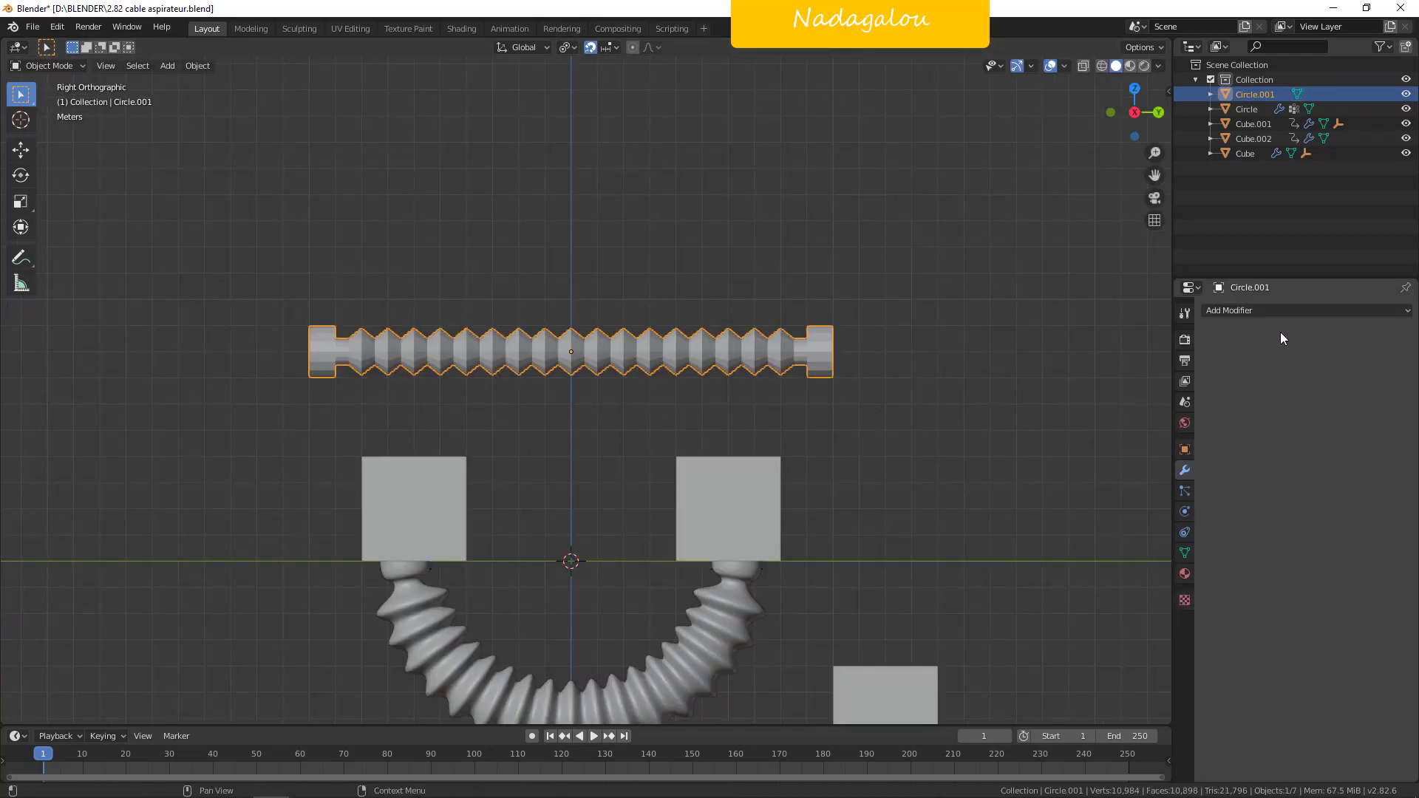
{"action": "left_click", "coordinate": [1287, 306]}
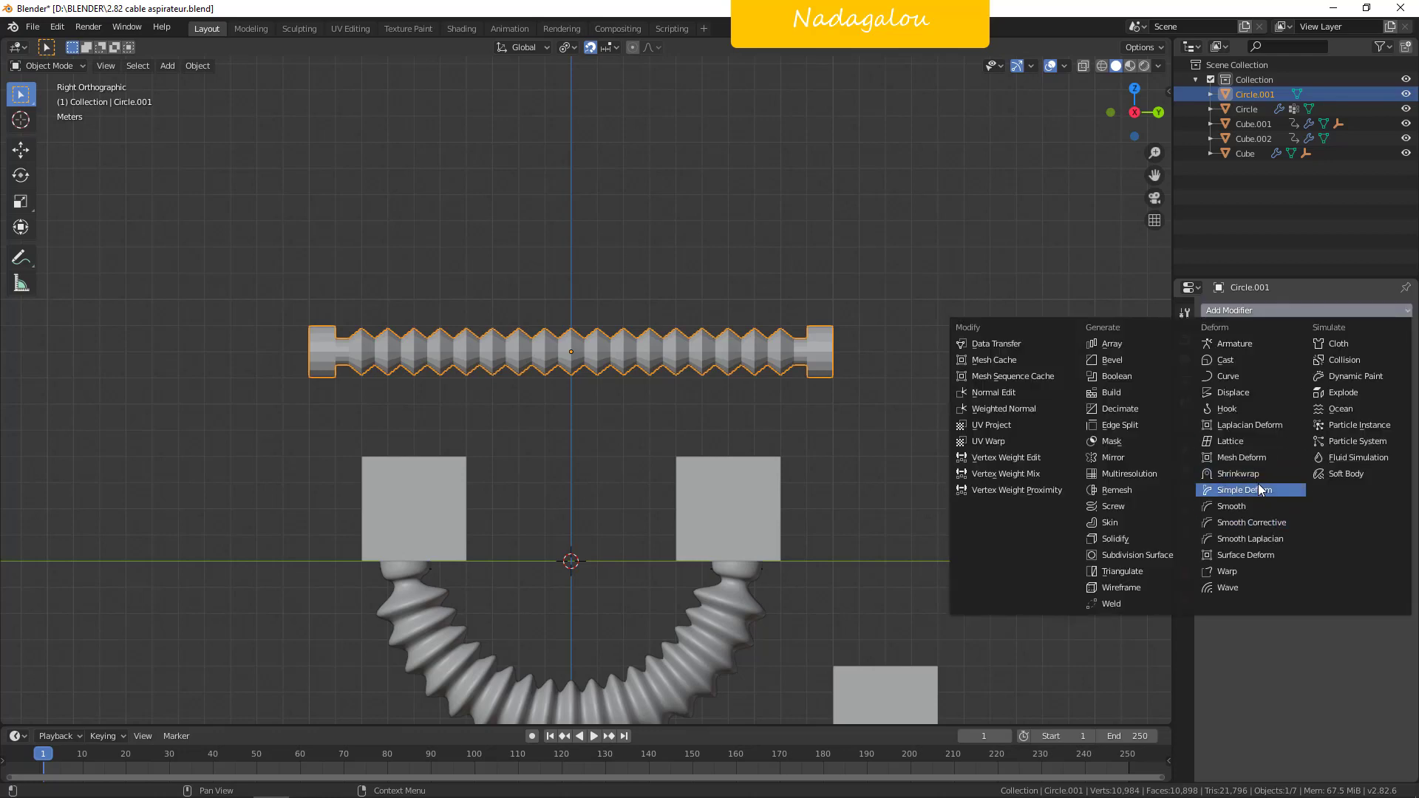
{"action": "left_click", "coordinate": [1258, 484]}
{"action": "left_click", "coordinate": [1358, 440]}
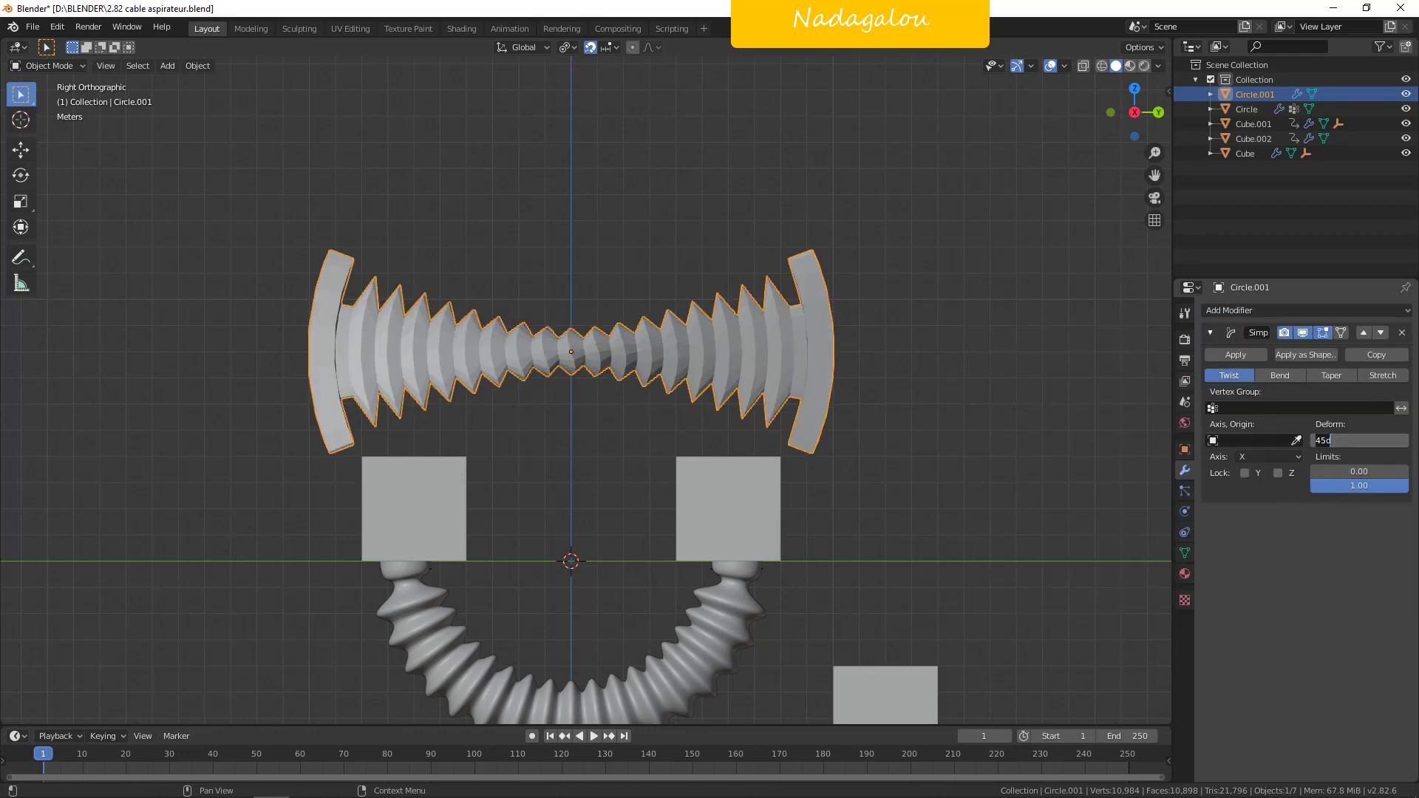
{"action": "type", "text": "180"}
{"action": "key", "text": "Return"}
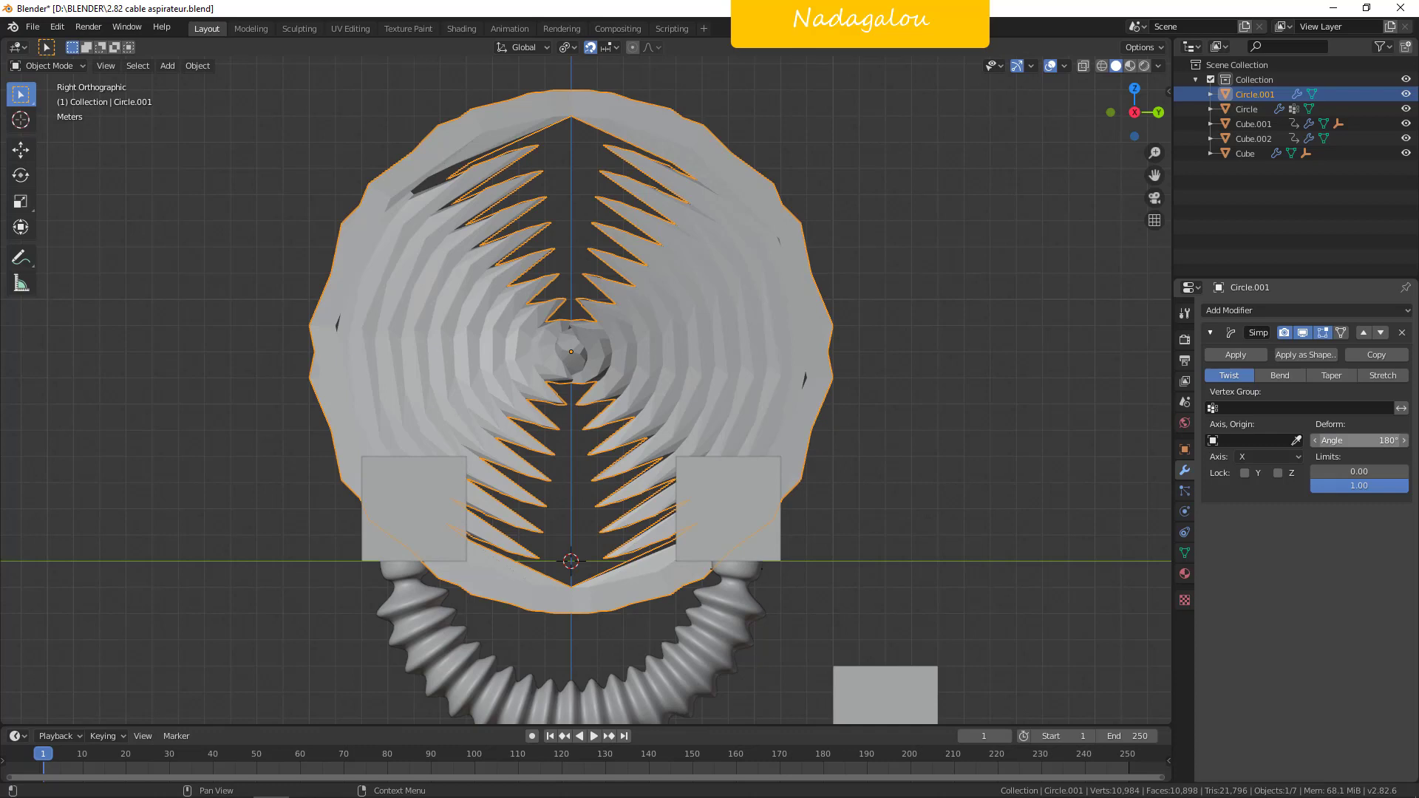
{"action": "left_click", "coordinate": [1292, 375]}
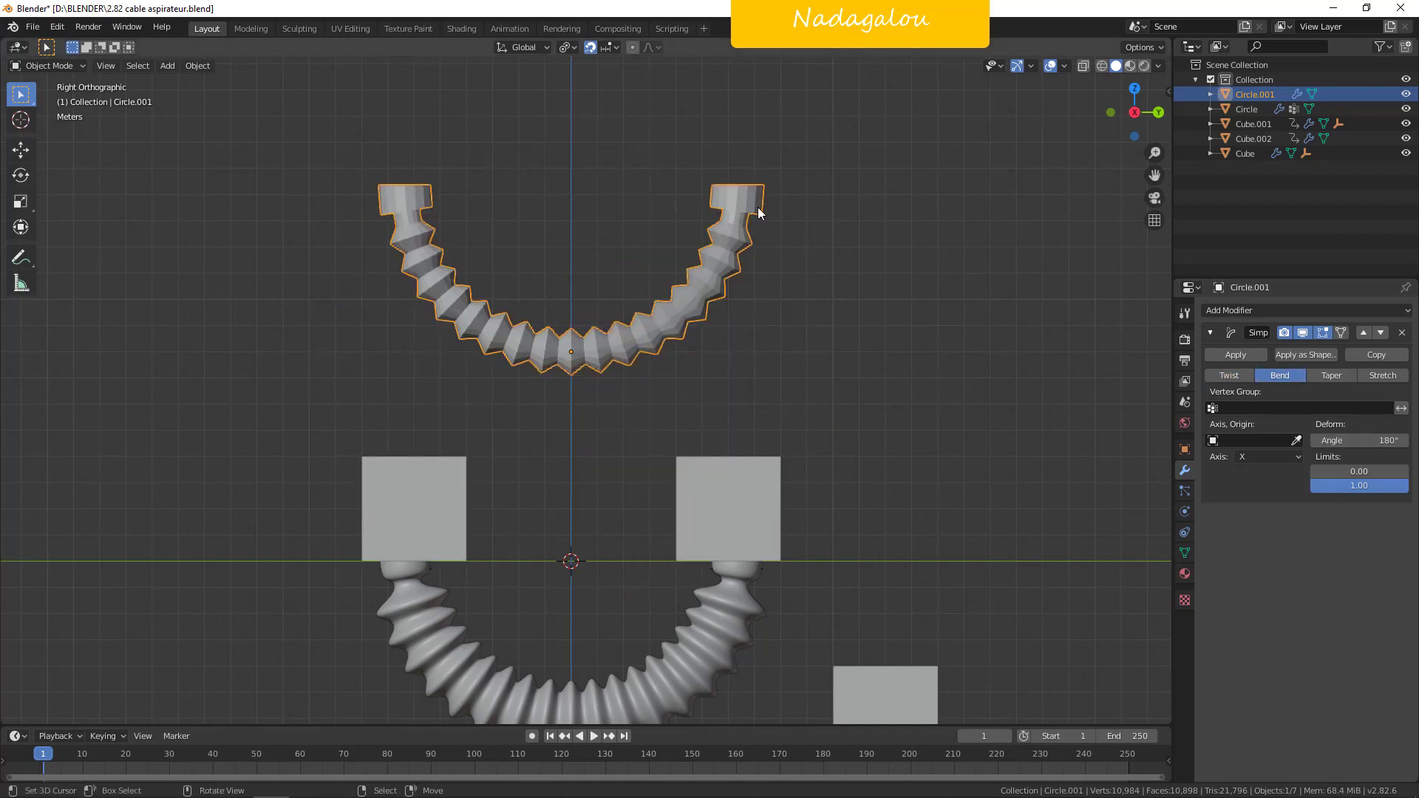
{"action": "scroll", "coordinate": [813, 266], "scroll_direction": "down", "scroll_amount": 3}
{"action": "scroll", "coordinate": [821, 293], "scroll_direction": "up", "scroll_amount": 3}
{"action": "scroll", "coordinate": [822, 297], "scroll_direction": "down", "scroll_amount": 3}
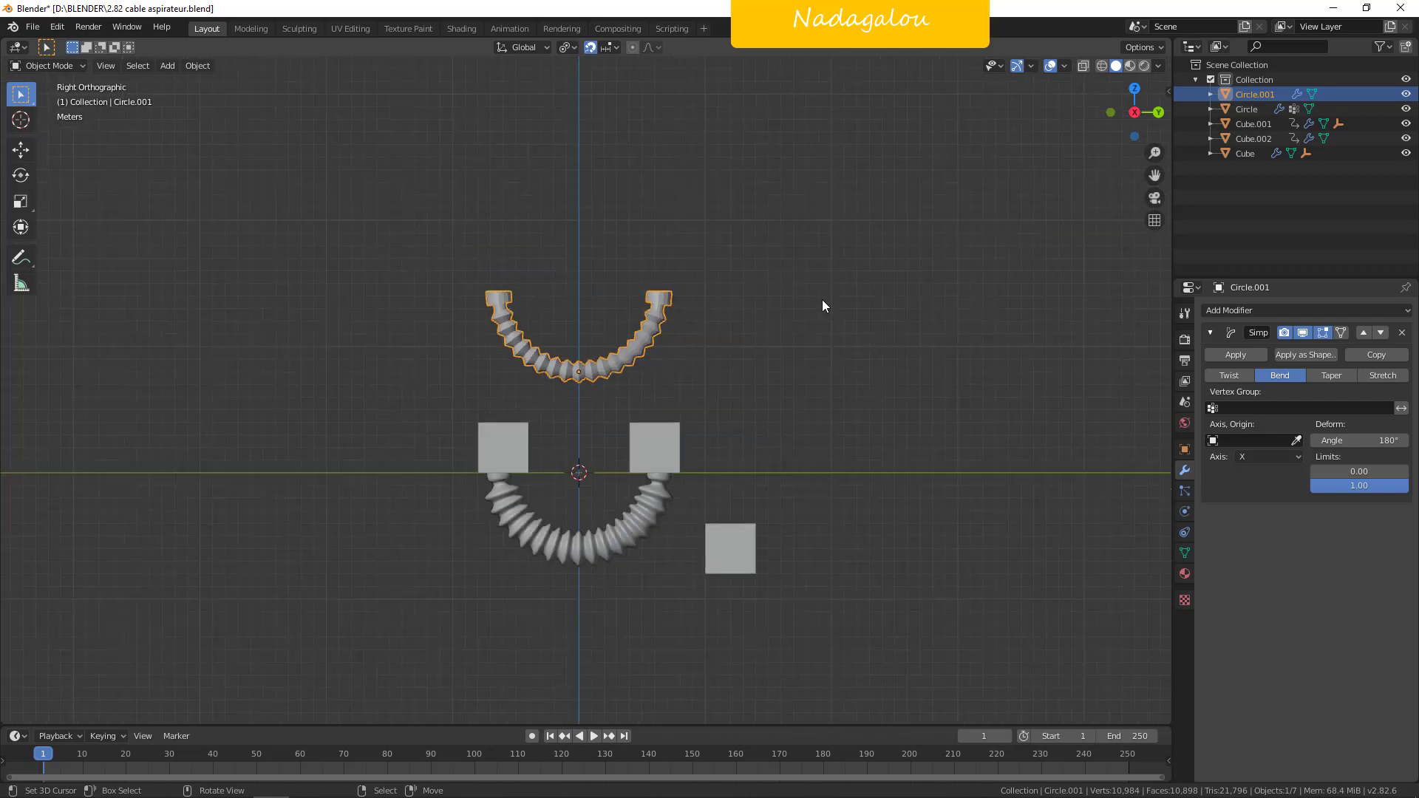
{"action": "scroll", "coordinate": [854, 352], "scroll_direction": "up", "scroll_amount": 2}
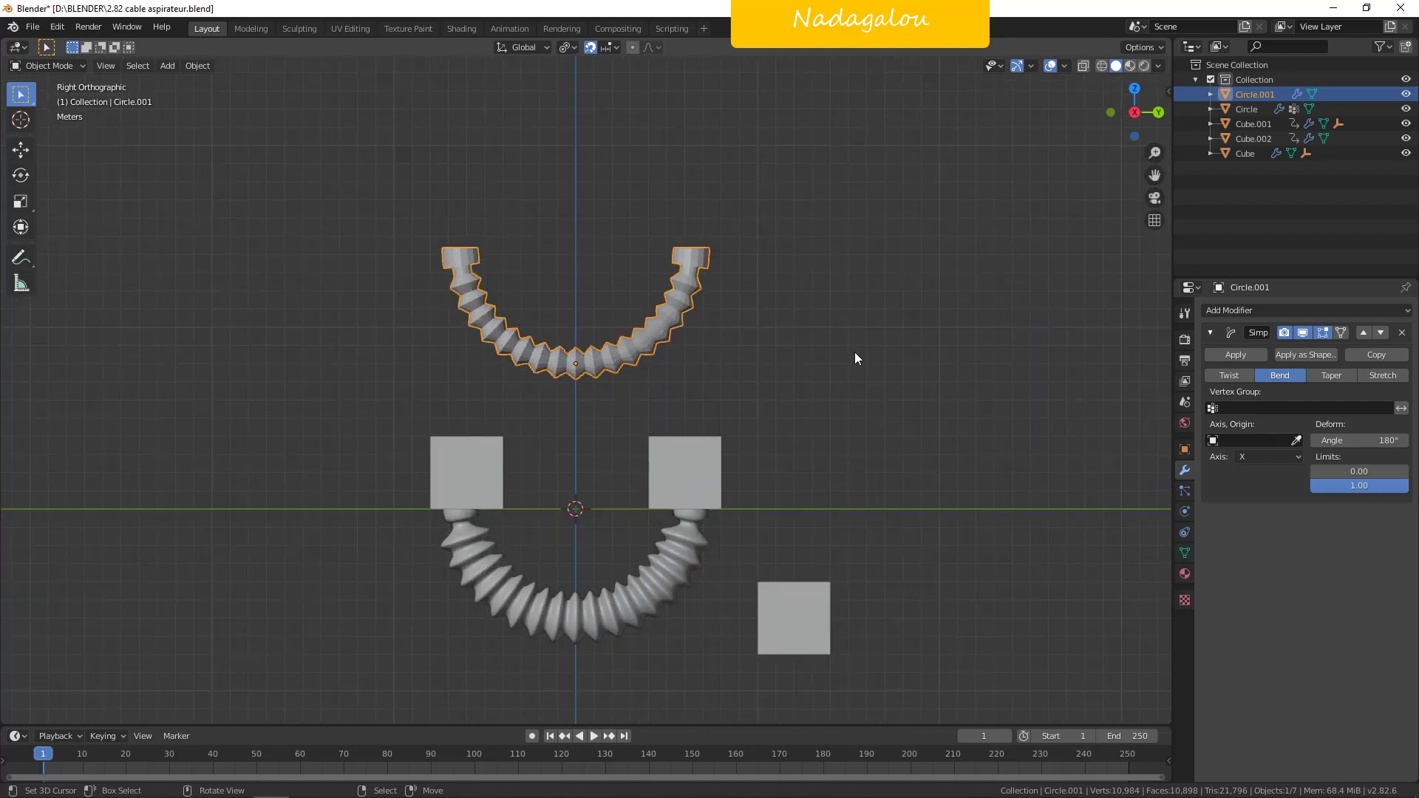
{"action": "key", "text": "Tab"}
{"action": "key", "text": "Tab"}
Enter Edit Mode on the lower cable Circle and delete all bakes of its cloth simulation.
{"action": "middle_click_drag", "start_coordinate": [881, 392], "coordinate": [914, 207], "text": "shift"}
{"action": "scroll", "coordinate": [924, 236], "scroll_direction": "up", "scroll_amount": 3}
{"action": "middle_click_drag", "start_coordinate": [933, 261], "coordinate": [933, 424], "text": "shift"}
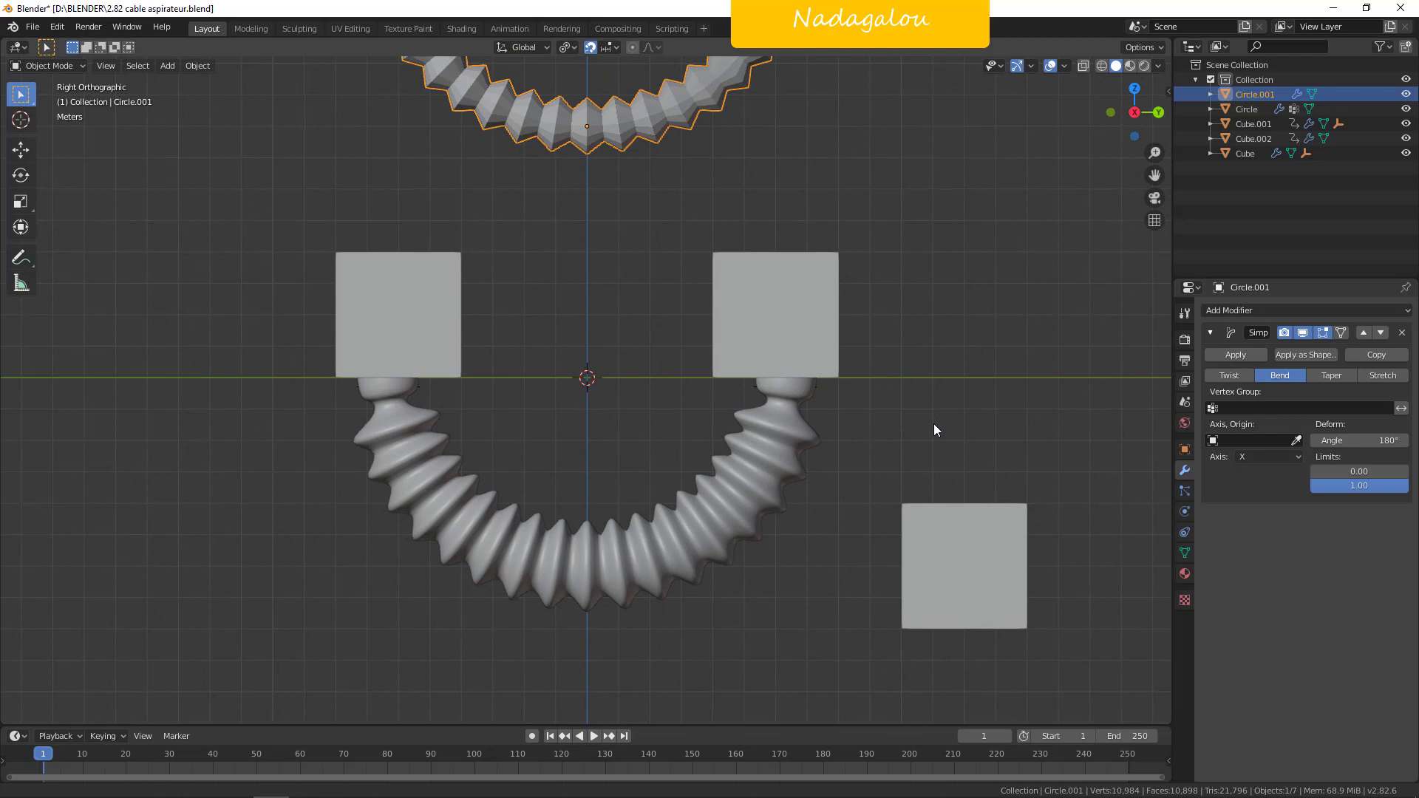
{"action": "left_click", "coordinate": [721, 473]}
{"action": "key", "text": "Tab"}
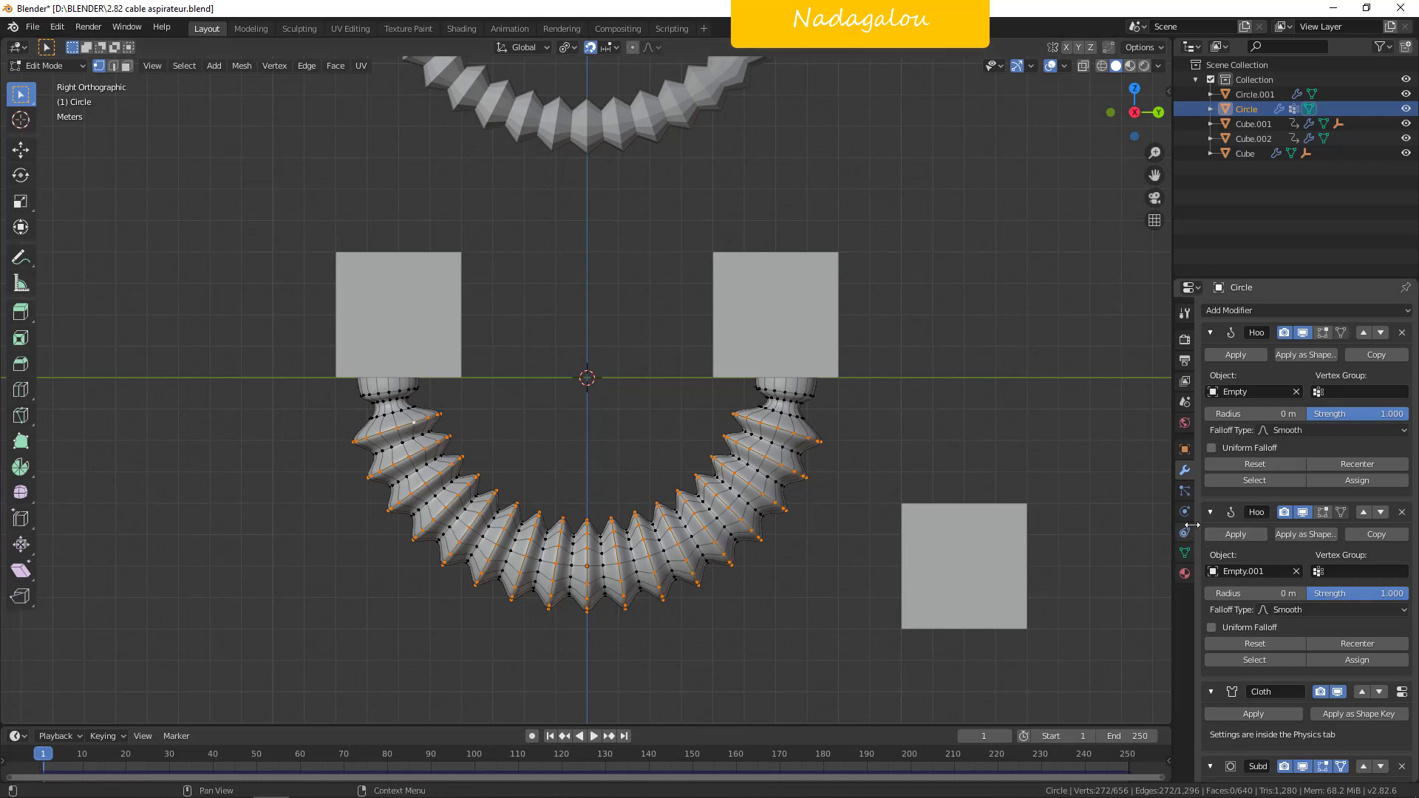
{"action": "left_click", "coordinate": [1185, 511]}
{"action": "scroll", "coordinate": [1331, 545], "scroll_direction": "down", "scroll_amount": 10}
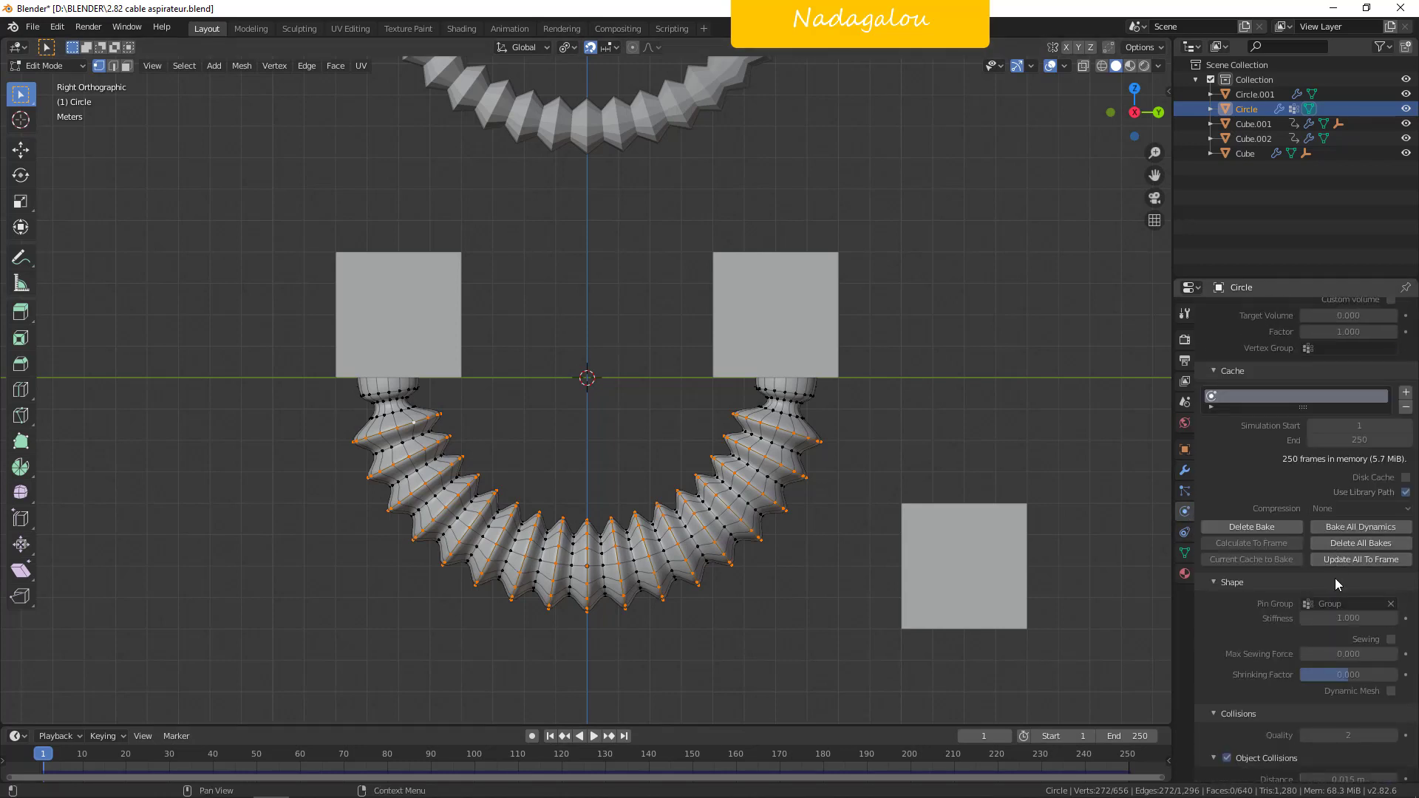
{"action": "left_click", "coordinate": [1360, 544]}
Scale the selected rib-crest vertices of the lower cable to 0.8.
{"action": "scroll", "coordinate": [813, 491], "scroll_direction": "up", "scroll_amount": 1}
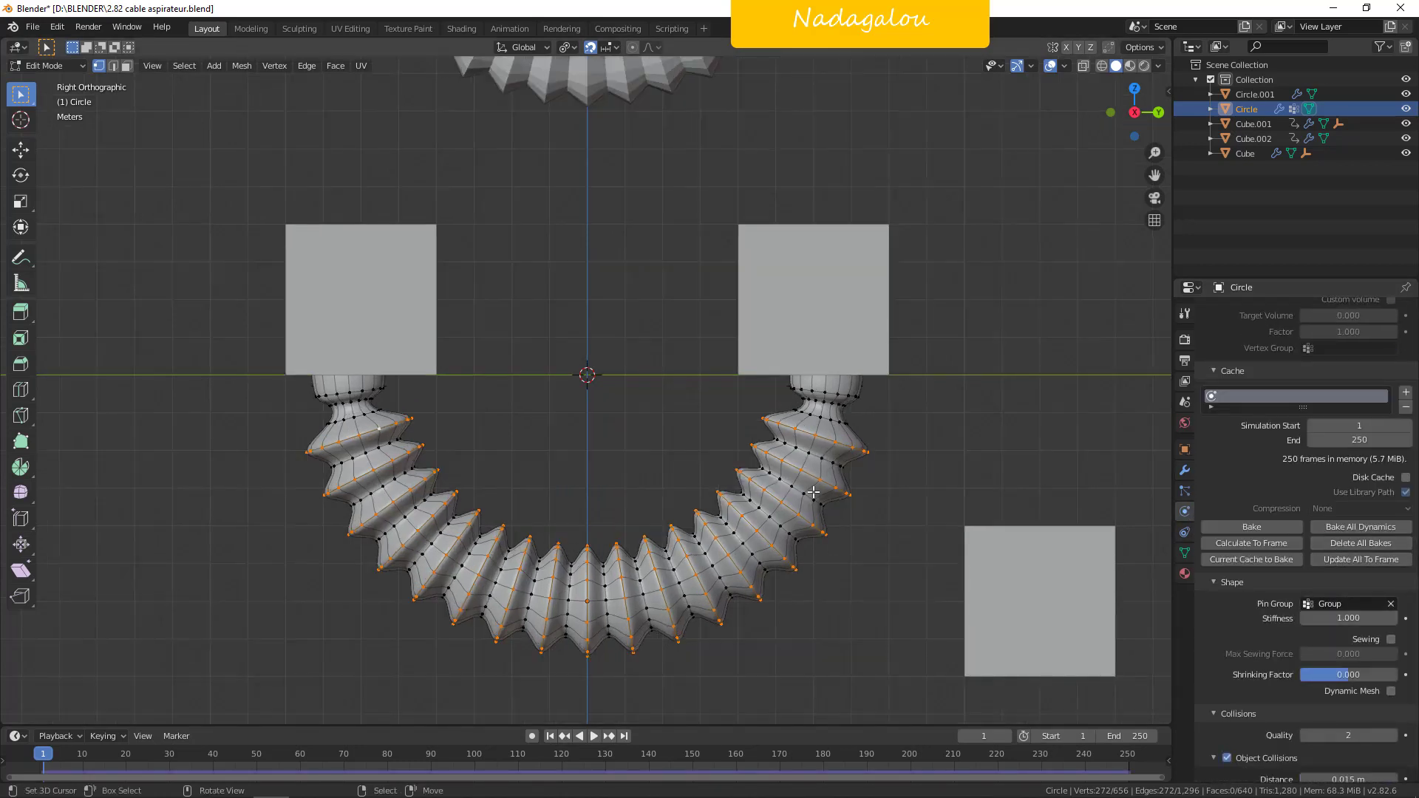
{"action": "key", "text": "s"}
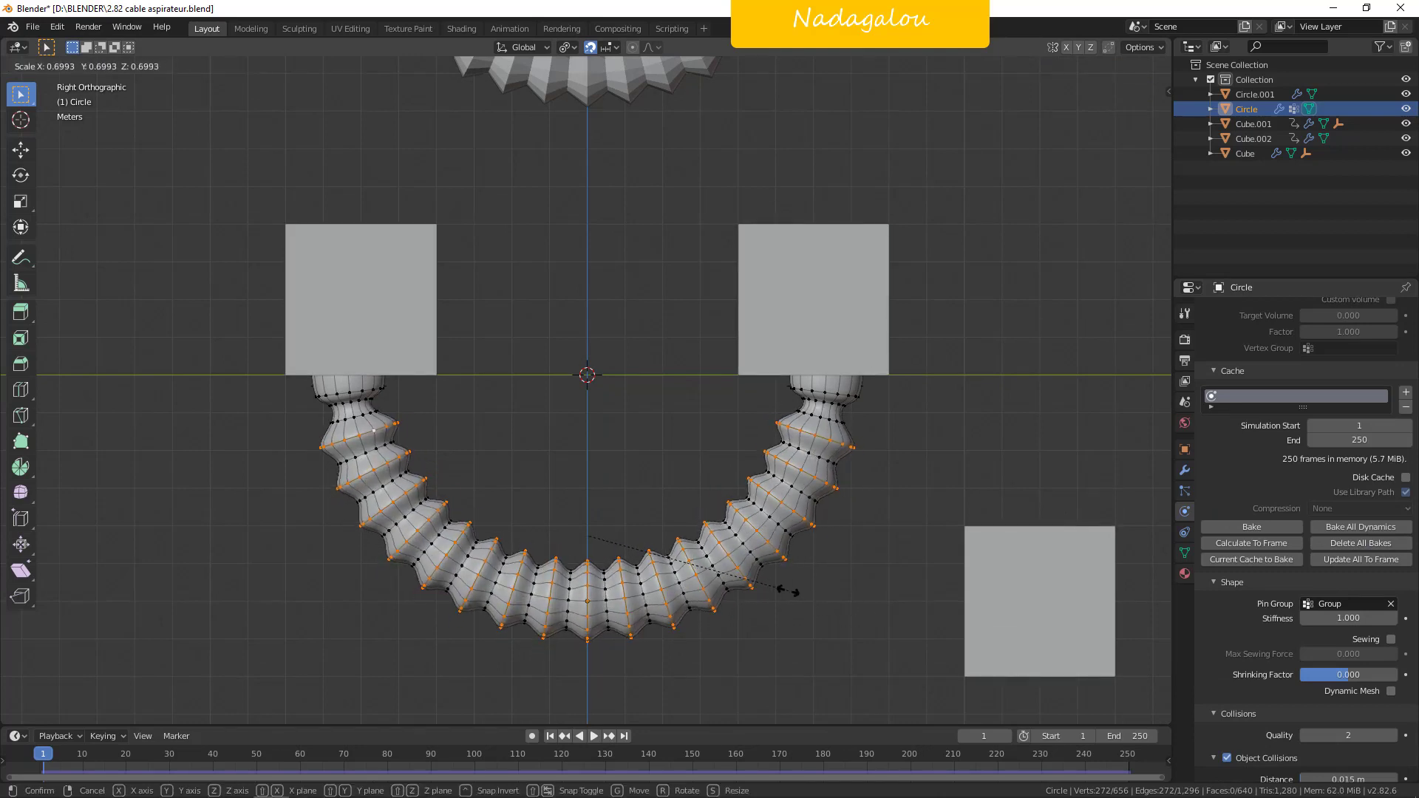
{"action": "left_click", "coordinate": [817, 594]}
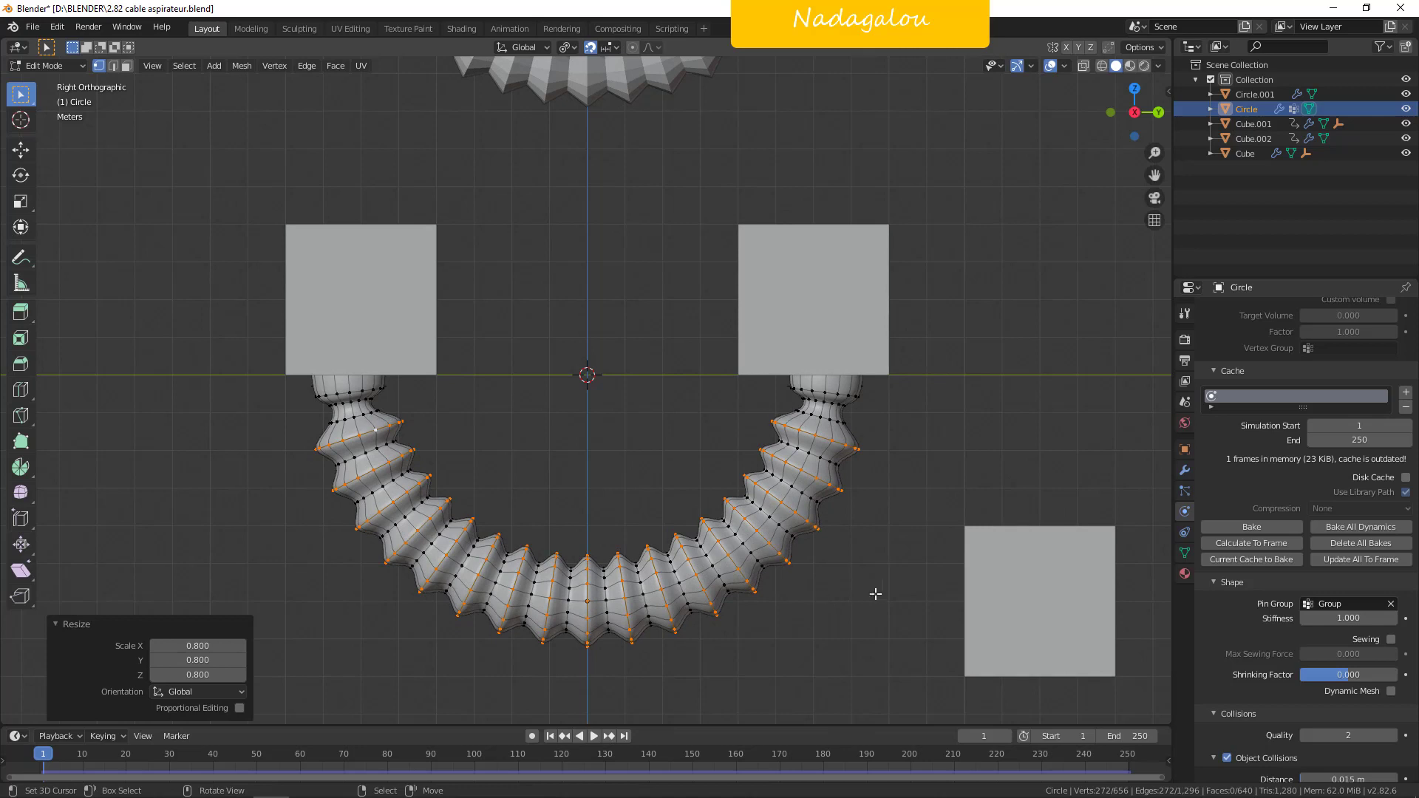
{"action": "scroll", "coordinate": [877, 467], "scroll_direction": "up", "scroll_amount": 2}
{"action": "scroll", "coordinate": [956, 344], "scroll_direction": "down", "scroll_amount": 2}
Switch the viewport to wireframe shading and turn off viewport display of the lower cable's Subdivision modifier in Object Mode.
{"action": "left_click", "coordinate": [1102, 66]}
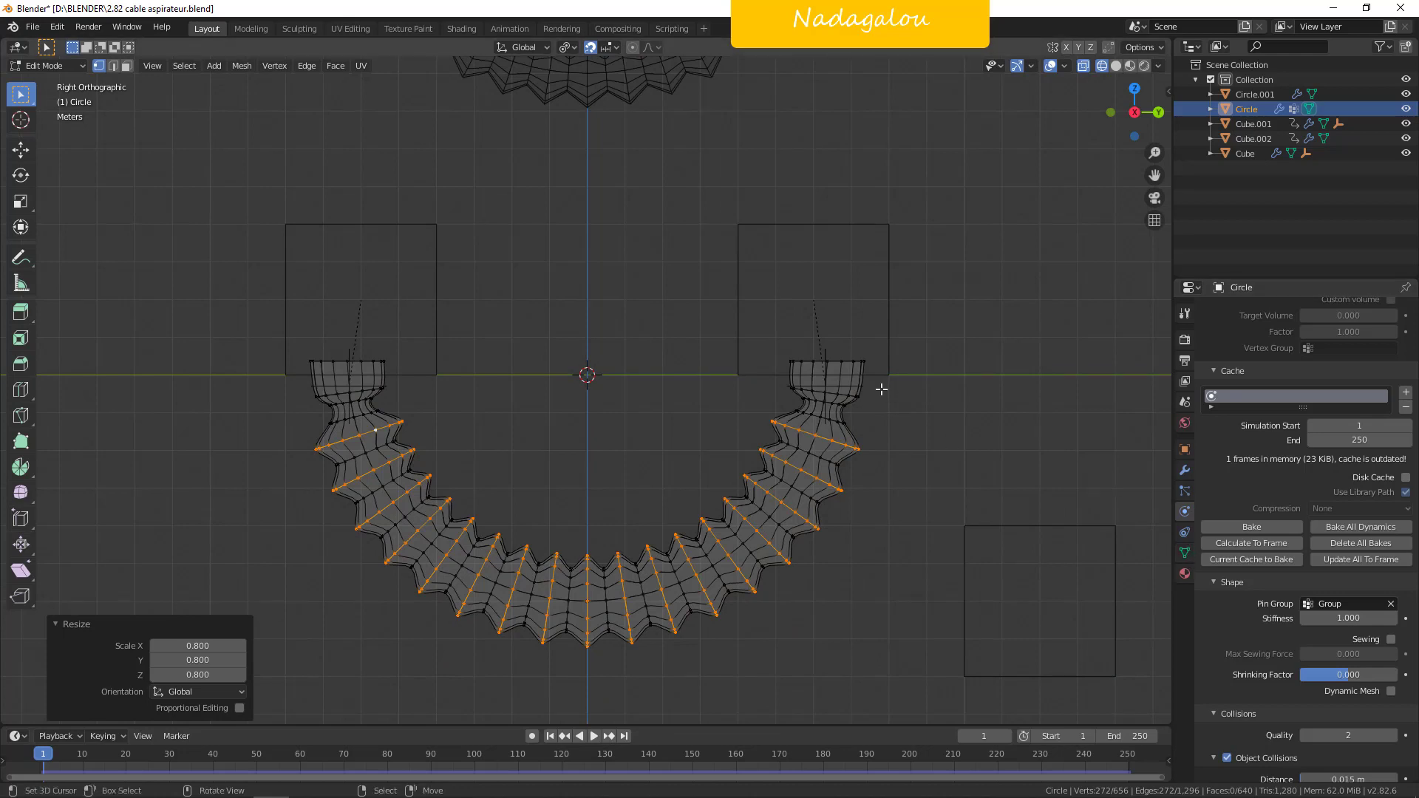
{"action": "key", "text": "Tab"}
{"action": "key", "text": "Tab"}
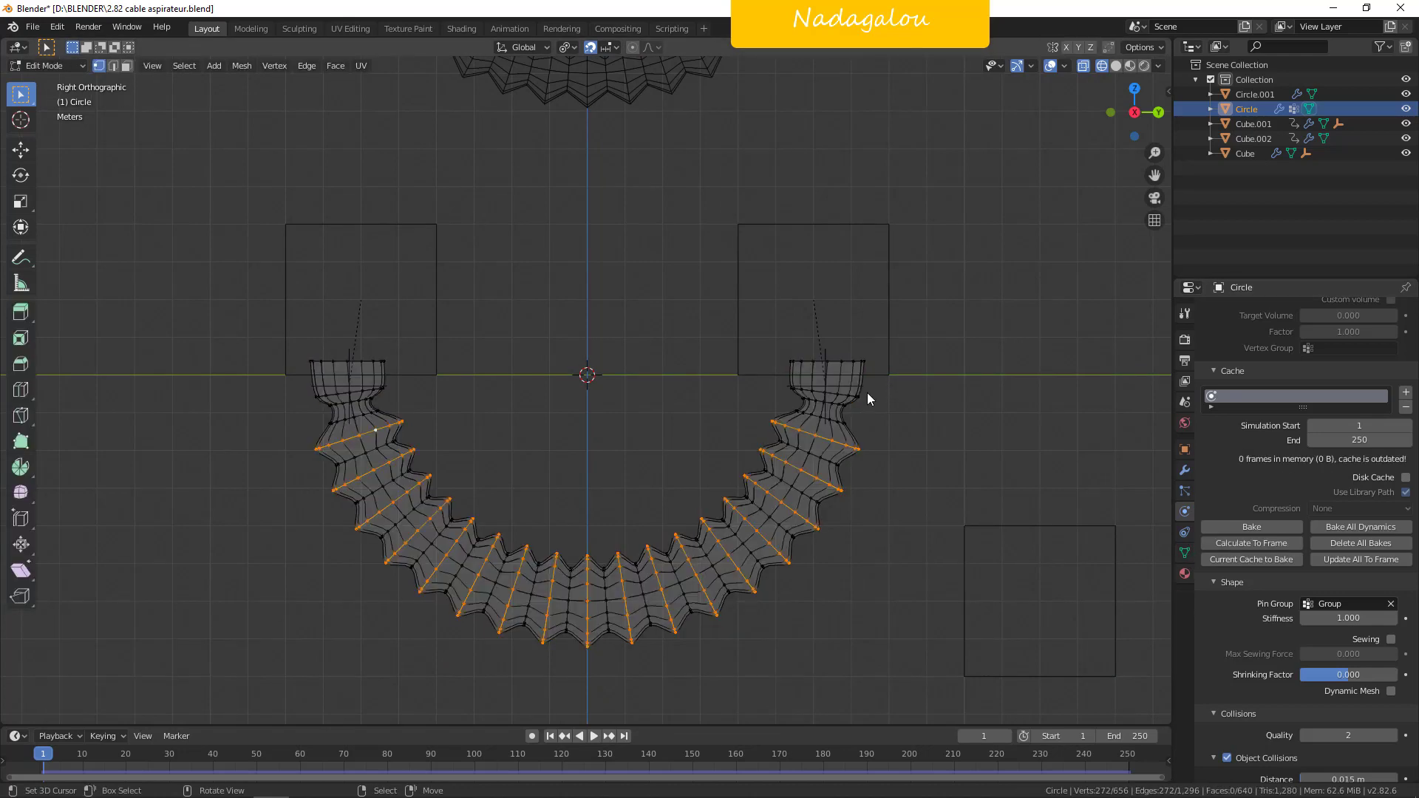
{"action": "key", "text": "Tab"}
{"action": "left_click", "coordinate": [1184, 470]}
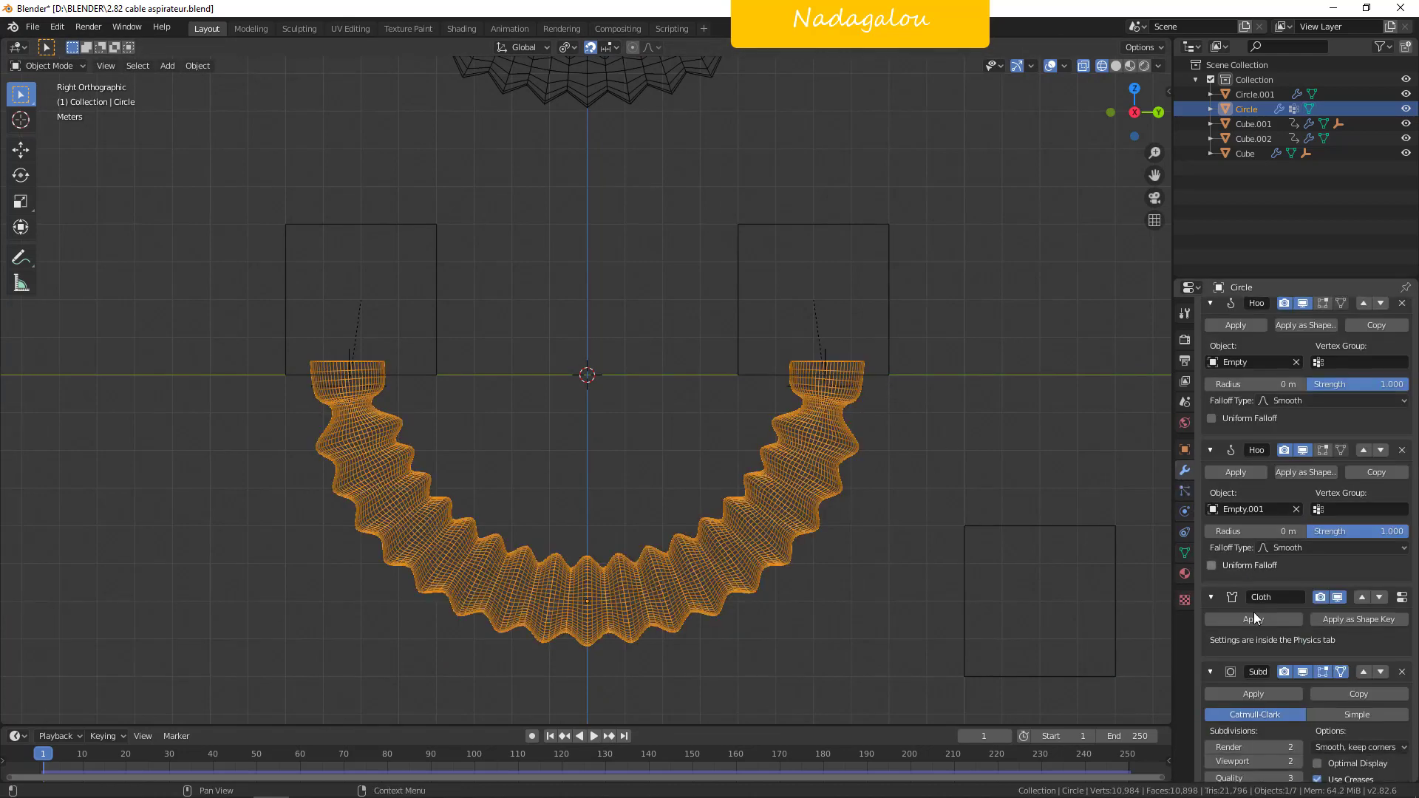
{"action": "scroll", "coordinate": [1254, 613], "scroll_direction": "down", "scroll_amount": 1}
{"action": "left_click", "coordinate": [1302, 652]}
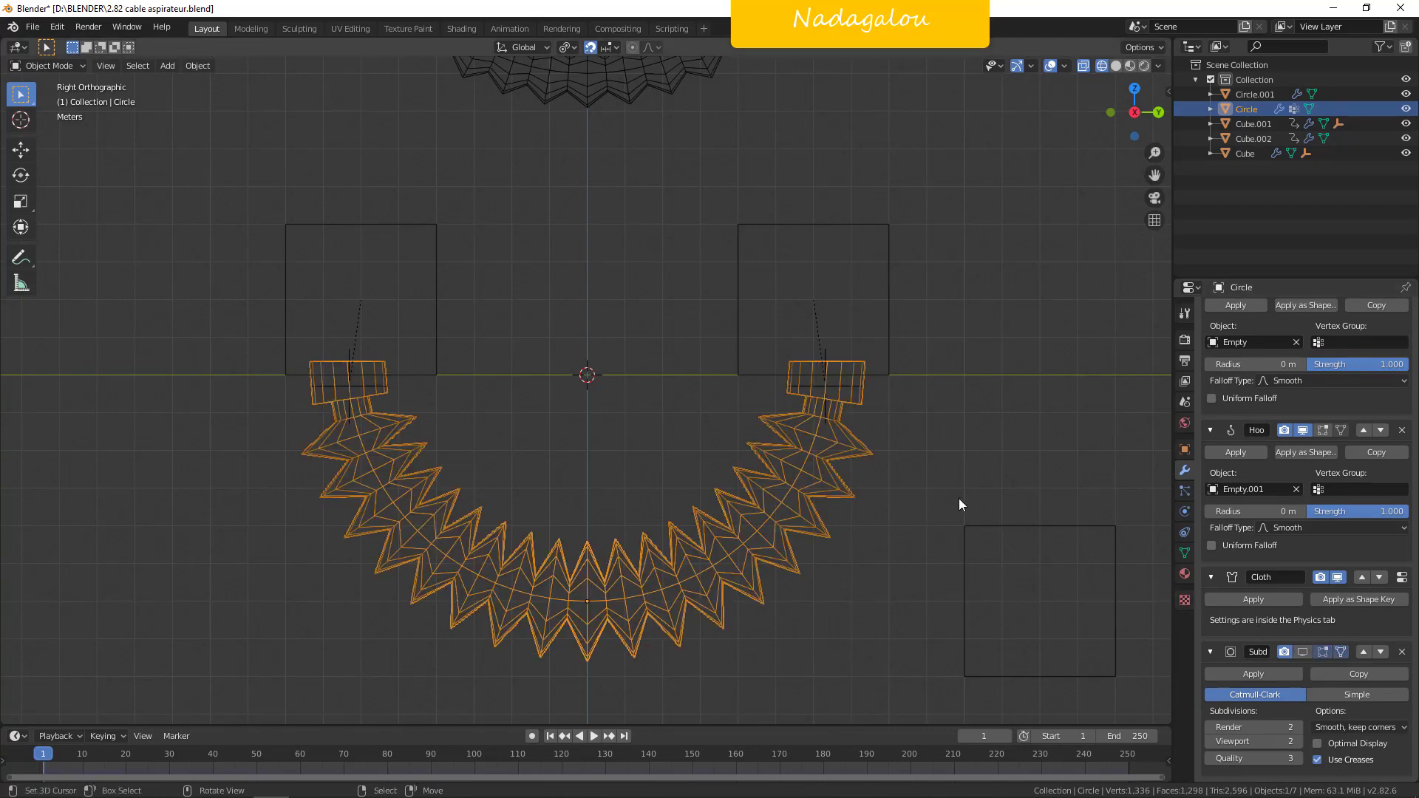
Scale the lower cable's rib-crest vertices to about 0.483 in Edit Mode, and return to Object Mode.
{"action": "scroll", "coordinate": [934, 488], "scroll_direction": "up", "scroll_amount": 1}
{"action": "key", "text": "Tab"}
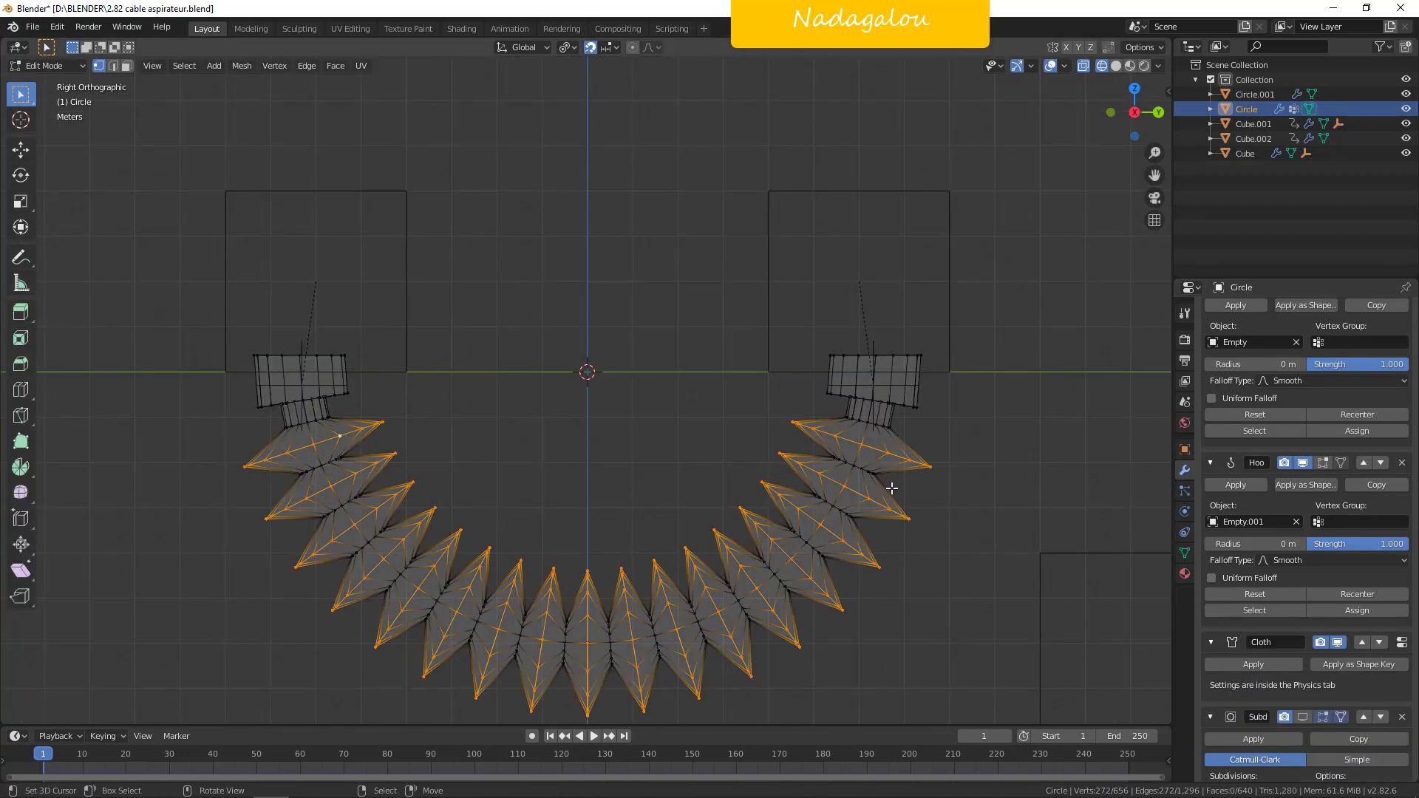
{"action": "key", "text": "s"}
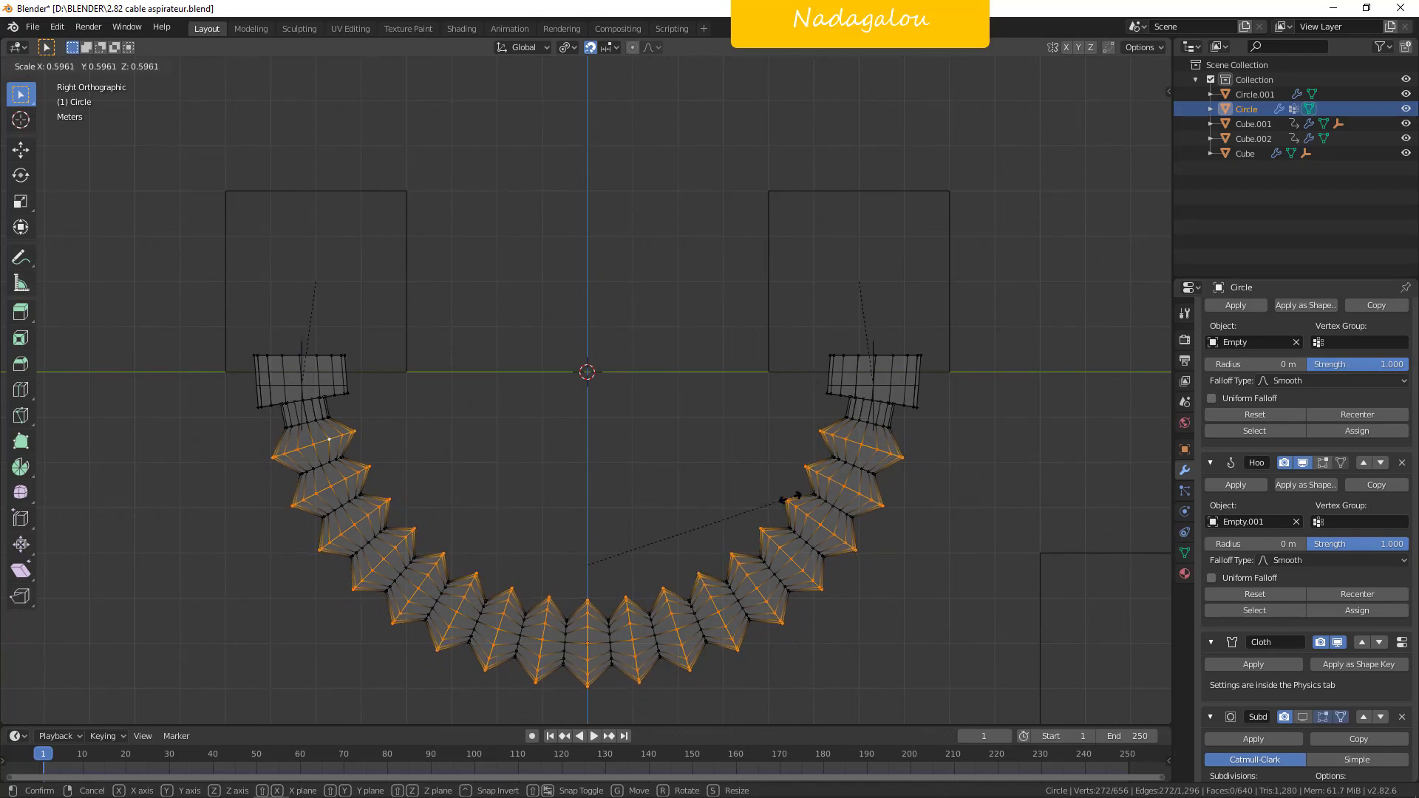
{"action": "left_click", "coordinate": [792, 507]}
{"action": "scroll", "coordinate": [864, 537], "scroll_direction": "down", "scroll_amount": 2}
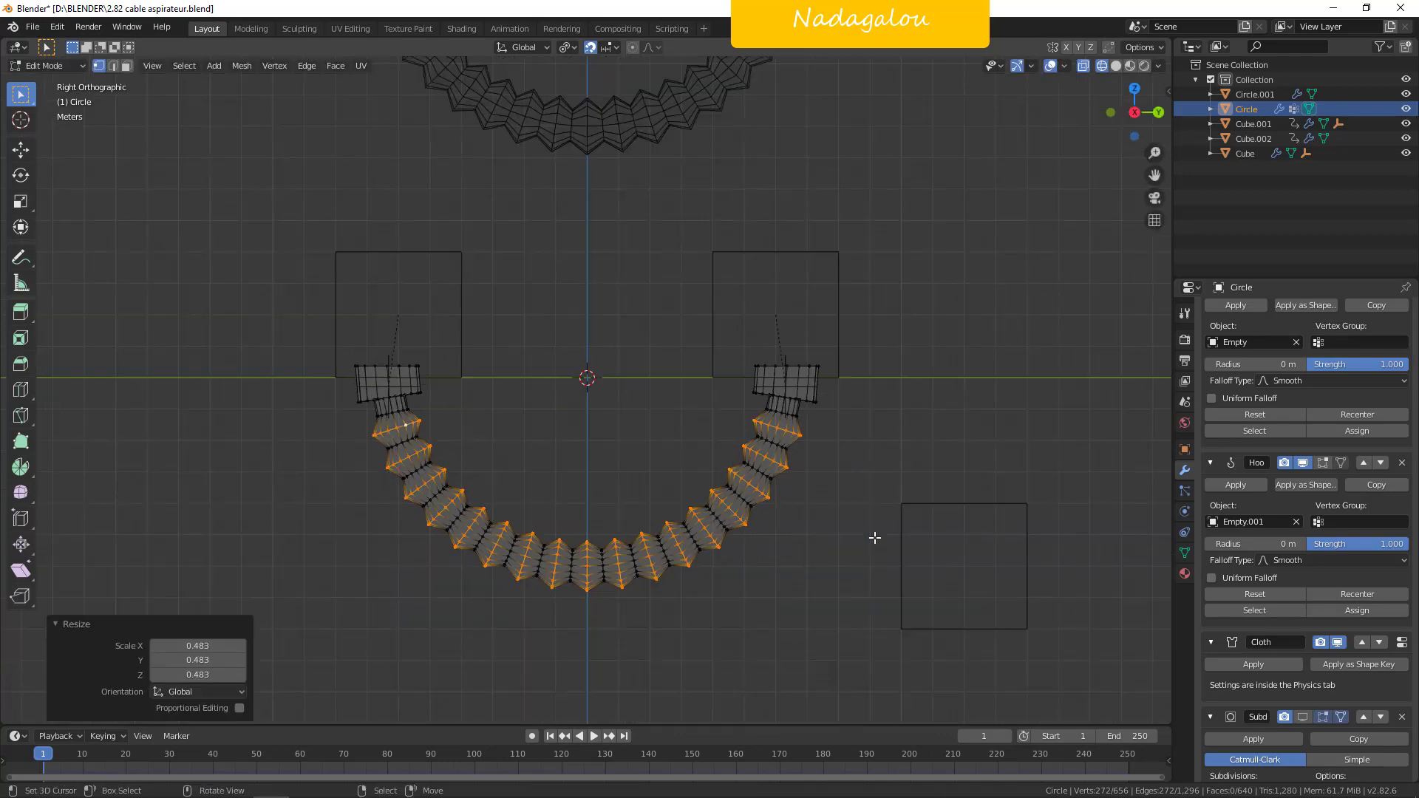
{"action": "key", "text": "Tab"}
{"action": "scroll", "coordinate": [875, 538], "scroll_direction": "up", "scroll_amount": 1}
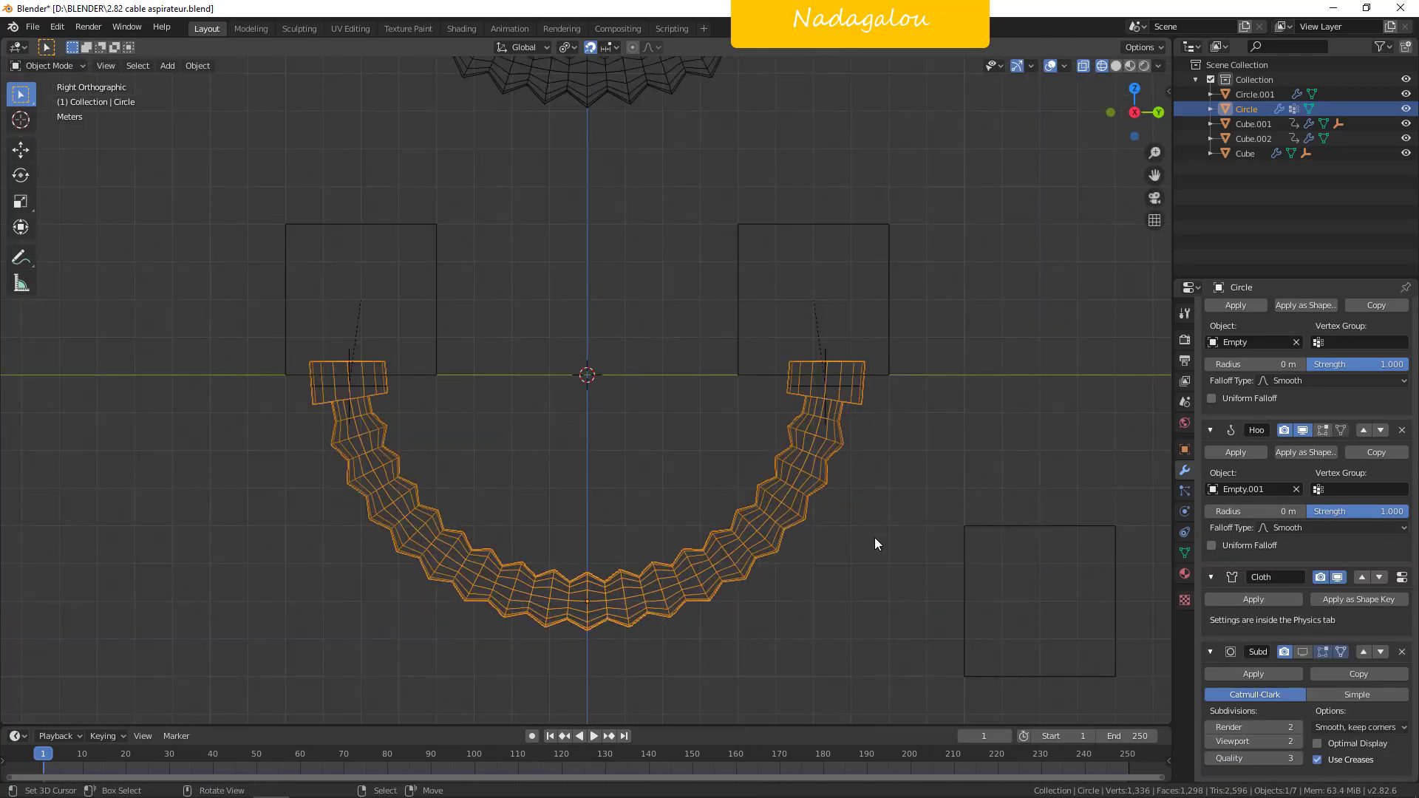
In Edit Mode, select the lower cable's vertices belonging to vertex group Group and assign them to it with weight 1.000.
{"action": "key", "text": "Tab"}
{"action": "scroll", "coordinate": [875, 539], "scroll_direction": "up", "scroll_amount": 1}
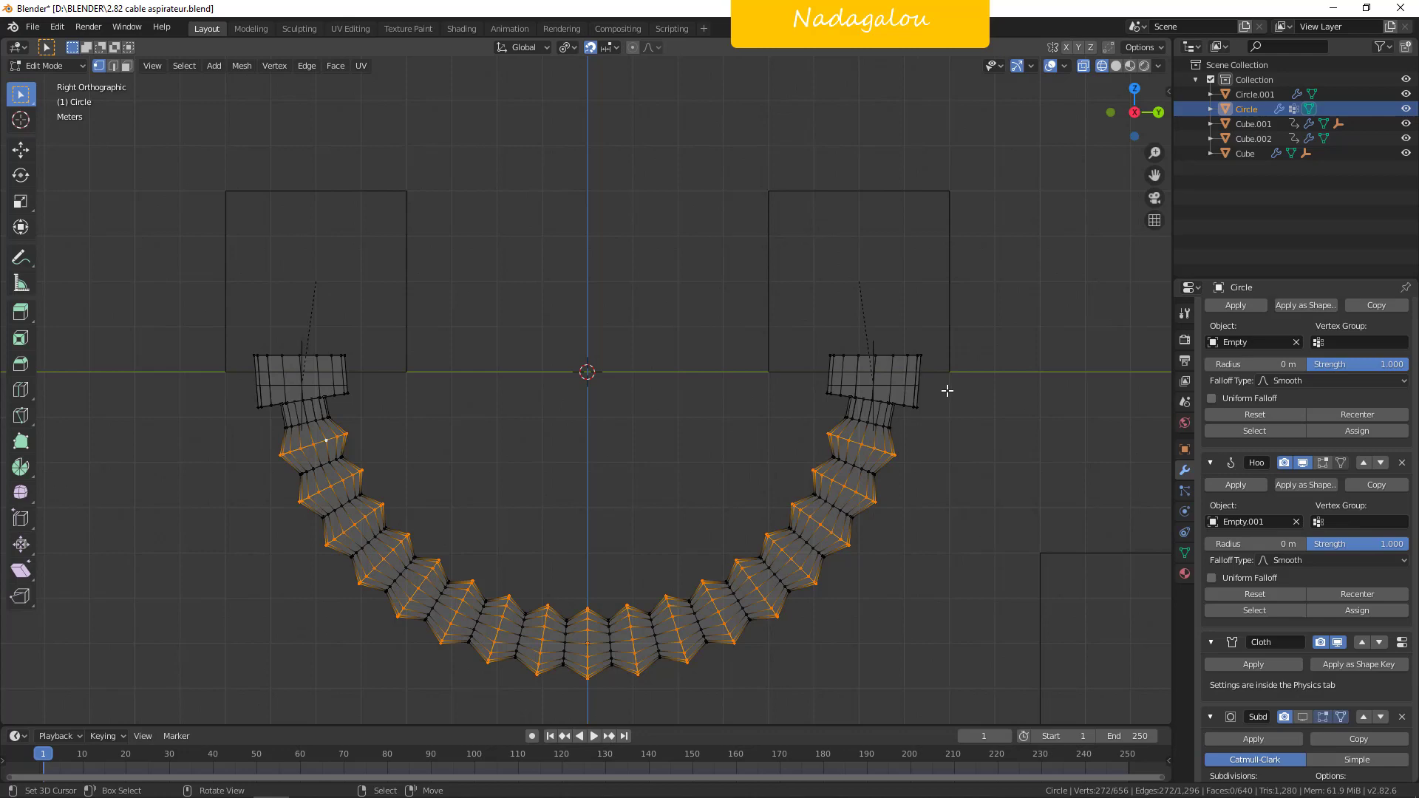
{"action": "left_click", "coordinate": [1185, 555]}
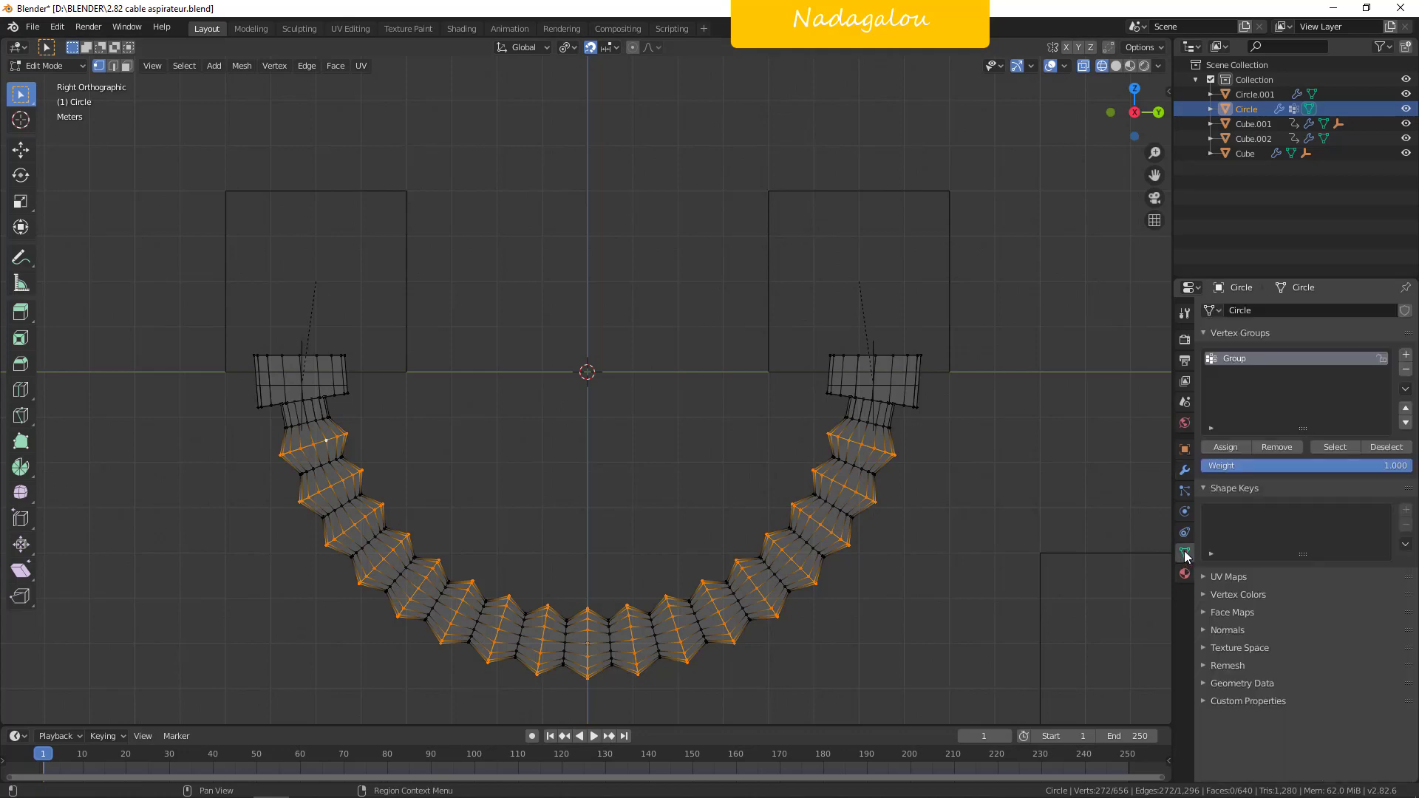
{"action": "left_click", "coordinate": [1337, 449]}
{"action": "key", "text": "alt+a"}
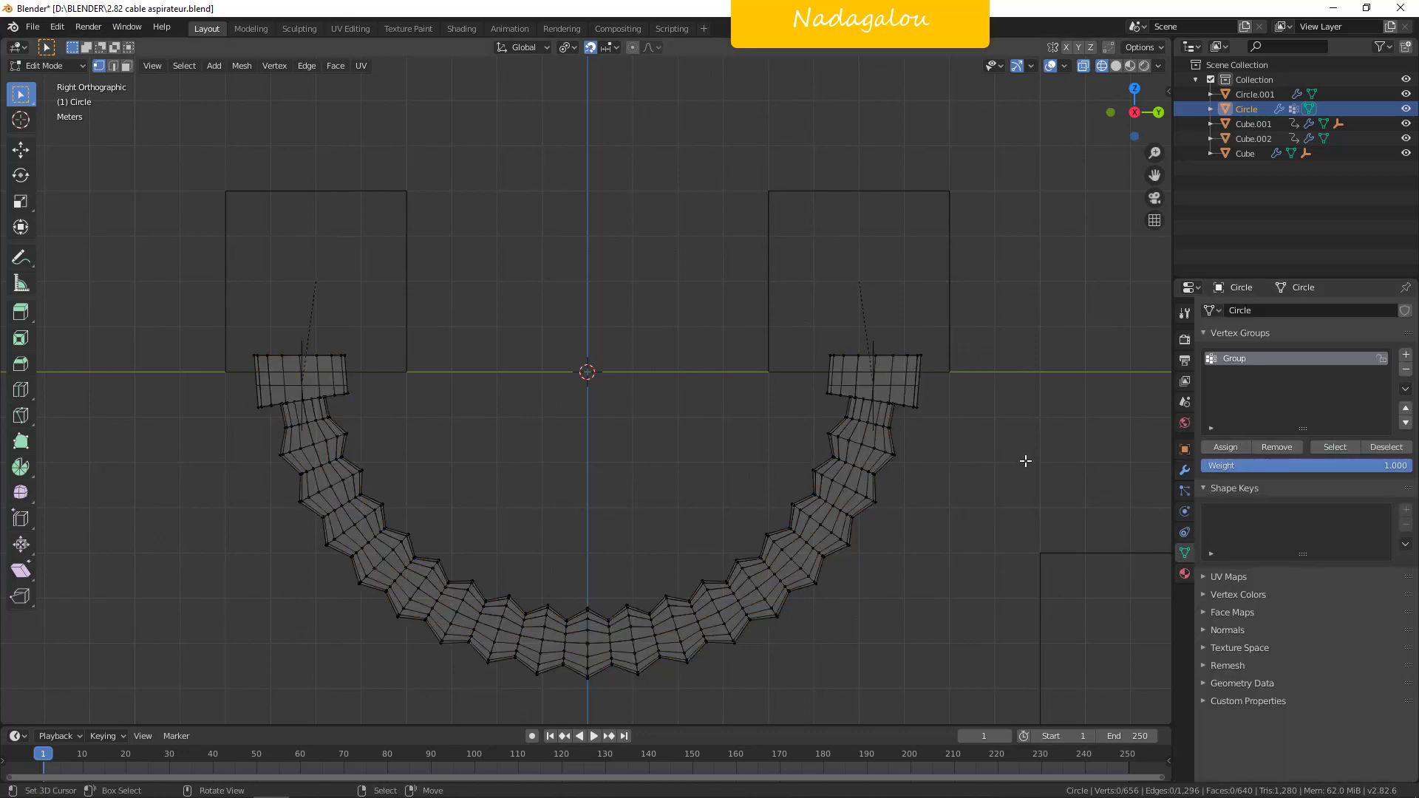
{"action": "left_click", "coordinate": [1337, 449]}
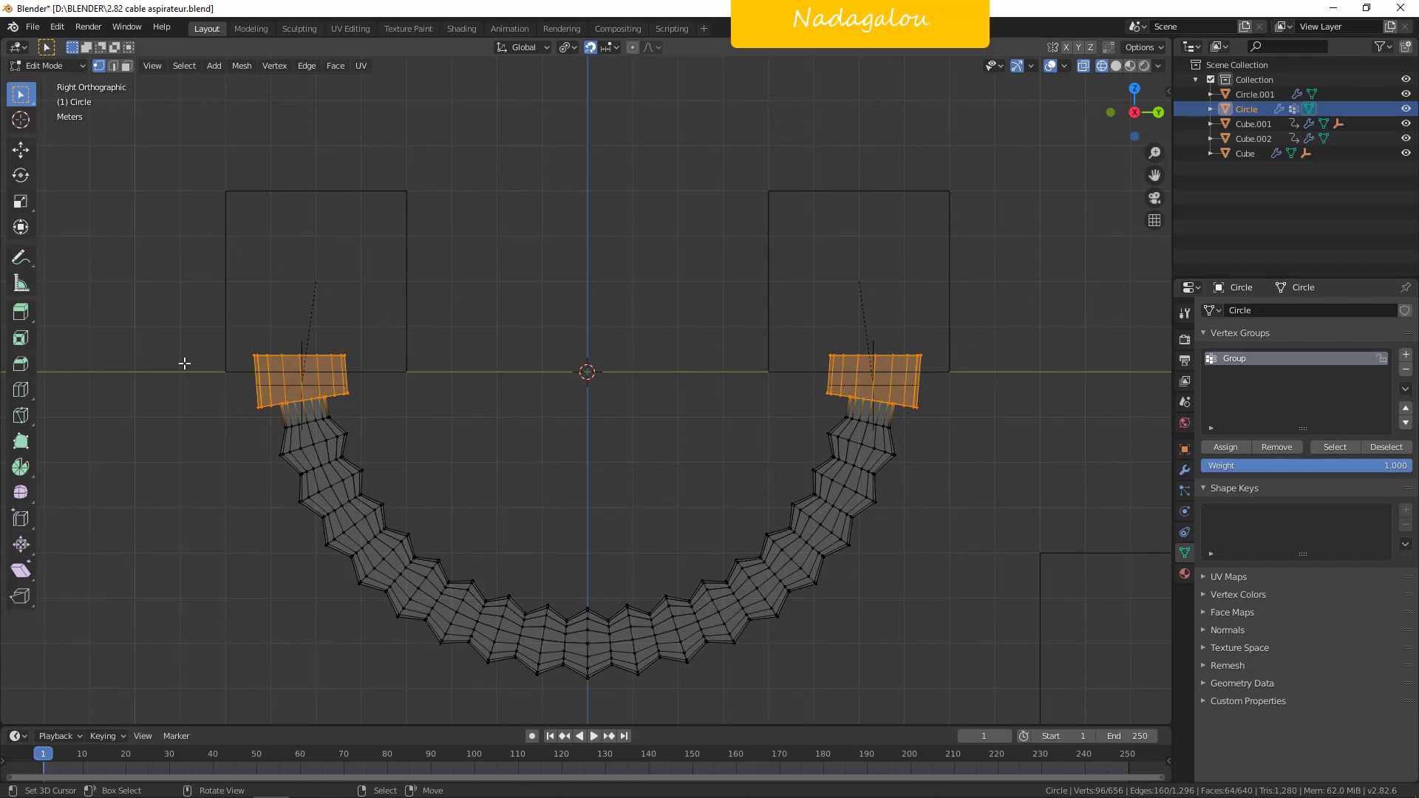
{"action": "left_click", "coordinate": [1224, 448]}
Box-select the cable end collar under Cube.001, grow the selection to the whole collar, and view the Hooks options.
{"action": "left_click", "coordinate": [840, 324]}
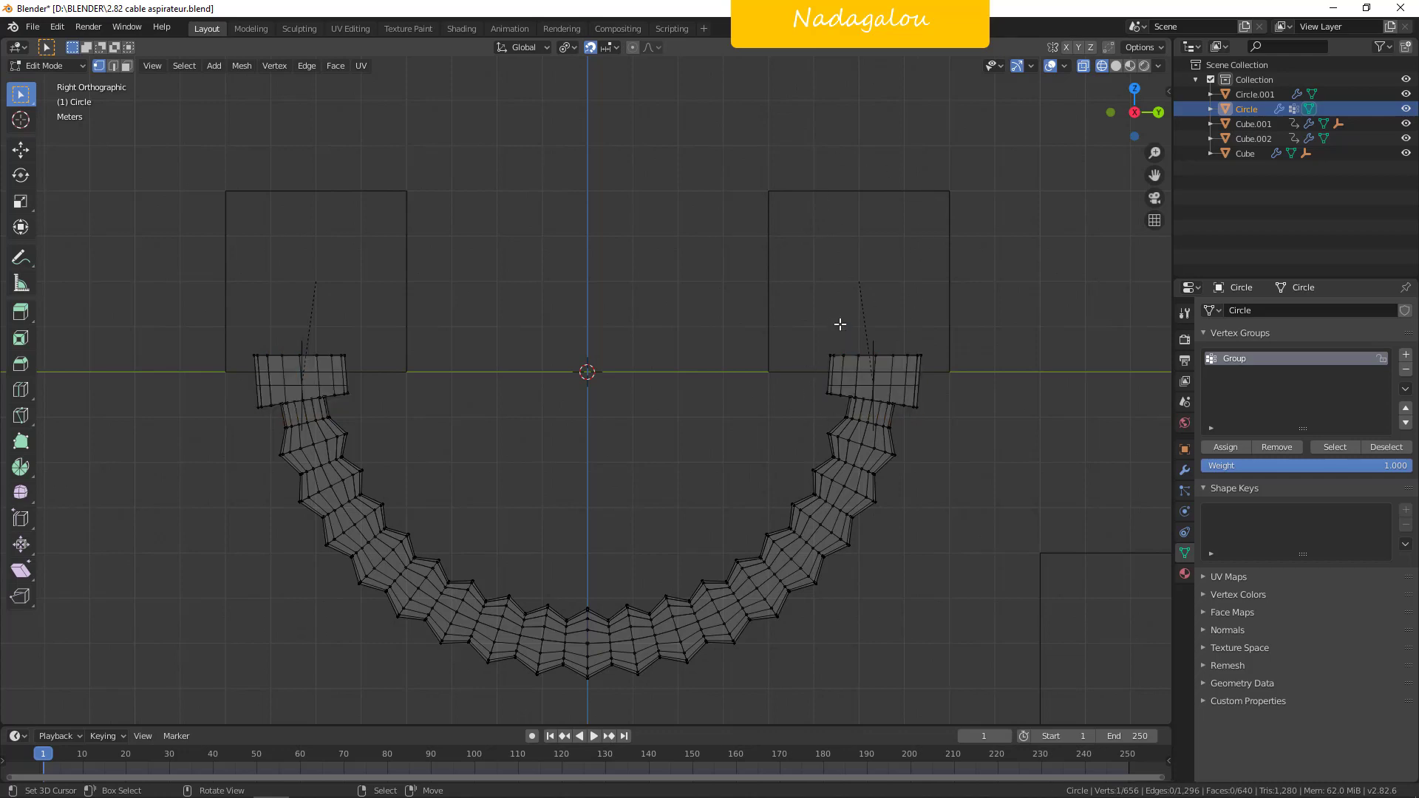
{"action": "key", "text": "b"}
{"action": "left_click_drag", "start_coordinate": [811, 339], "coordinate": [948, 382]}
{"action": "key", "text": "ctrl+KP_Add"}
{"action": "key", "text": "ctrl+KP_Add"}
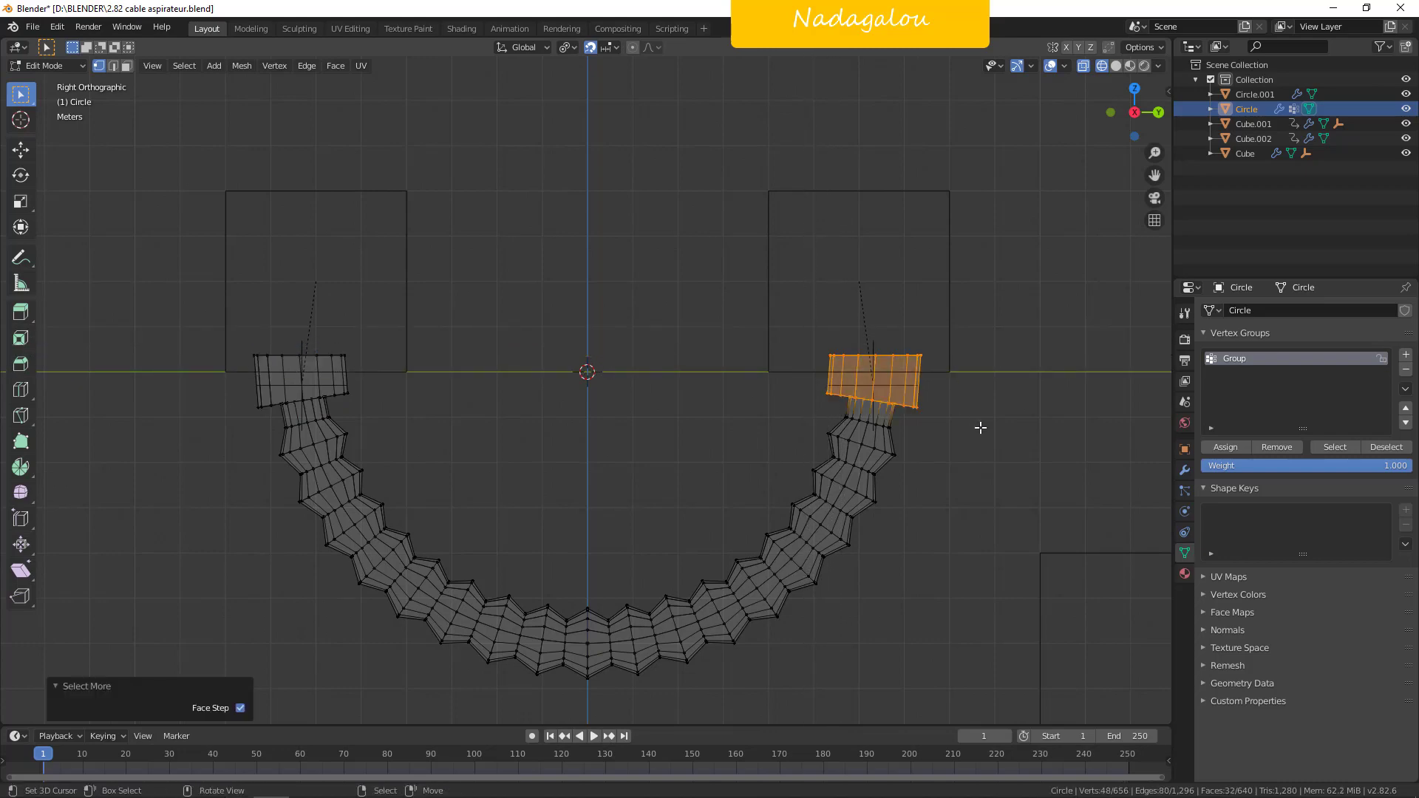
{"action": "middle_click_drag", "start_coordinate": [980, 437], "coordinate": [913, 362]}
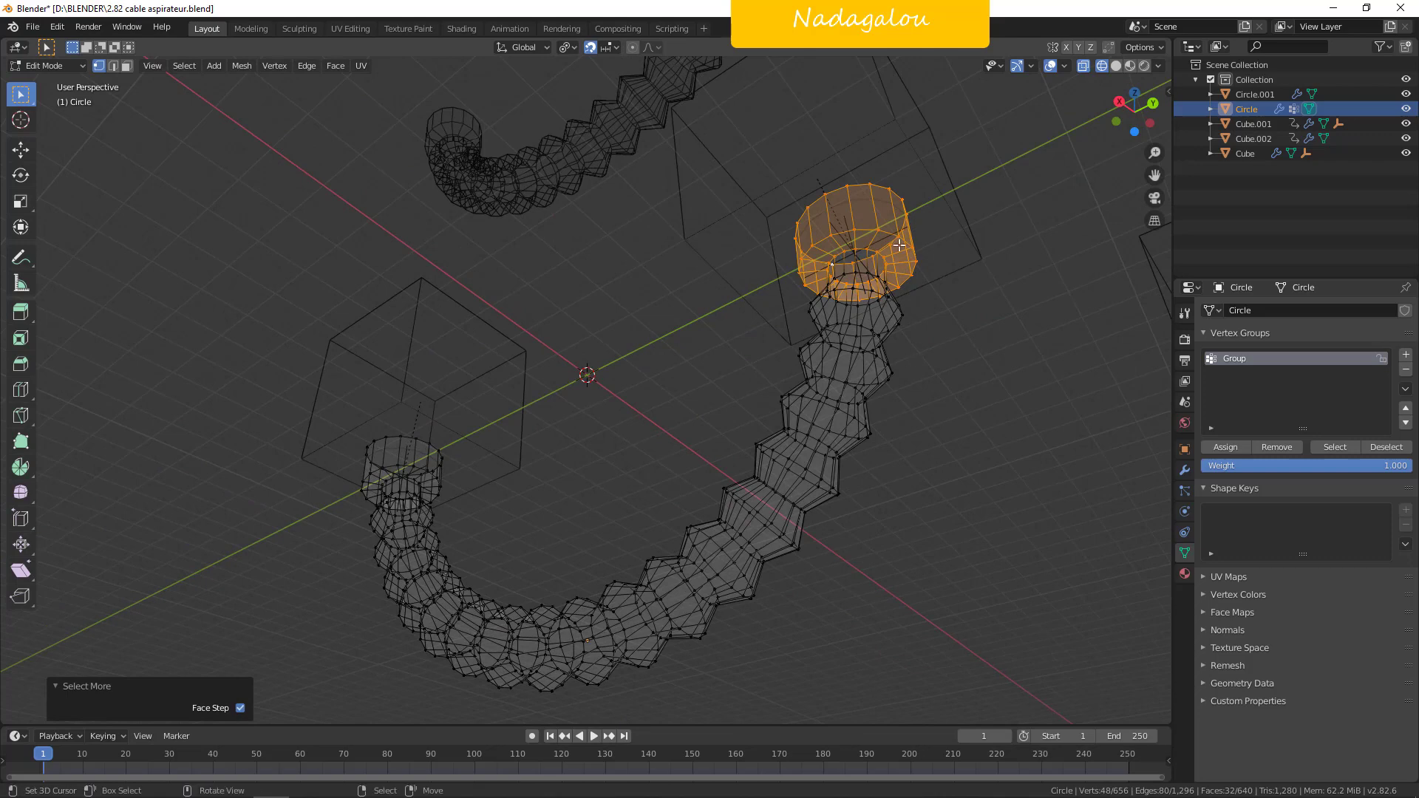
{"action": "middle_click_drag", "start_coordinate": [937, 275], "coordinate": [1025, 479]}
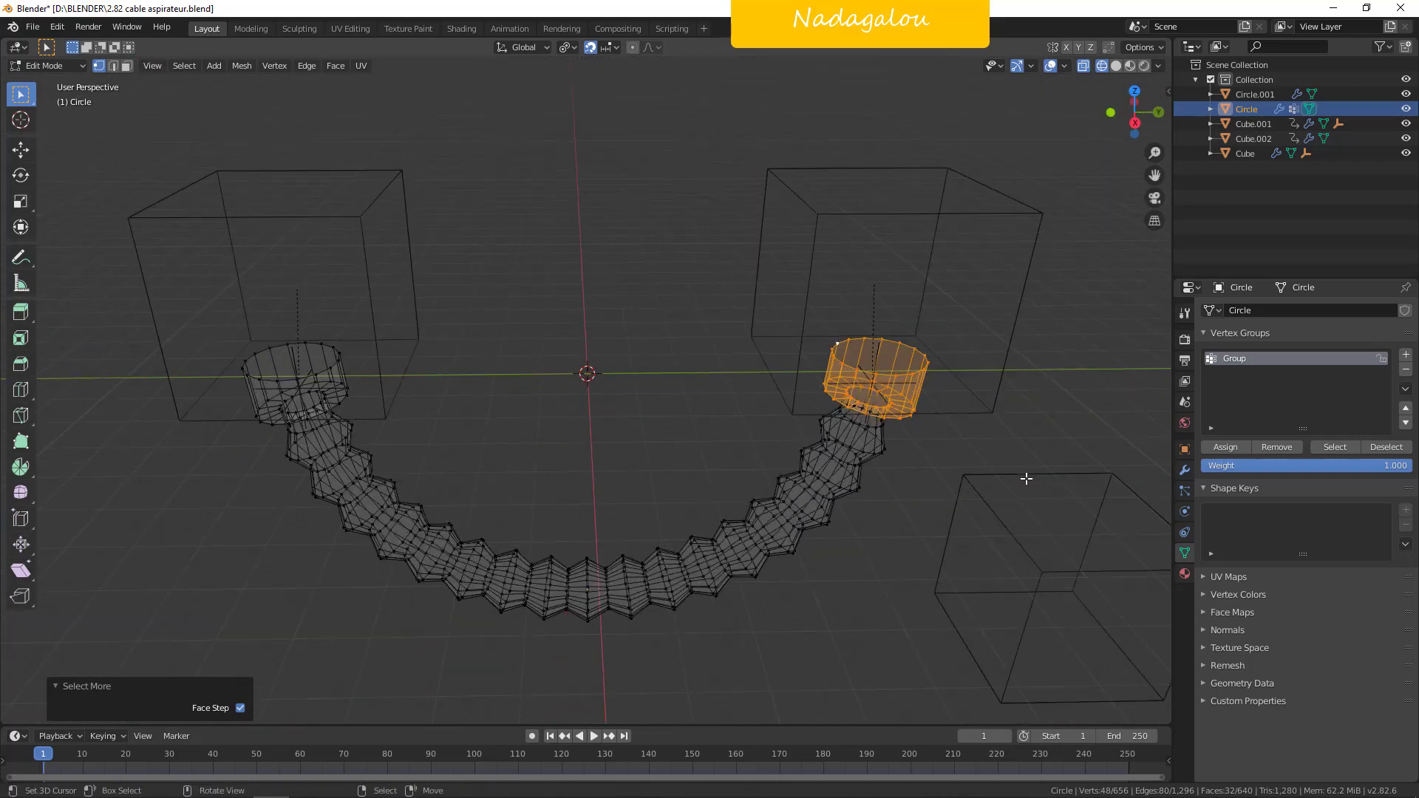
{"action": "key", "text": "KP_3"}
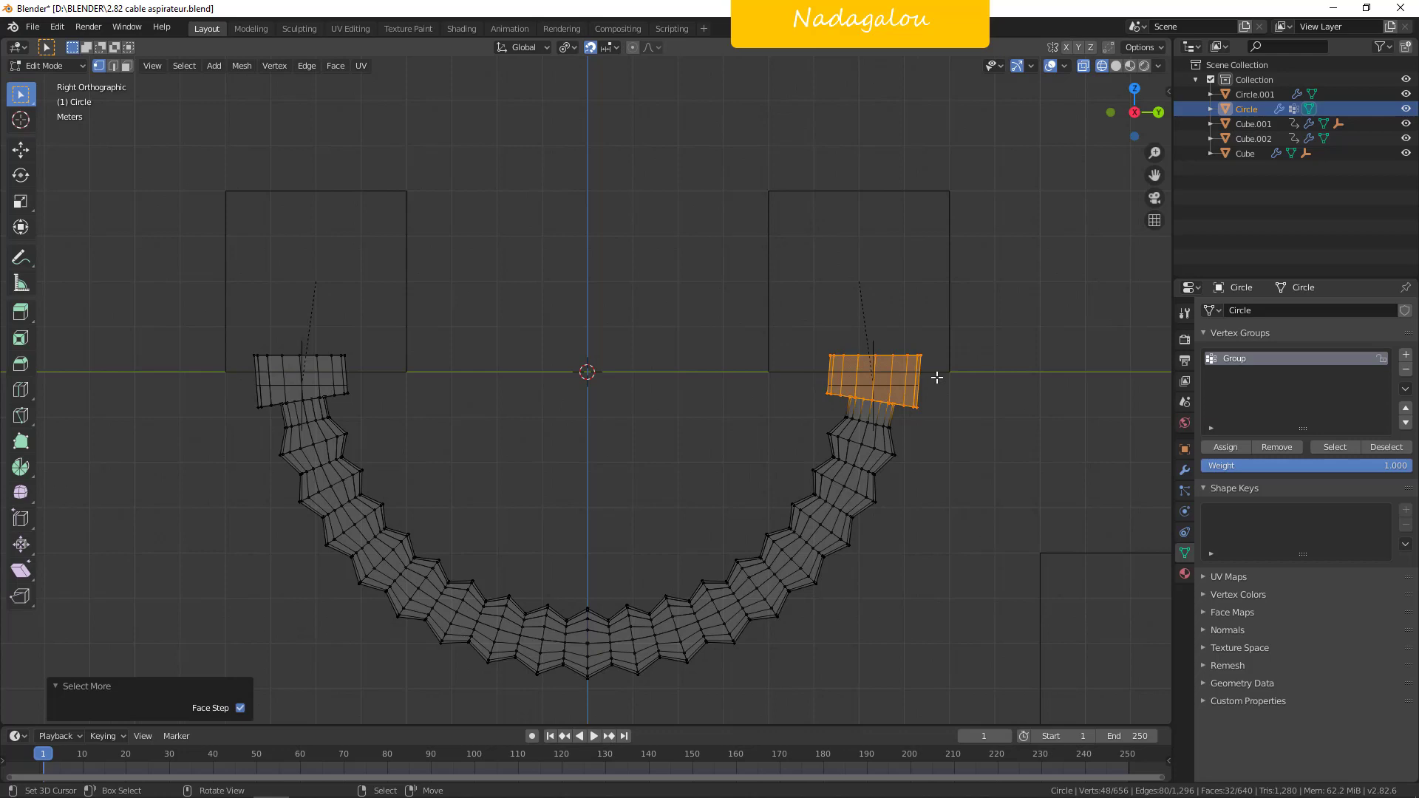
{"action": "key", "text": "ctrl+h"}
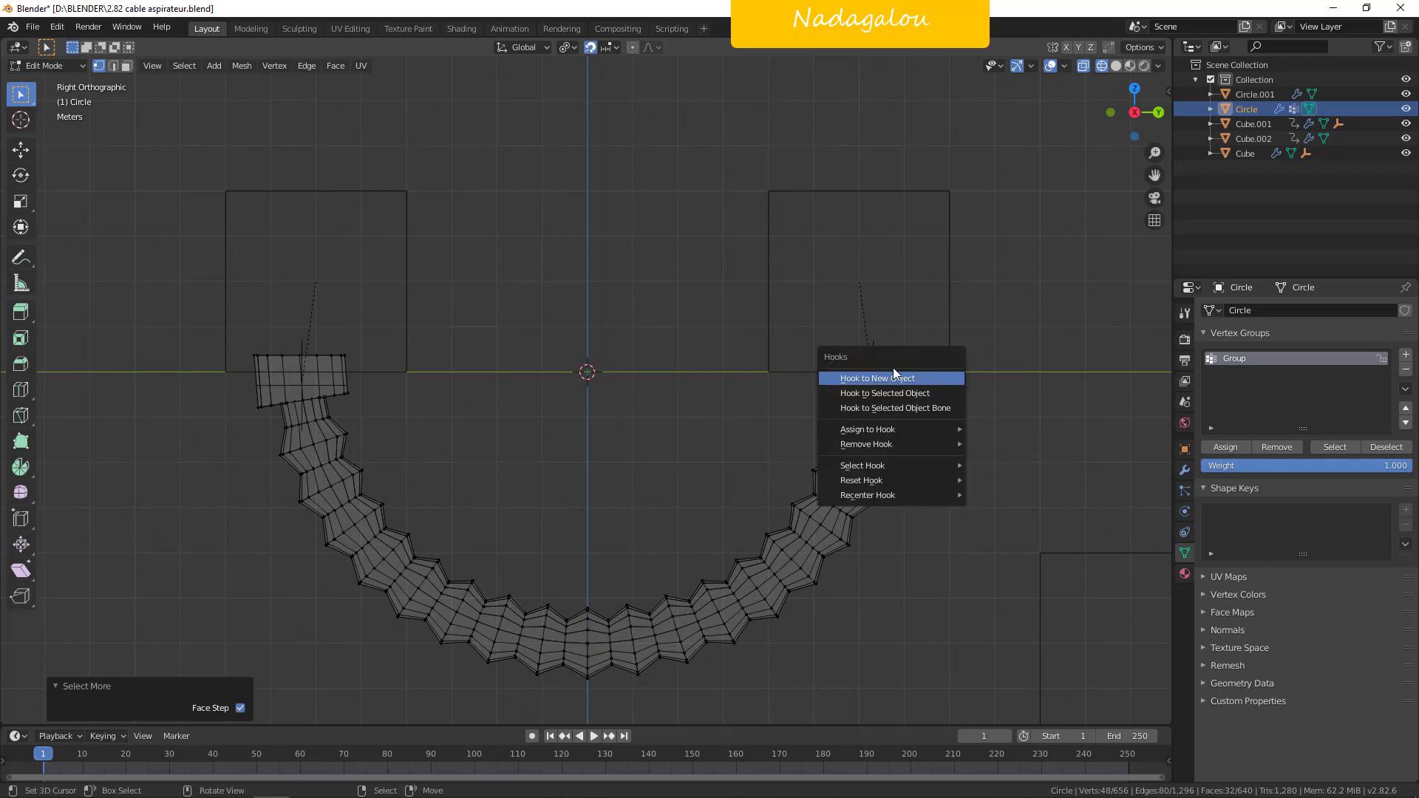
{"action": "left_click", "coordinate": [1057, 273]}
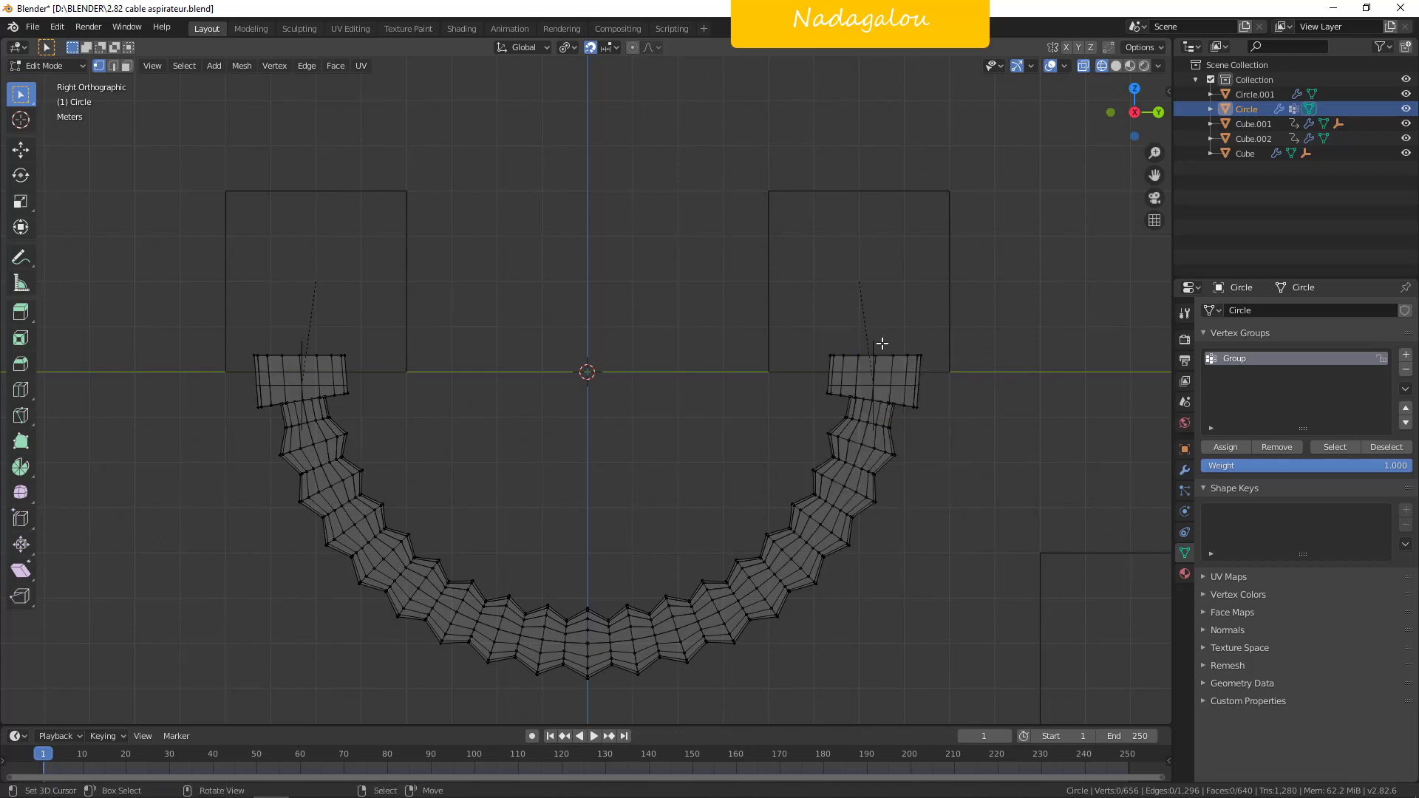
Return to Object Mode and select each of the two hook empties at the lower cable's ends in turn.
{"action": "key", "text": "Tab"}
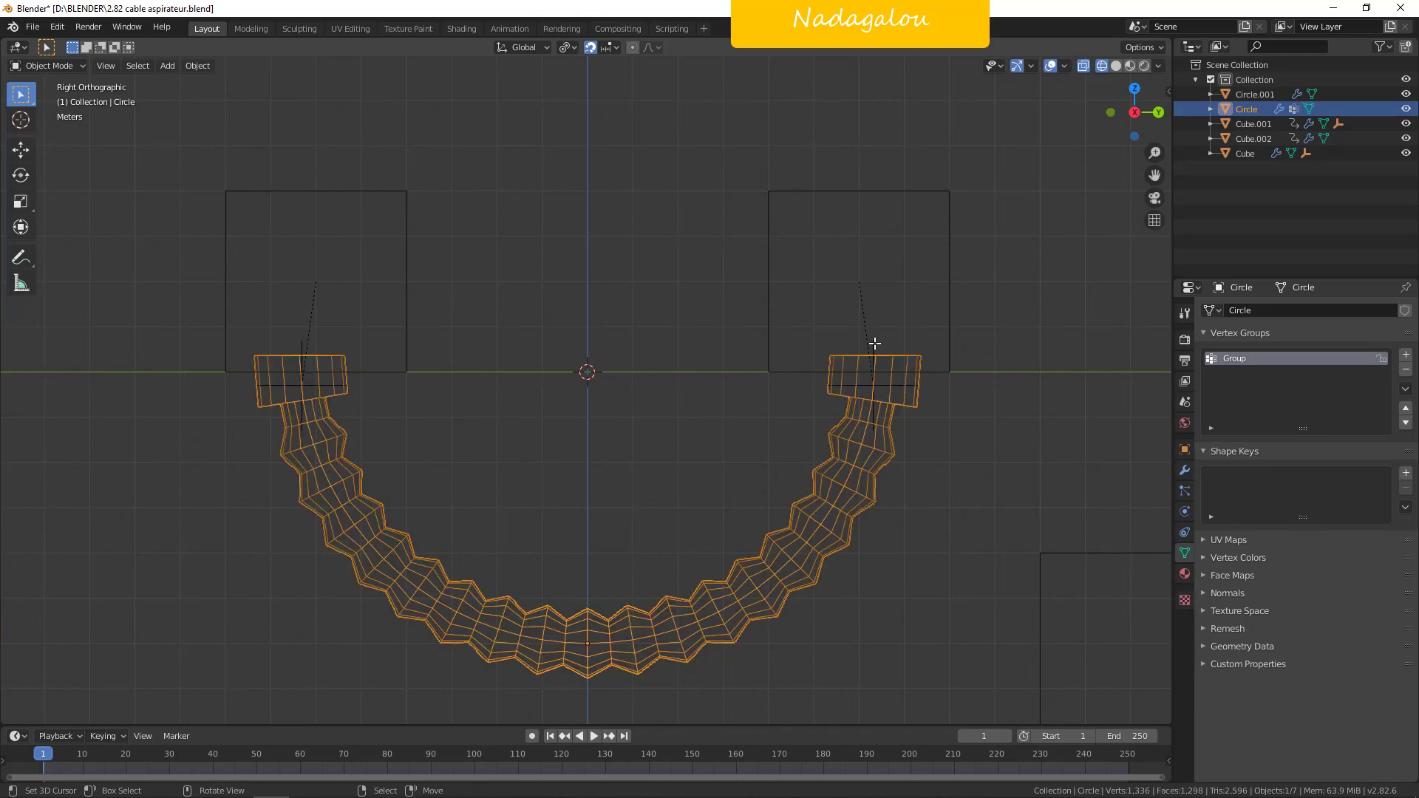
{"action": "left_click", "coordinate": [875, 342]}
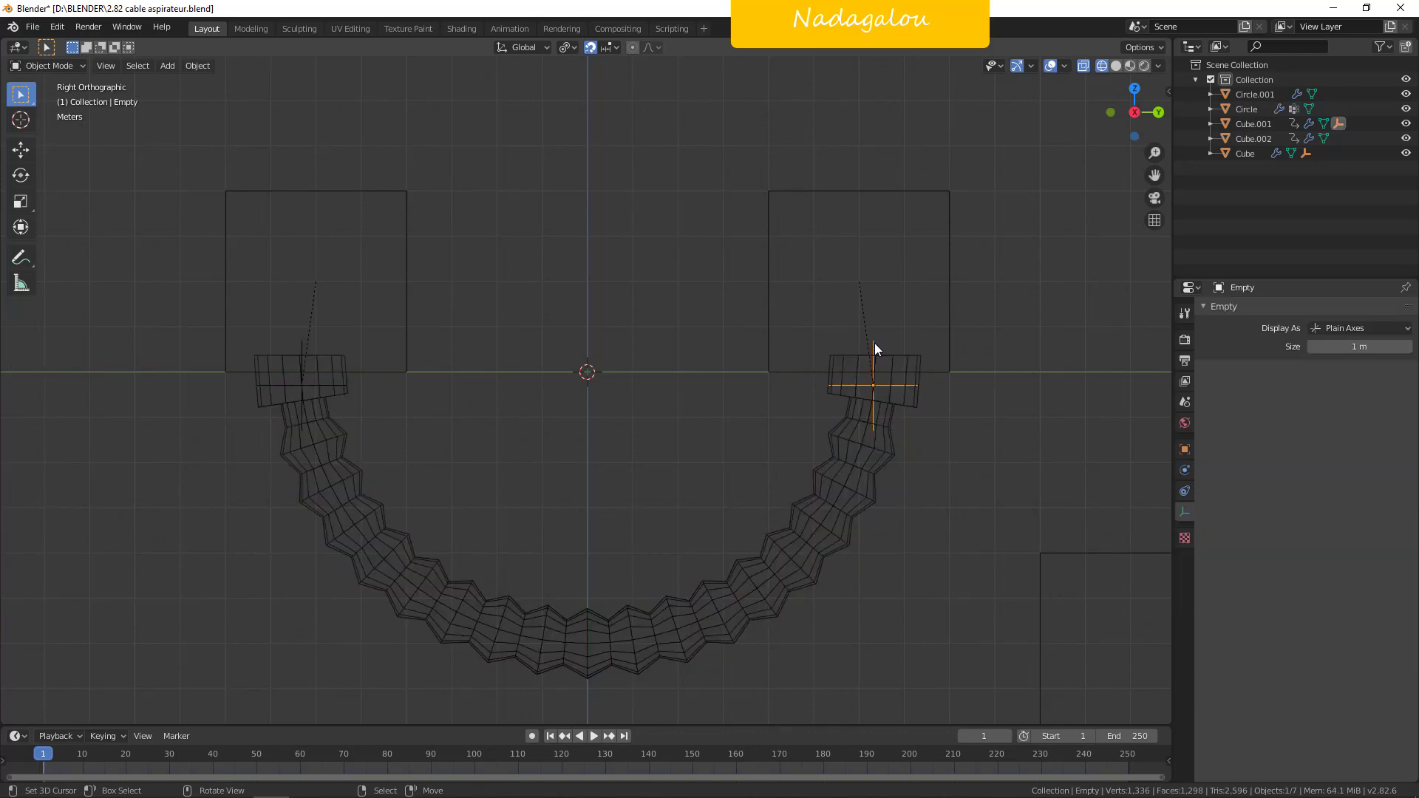
{"action": "left_click", "coordinate": [304, 346]}
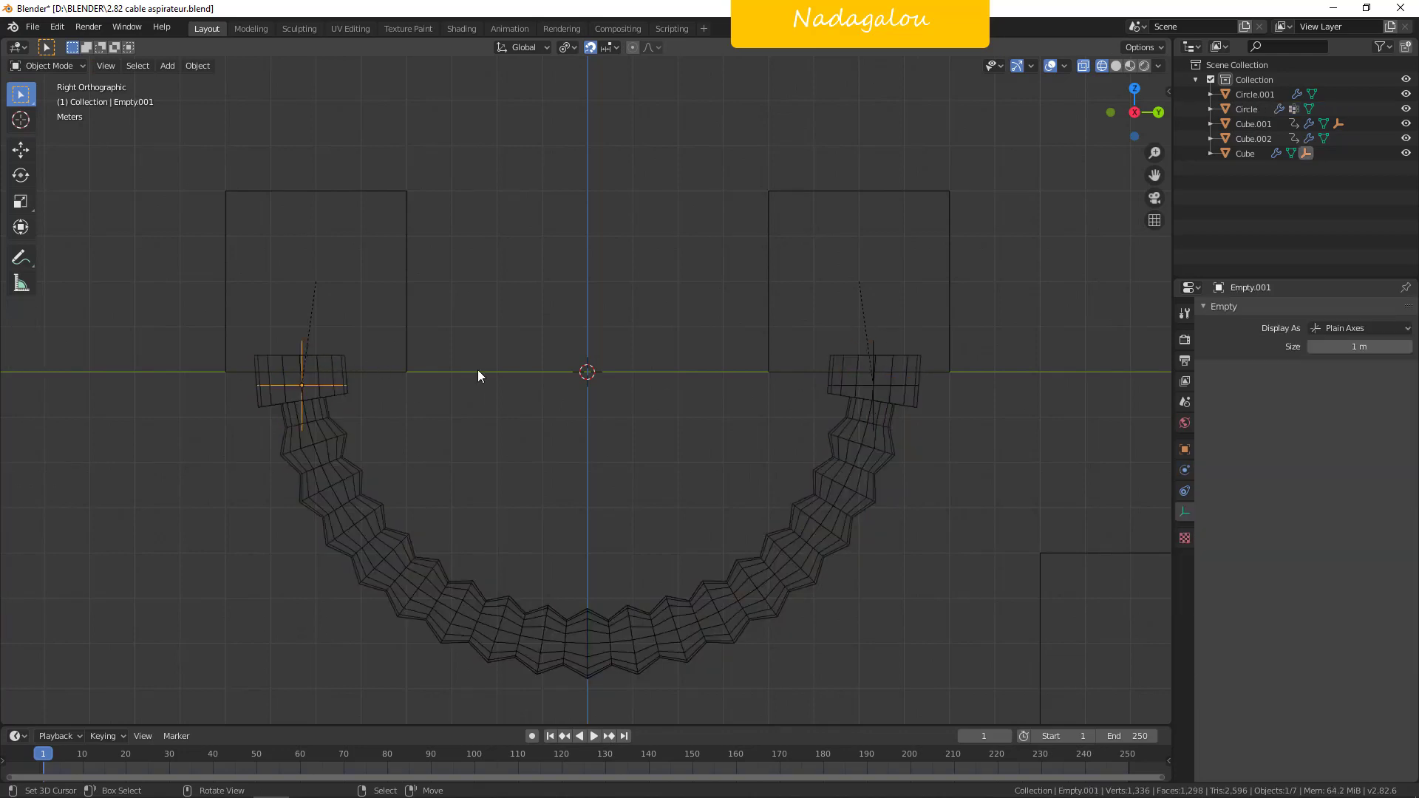
Select the hook Empty together with Cube.001 and view the Set Parent To options, then reselect only the Empty.
{"action": "left_click", "coordinate": [875, 347]}
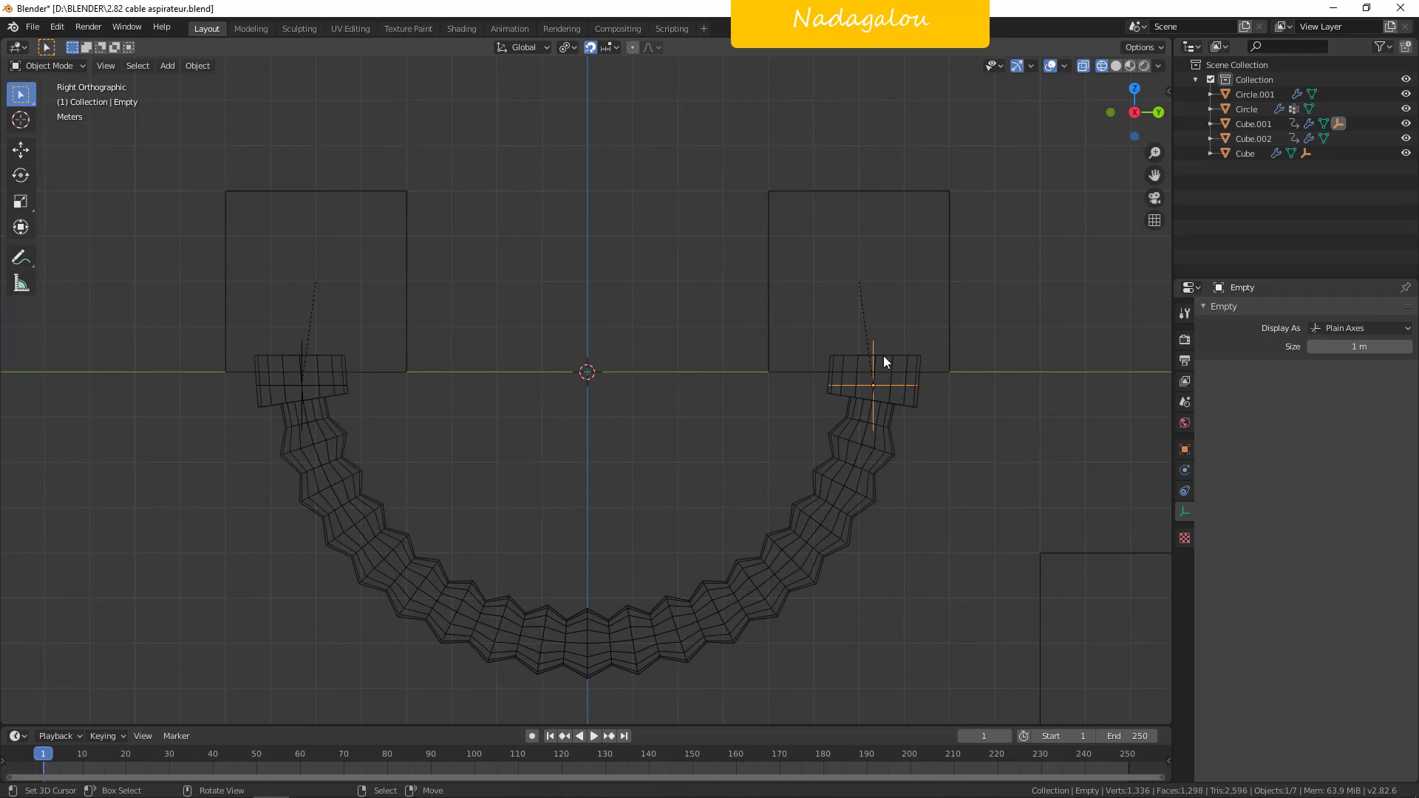
{"action": "left_click", "coordinate": [950, 330], "text": "shift"}
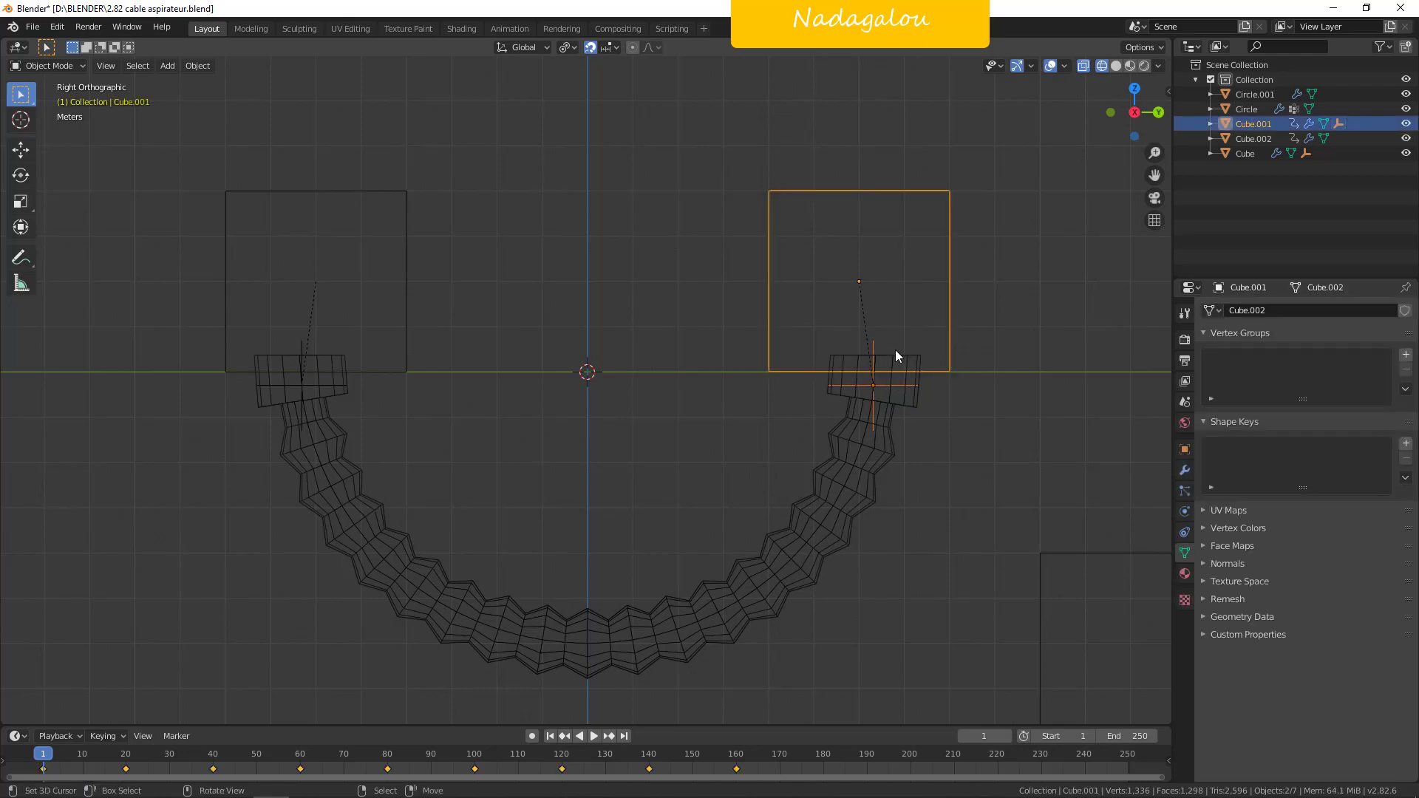
{"action": "key", "text": "ctrl+p"}
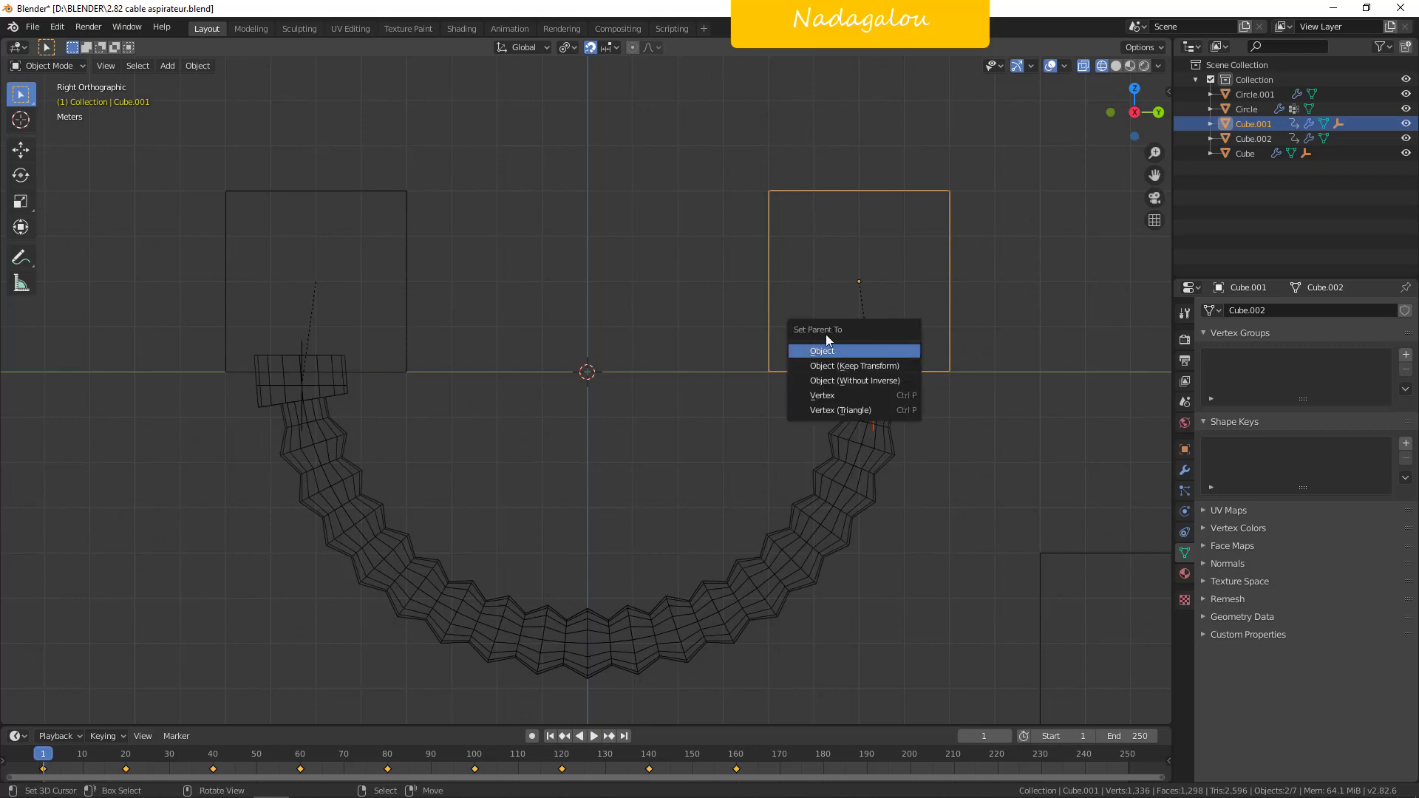
{"action": "key", "text": "alt+a"}
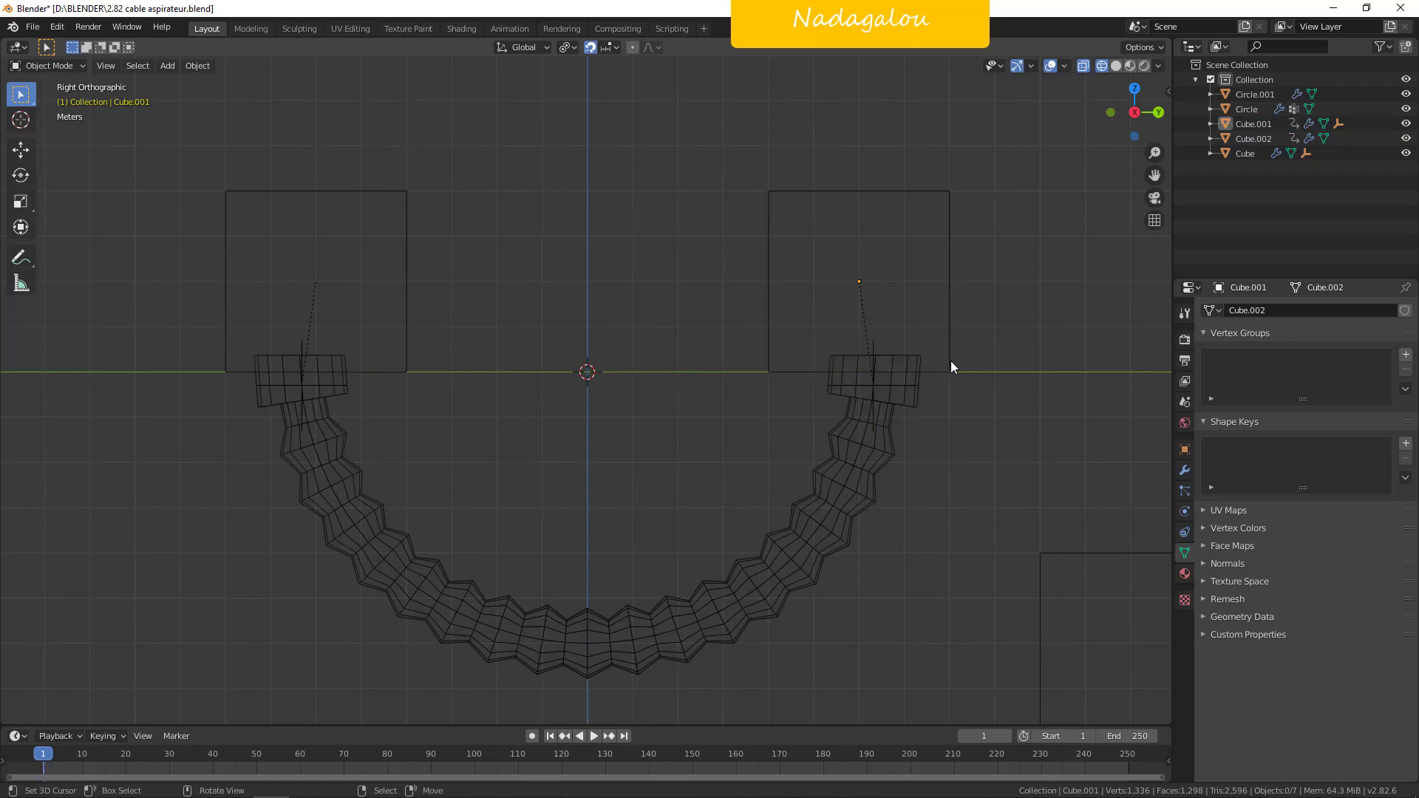
{"action": "left_click", "coordinate": [874, 352]}
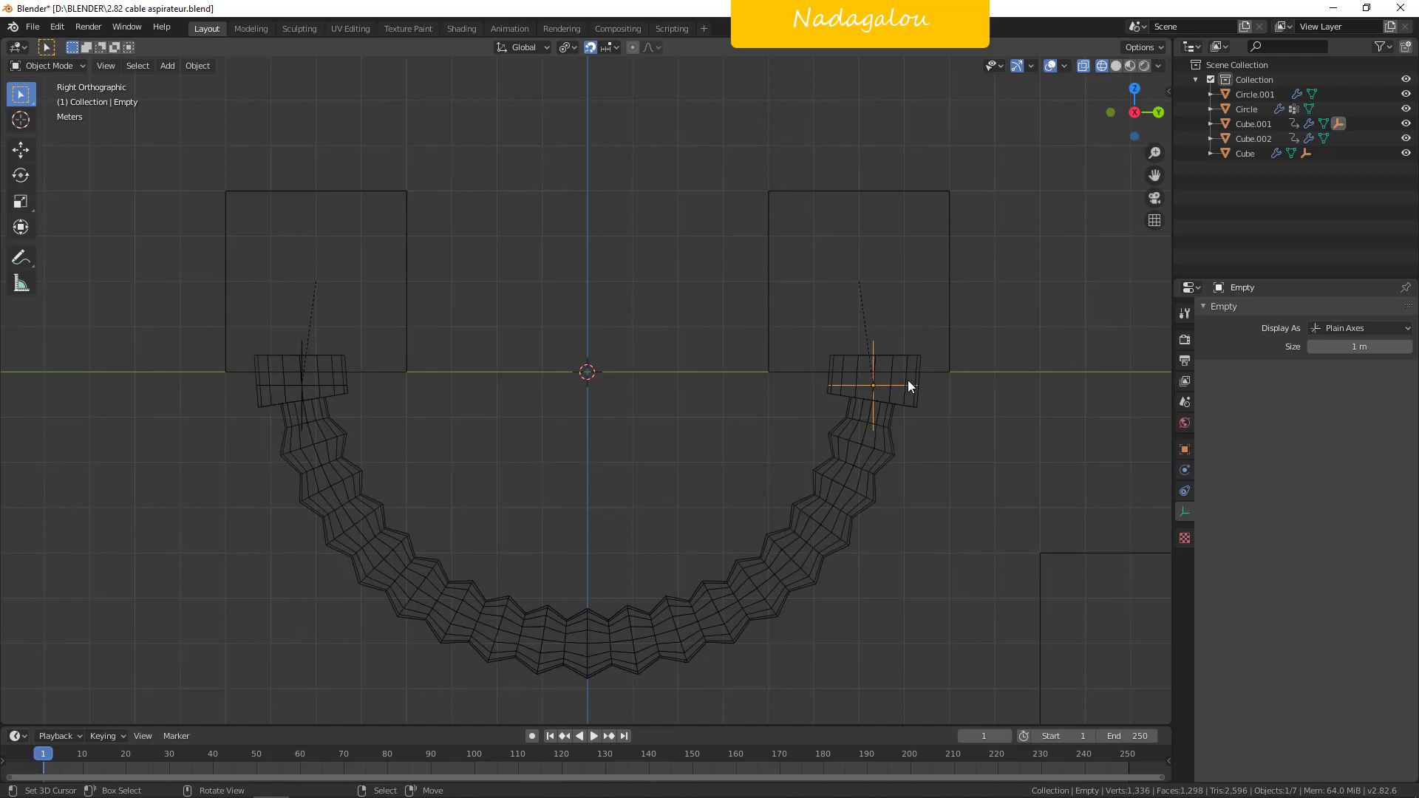
Select the lower cable Circle and examine its Hook and Cloth modifiers and its cloth physics settings.
{"action": "left_click", "coordinate": [829, 517]}
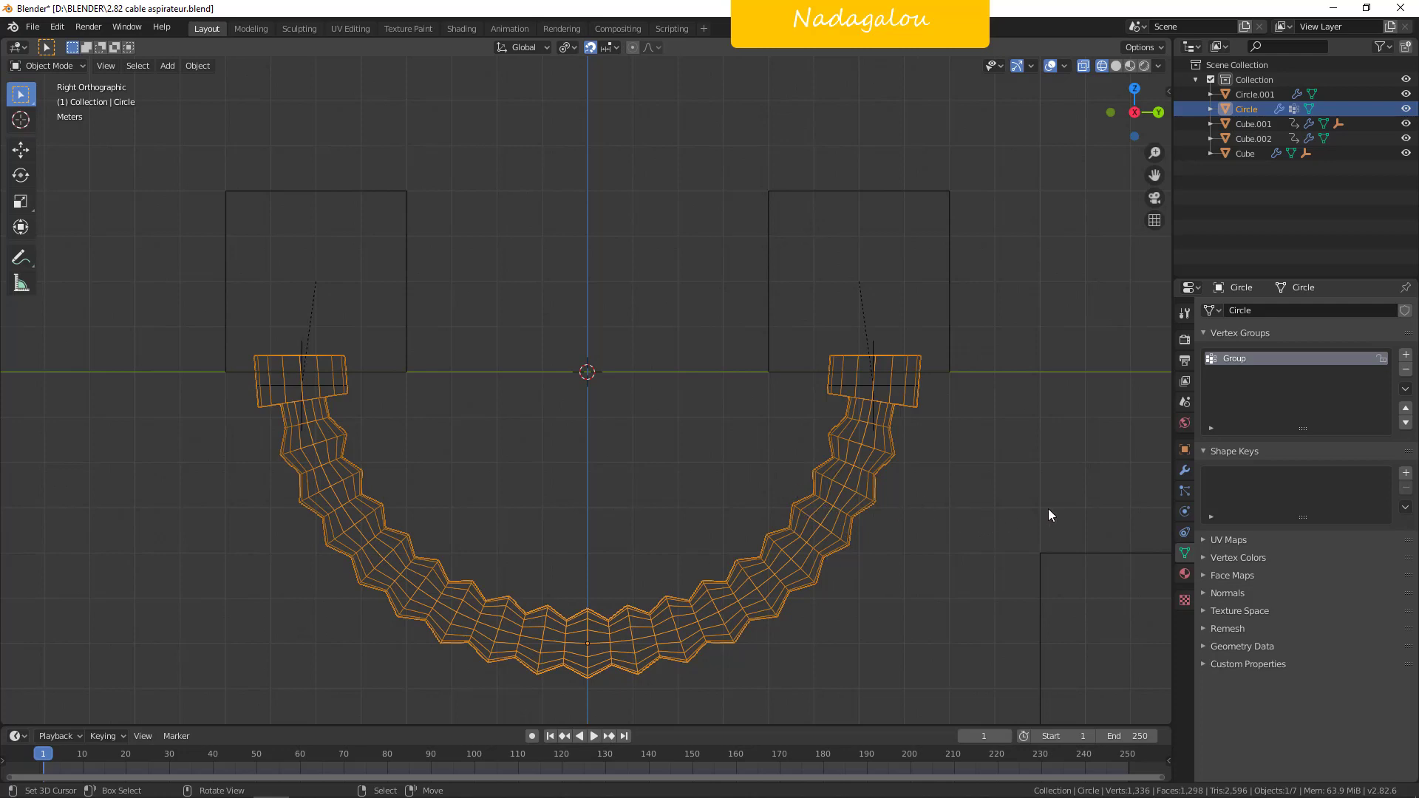
{"action": "left_click", "coordinate": [1184, 471]}
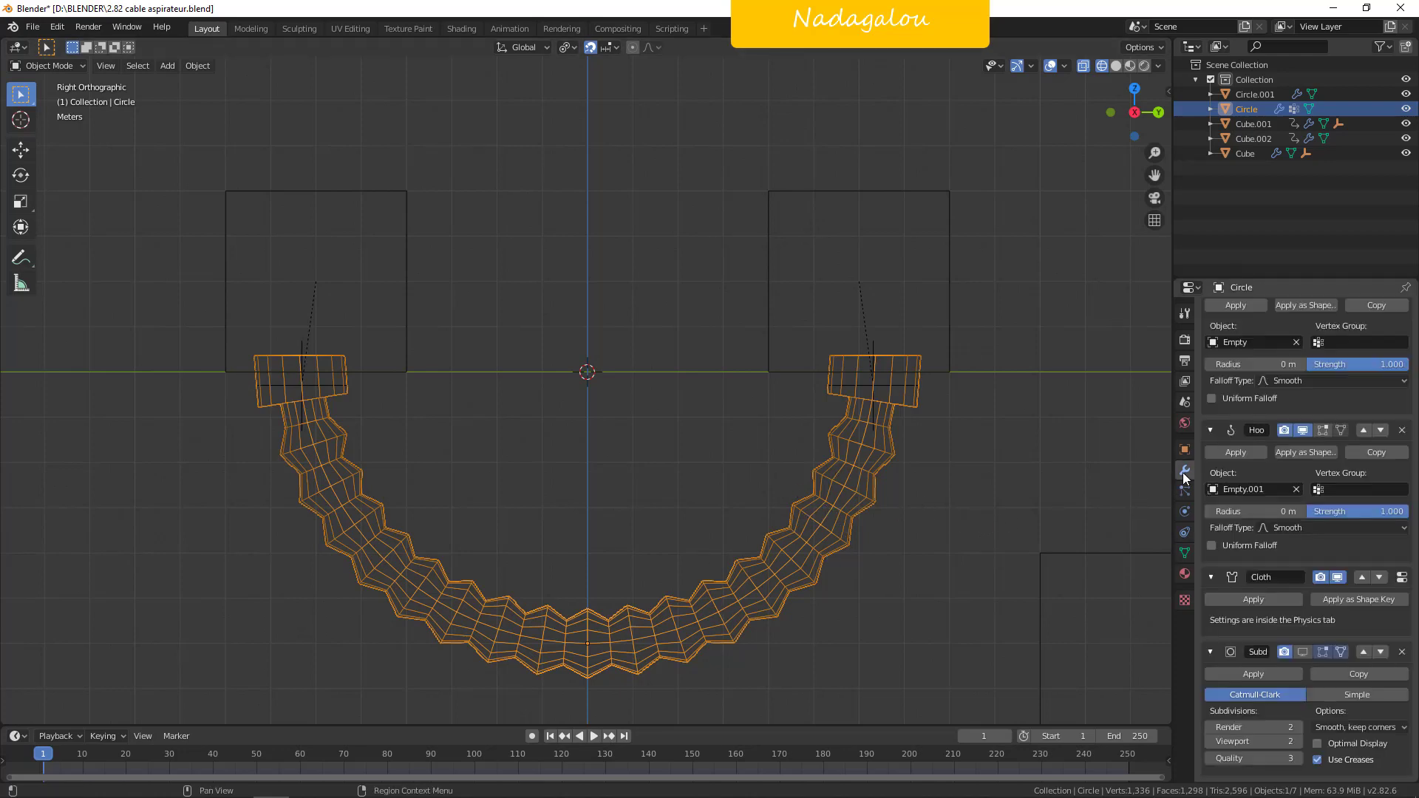
{"action": "left_click", "coordinate": [1185, 511]}
{"action": "scroll", "coordinate": [1294, 455], "scroll_direction": "down", "scroll_amount": 4}
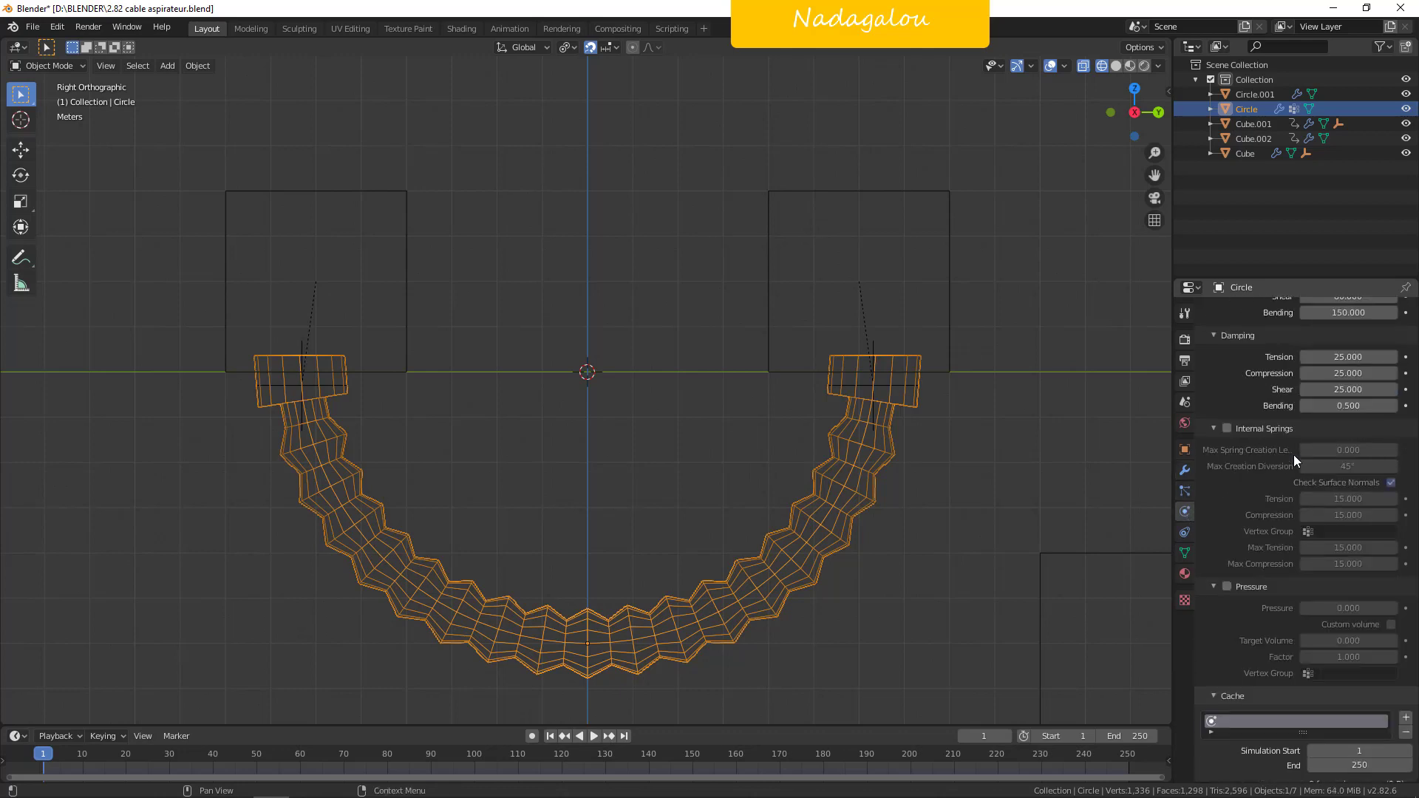
{"action": "scroll", "coordinate": [1293, 454], "scroll_direction": "up", "scroll_amount": 2}
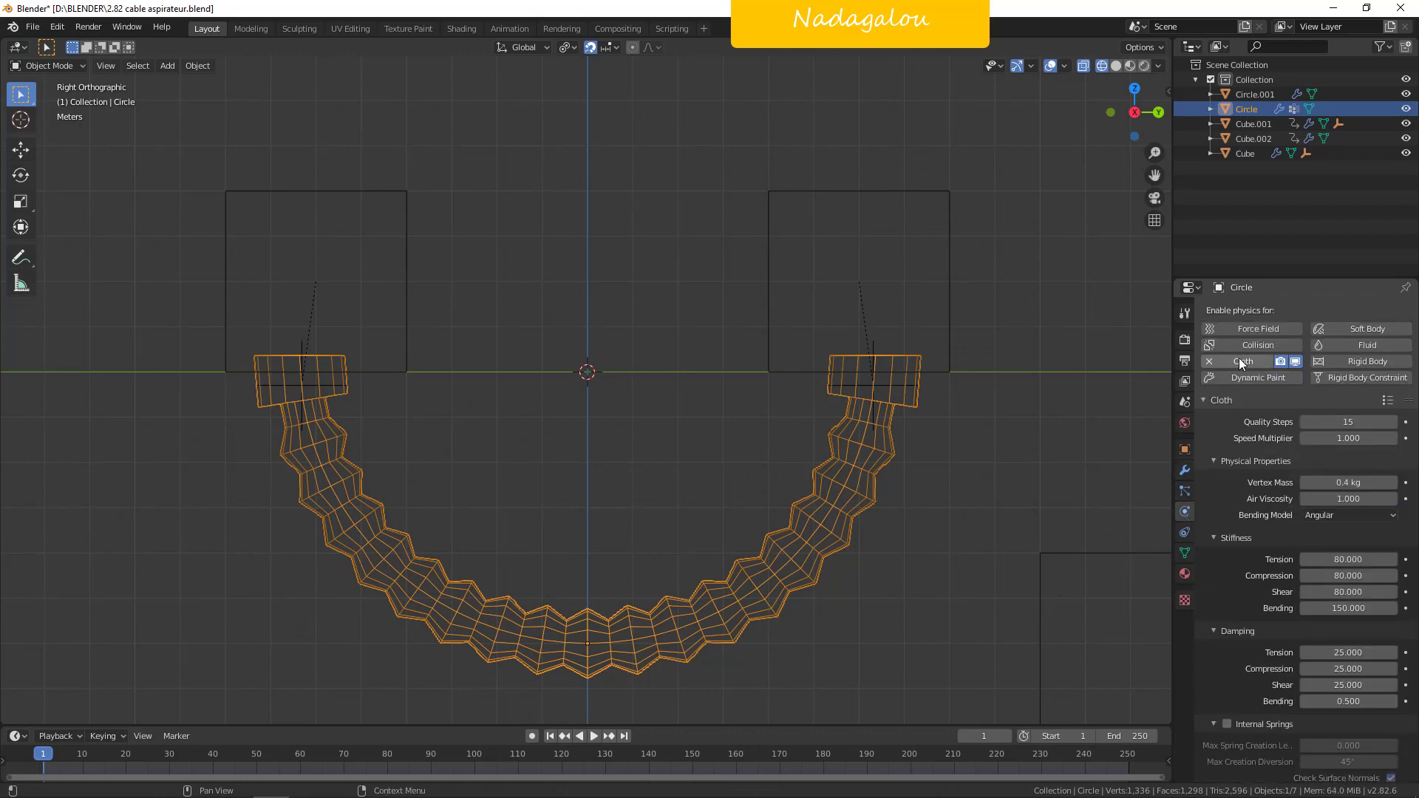
Examine the Collision physics settings of Cube.001, Cube.002 and Cube.
{"action": "left_click", "coordinate": [947, 299]}
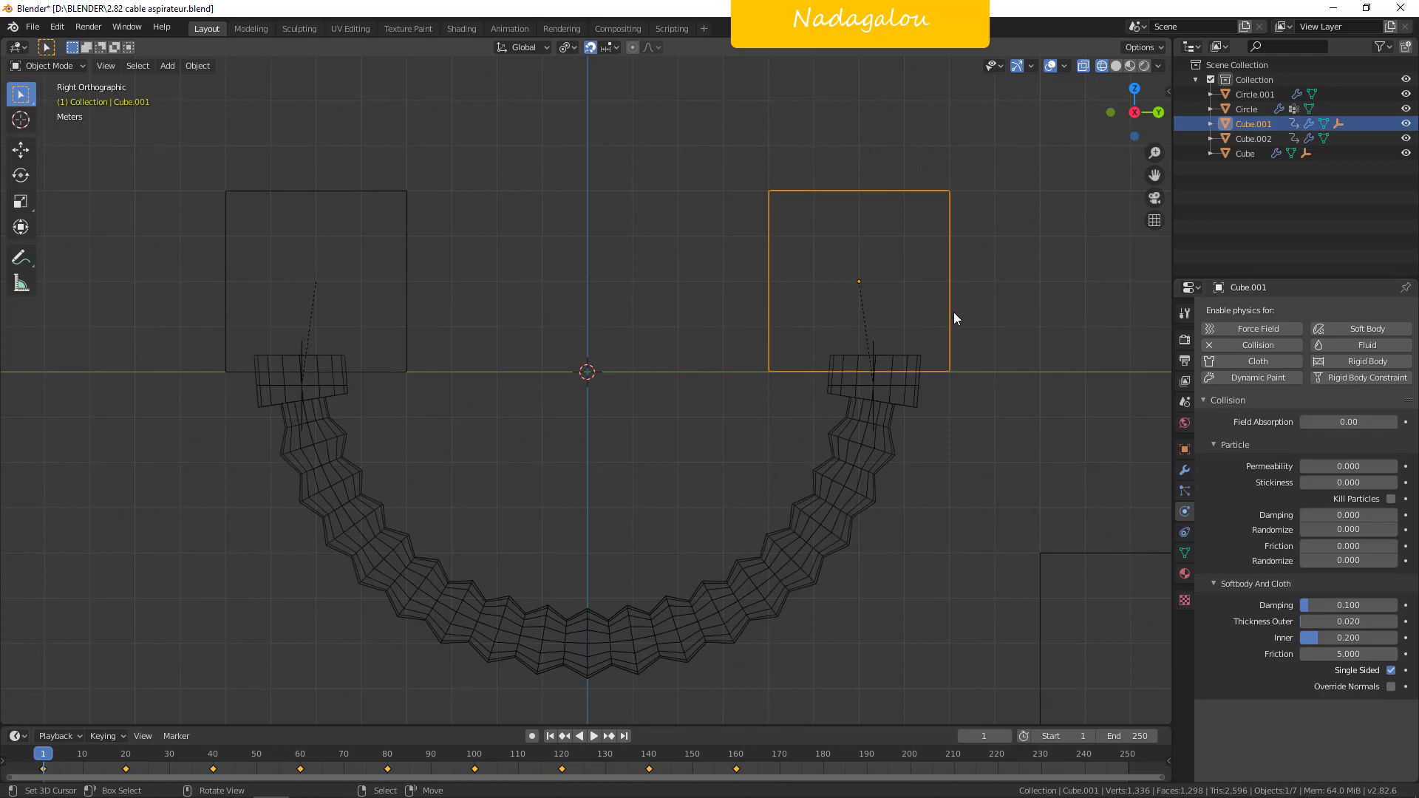
{"action": "left_click", "coordinate": [1067, 554]}
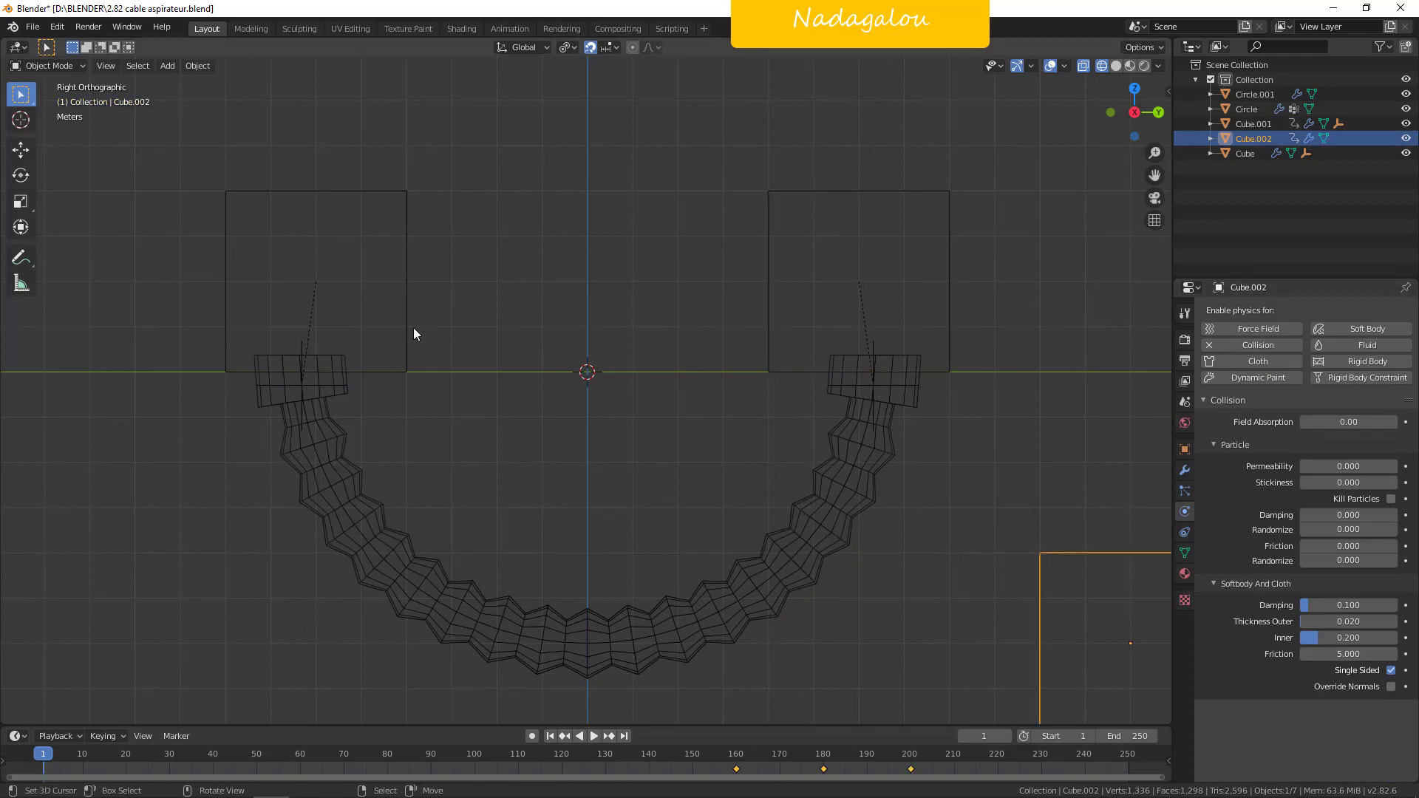
{"action": "left_click", "coordinate": [410, 324]}
{"action": "left_click", "coordinate": [965, 317]}
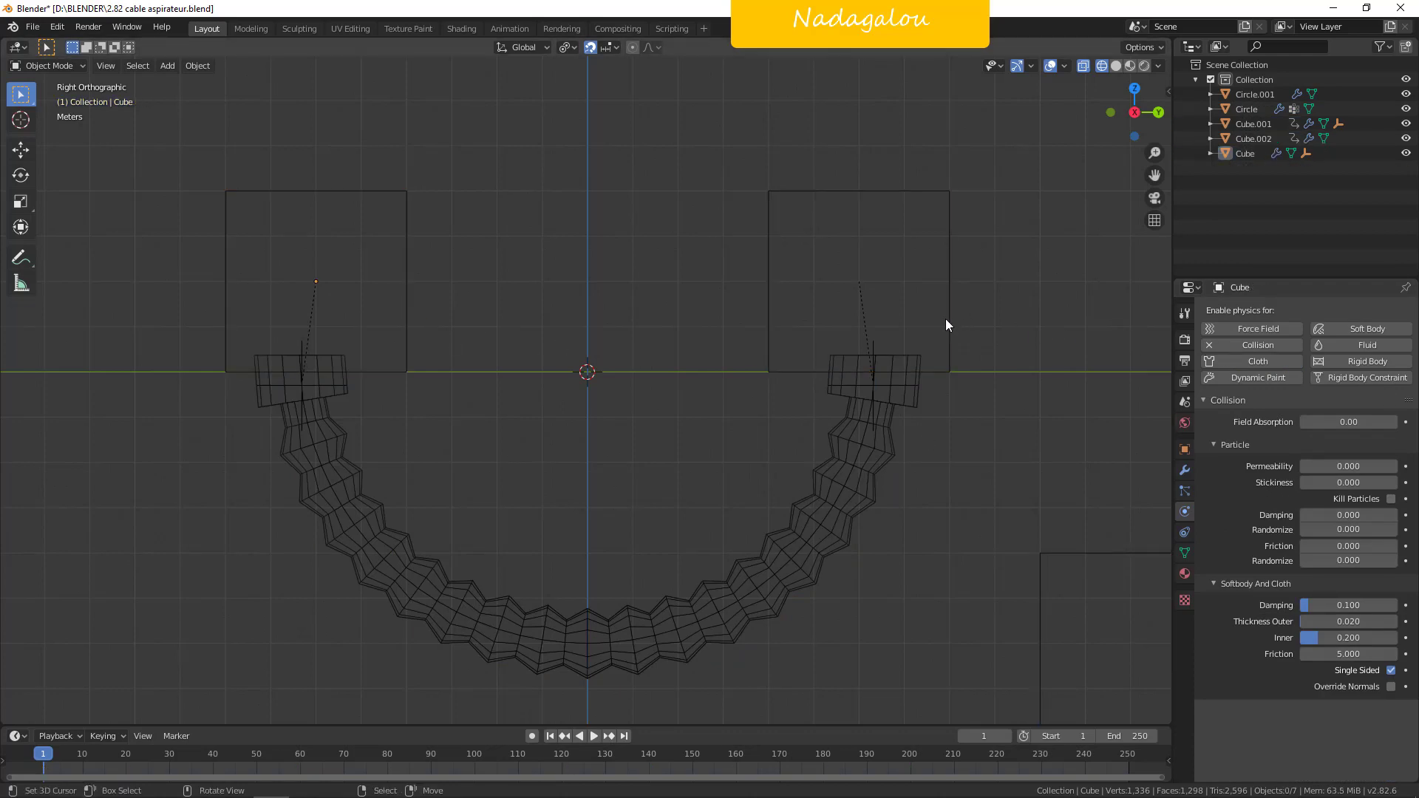
Apply the Leather cloth preset to the lower cable Circle and review its cache, pin group and collision settings.
{"action": "left_click", "coordinate": [879, 440]}
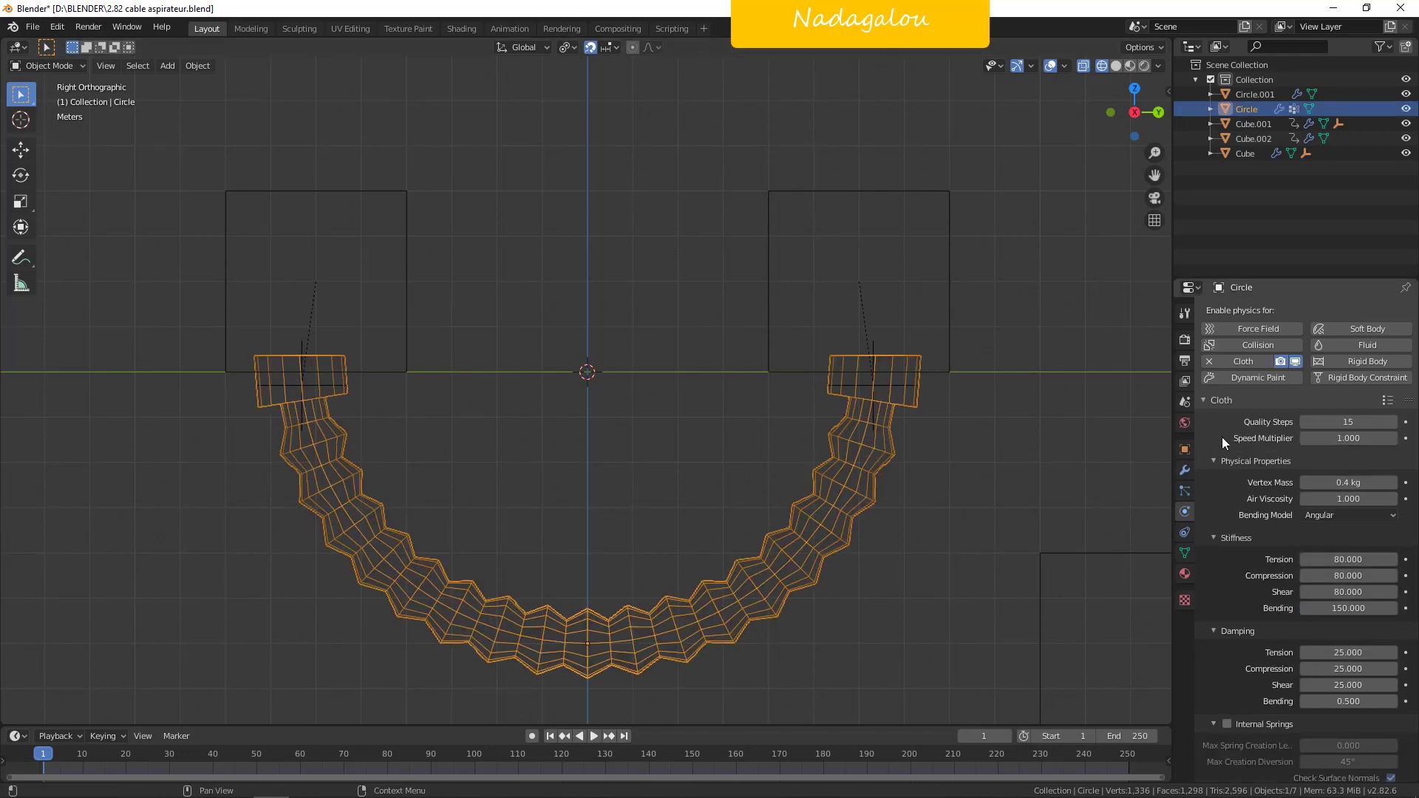
{"action": "left_click", "coordinate": [1387, 399]}
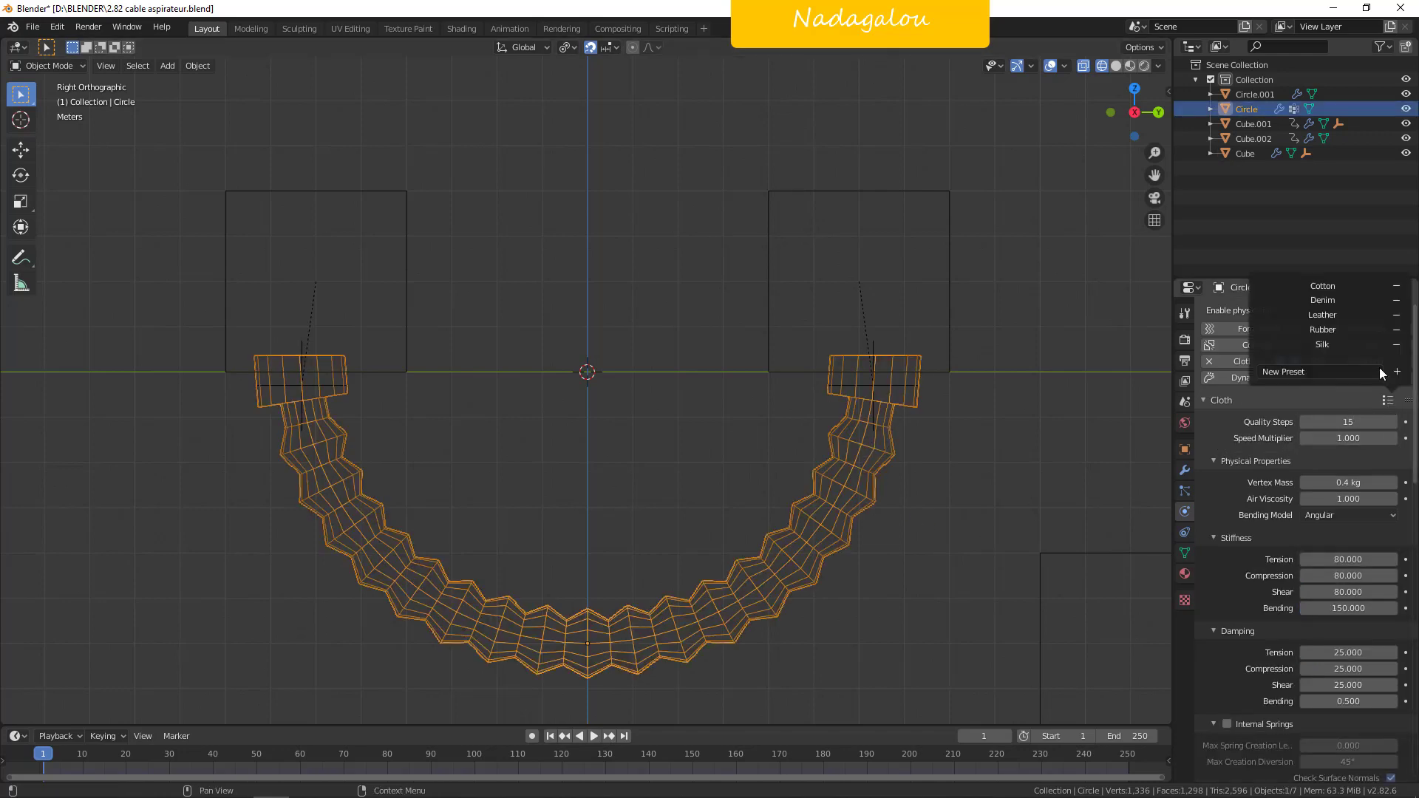
{"action": "left_click", "coordinate": [1338, 316]}
{"action": "scroll", "coordinate": [1261, 504], "scroll_direction": "down", "scroll_amount": 15}
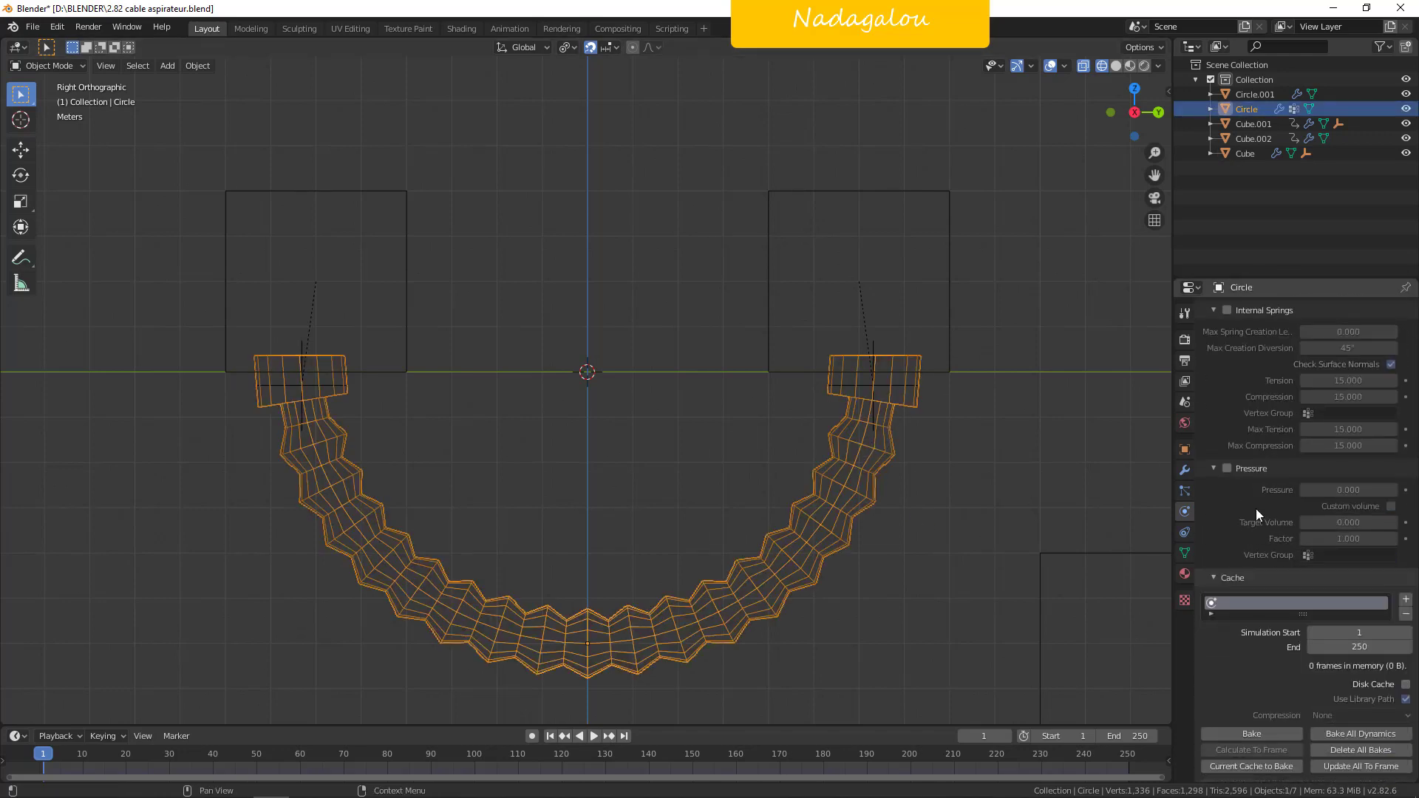
{"action": "scroll", "coordinate": [1247, 509], "scroll_direction": "down", "scroll_amount": 8}
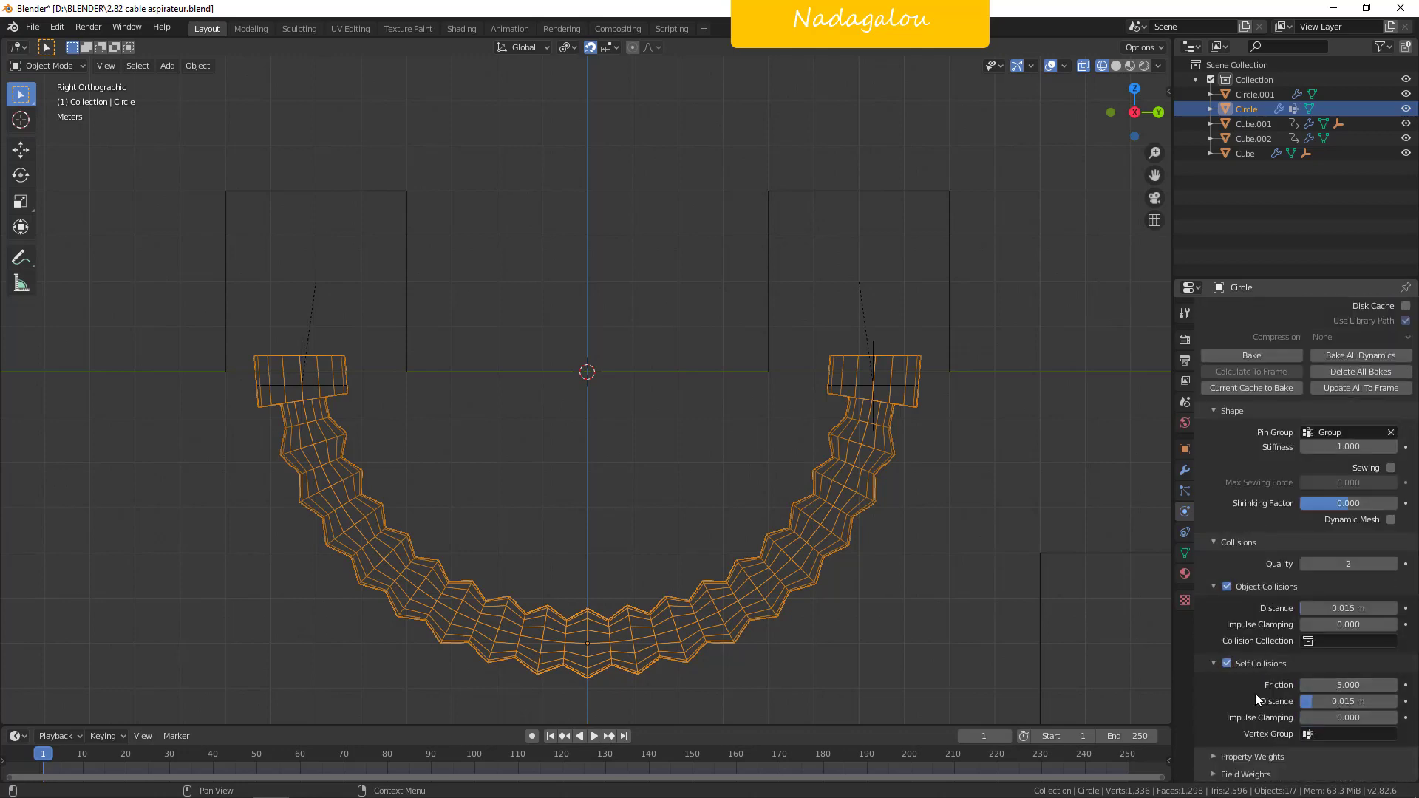
{"action": "scroll", "coordinate": [884, 579], "scroll_direction": "down", "scroll_amount": 4}
Play the cloth simulation from a perspective view, stop it, and return to frame 1 in the right orthographic view.
{"action": "middle_click_drag", "start_coordinate": [907, 455], "coordinate": [880, 465]}
{"action": "left_click", "coordinate": [595, 736]}
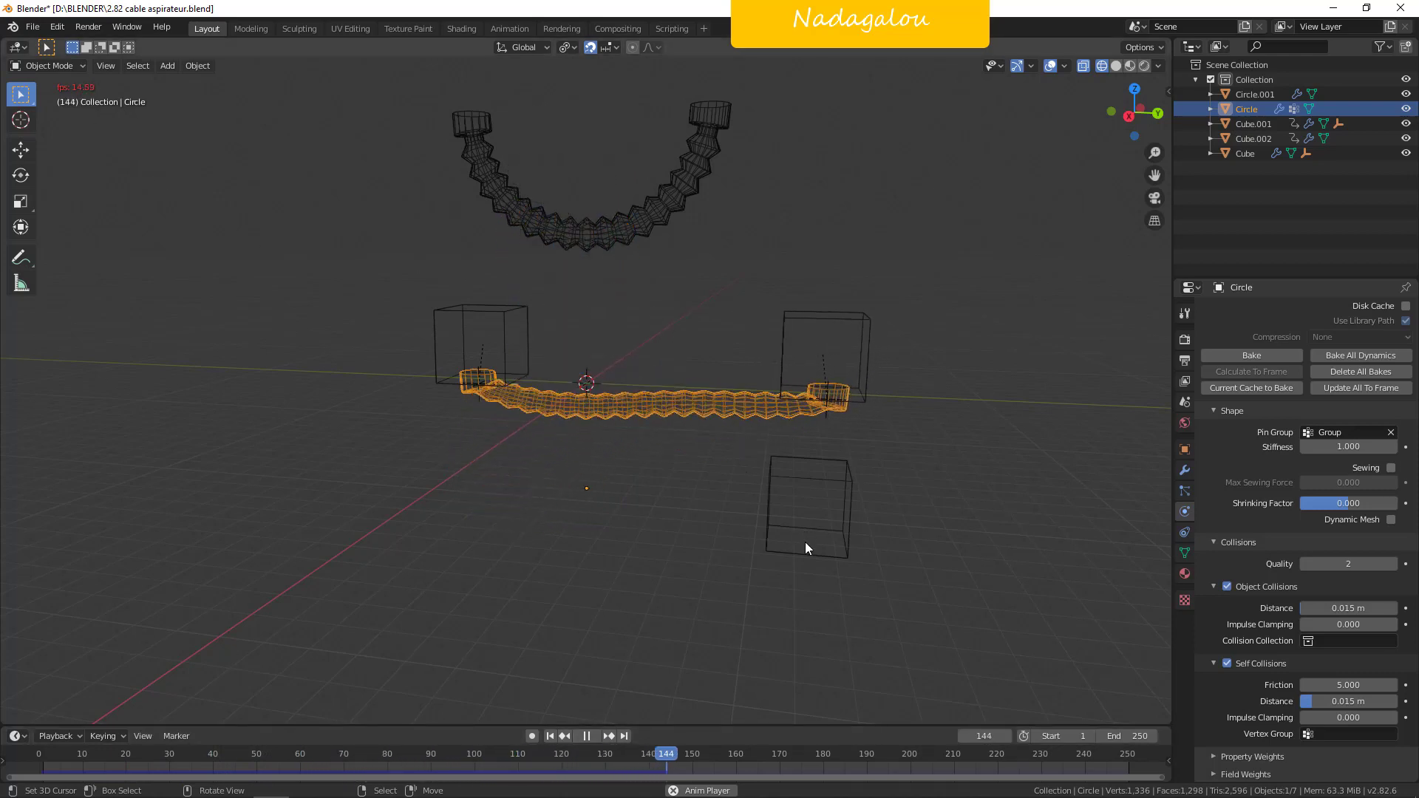
{"action": "left_click", "coordinate": [586, 736]}
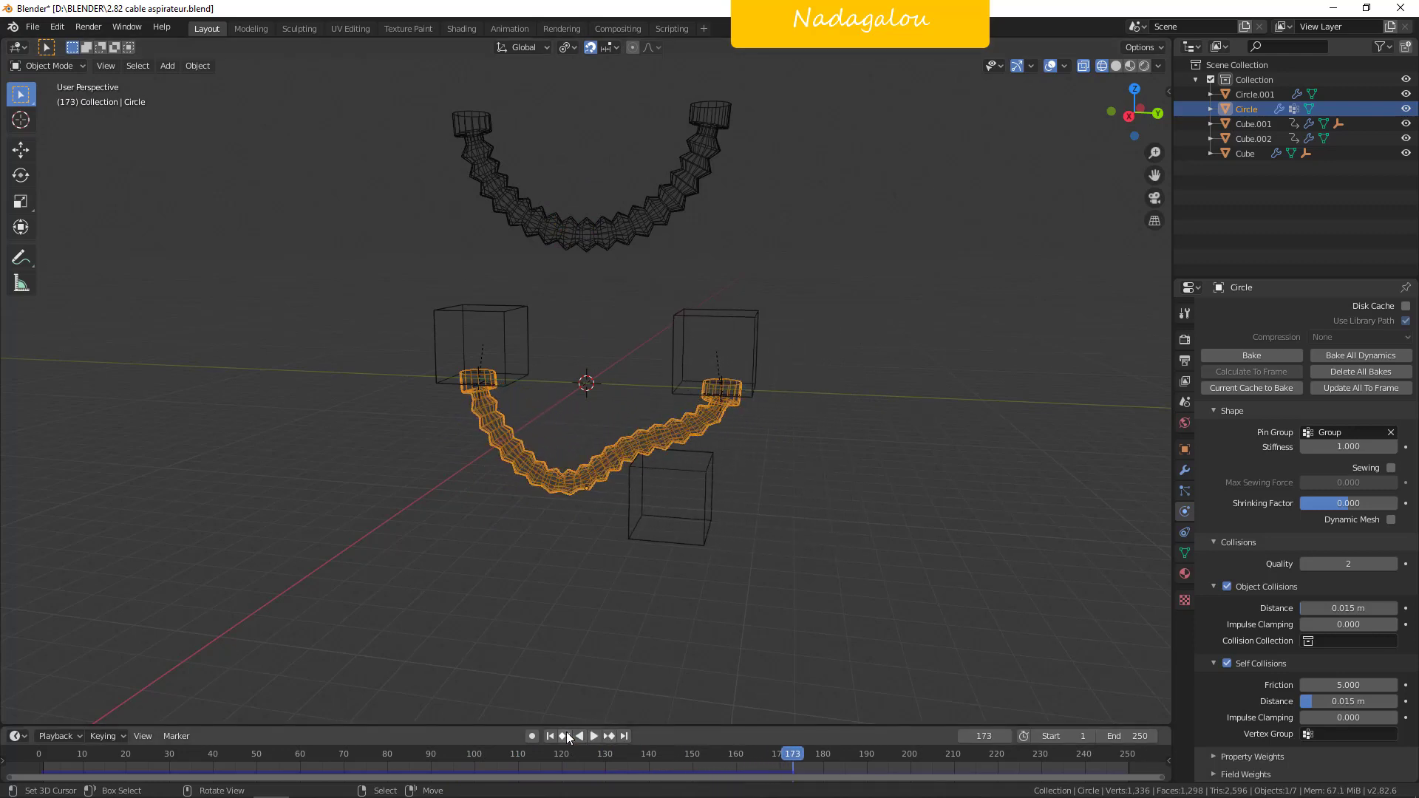
{"action": "left_click", "coordinate": [550, 735]}
{"action": "key", "text": "KP_3"}
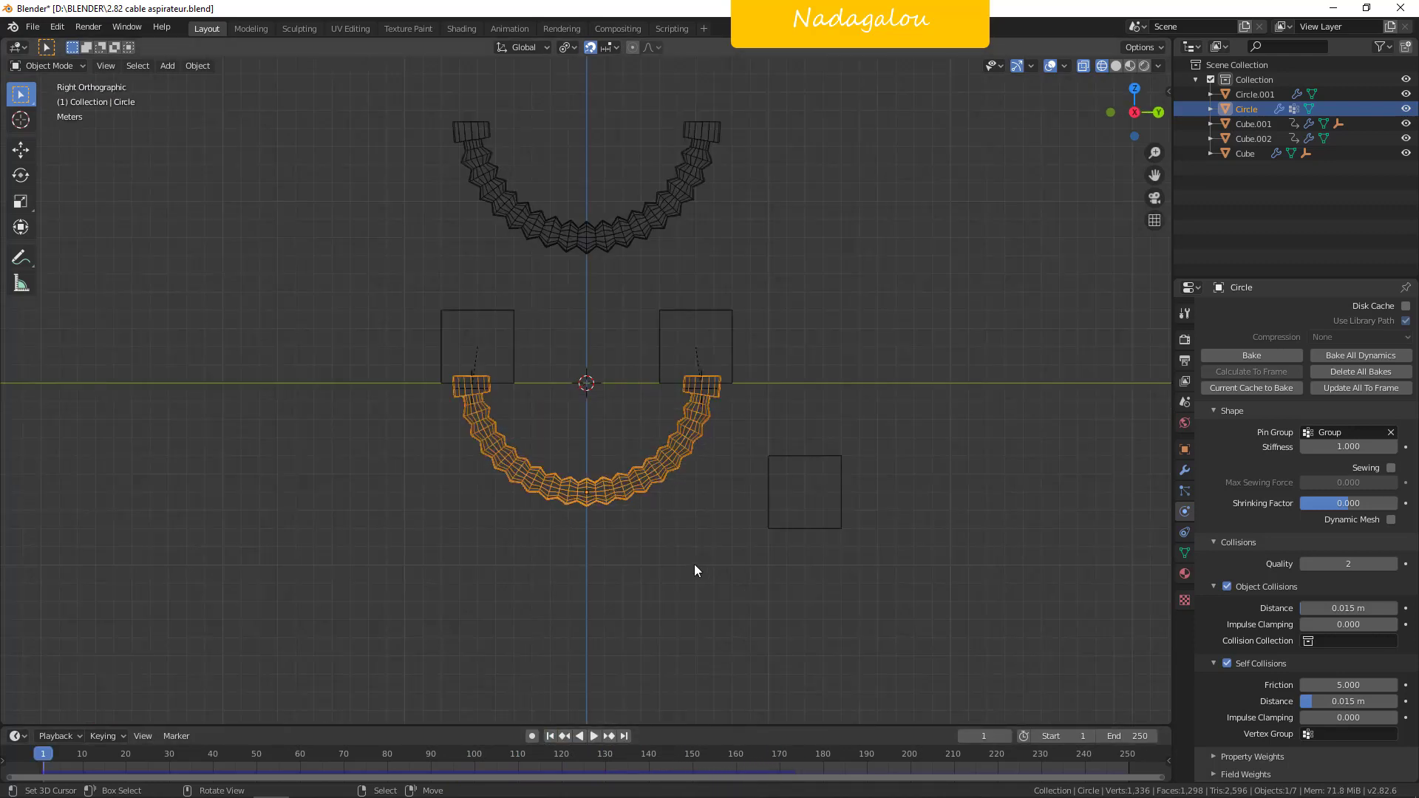
Switch the viewport to solid shading and show the lower cable's Subdivision Surface modifier in the viewport, inspecting it in perspective.
{"action": "left_click", "coordinate": [1114, 65]}
{"action": "scroll", "coordinate": [1022, 293], "scroll_direction": "up", "scroll_amount": 1}
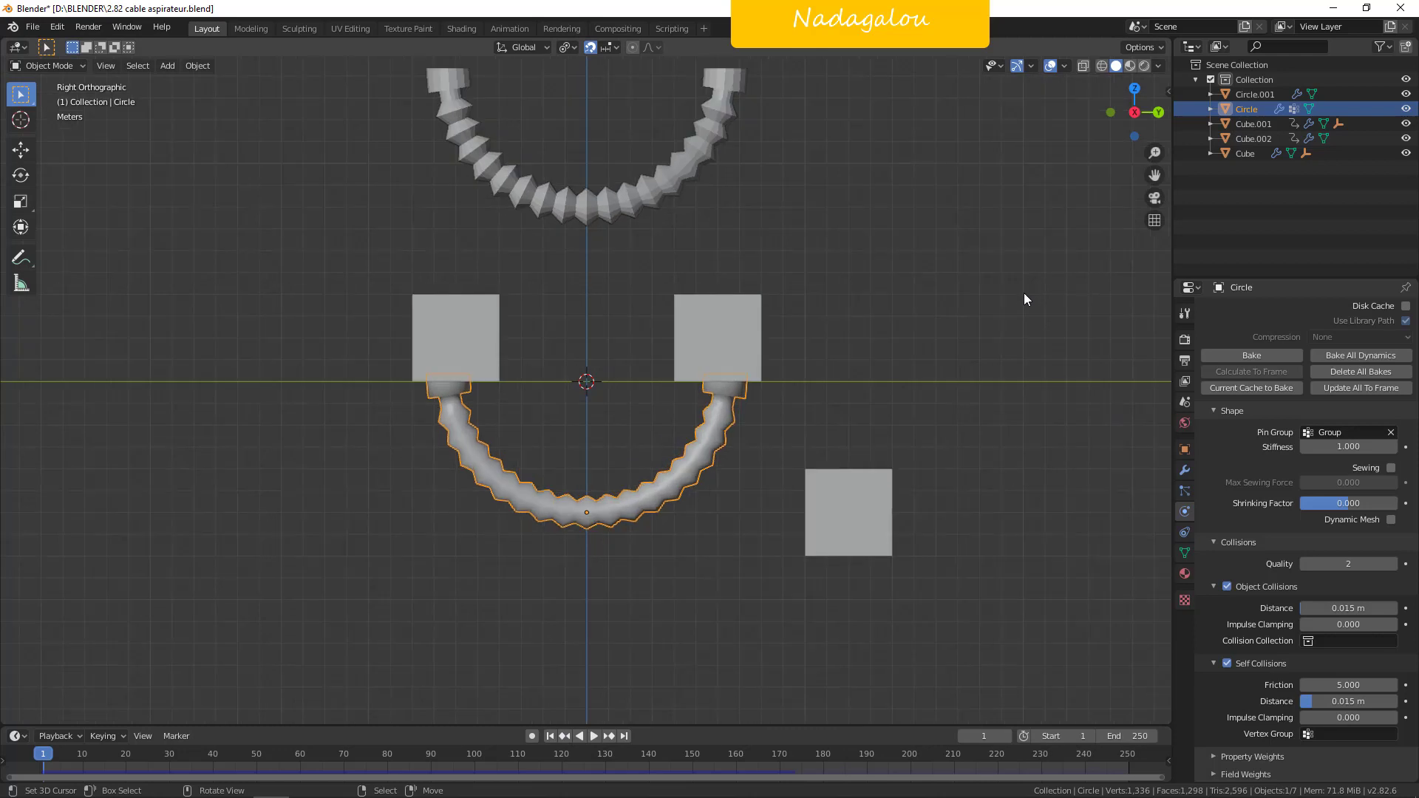
{"action": "left_click", "coordinate": [1185, 470]}
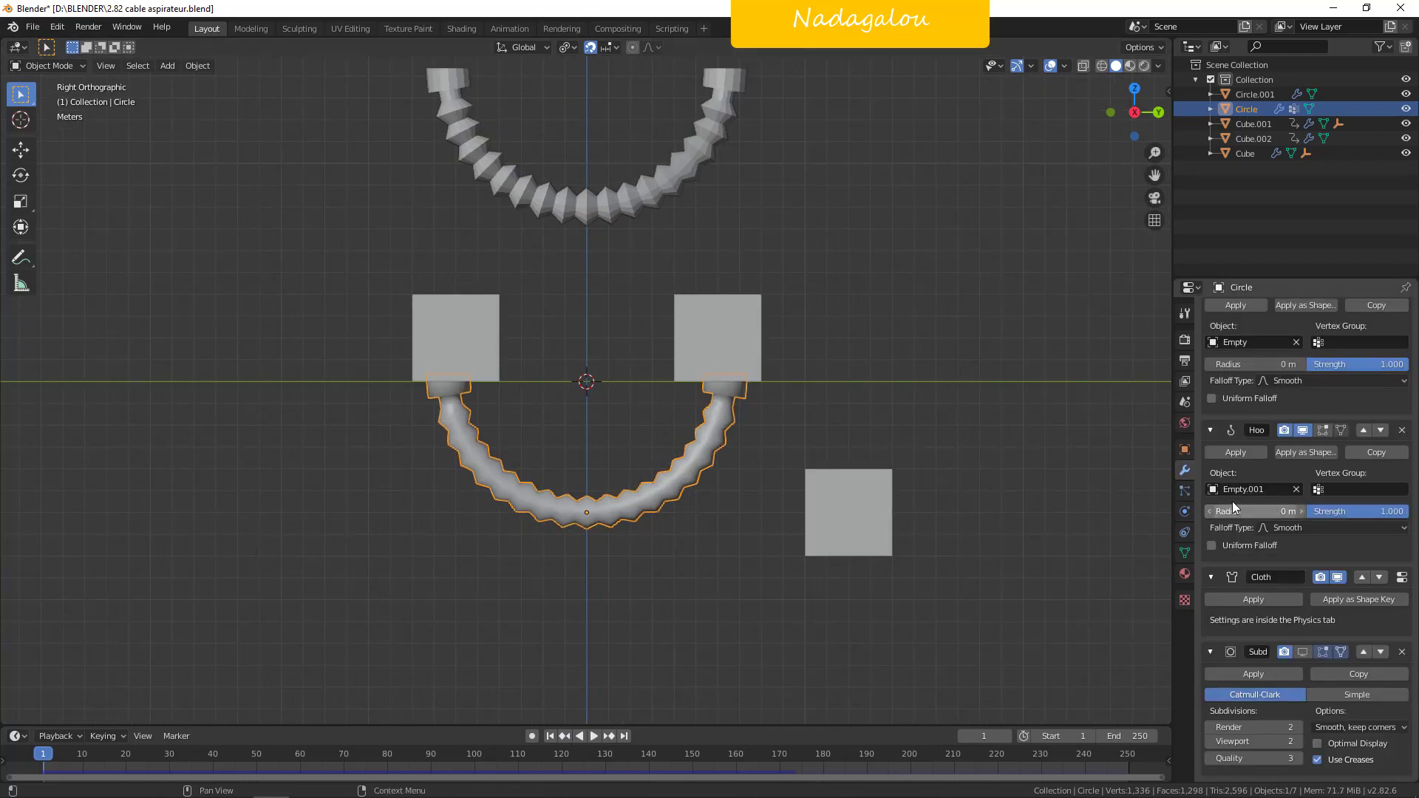
{"action": "left_click", "coordinate": [1302, 651]}
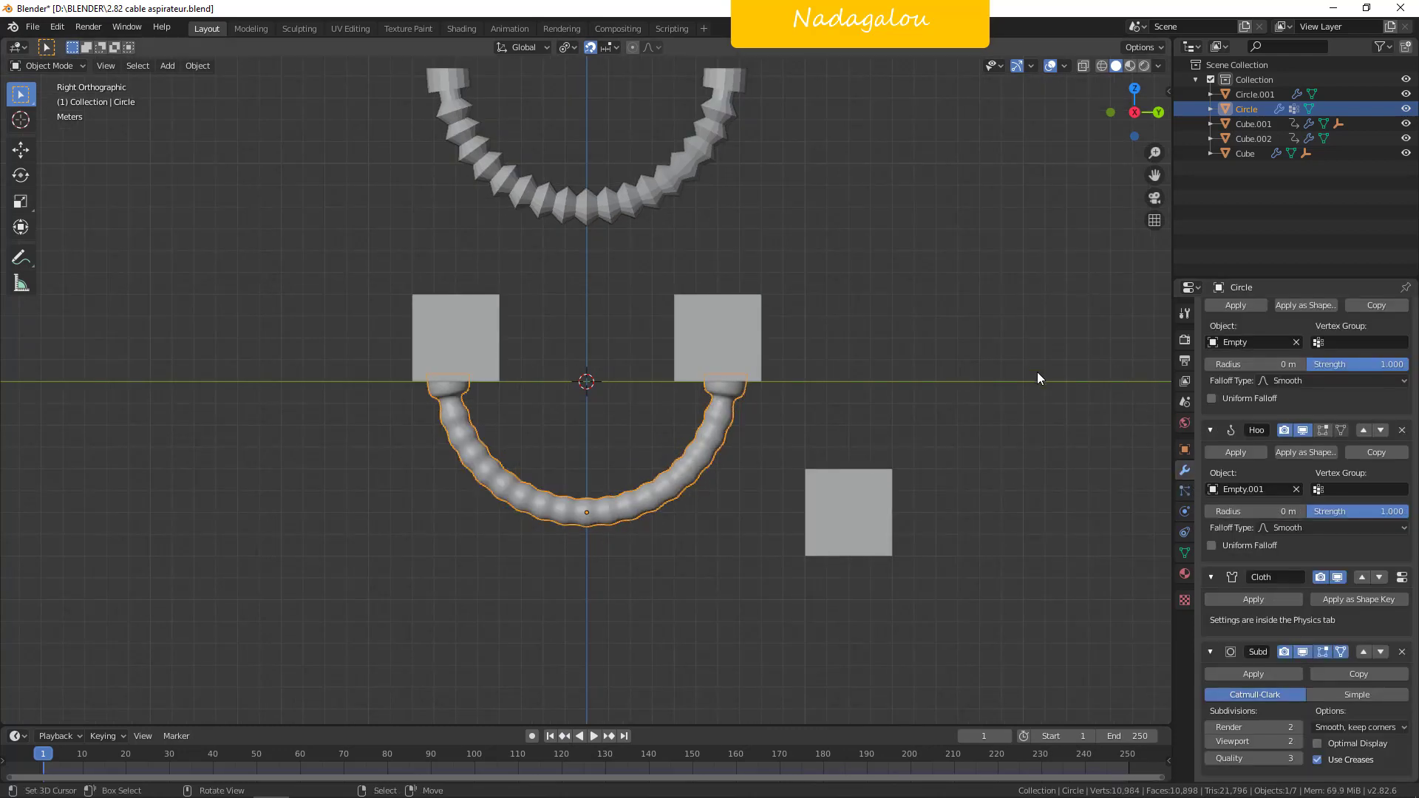
{"action": "middle_click_drag", "start_coordinate": [1036, 371], "coordinate": [1005, 425]}
{"action": "scroll", "coordinate": [1006, 430], "scroll_direction": "up", "scroll_amount": 2}
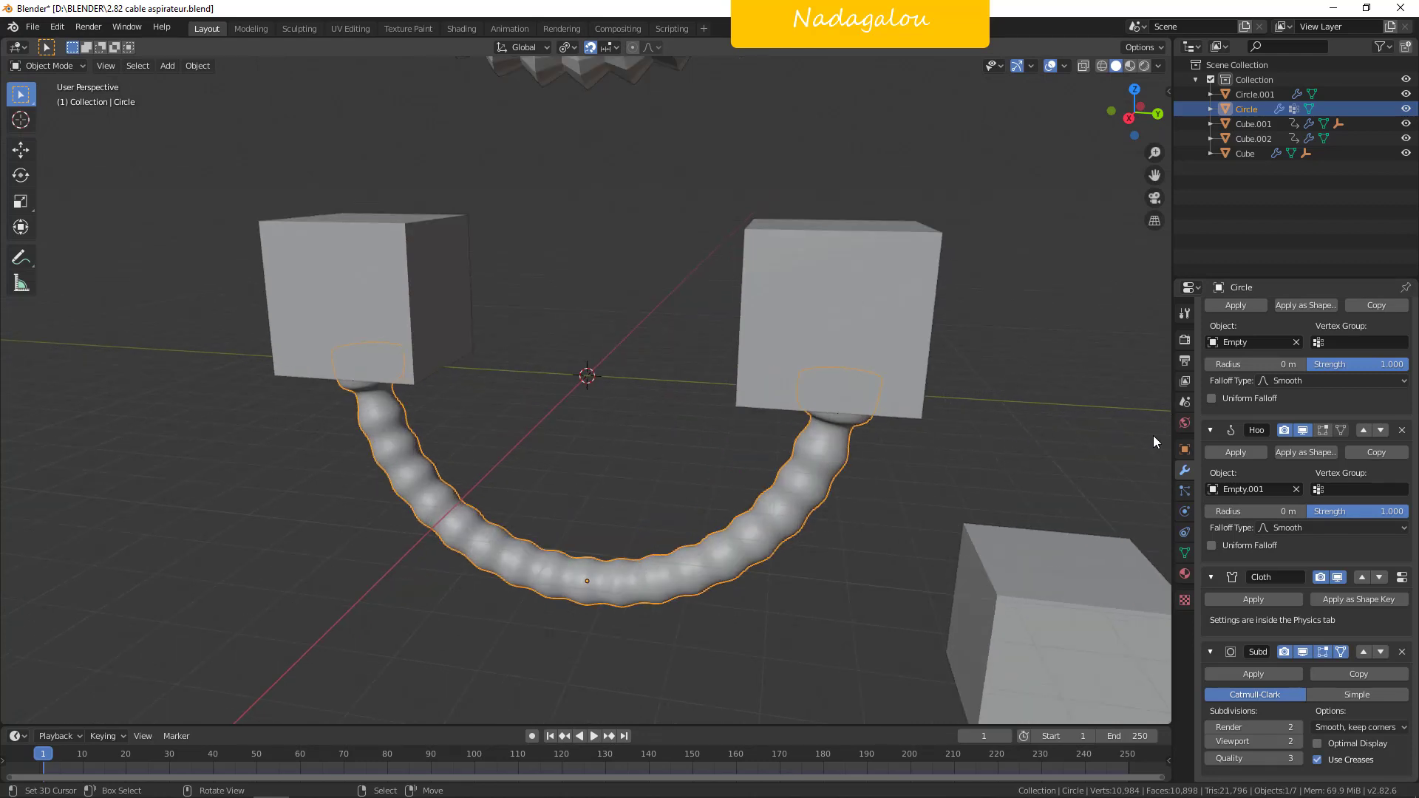
Try the Cotton cloth preset on the lower cable by playing the simulation, and return to frame 1.
{"action": "left_click", "coordinate": [1184, 511]}
{"action": "scroll", "coordinate": [1324, 464], "scroll_direction": "down", "scroll_amount": 5}
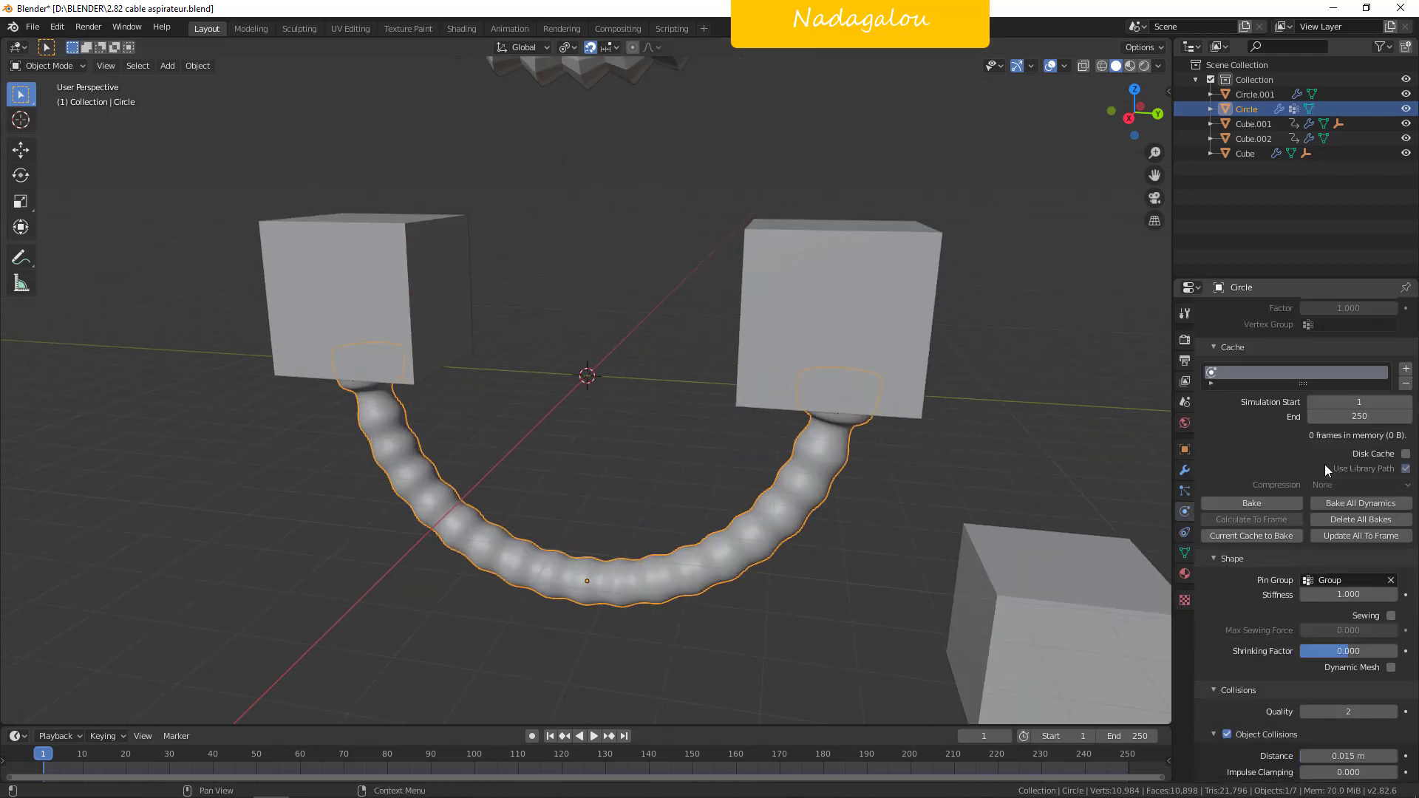
{"action": "scroll", "coordinate": [1325, 464], "scroll_direction": "up", "scroll_amount": 10}
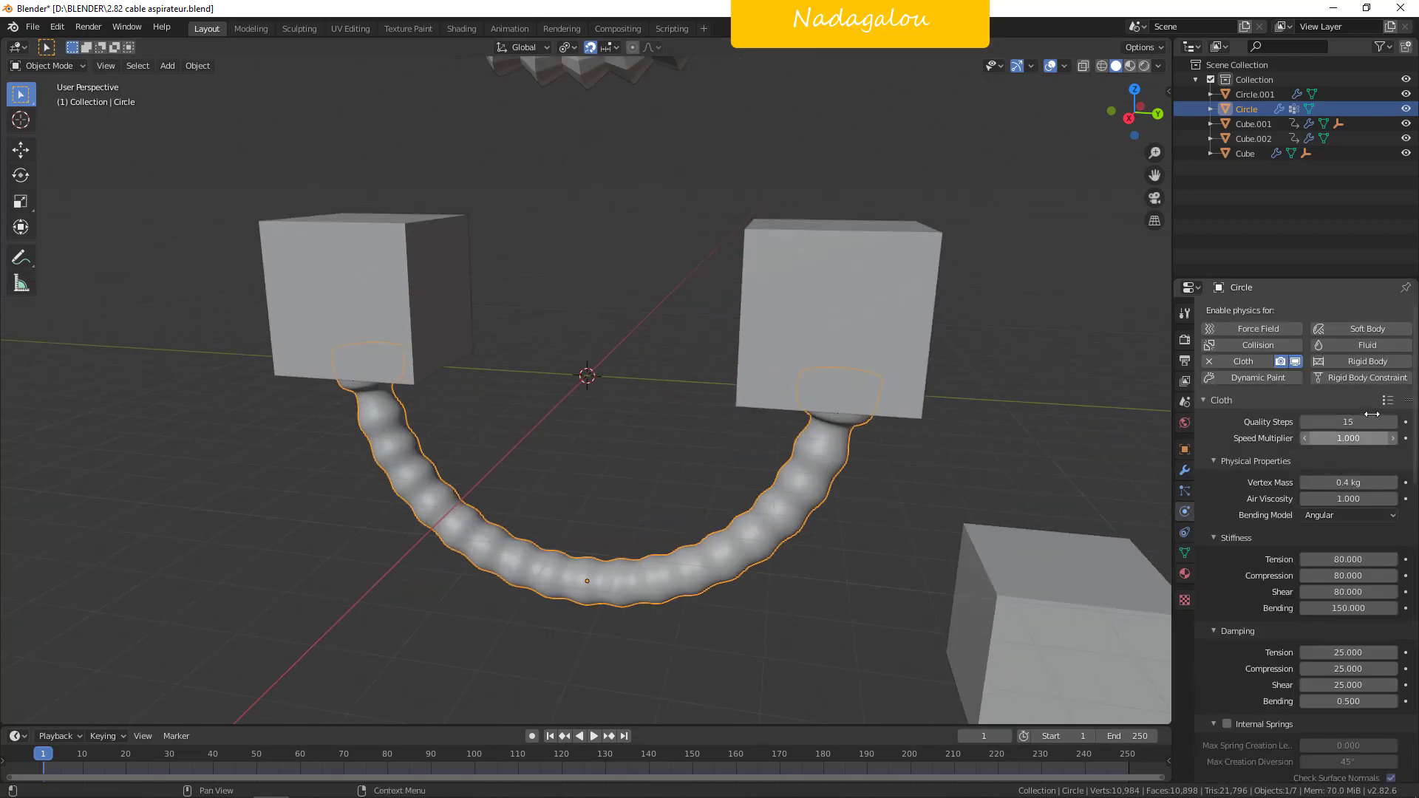
{"action": "left_click", "coordinate": [1387, 400]}
{"action": "left_click", "coordinate": [1337, 291]}
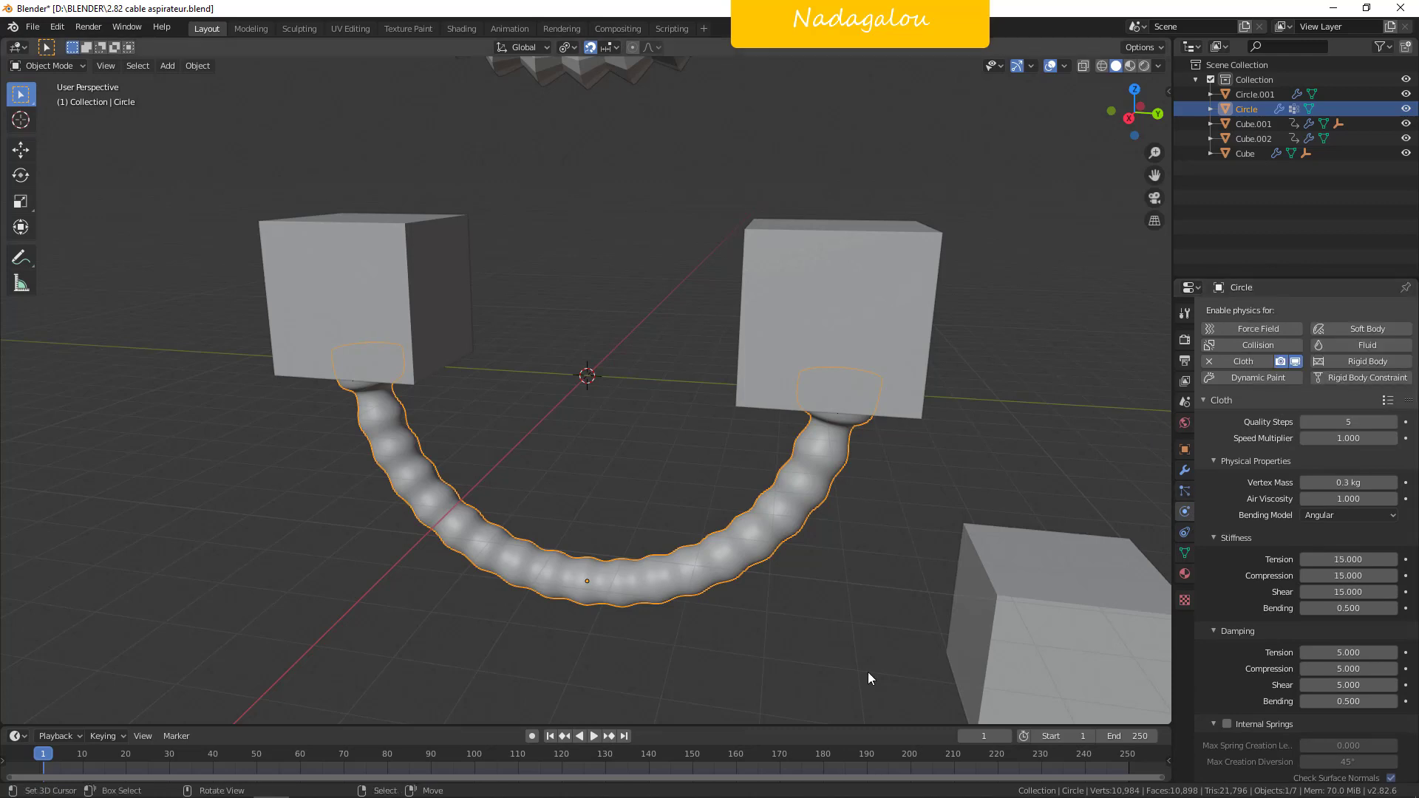
{"action": "left_click", "coordinate": [595, 737]}
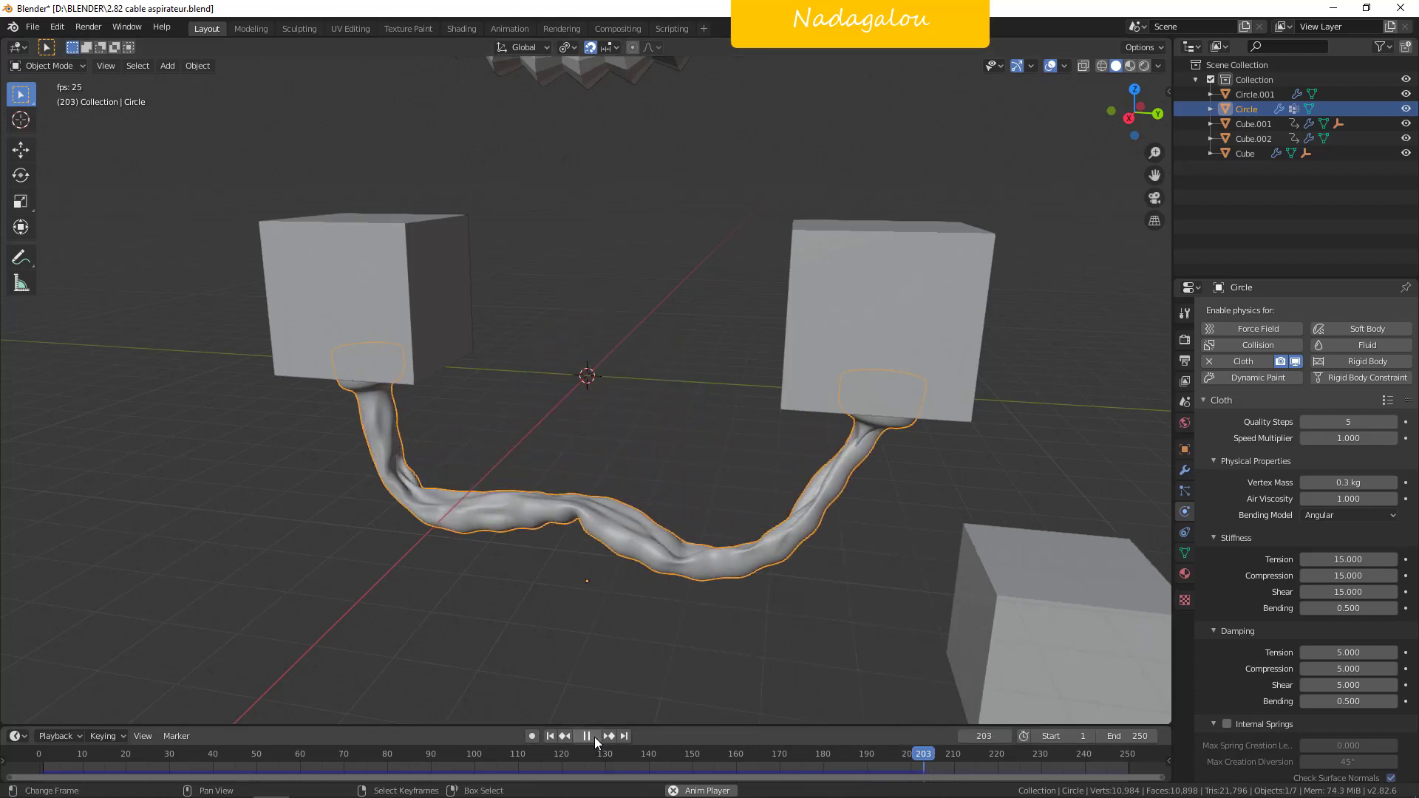
{"action": "left_click", "coordinate": [588, 737]}
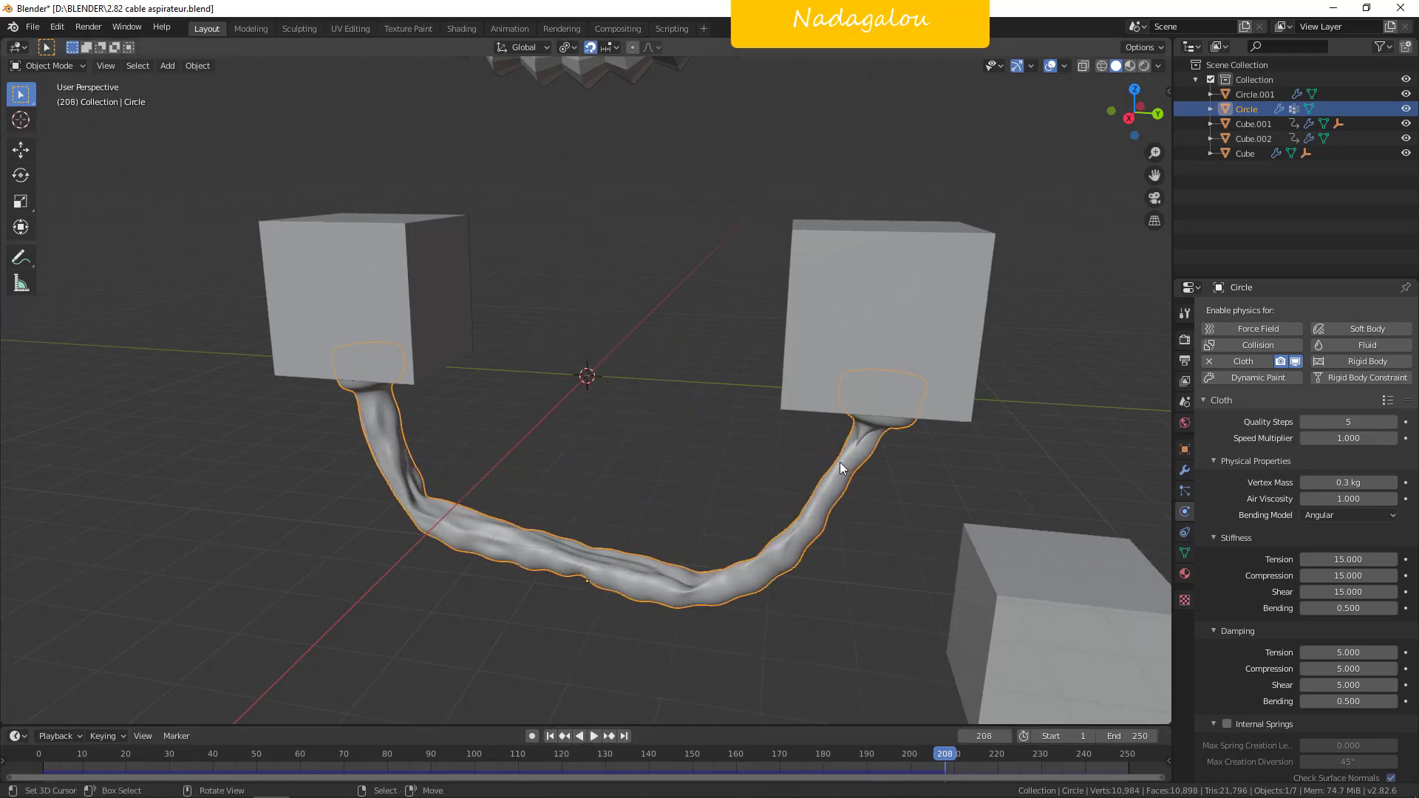
{"action": "left_click", "coordinate": [550, 736]}
Try the Rubber cloth preset on the lower cable by playing the simulation, and return to frame 1.
{"action": "left_click", "coordinate": [1388, 400]}
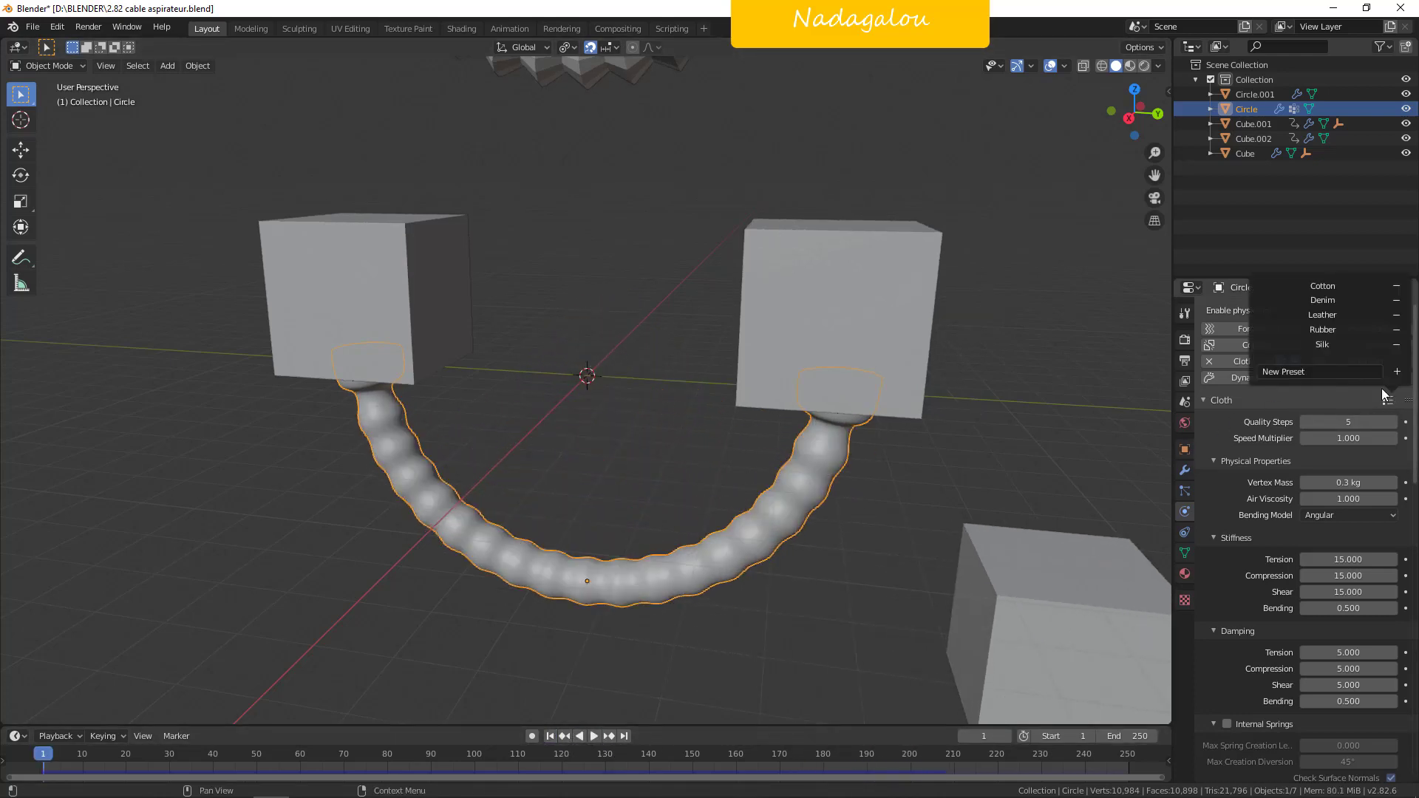
{"action": "left_click", "coordinate": [1332, 327]}
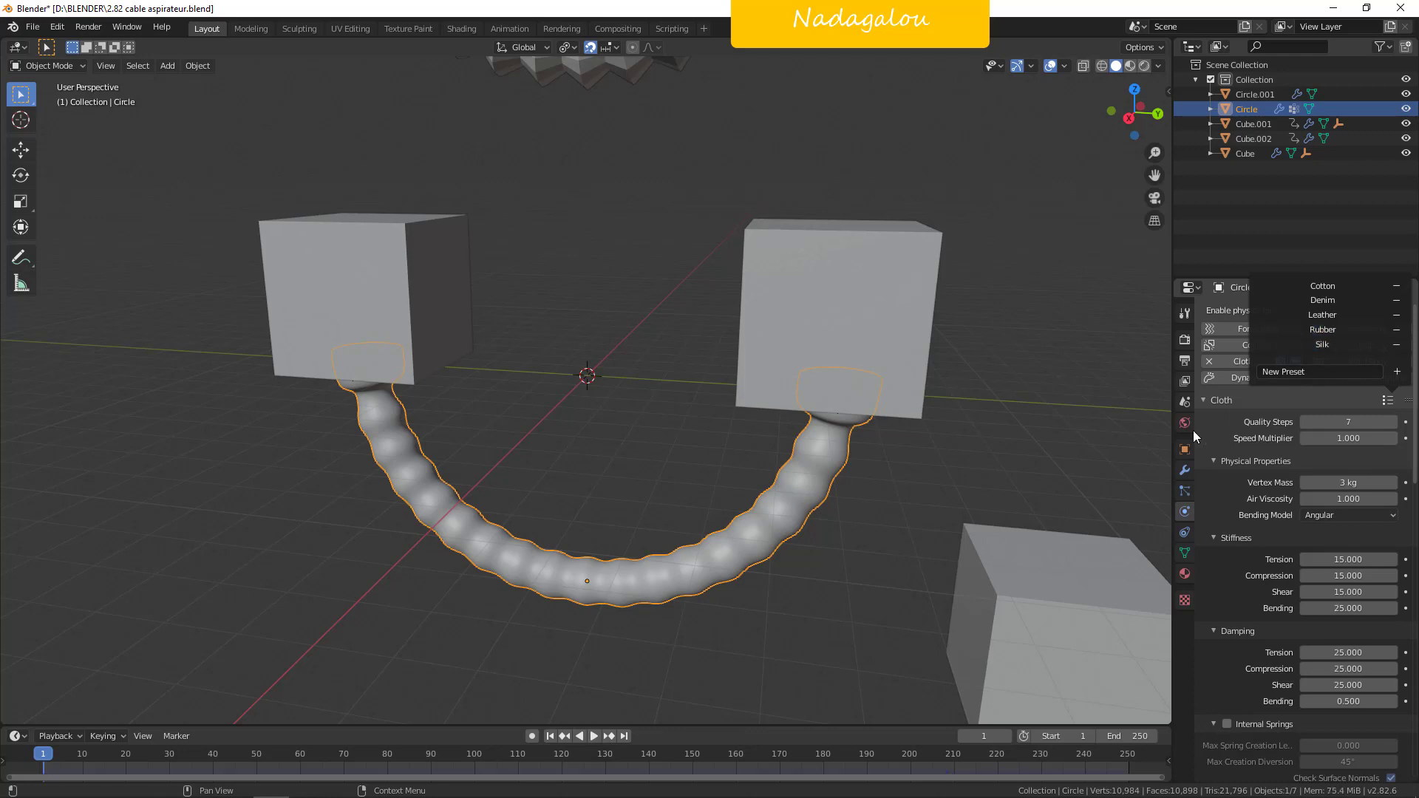
{"action": "left_click", "coordinate": [592, 735]}
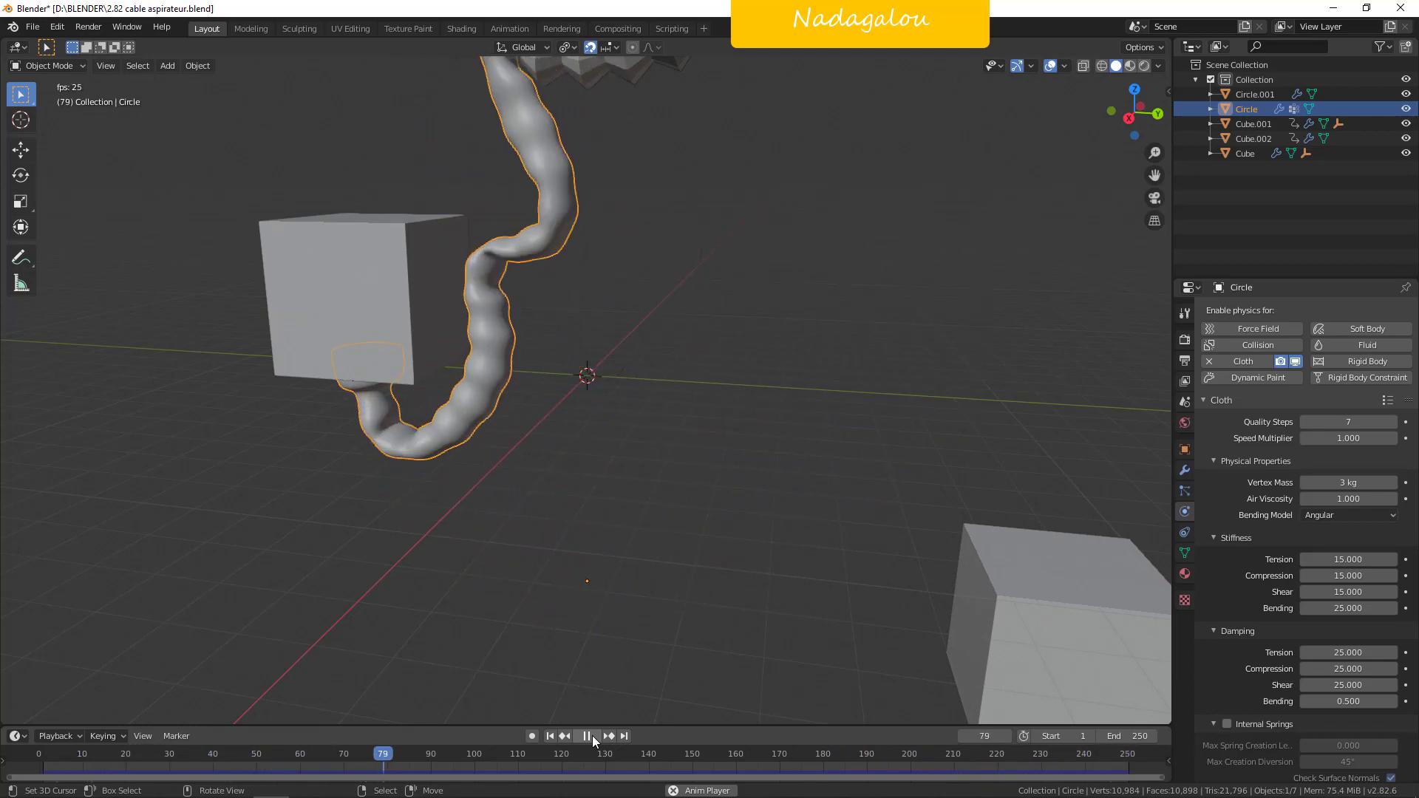
{"action": "left_click", "coordinate": [589, 735]}
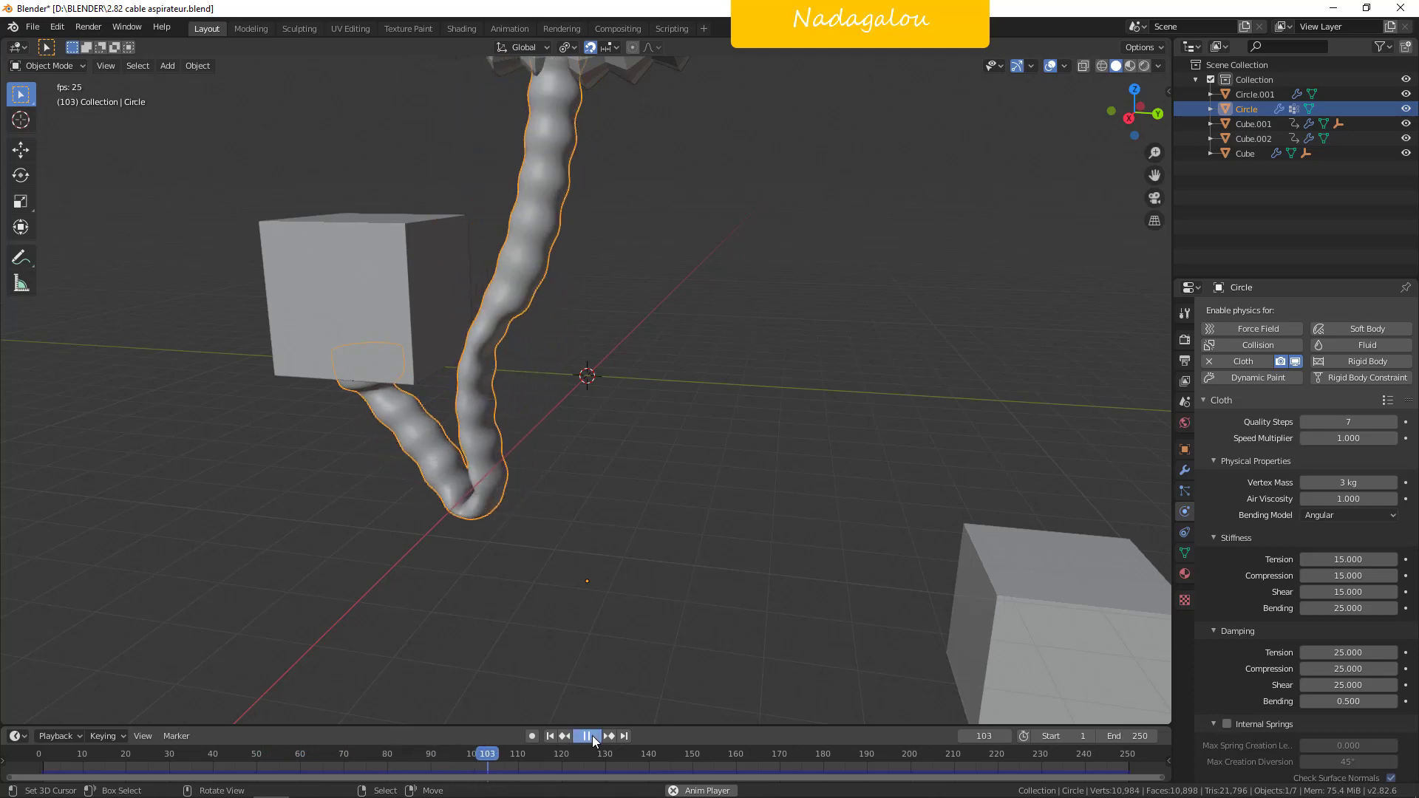
{"action": "left_click", "coordinate": [549, 736]}
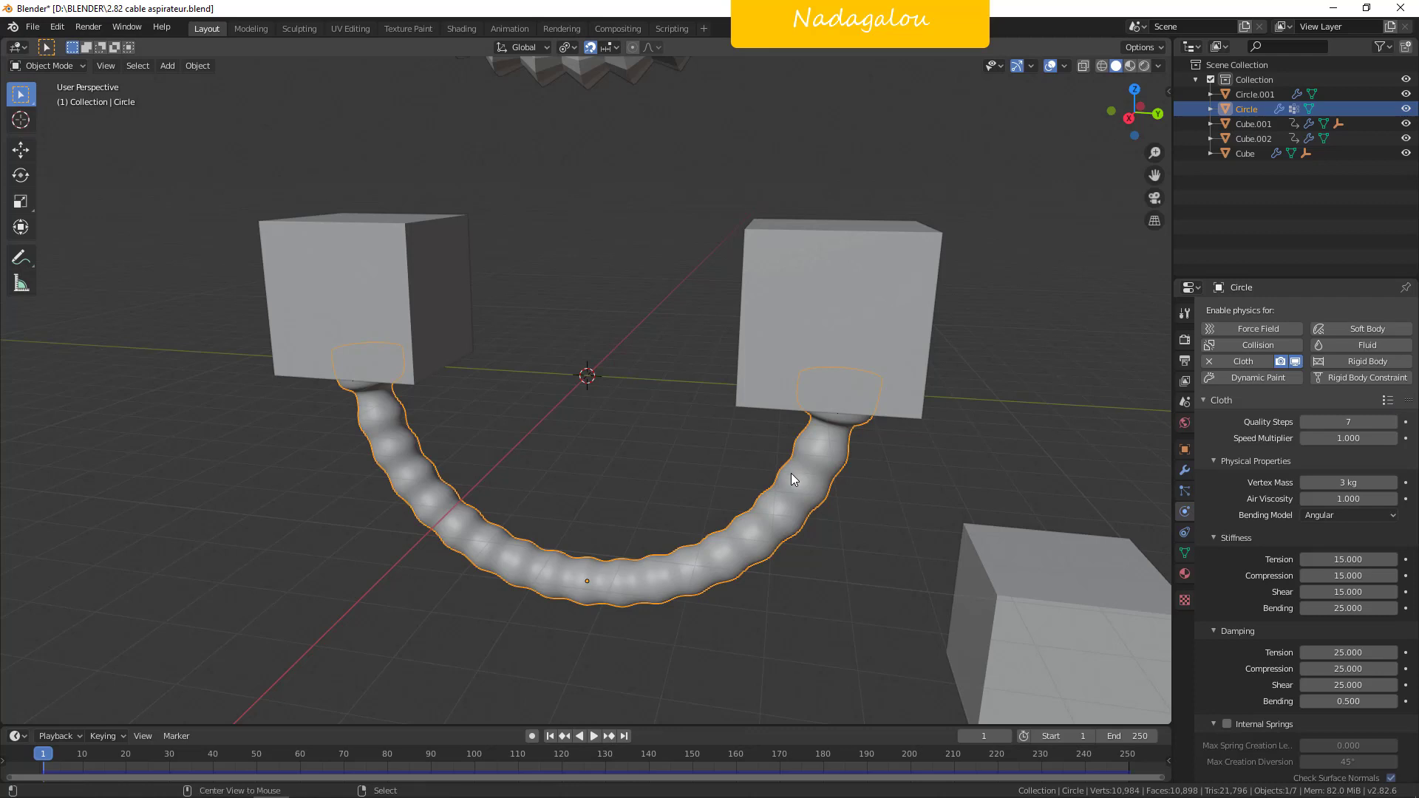
Switch to File Explorer, view the industrial_robots-1 reference picture from the Images folder, and return to Blender.
{"action": "key", "text": "alt+Tab"}
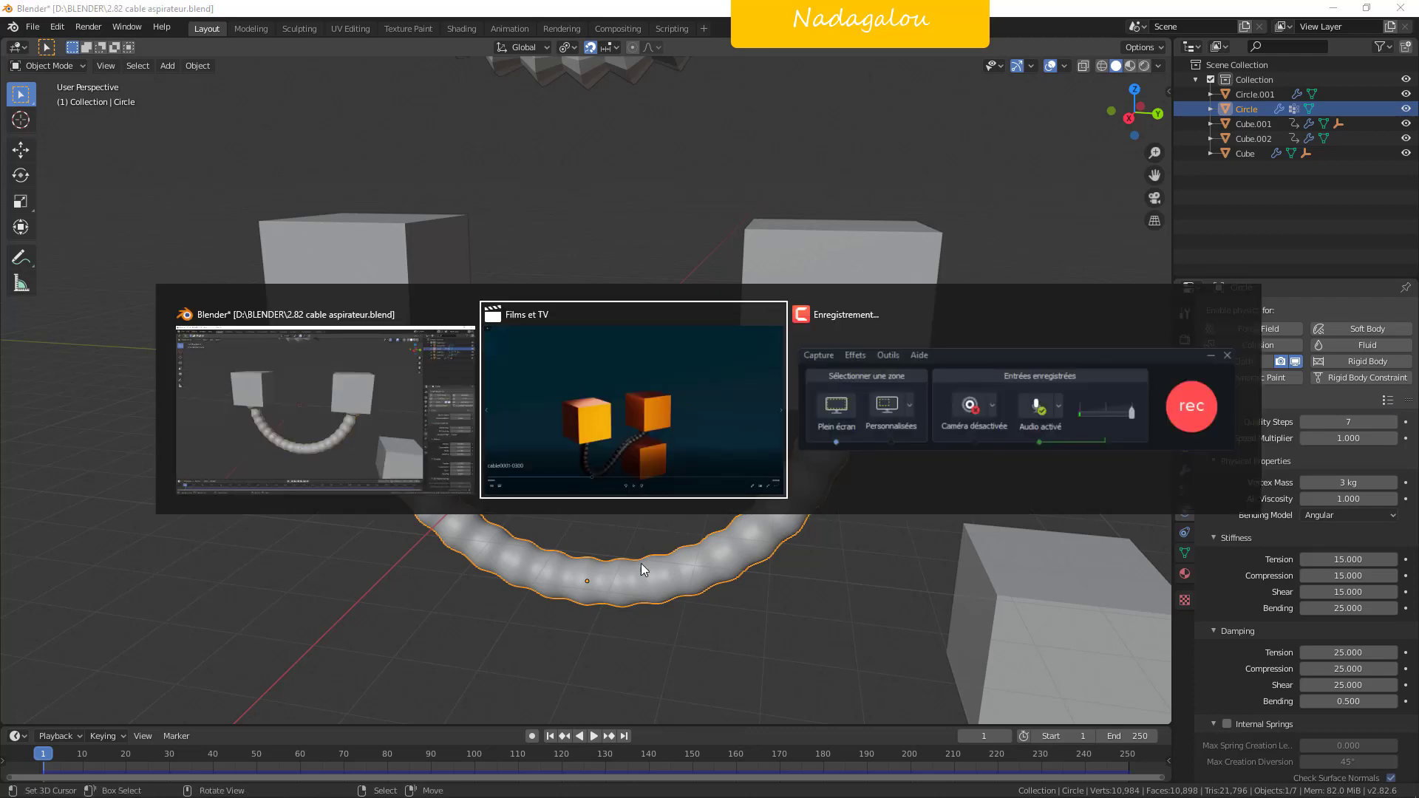
{"action": "left_click", "coordinate": [776, 480]}
{"action": "key", "text": "super"}
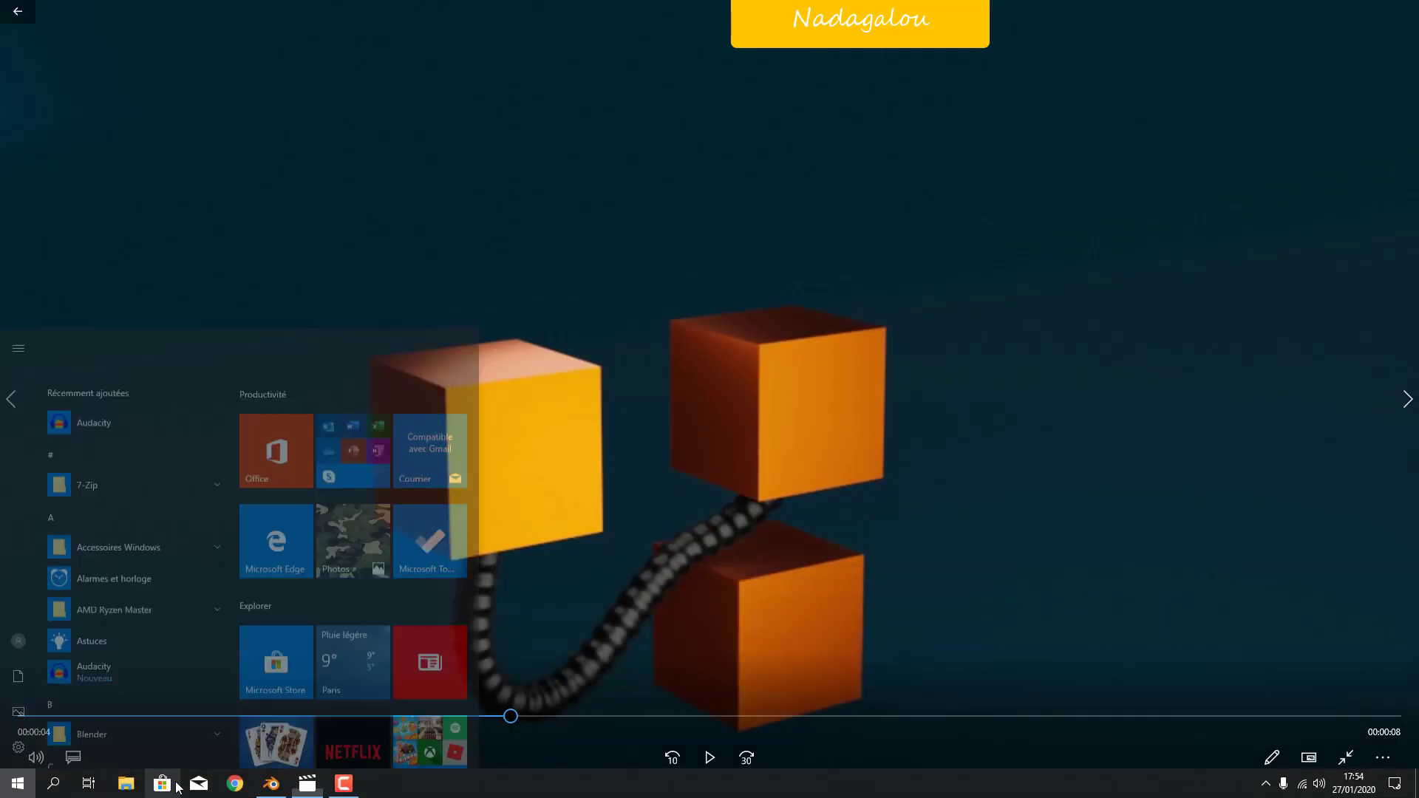
{"action": "left_click", "coordinate": [123, 783]}
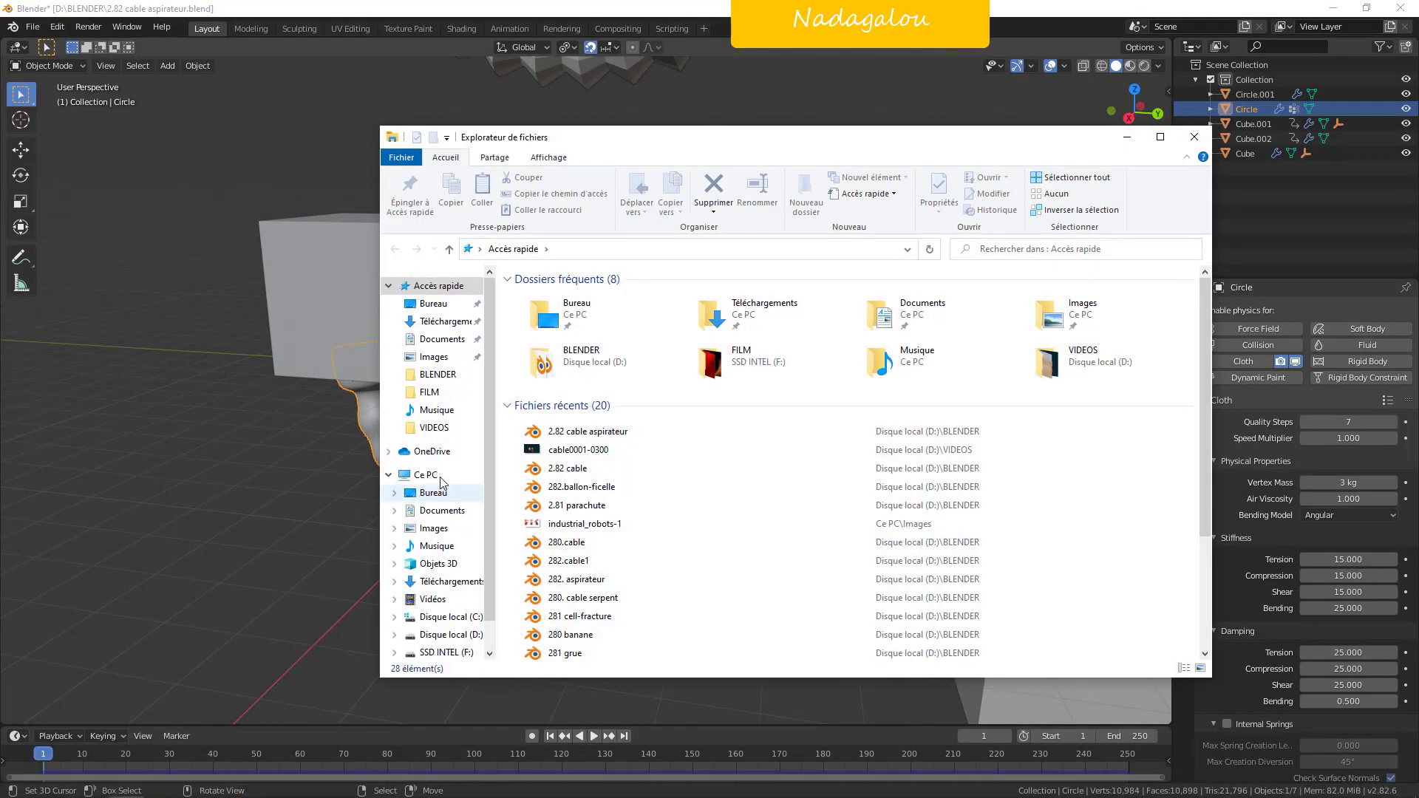
{"action": "left_click", "coordinate": [434, 357]}
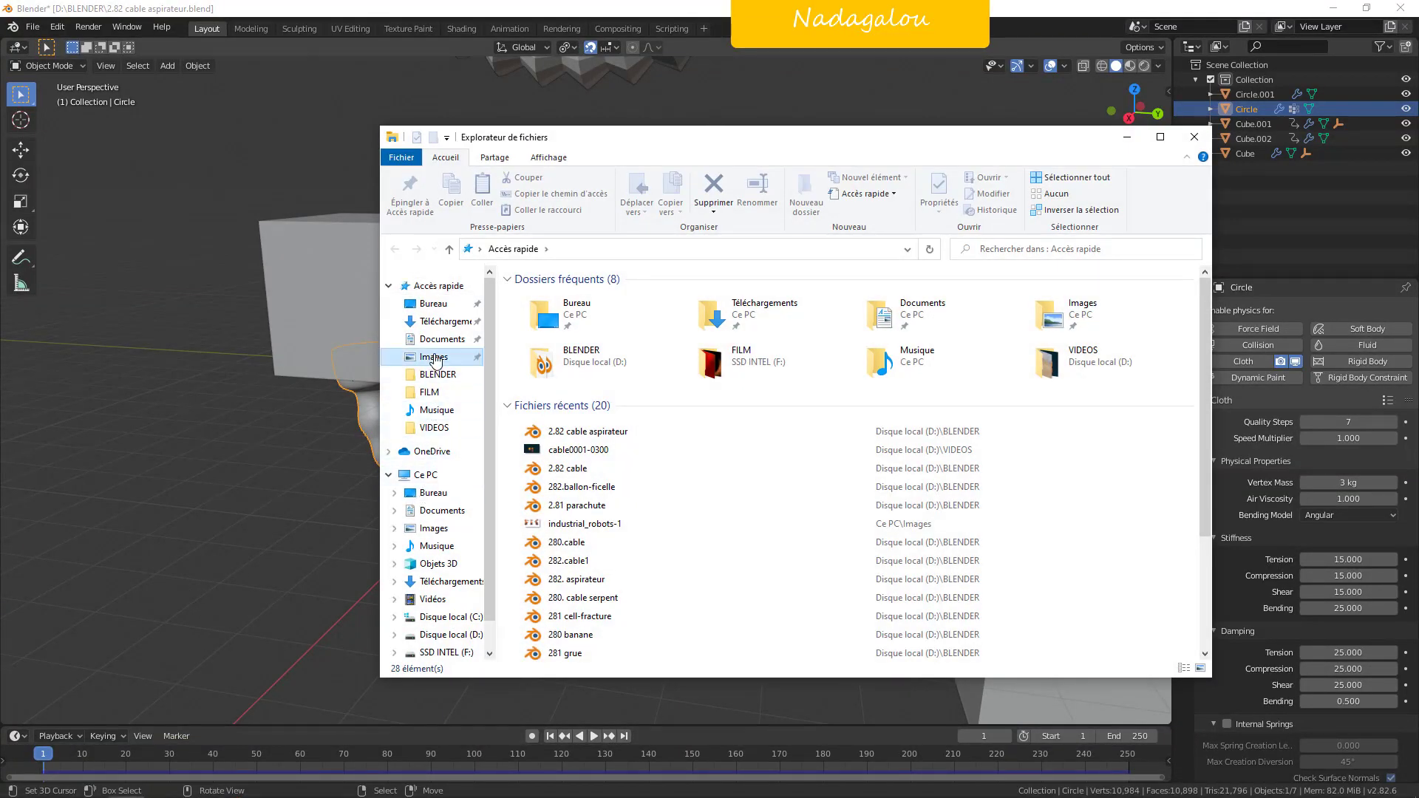
{"action": "double_click", "coordinate": [987, 317]}
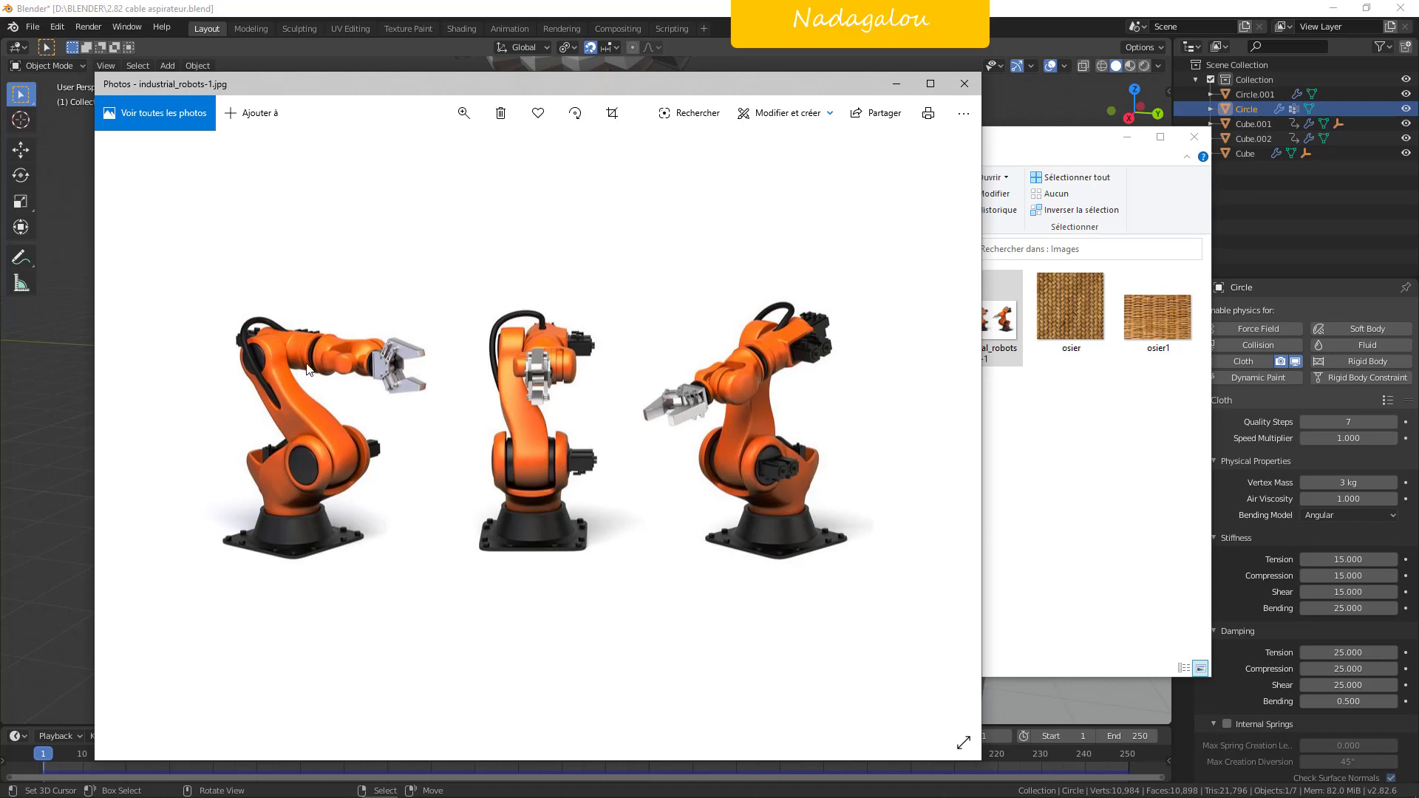
{"action": "left_click", "coordinate": [1036, 20]}
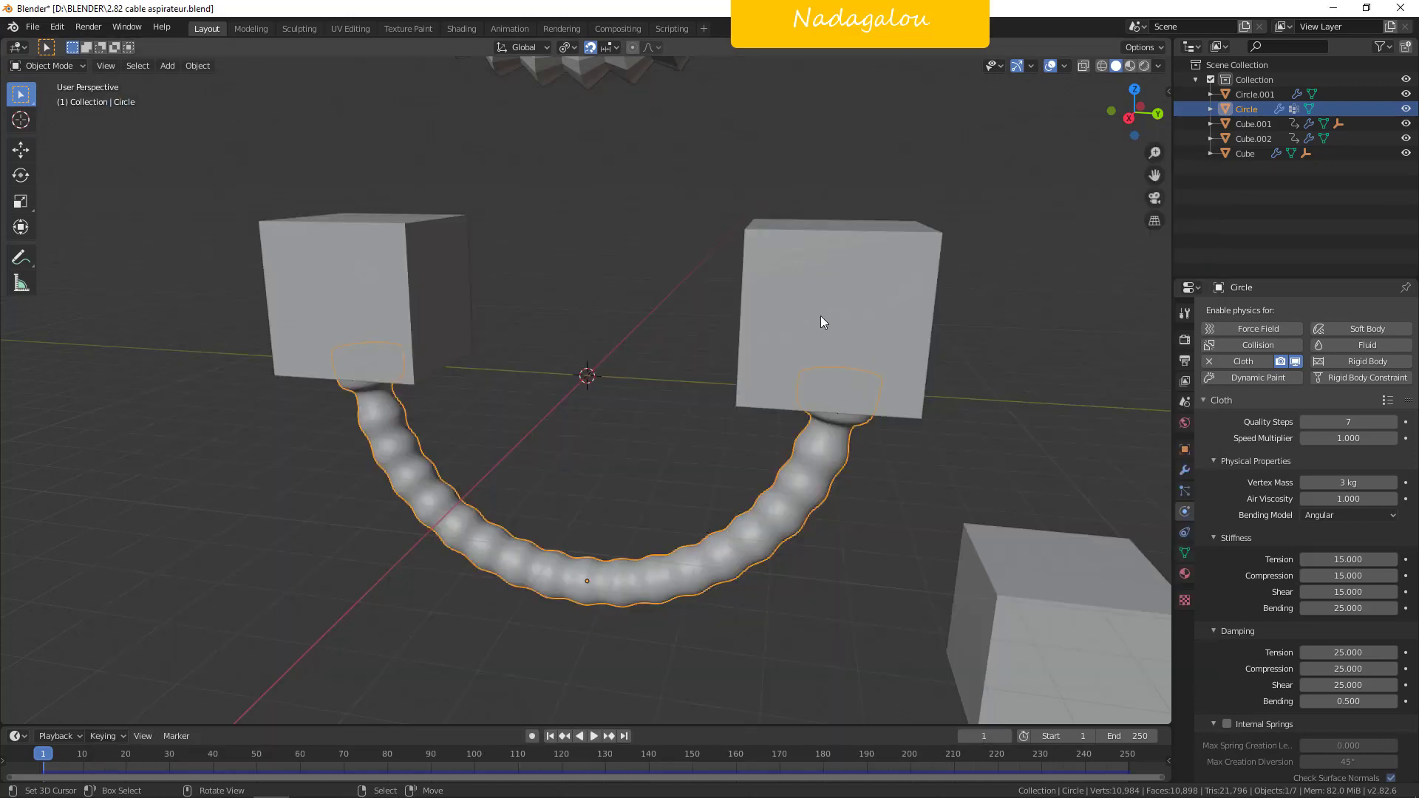
Apply the Leather cloth preset to the lower cable again and play its simulation, stopping at frame 16.
{"action": "left_click", "coordinate": [1387, 400]}
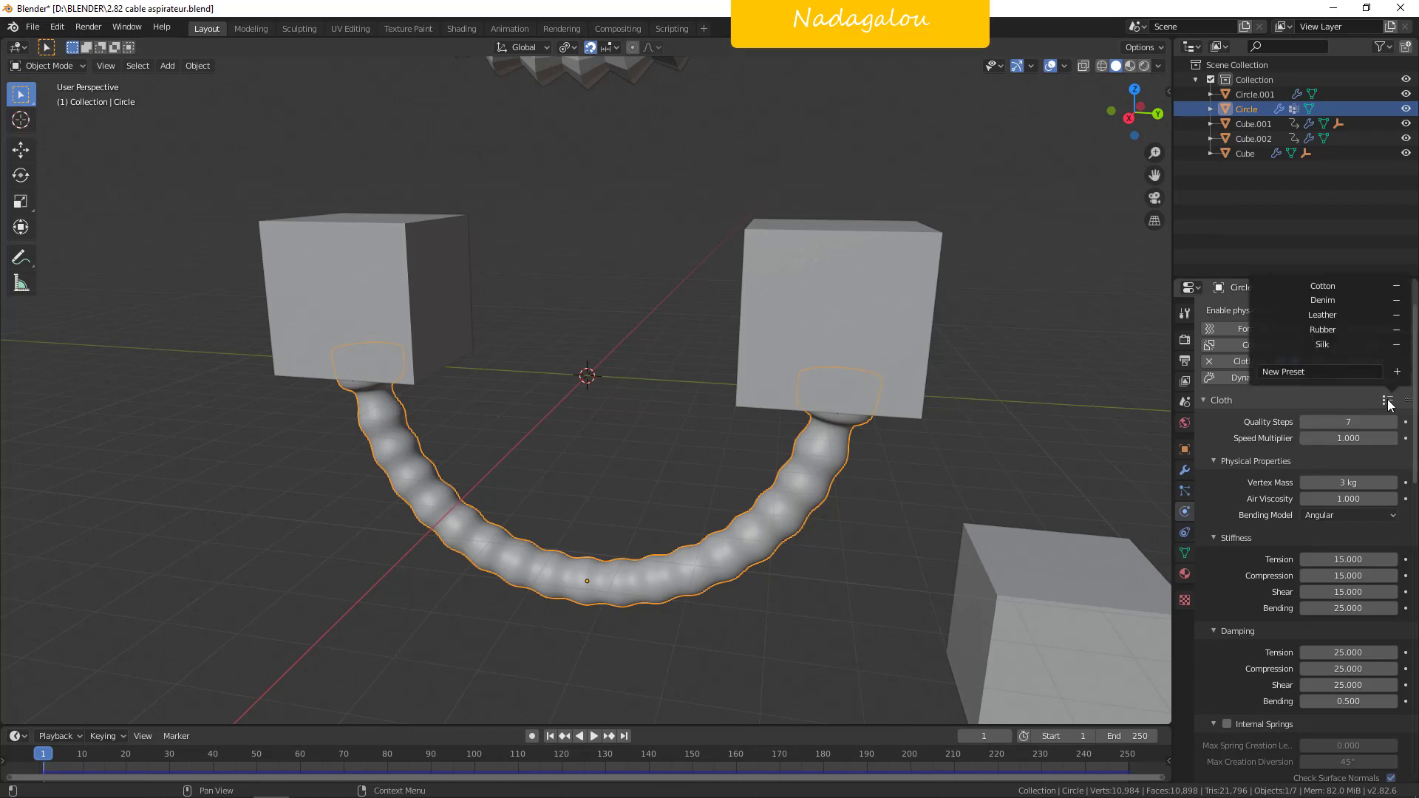
{"action": "left_click", "coordinate": [1350, 316]}
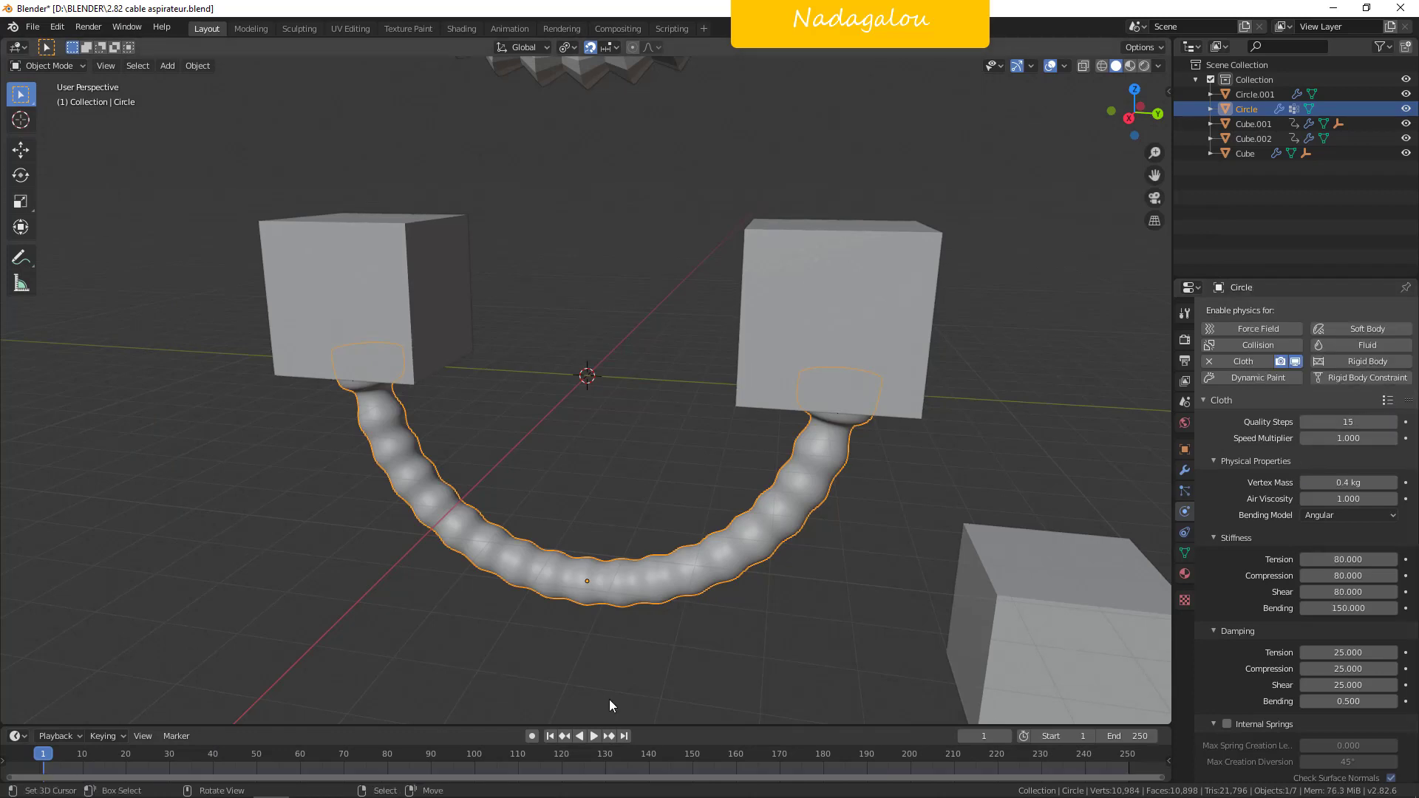
{"action": "left_click", "coordinate": [594, 736]}
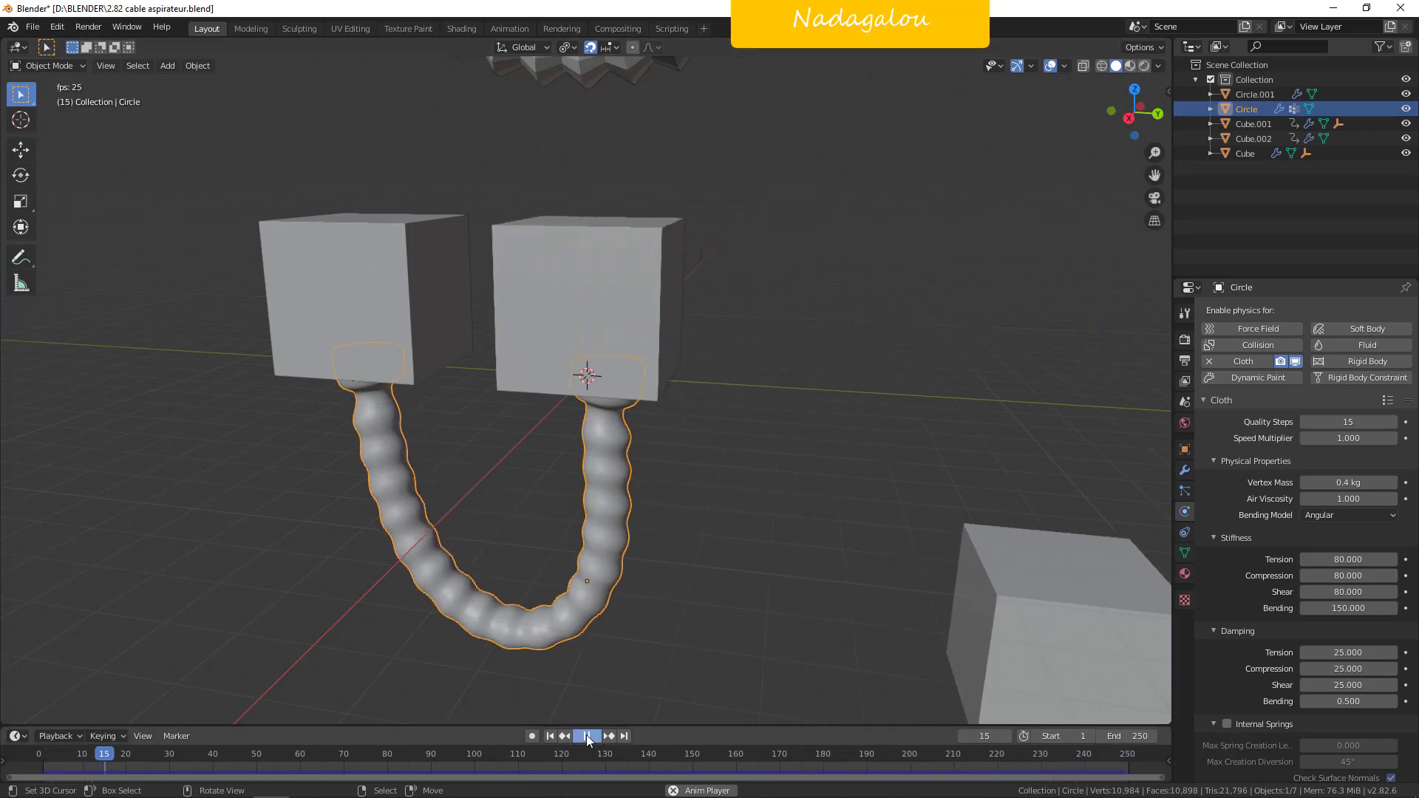
{"action": "key", "text": "space"}
Inspect the leather cable from another perspective angle and play its simulation on to frame 135.
{"action": "scroll", "coordinate": [670, 566], "scroll_direction": "down", "scroll_amount": 4}
{"action": "middle_click_drag", "start_coordinate": [589, 509], "coordinate": [667, 511]}
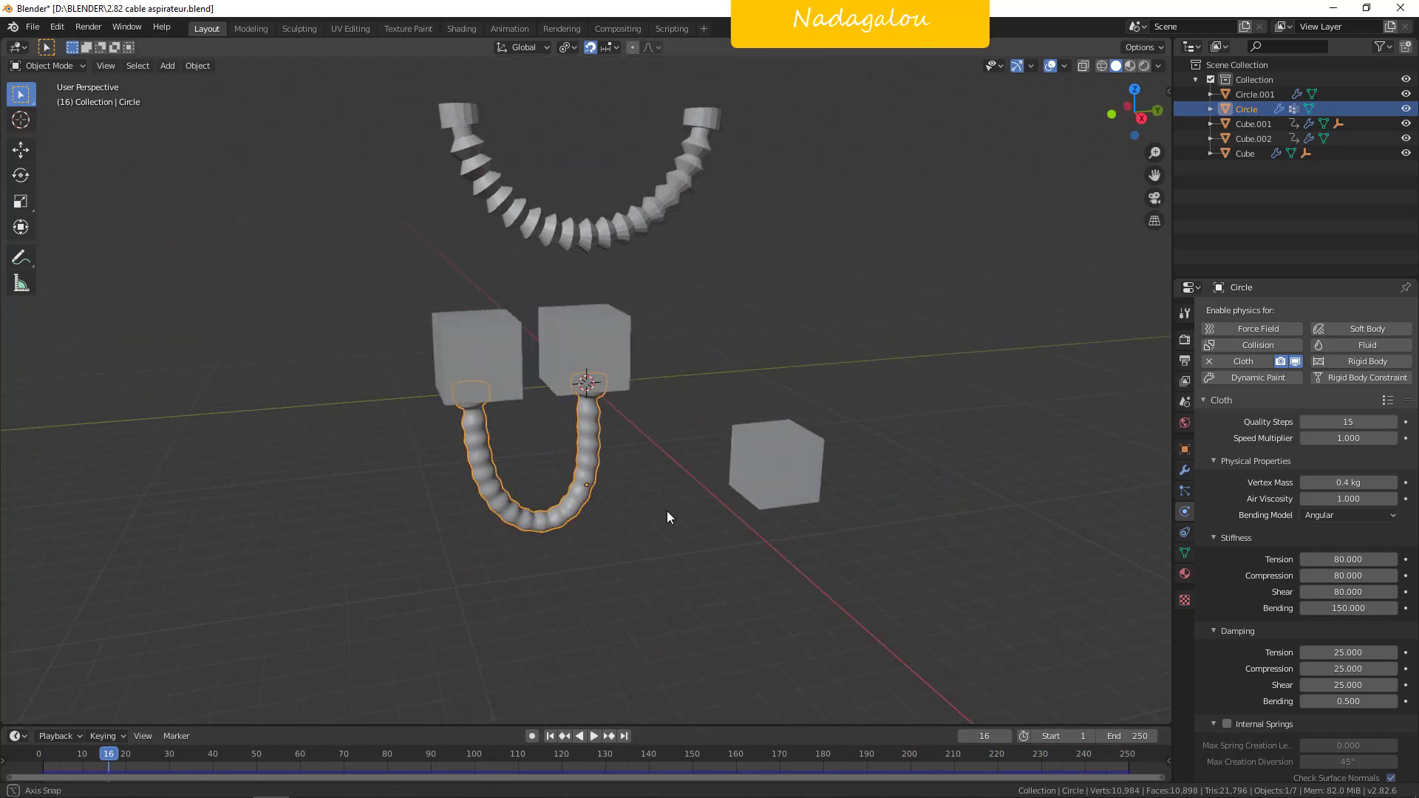
{"action": "scroll", "coordinate": [680, 521], "scroll_direction": "up", "scroll_amount": 4}
{"action": "scroll", "coordinate": [682, 522], "scroll_direction": "down", "scroll_amount": 2}
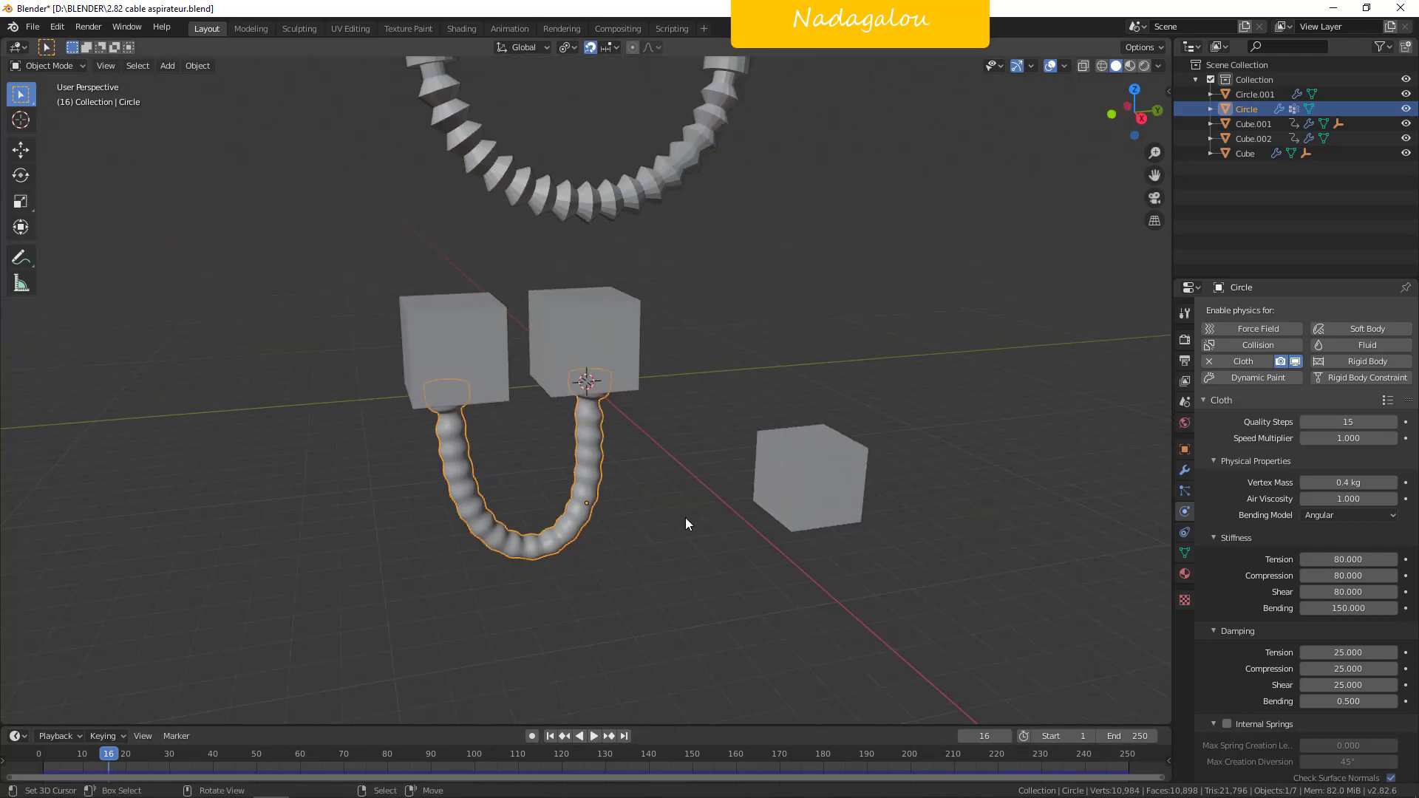
{"action": "scroll", "coordinate": [685, 518], "scroll_direction": "up", "scroll_amount": 3}
{"action": "scroll", "coordinate": [685, 518], "scroll_direction": "down", "scroll_amount": 2}
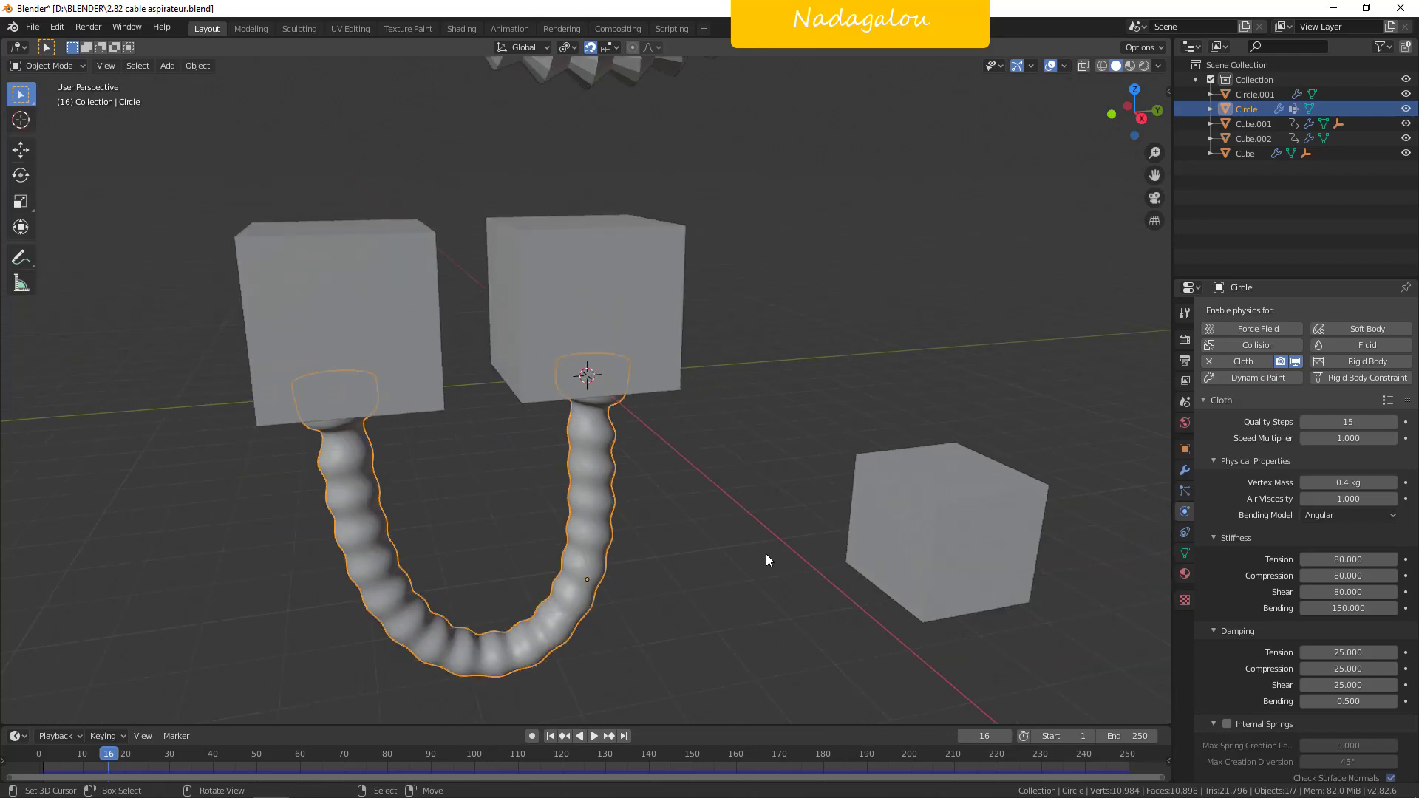
{"action": "middle_click_drag", "start_coordinate": [766, 552], "coordinate": [742, 569]}
{"action": "scroll", "coordinate": [742, 571], "scroll_direction": "down", "scroll_amount": 2}
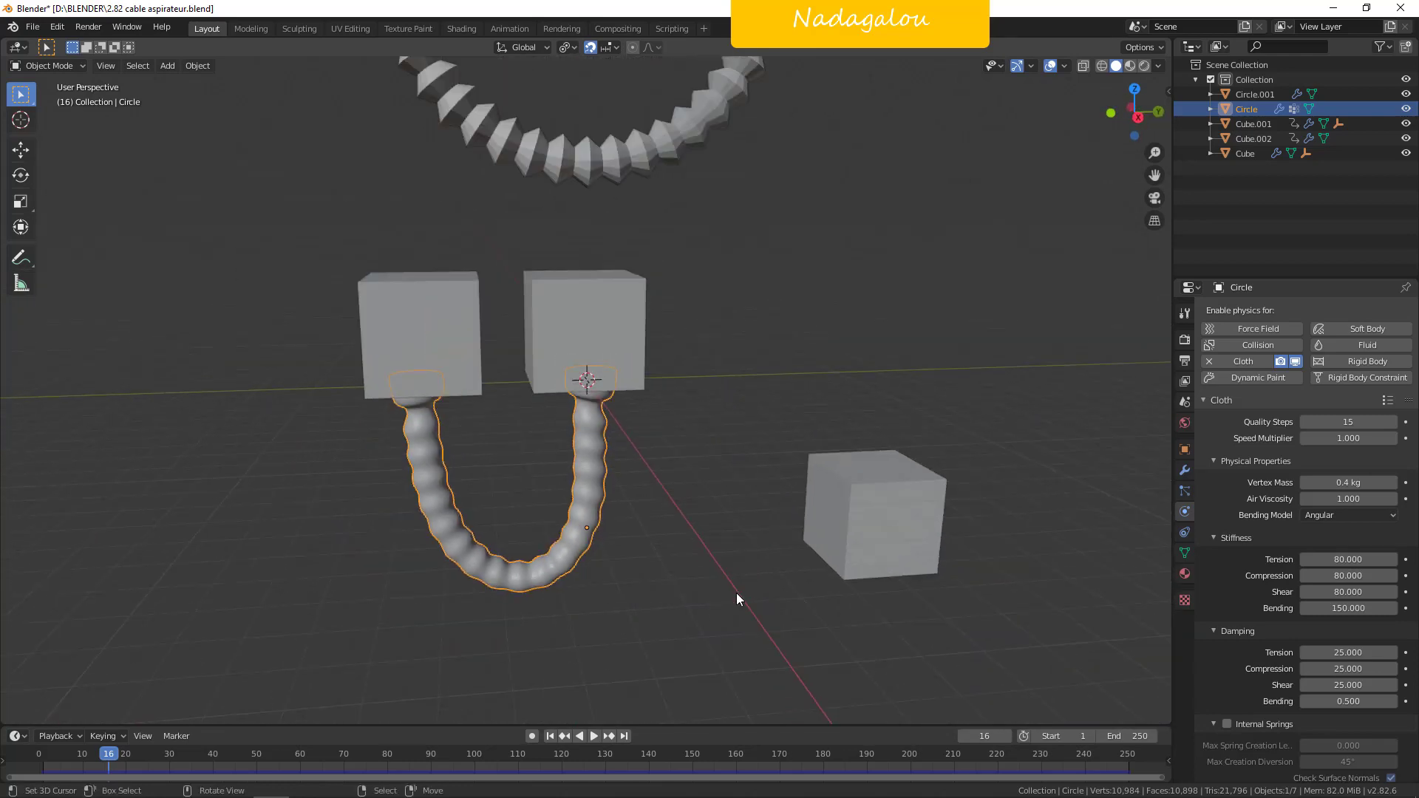
{"action": "left_click", "coordinate": [595, 735]}
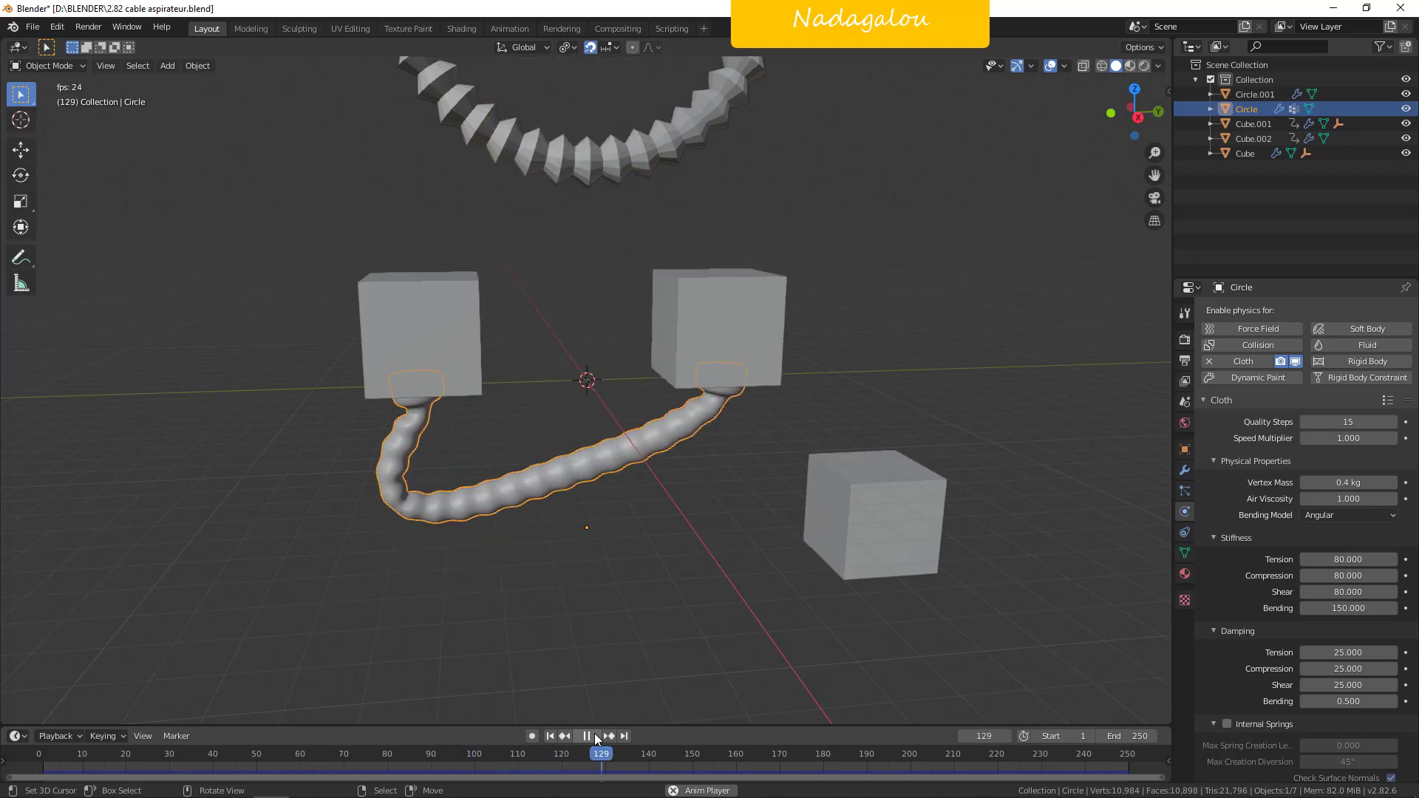
{"action": "left_click", "coordinate": [594, 735]}
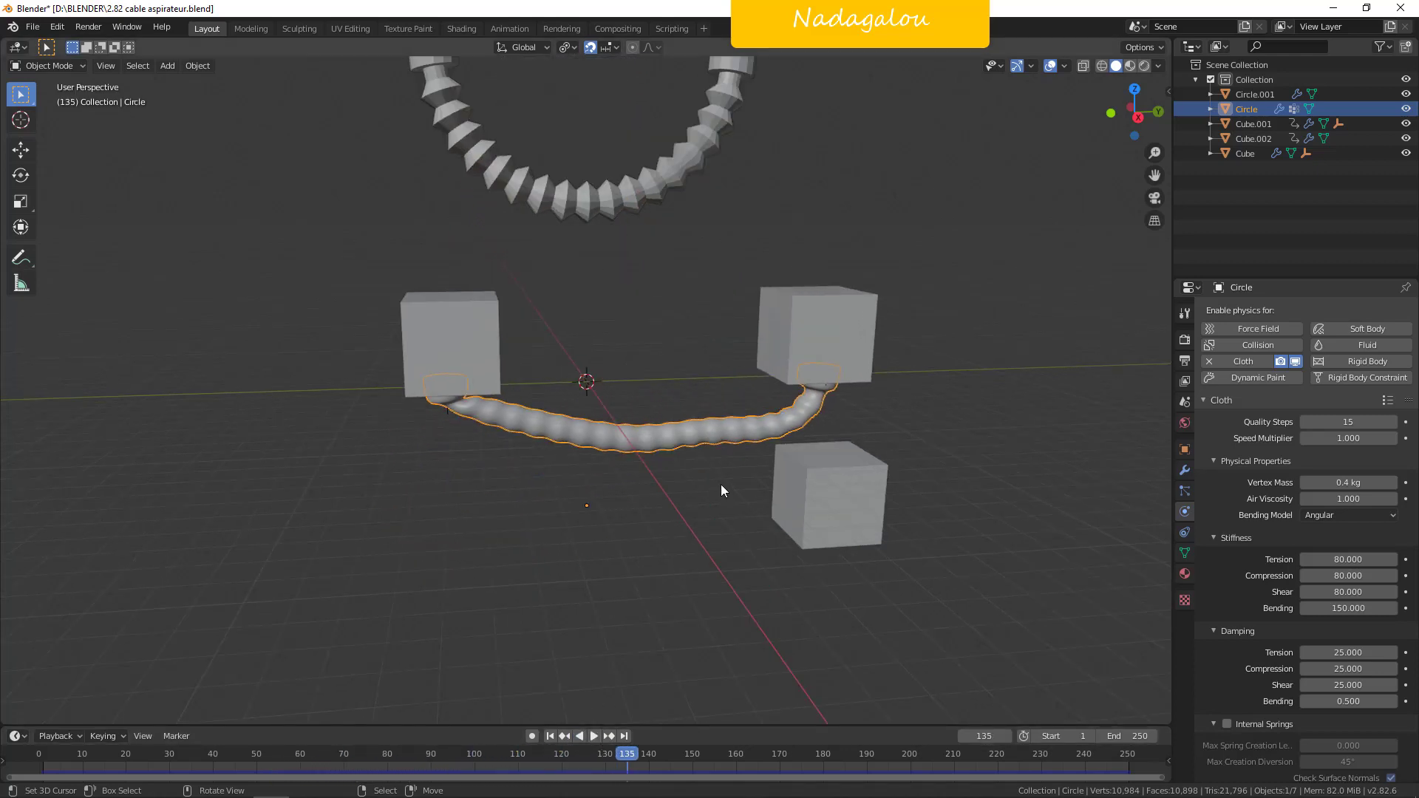
Select the upper cable Circle.001 and remove its 180° Bend Simple Deform modifier.
{"action": "scroll", "coordinate": [720, 485], "scroll_direction": "down", "scroll_amount": 2}
{"action": "middle_click_drag", "start_coordinate": [773, 242], "coordinate": [697, 377], "text": "shift"}
{"action": "scroll", "coordinate": [698, 377], "scroll_direction": "up", "scroll_amount": 2}
{"action": "left_click", "coordinate": [590, 378]}
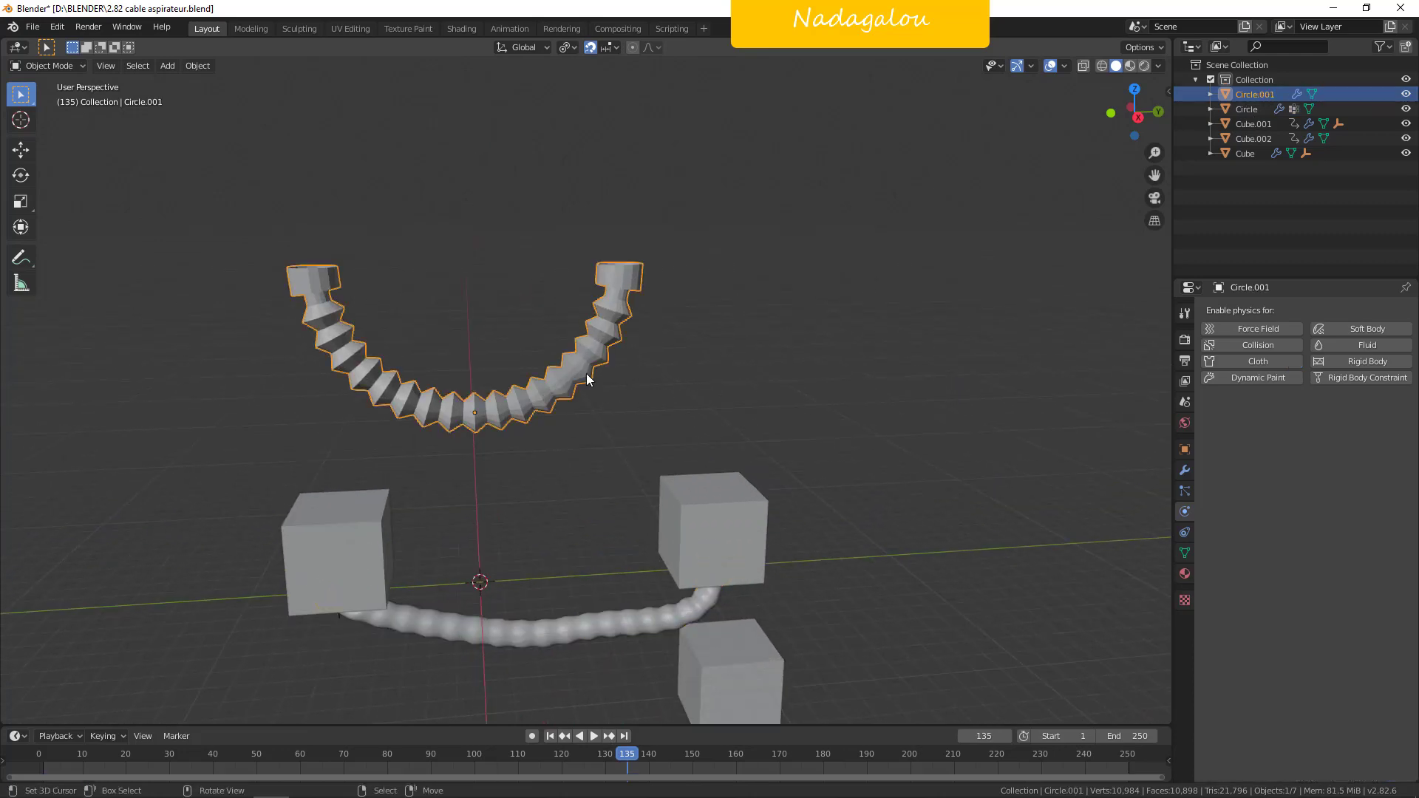
{"action": "left_click", "coordinate": [1184, 472]}
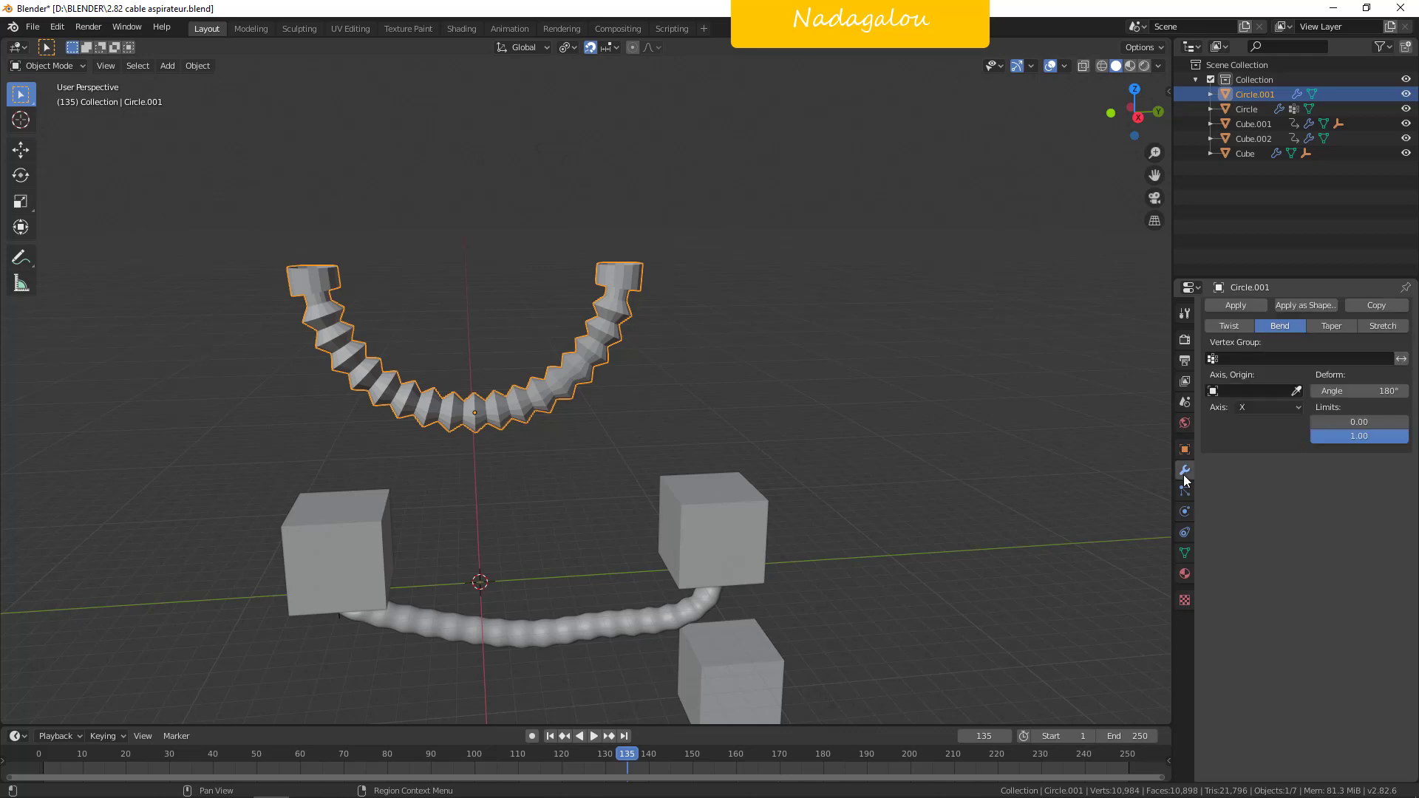
{"action": "scroll", "coordinate": [1256, 470], "scroll_direction": "up", "scroll_amount": 2}
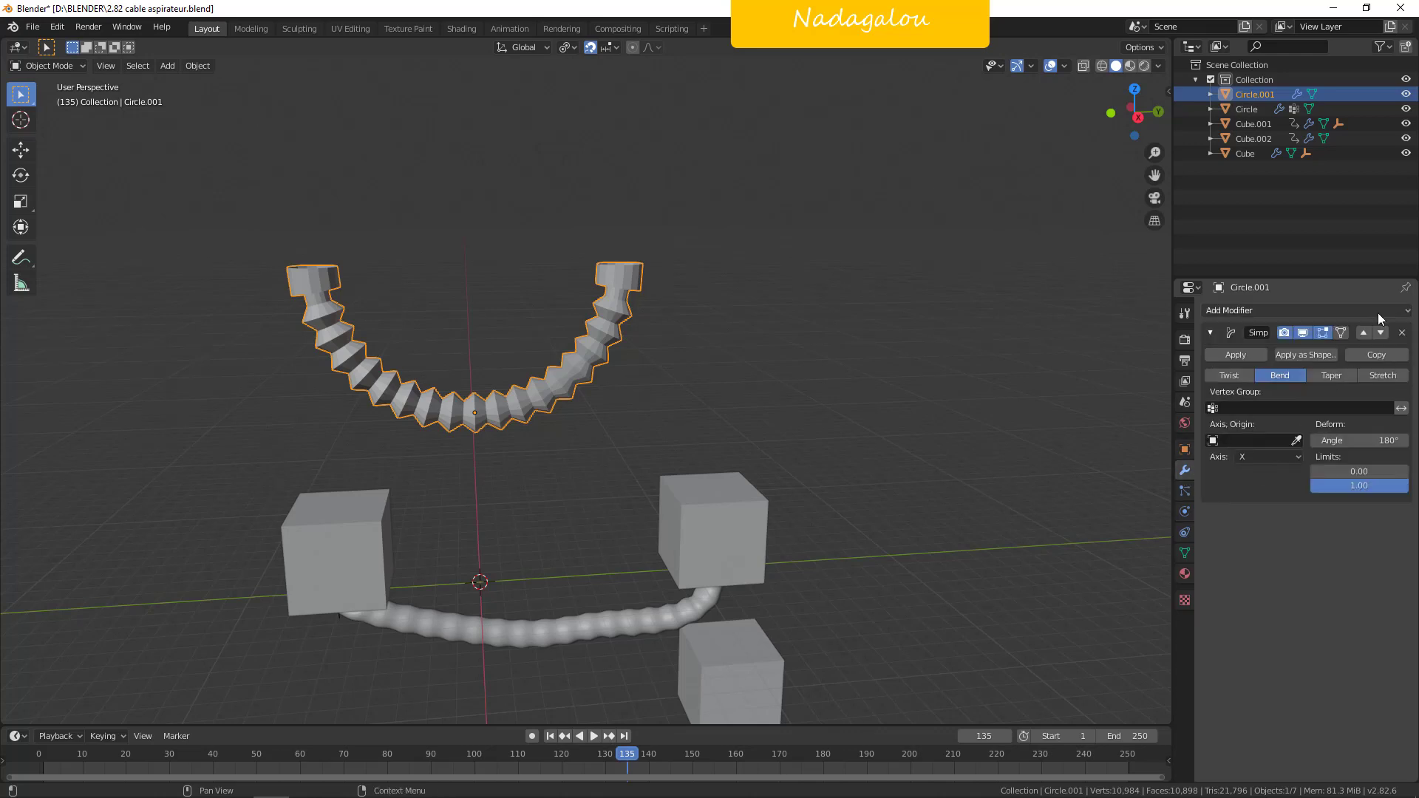
{"action": "left_click", "coordinate": [1403, 337]}
Add a Bezier curve with a 1 m radius at the world origin.
{"action": "scroll", "coordinate": [839, 353], "scroll_direction": "down", "scroll_amount": 2}
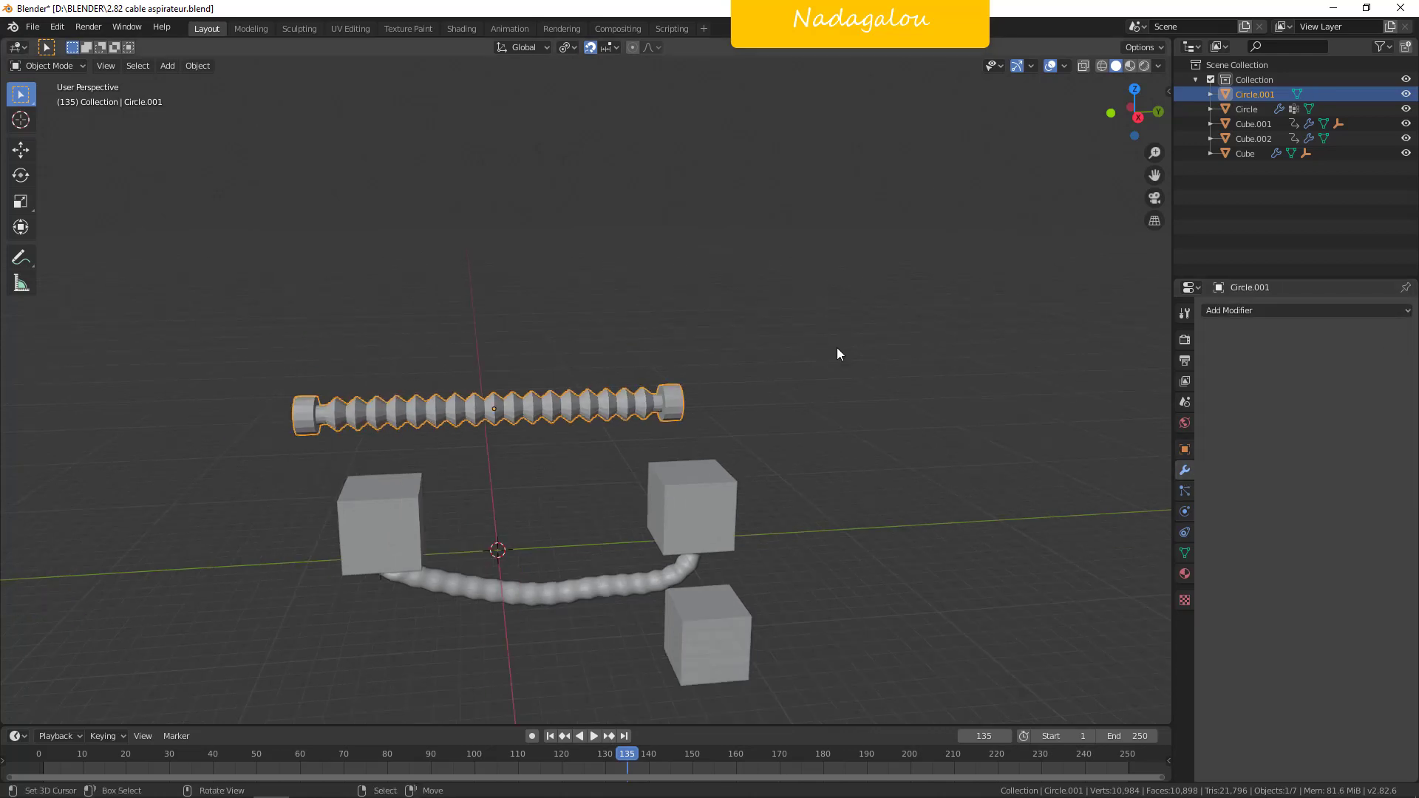
{"action": "key", "text": "shift+a"}
{"action": "mouse_move", "coordinate": [863, 372]}
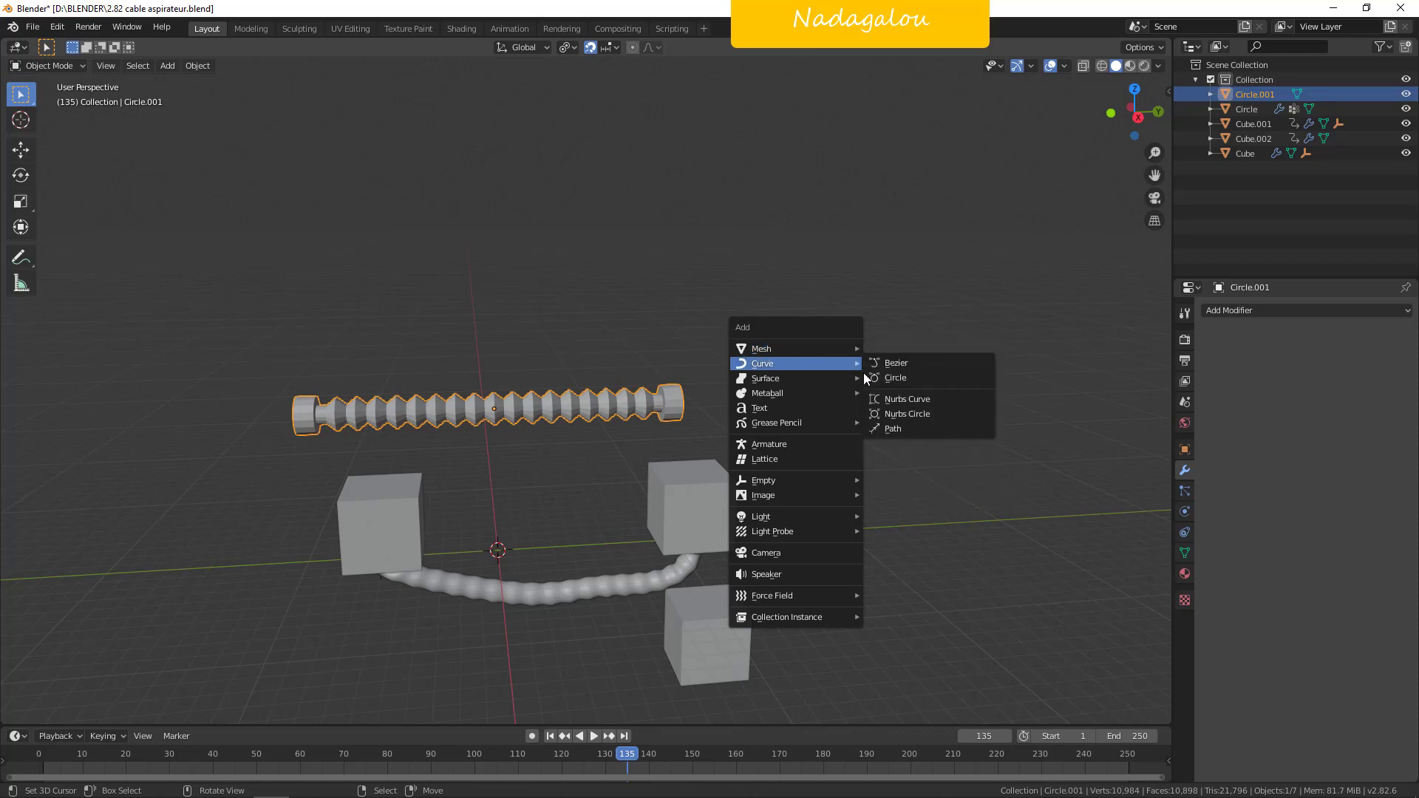
{"action": "left_click", "coordinate": [924, 362]}
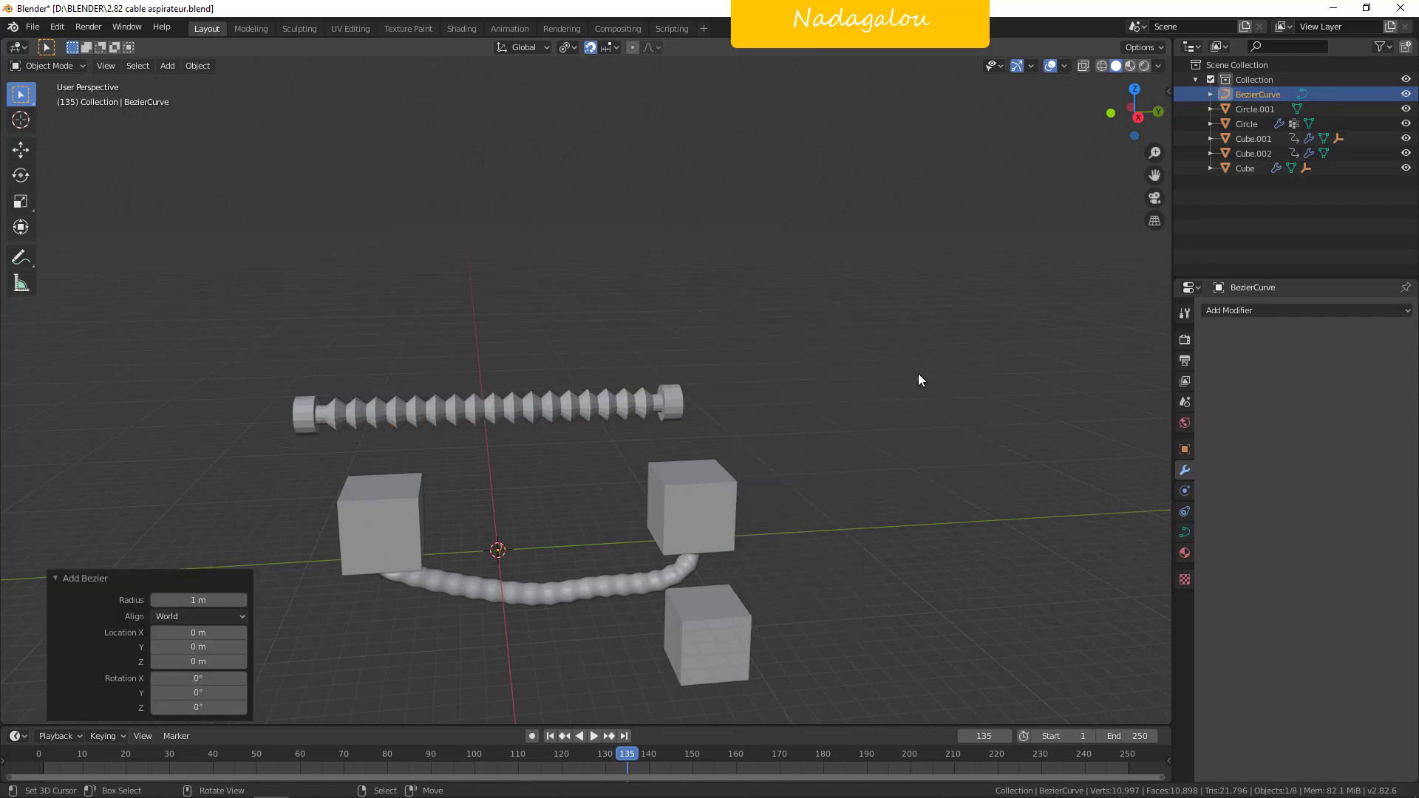
Rotate the Bezier curve 90° about the Z axis and scale it up to about 8.66 times its size.
{"action": "key", "text": "r"}
{"action": "key", "text": "z"}
{"action": "key", "text": "9"}
{"action": "key", "text": "0"}
{"action": "key", "text": "Return"}
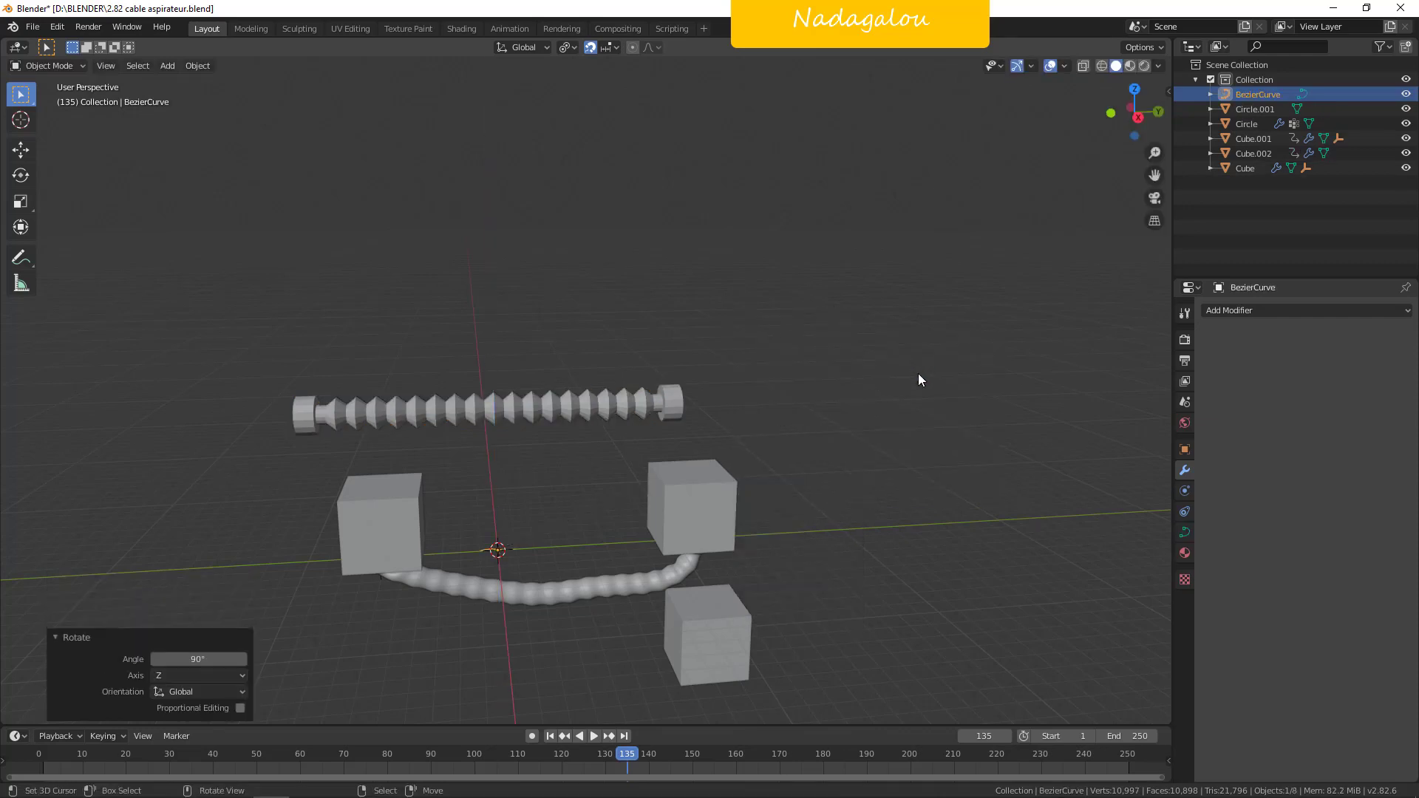
{"action": "key", "text": "s"}
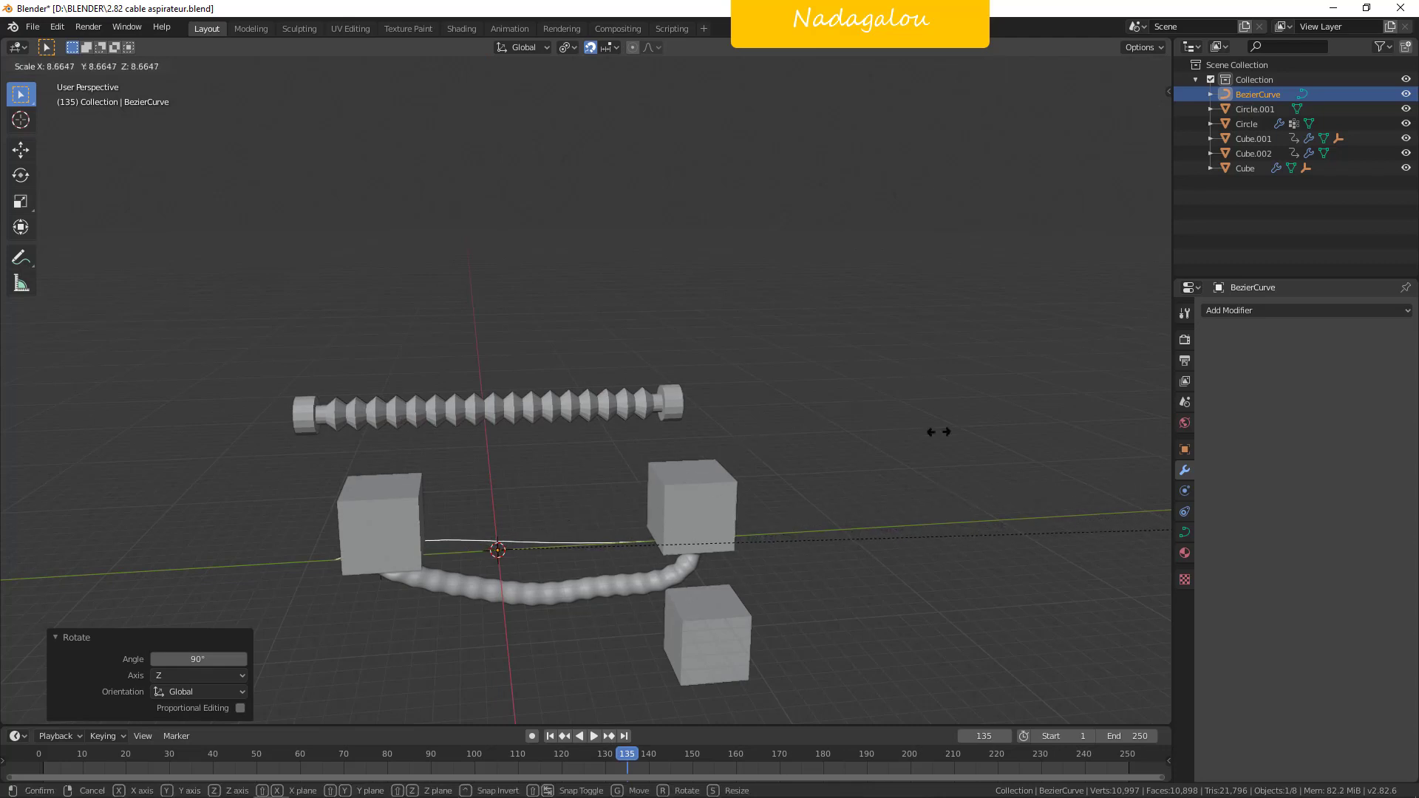
{"action": "left_click", "coordinate": [940, 433]}
Straighten the Bezier curve by recalculating the normals of all its control points.
{"action": "key", "text": "Tab"}
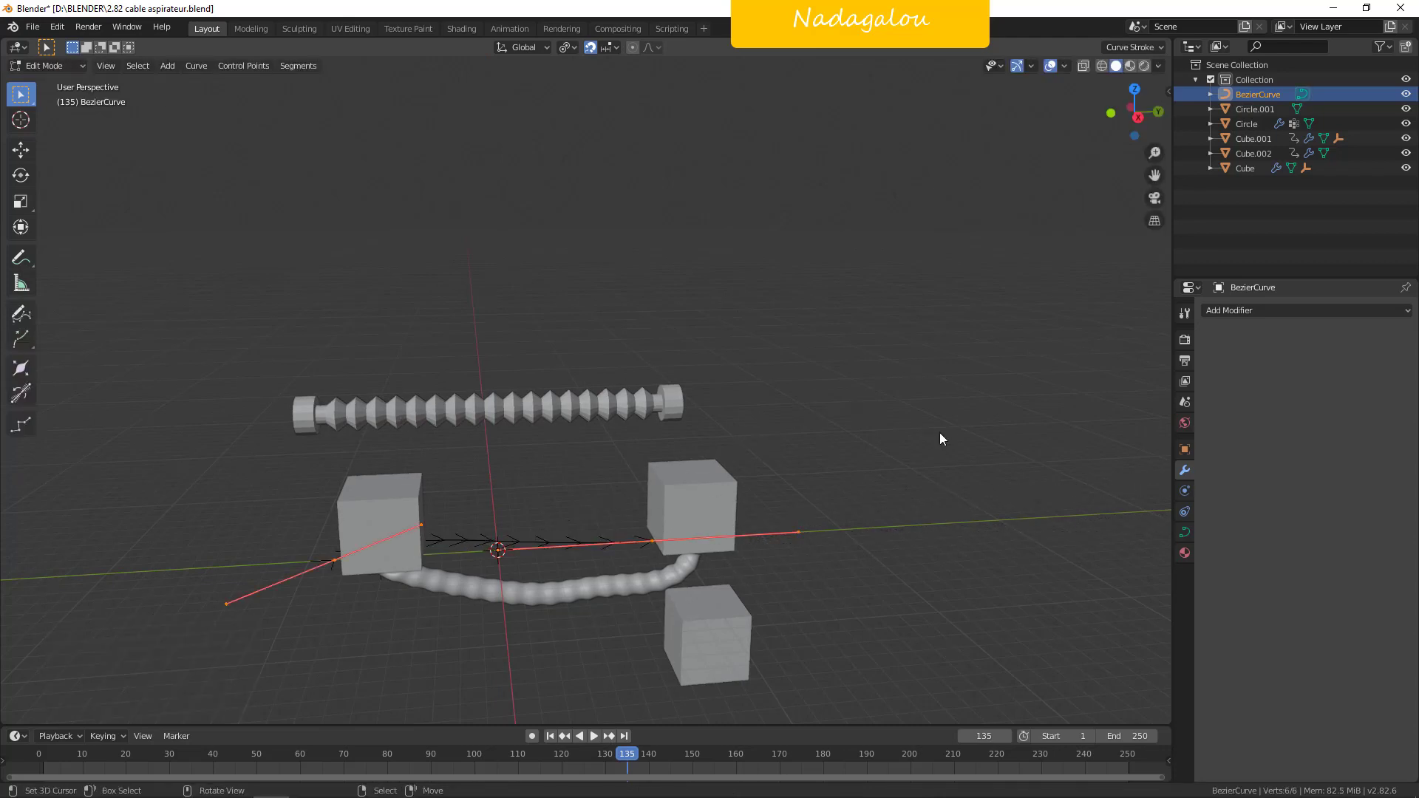
{"action": "right_click", "coordinate": [939, 432]}
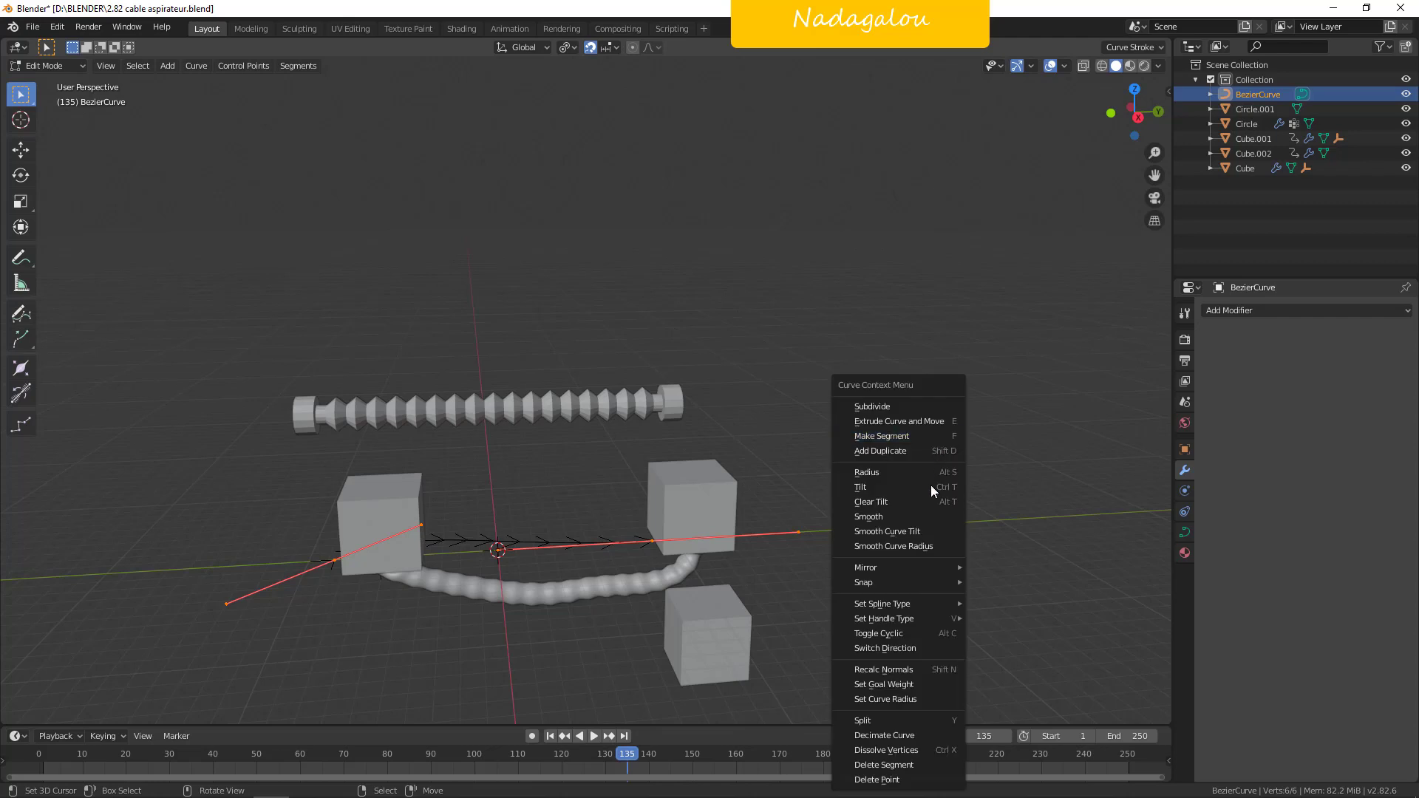
{"action": "left_click", "coordinate": [885, 669]}
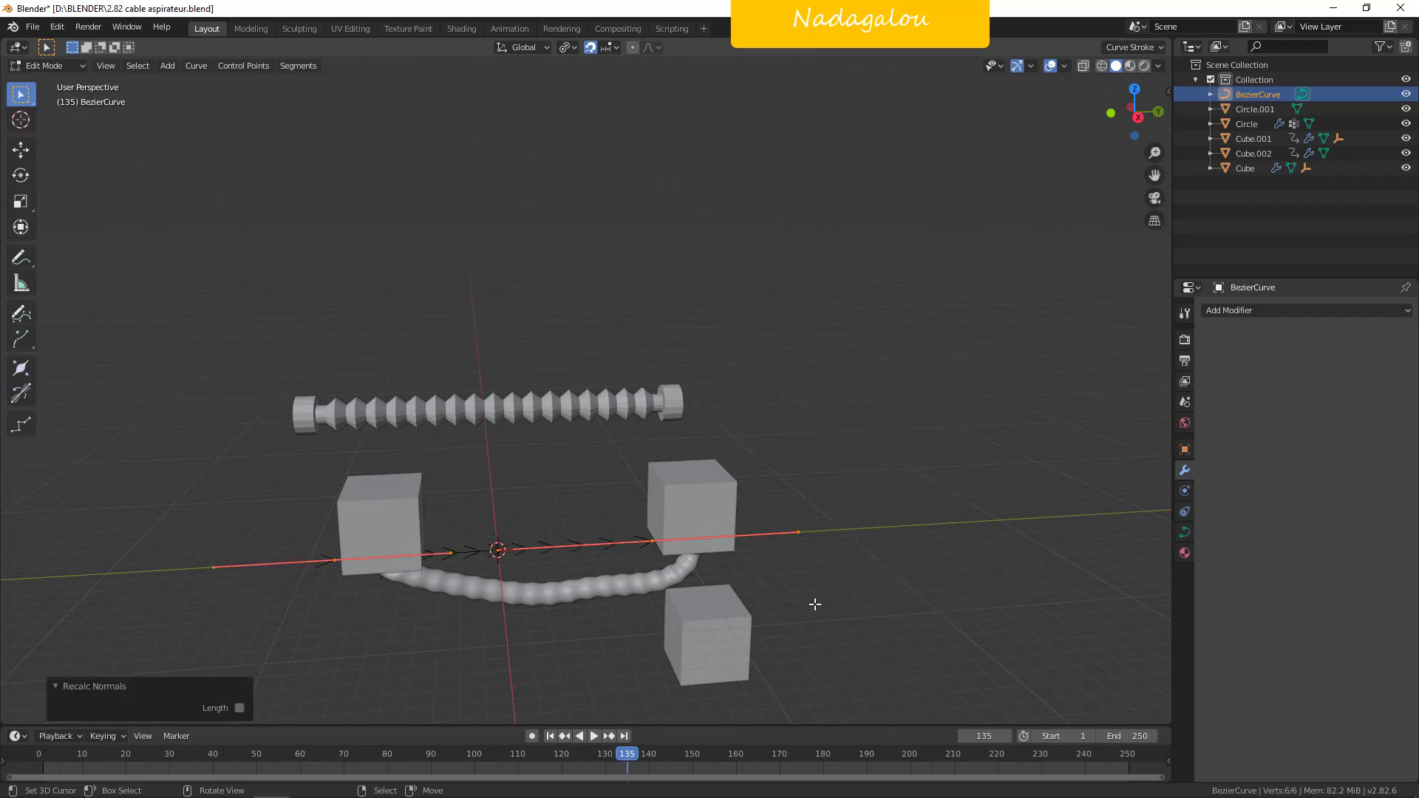
Move the whole Bezier curve 12 m up along the global Z axis, above the upper cable.
{"action": "key", "text": "KP_3"}
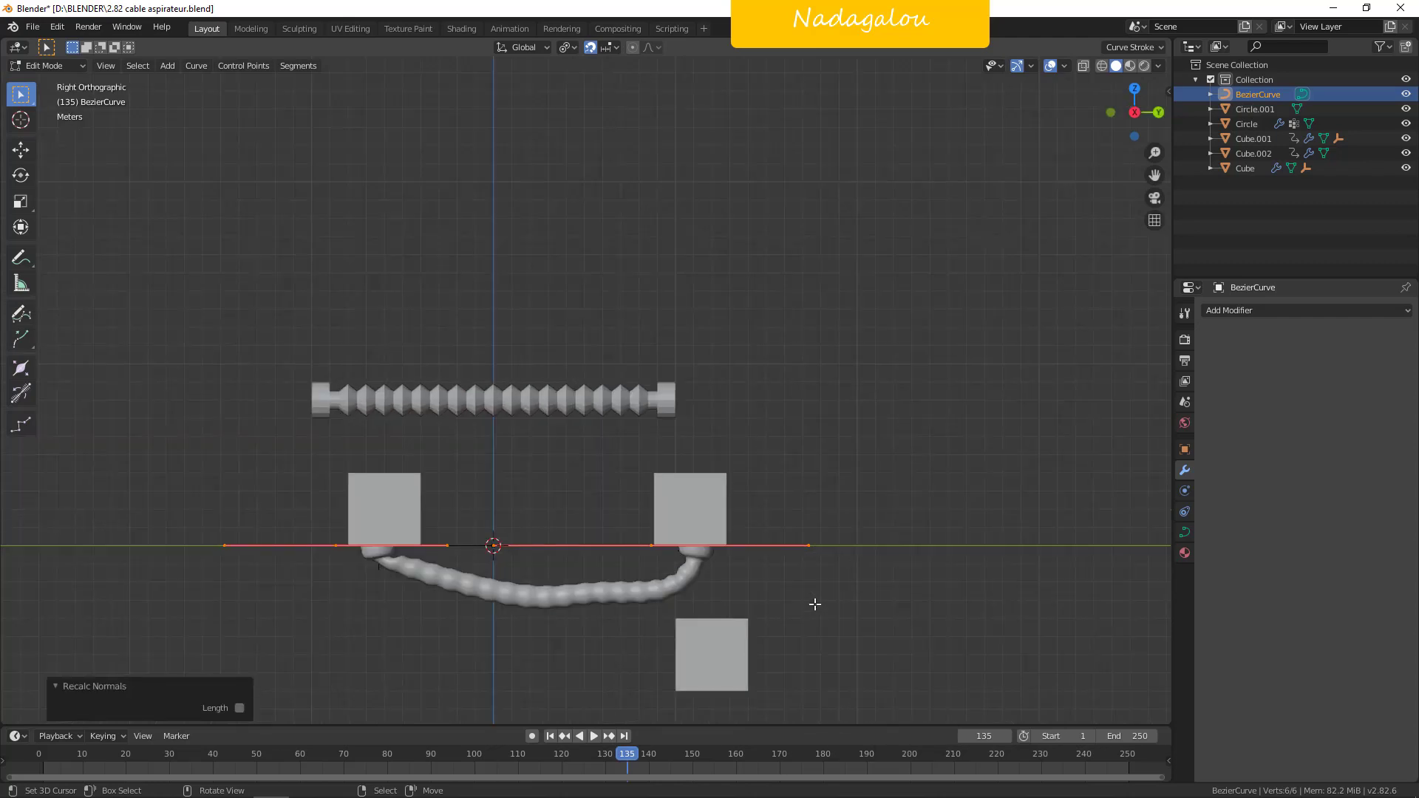
{"action": "key", "text": "Tab"}
{"action": "key", "text": "g"}
{"action": "key", "text": "z"}
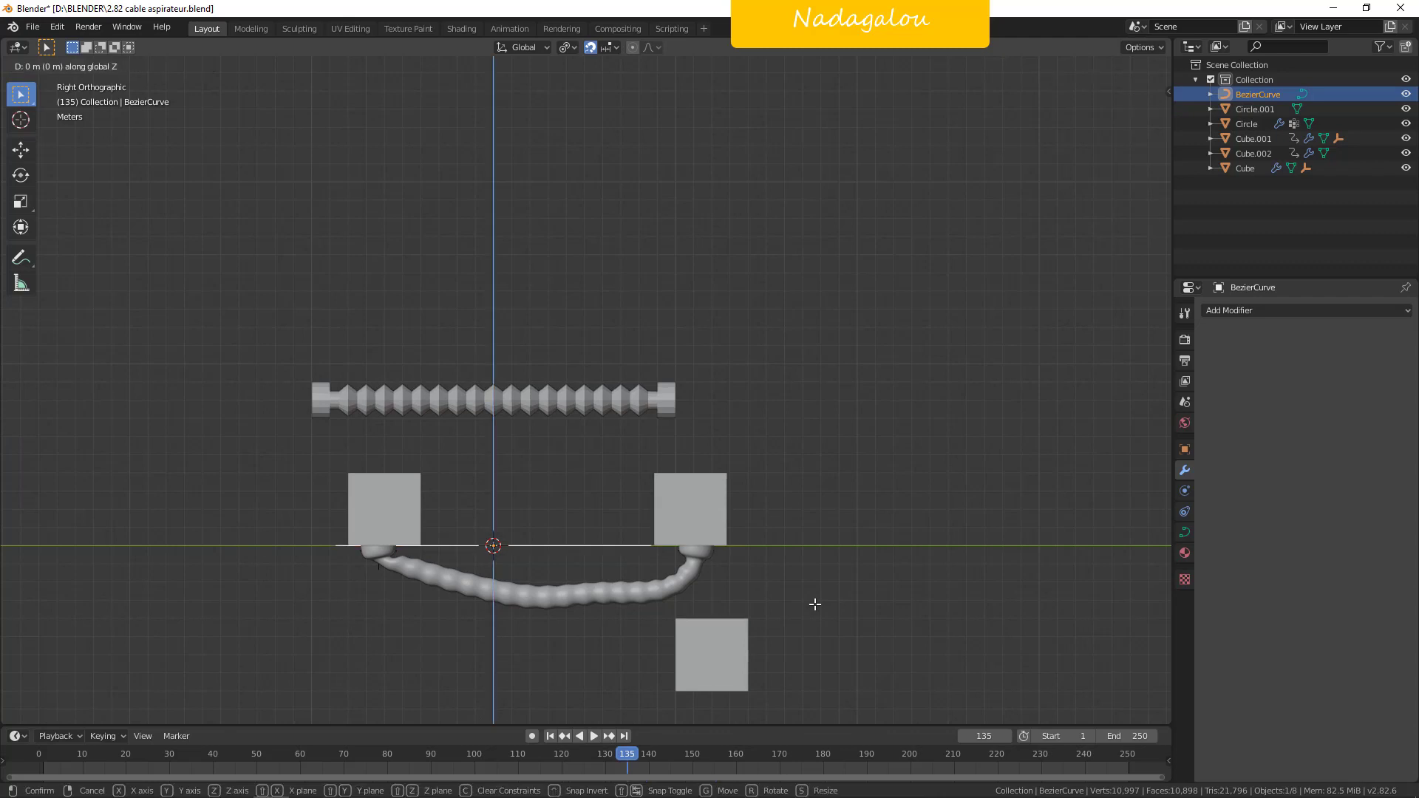
{"action": "left_click", "coordinate": [756, 392]}
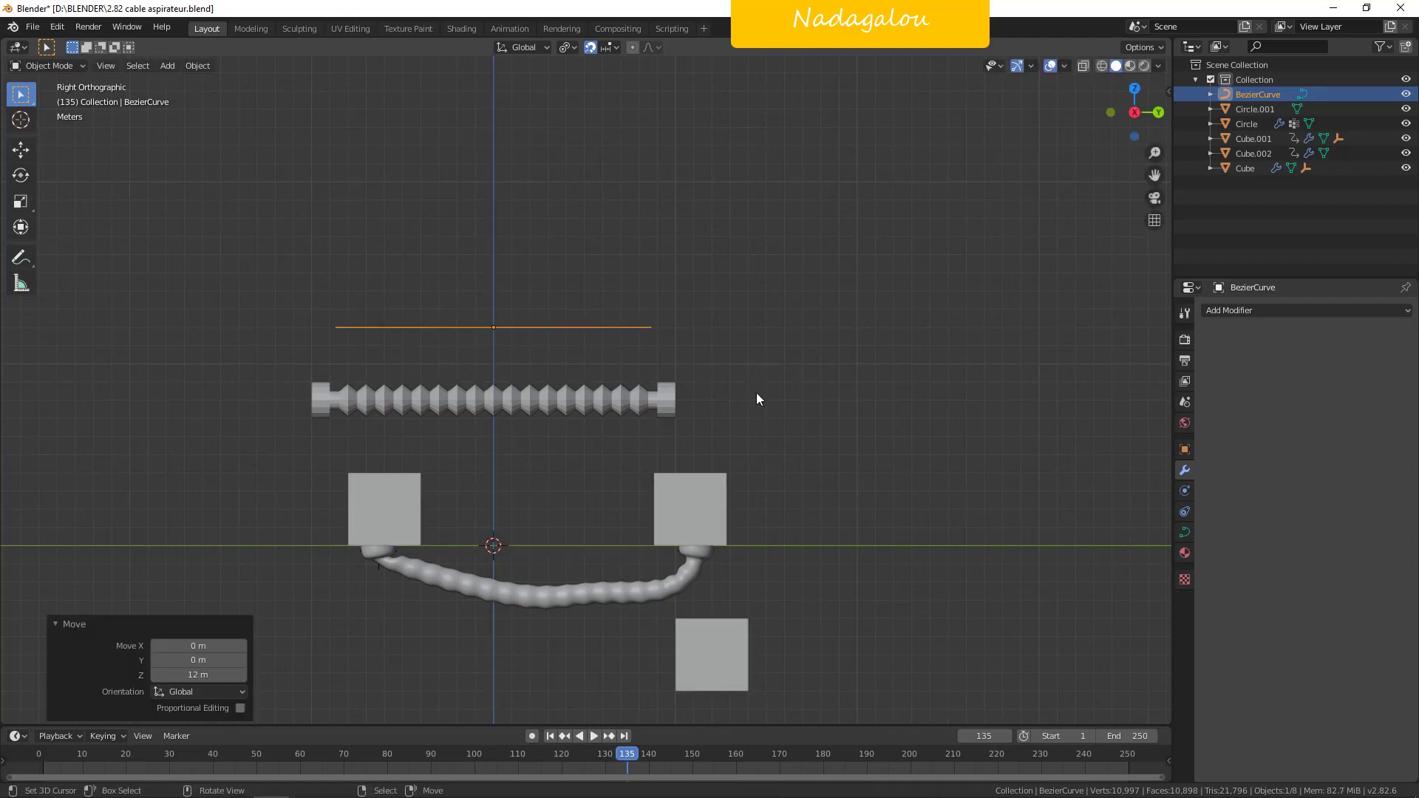
Give the Bezier curve a bevel depth of 0.01 m in its geometry settings.
{"action": "scroll", "coordinate": [651, 362], "scroll_direction": "up", "scroll_amount": 2}
{"action": "left_click", "coordinate": [703, 400]}
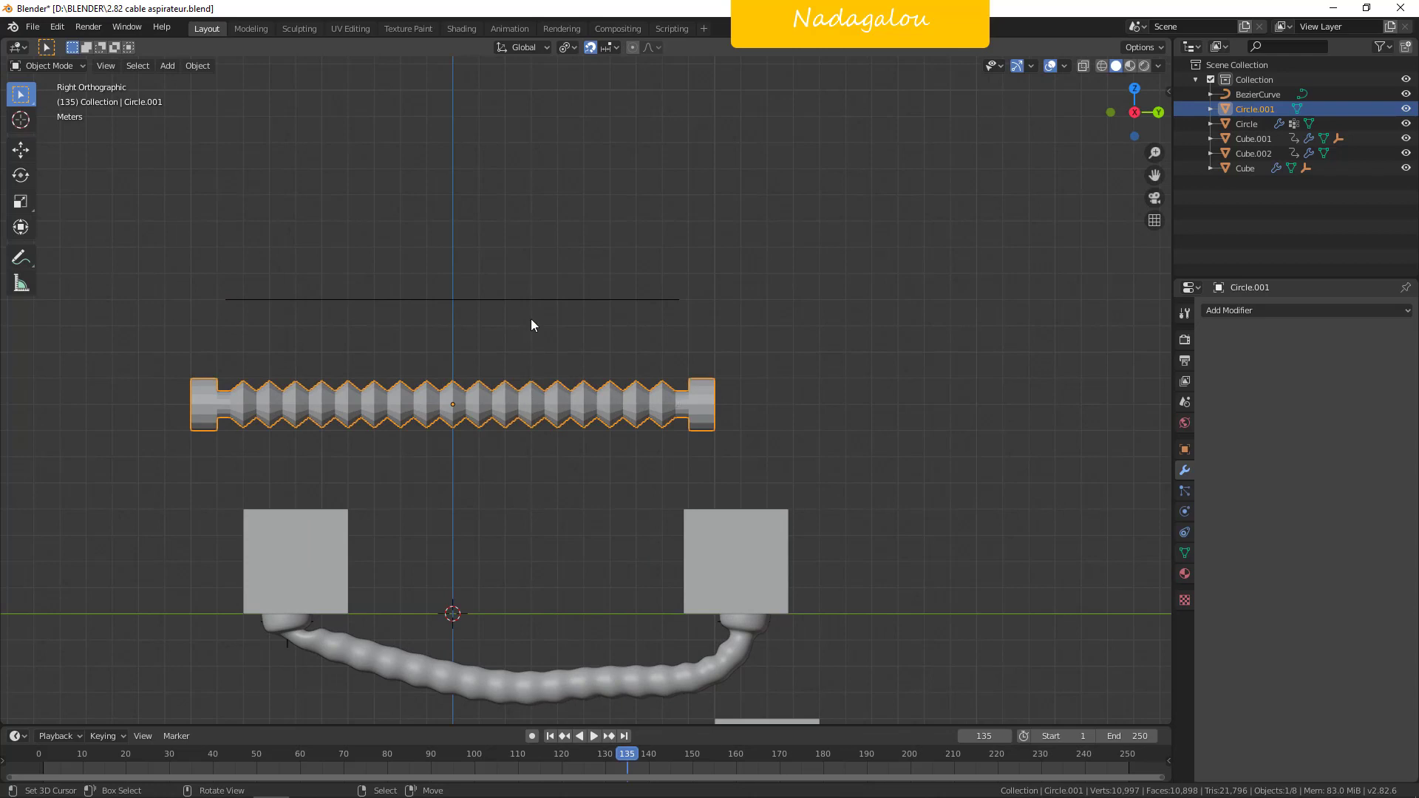
{"action": "left_click", "coordinate": [547, 300]}
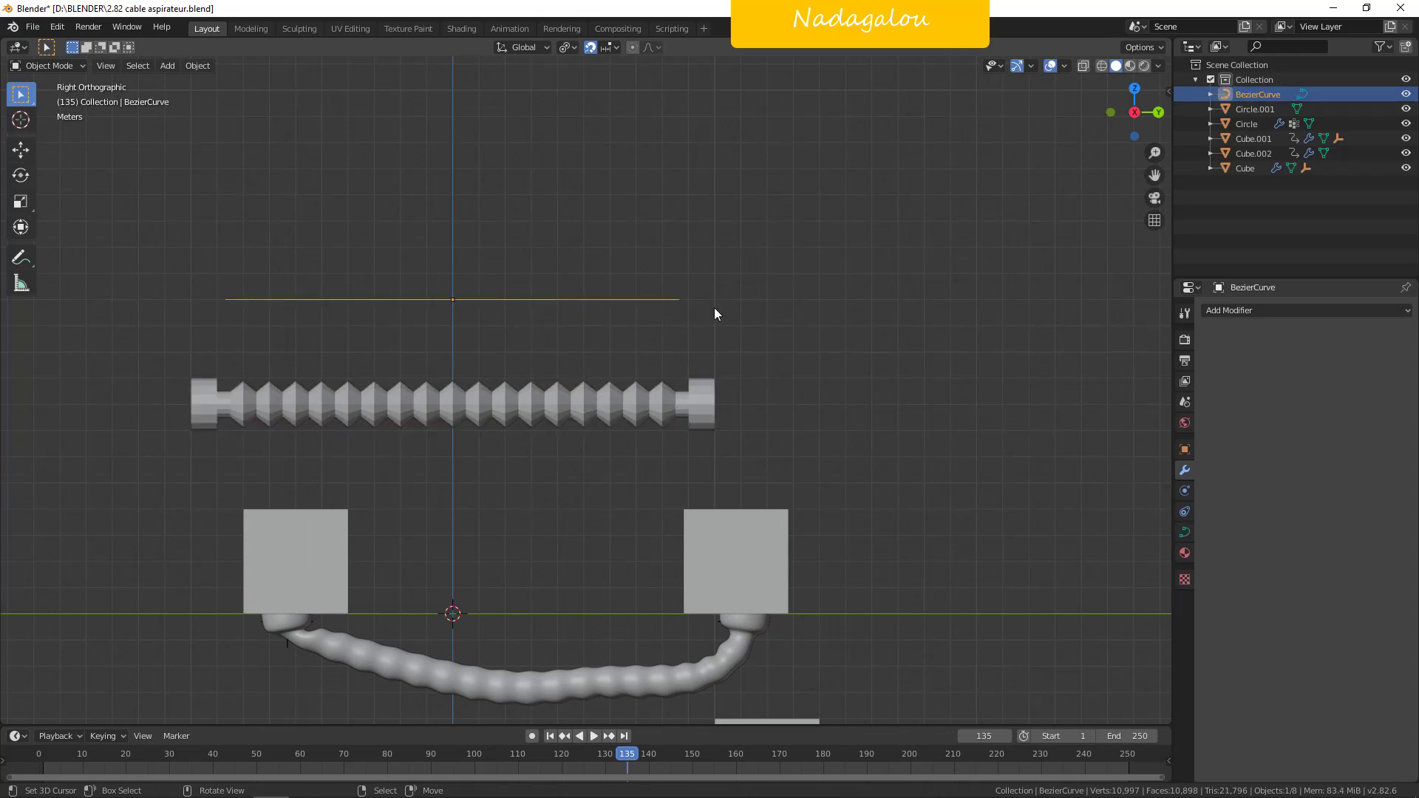
{"action": "middle_click_drag", "start_coordinate": [716, 310], "coordinate": [586, 351]}
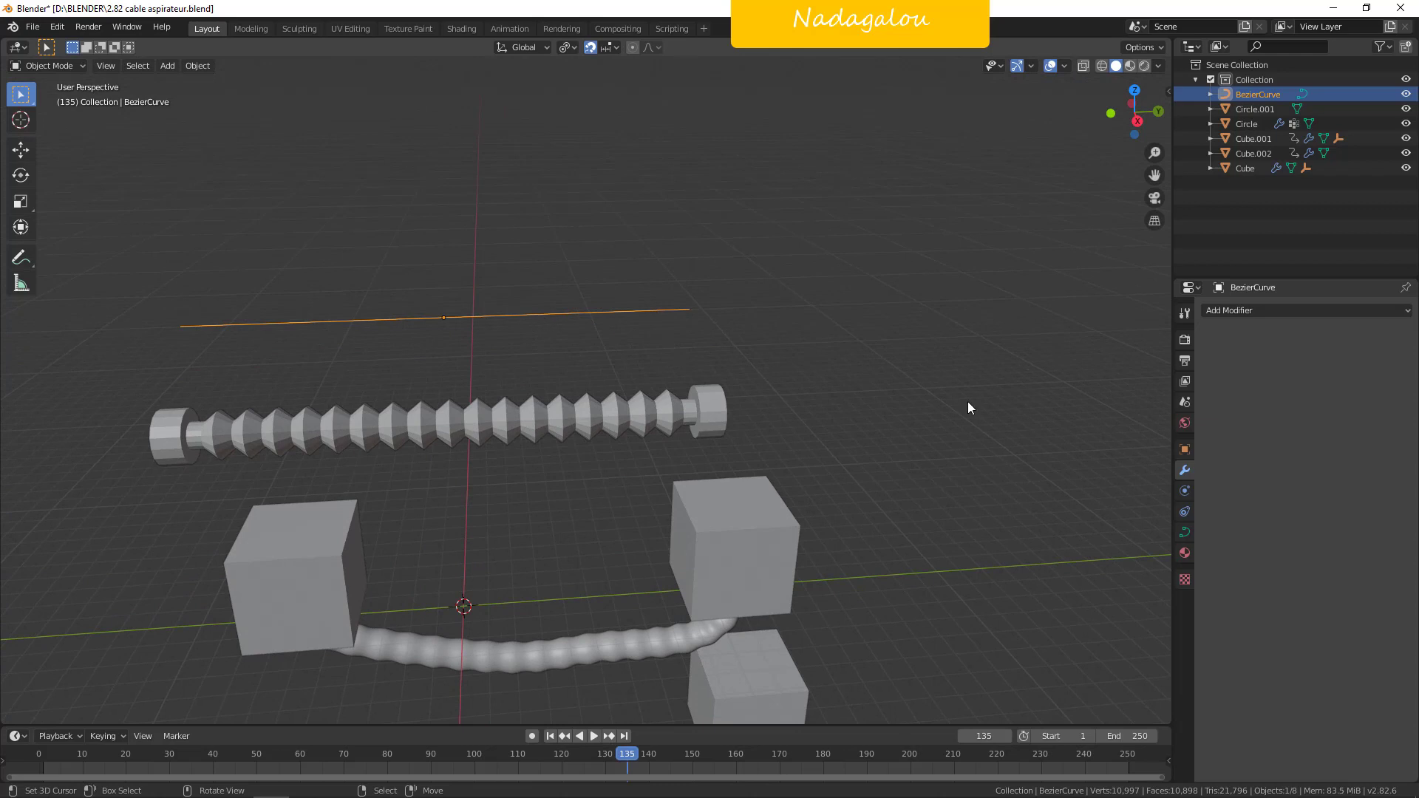
{"action": "left_click", "coordinate": [1185, 532]}
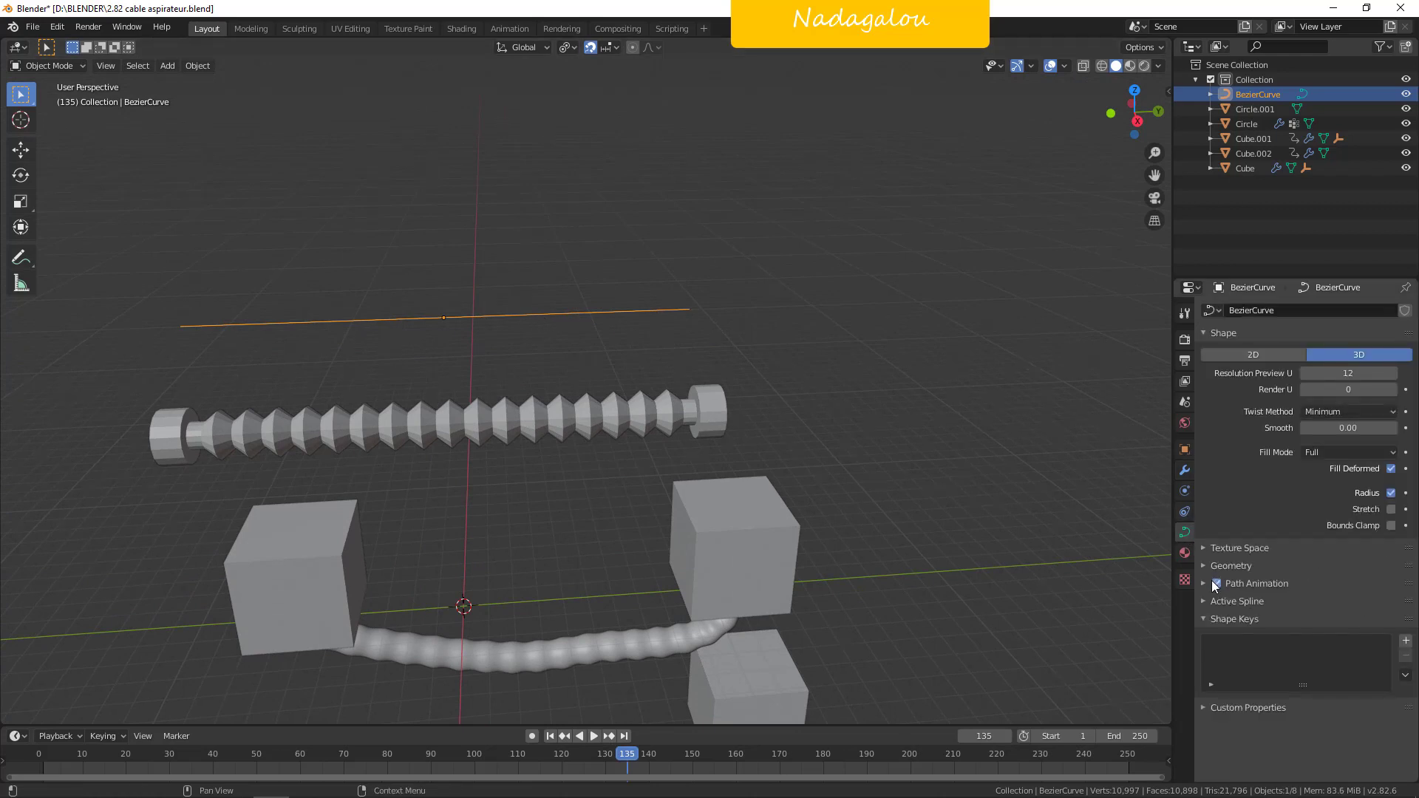
{"action": "left_click", "coordinate": [1203, 567]}
{"action": "left_click", "coordinate": [1393, 681]}
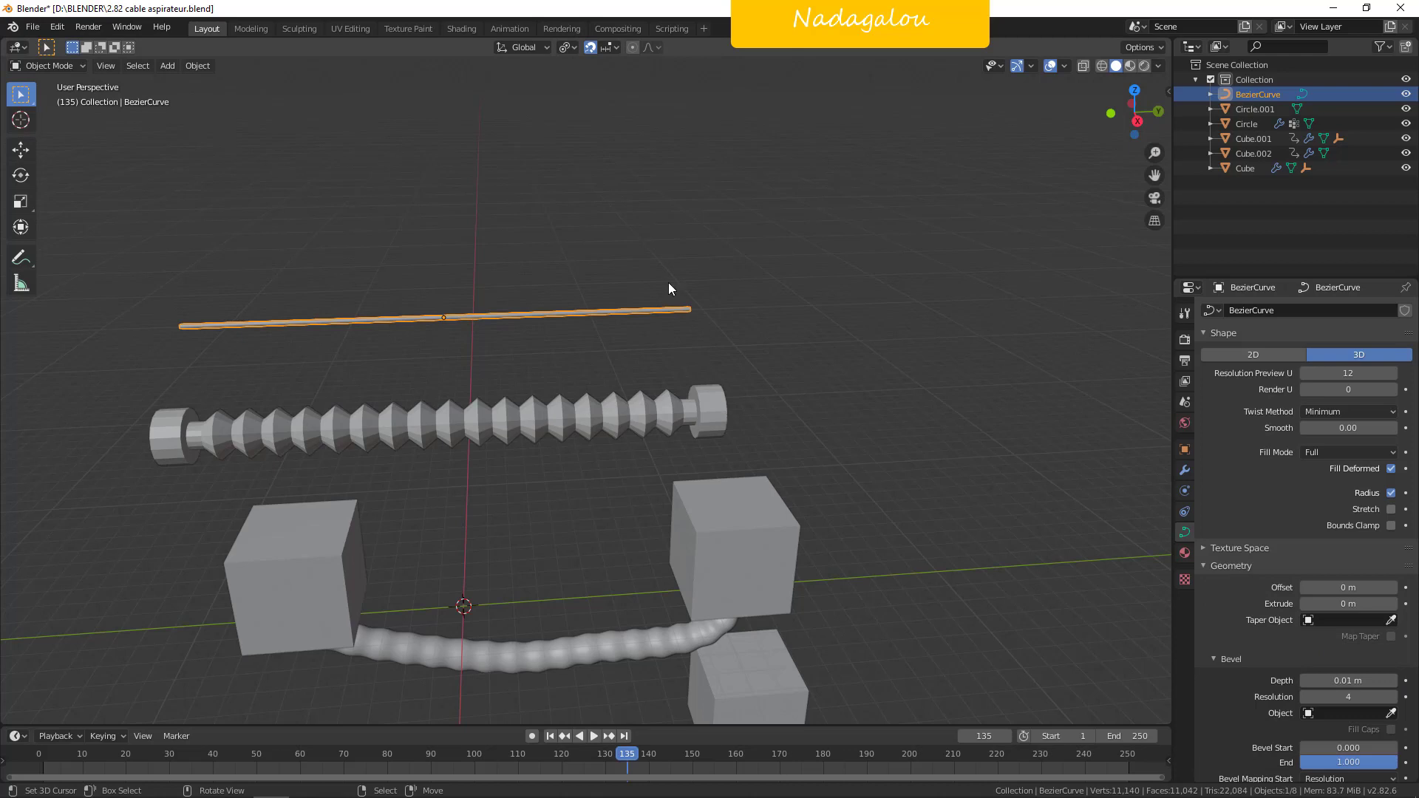
Subdivide the Bezier curve with two cuts to add inner control points.
{"action": "key", "text": "Tab"}
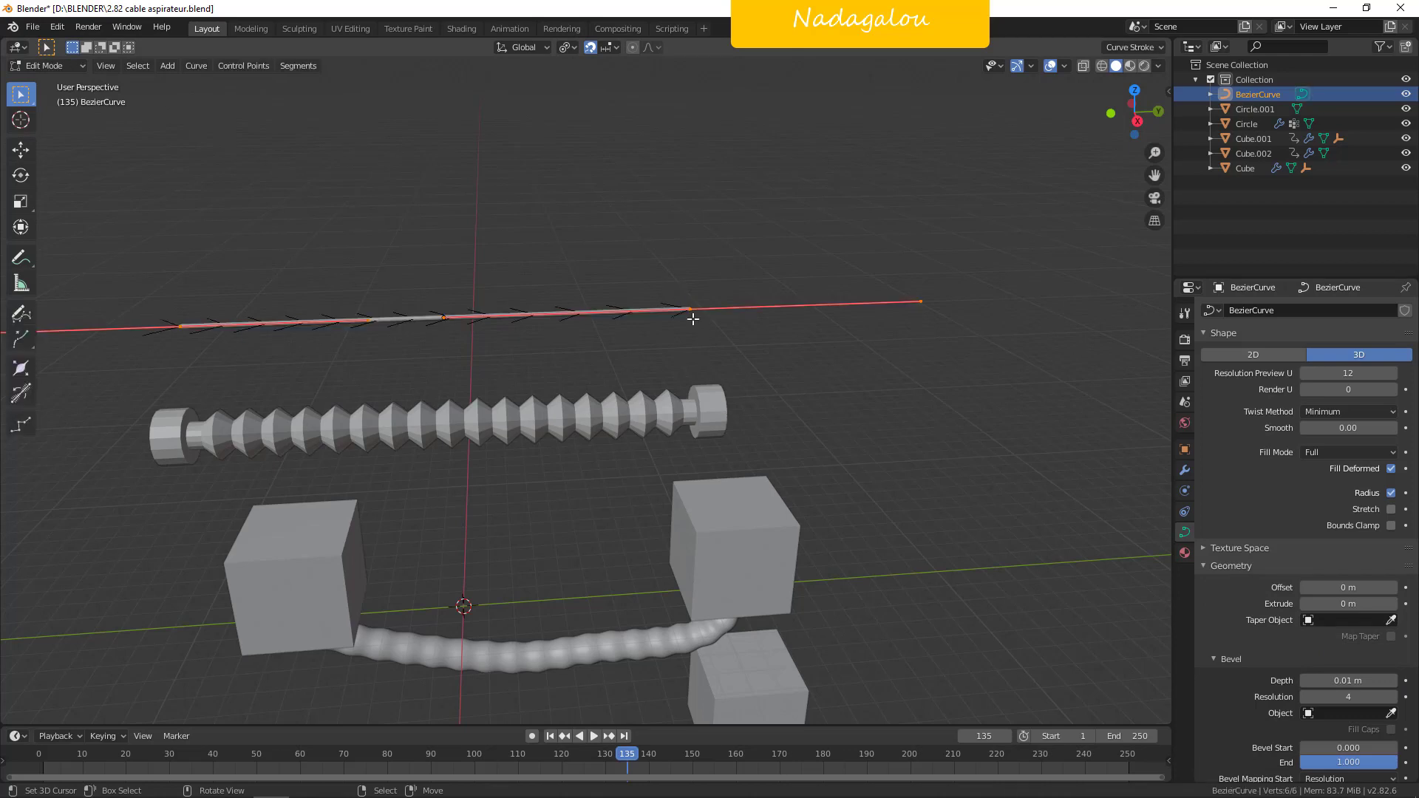
{"action": "key", "text": "KP_3"}
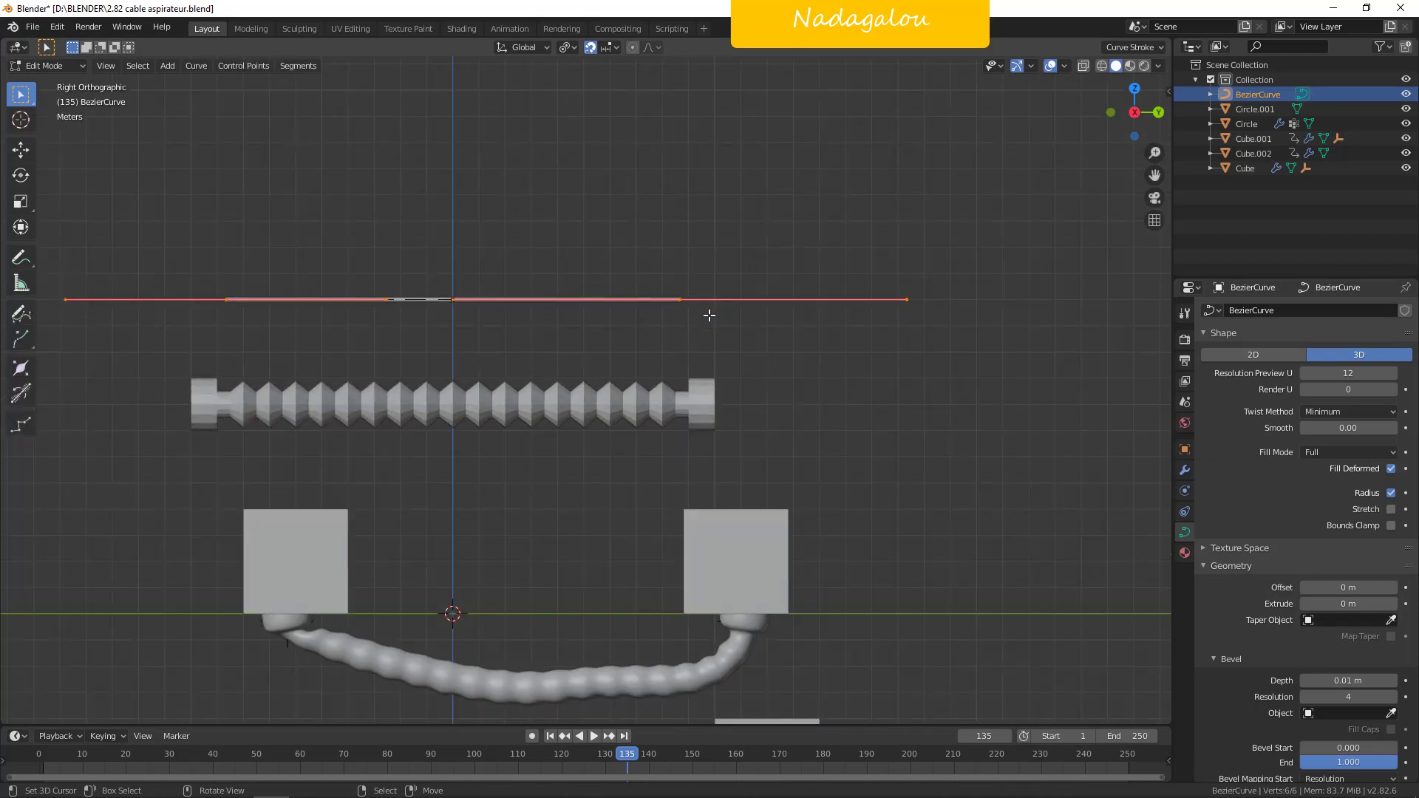
{"action": "key", "text": "w"}
{"action": "key", "text": "w"}
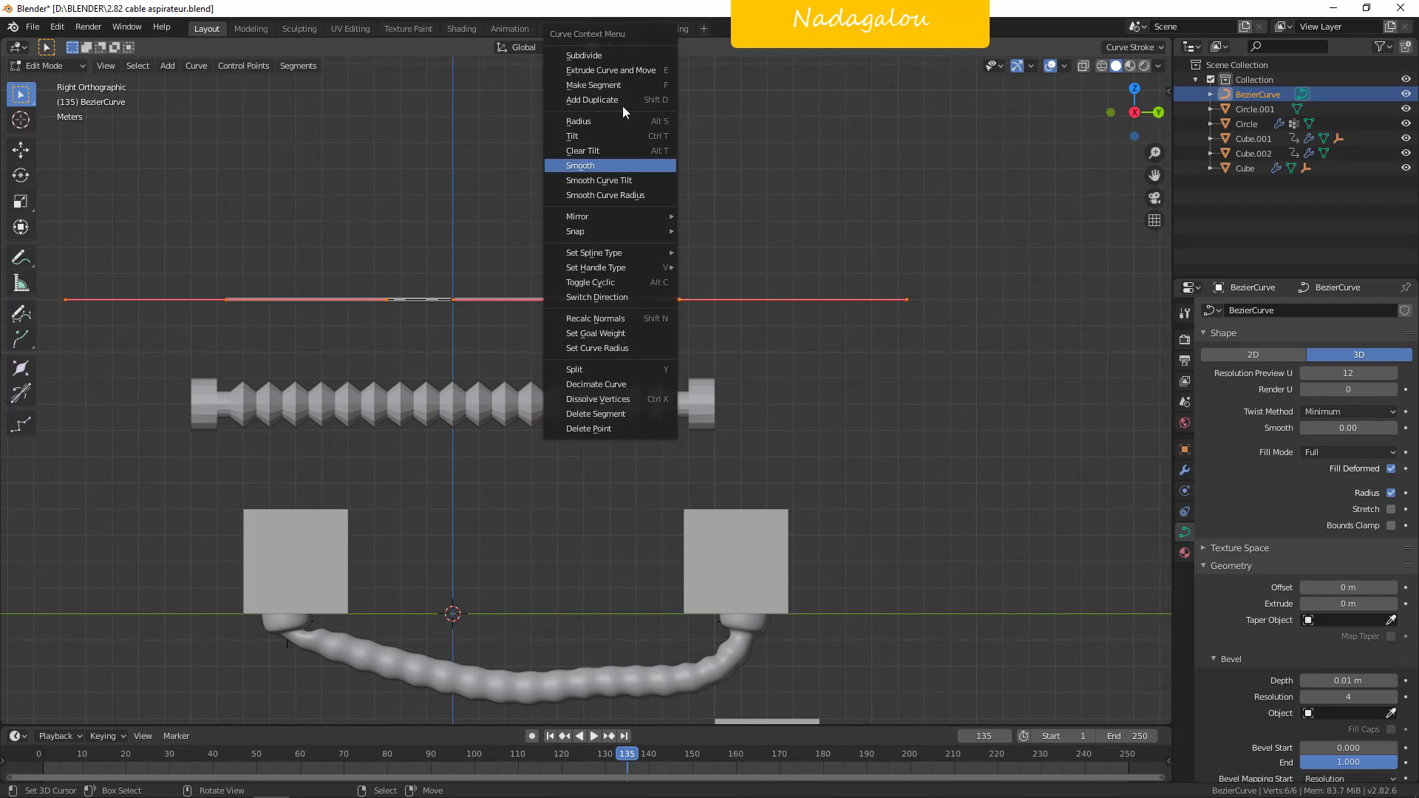
{"action": "left_click", "coordinate": [613, 59]}
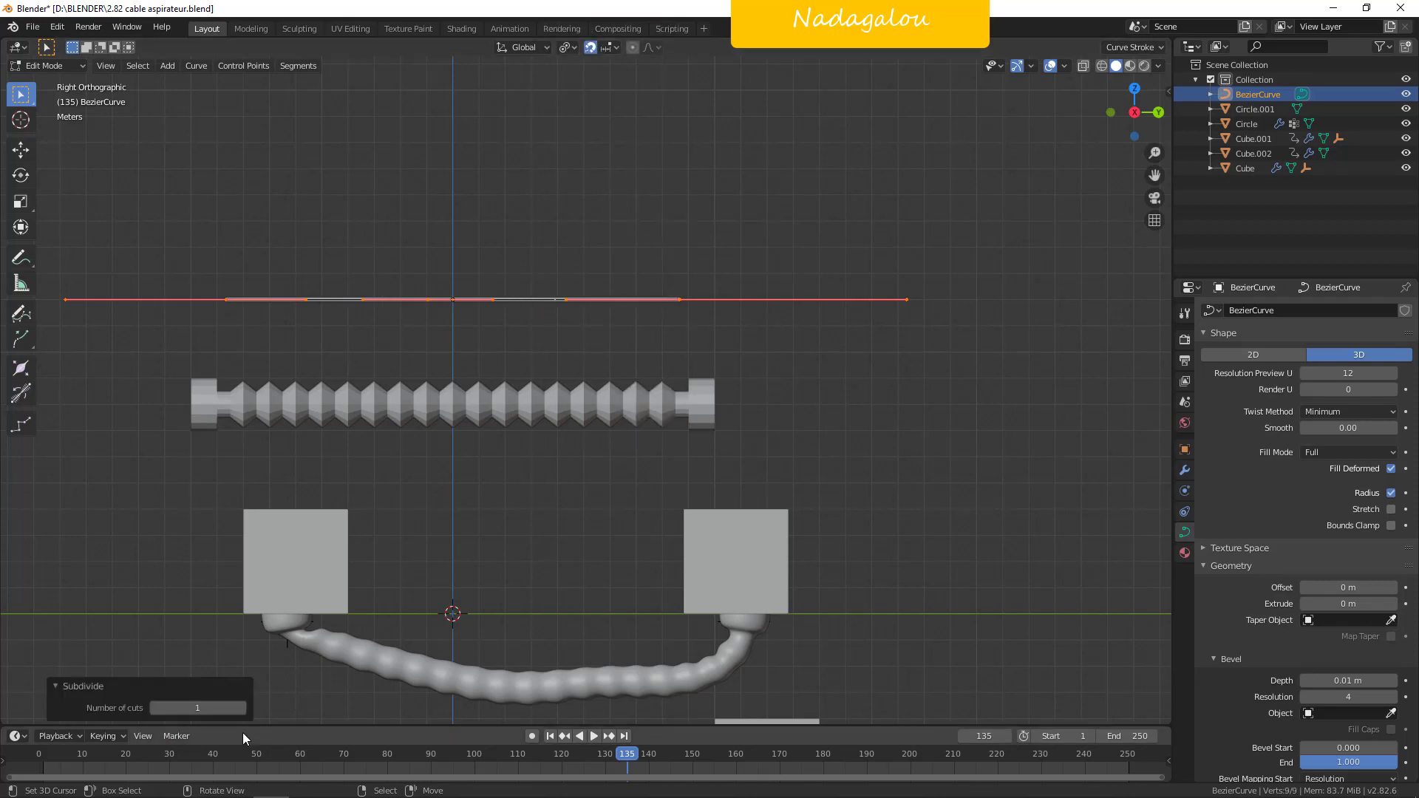
{"action": "left_click", "coordinate": [241, 709]}
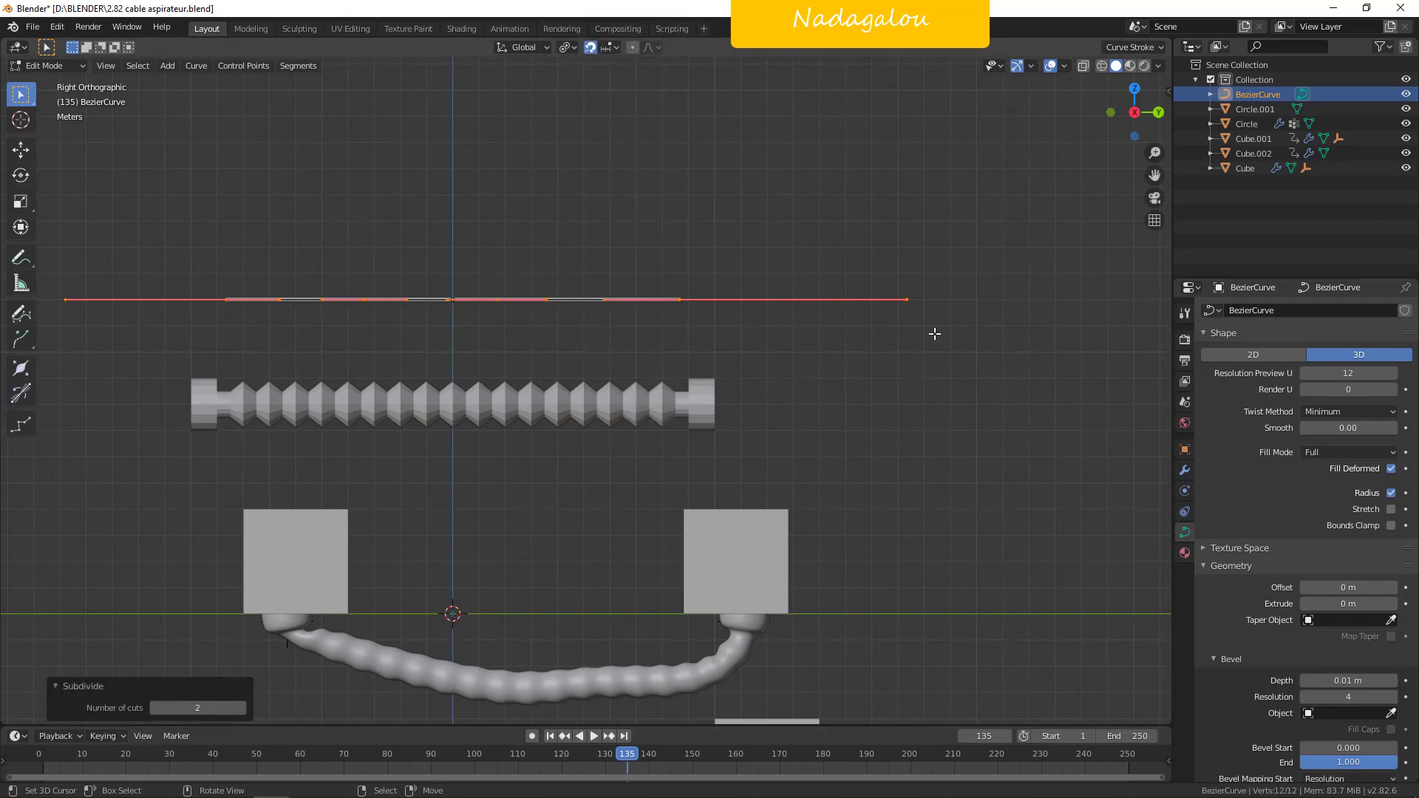
Shorten the handles of the curve's two end points, scaling the right ones to about 0.3 and the left ones to about 0.33.
{"action": "left_click", "coordinate": [677, 301]}
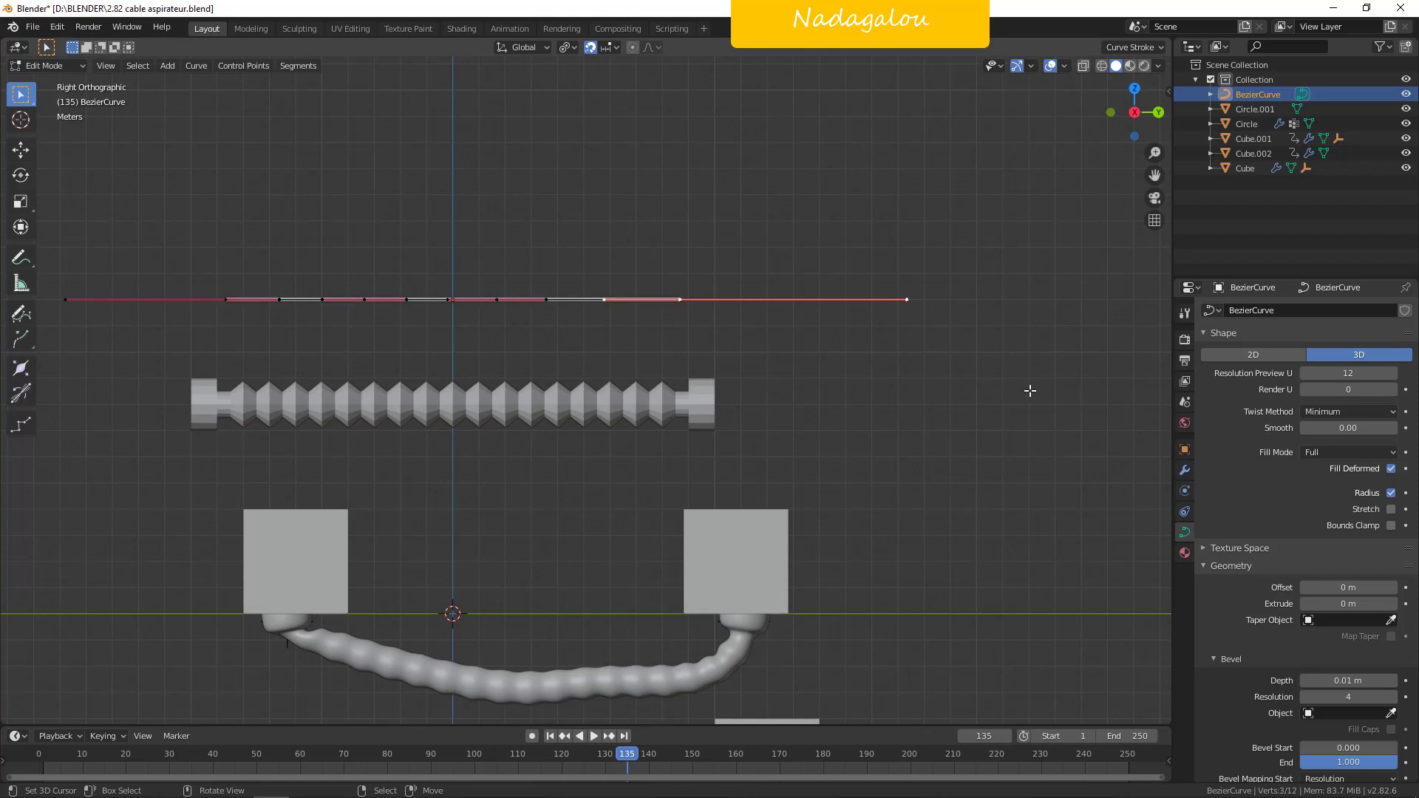
{"action": "key", "text": "s"}
{"action": "left_click", "coordinate": [785, 330]}
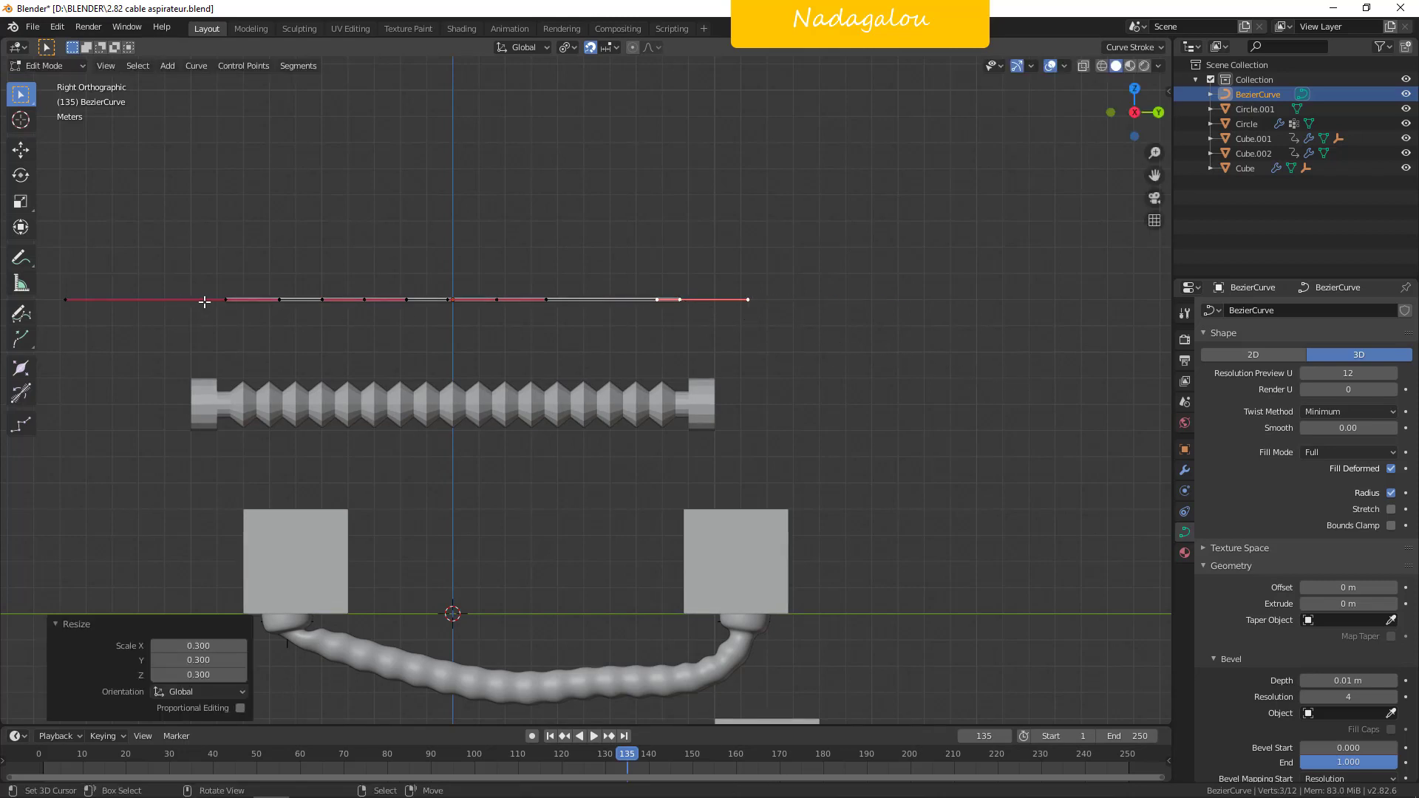
{"action": "key", "text": "s"}
{"action": "left_click", "coordinate": [403, 337]}
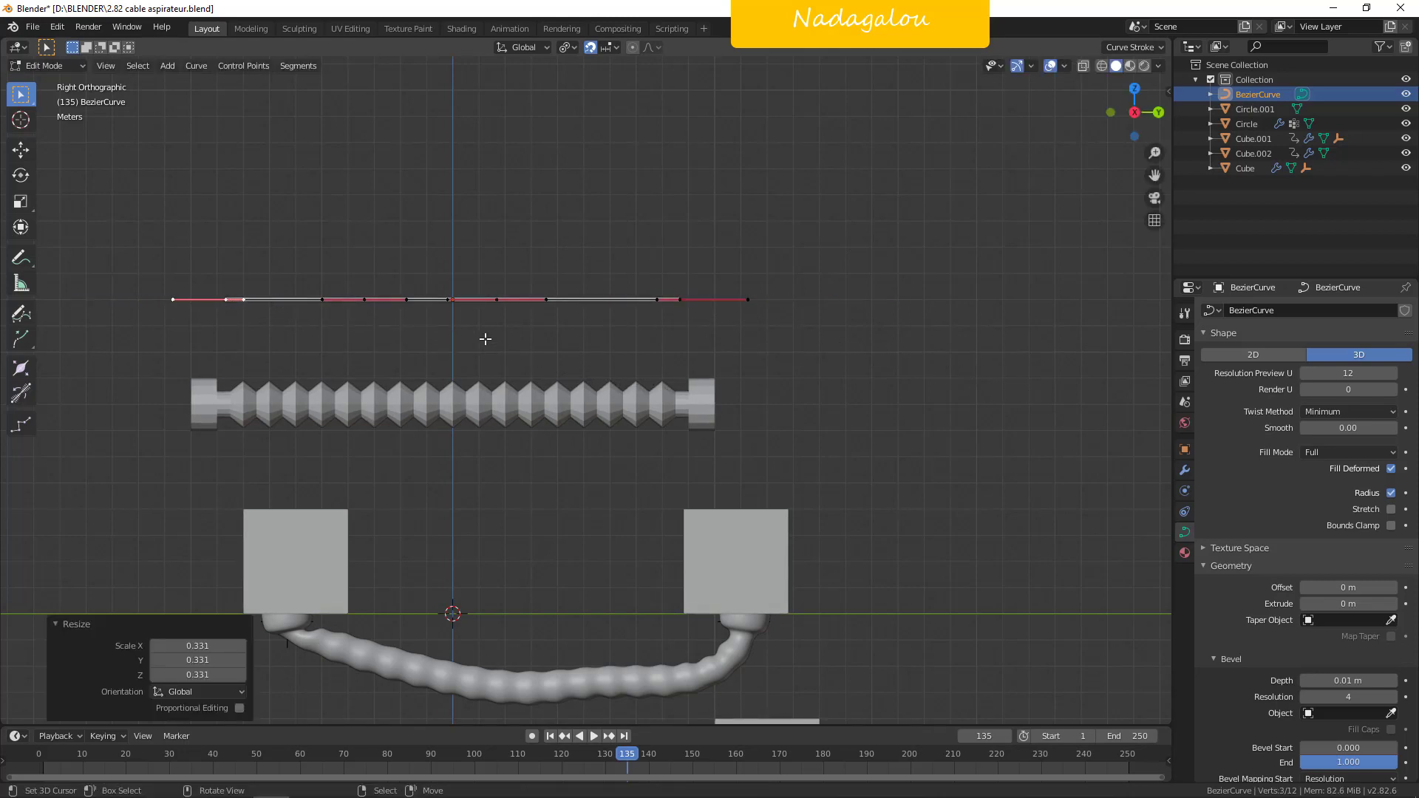
Lower the curve's right inner point by about 2 m and rotate the right end point's handles by about -47.6°.
{"action": "left_click", "coordinate": [495, 299]}
{"action": "key", "text": "g"}
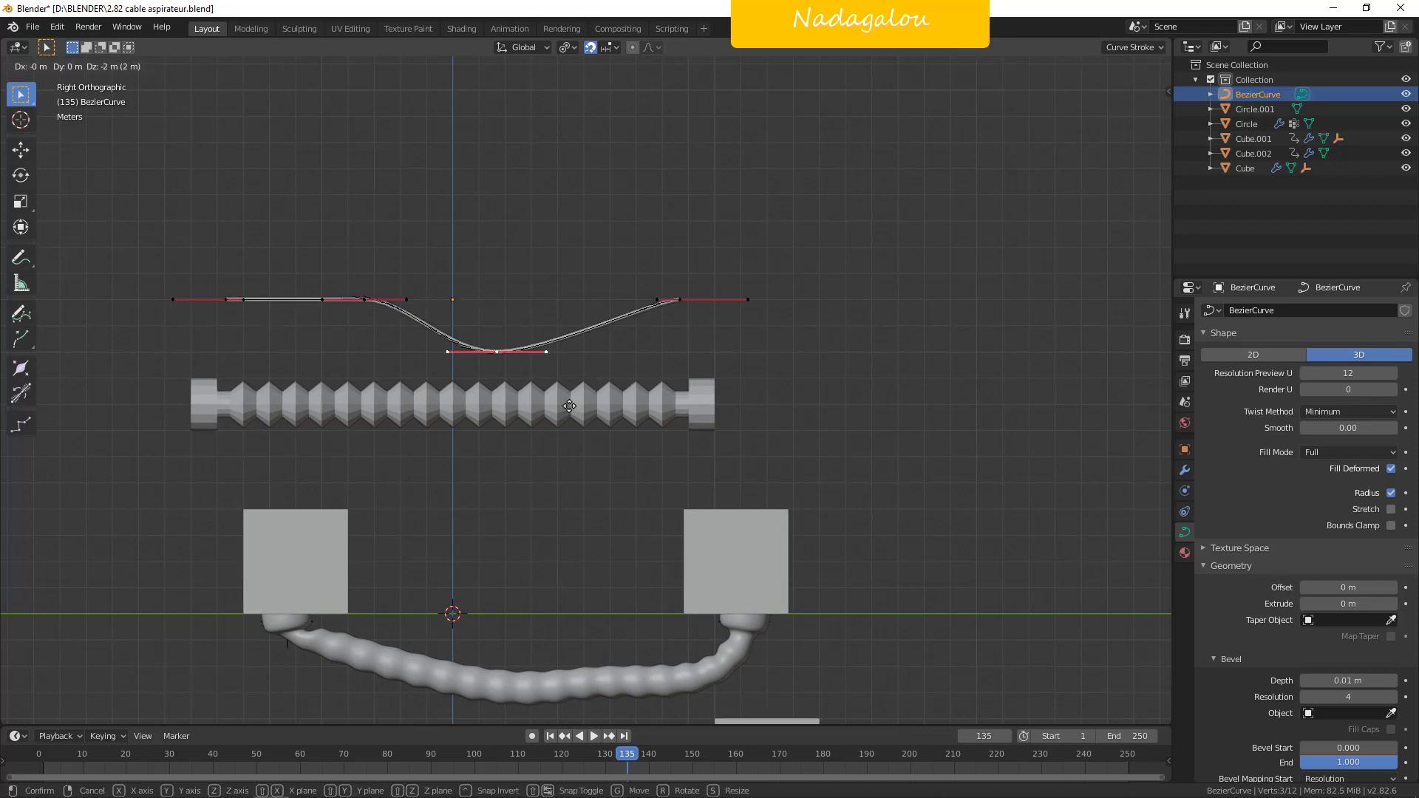
{"action": "left_click", "coordinate": [580, 400]}
{"action": "left_click", "coordinate": [680, 298]}
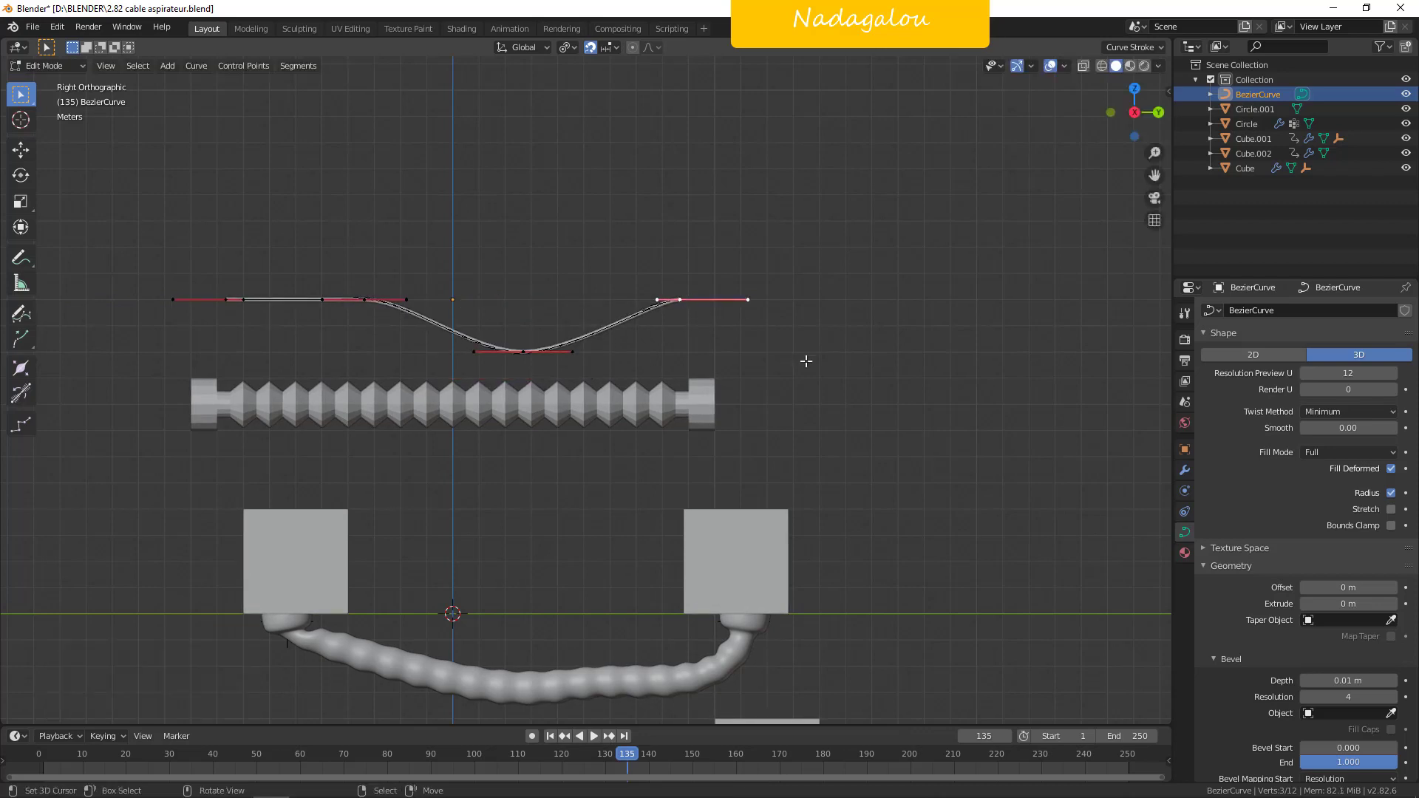
{"action": "key", "text": "r"}
{"action": "left_click", "coordinate": [789, 256]}
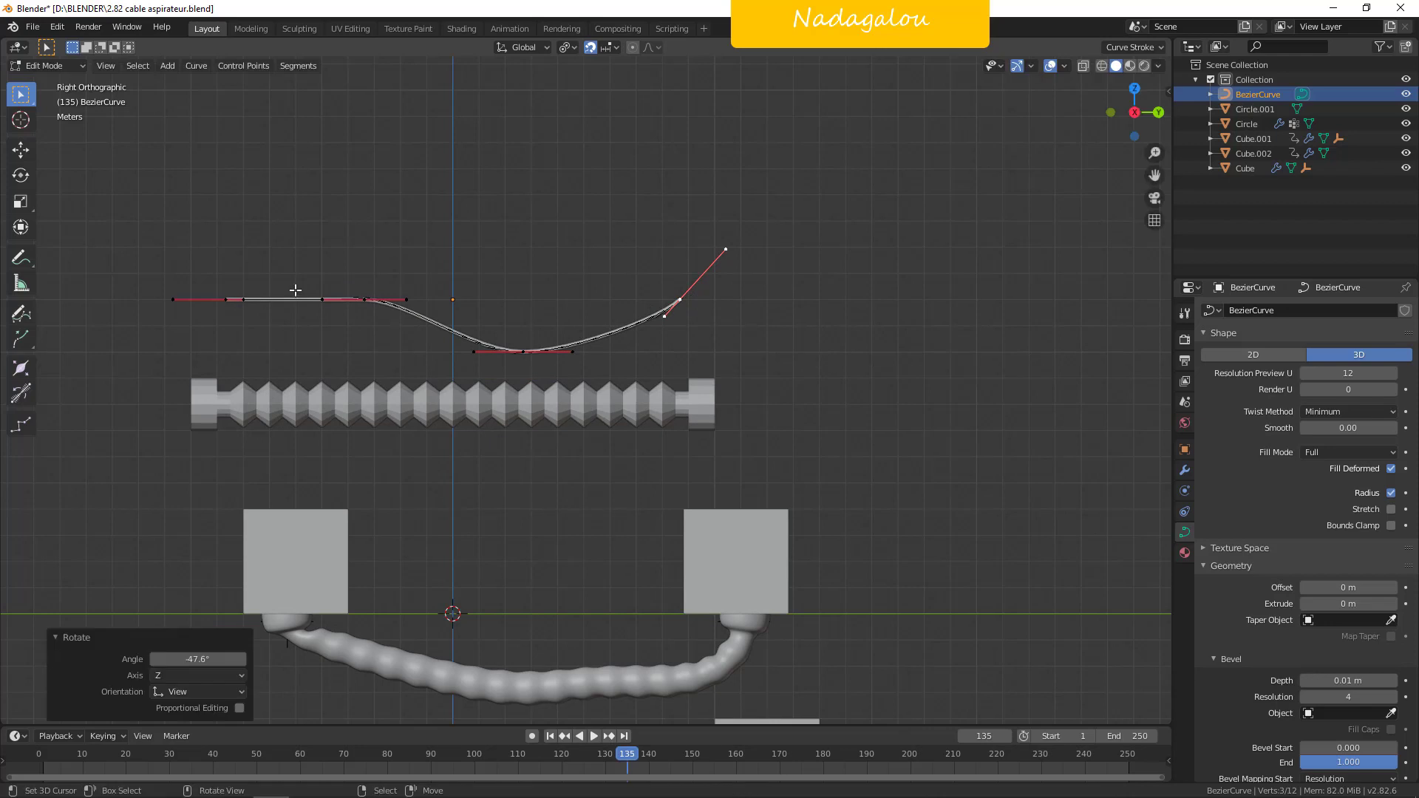
Lower the curve's left inner point by about 3 m and rotate the left end point's handles by about 57.2°.
{"action": "left_click", "coordinate": [366, 301]}
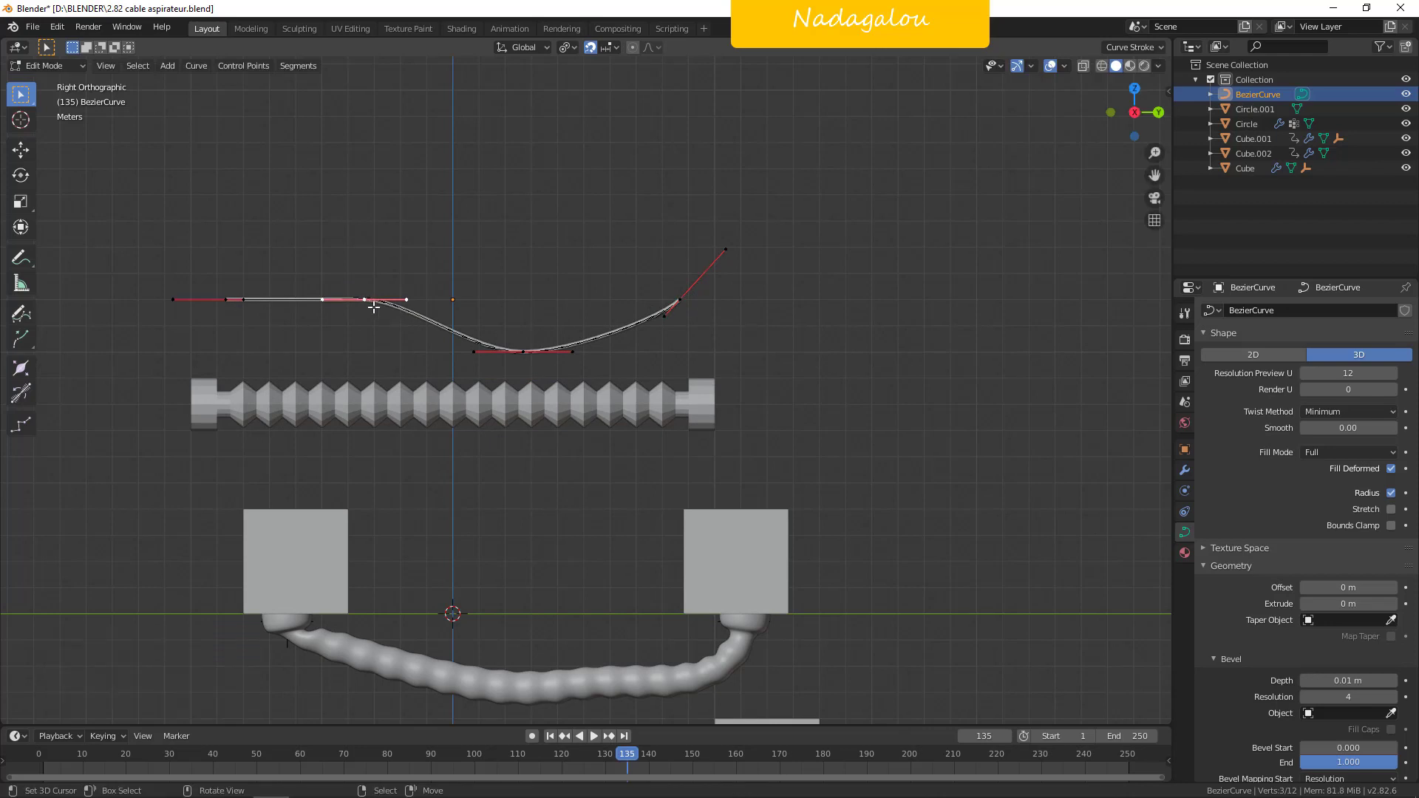
{"action": "key", "text": "g"}
{"action": "left_click", "coordinate": [361, 378]}
{"action": "left_click", "coordinate": [226, 300]}
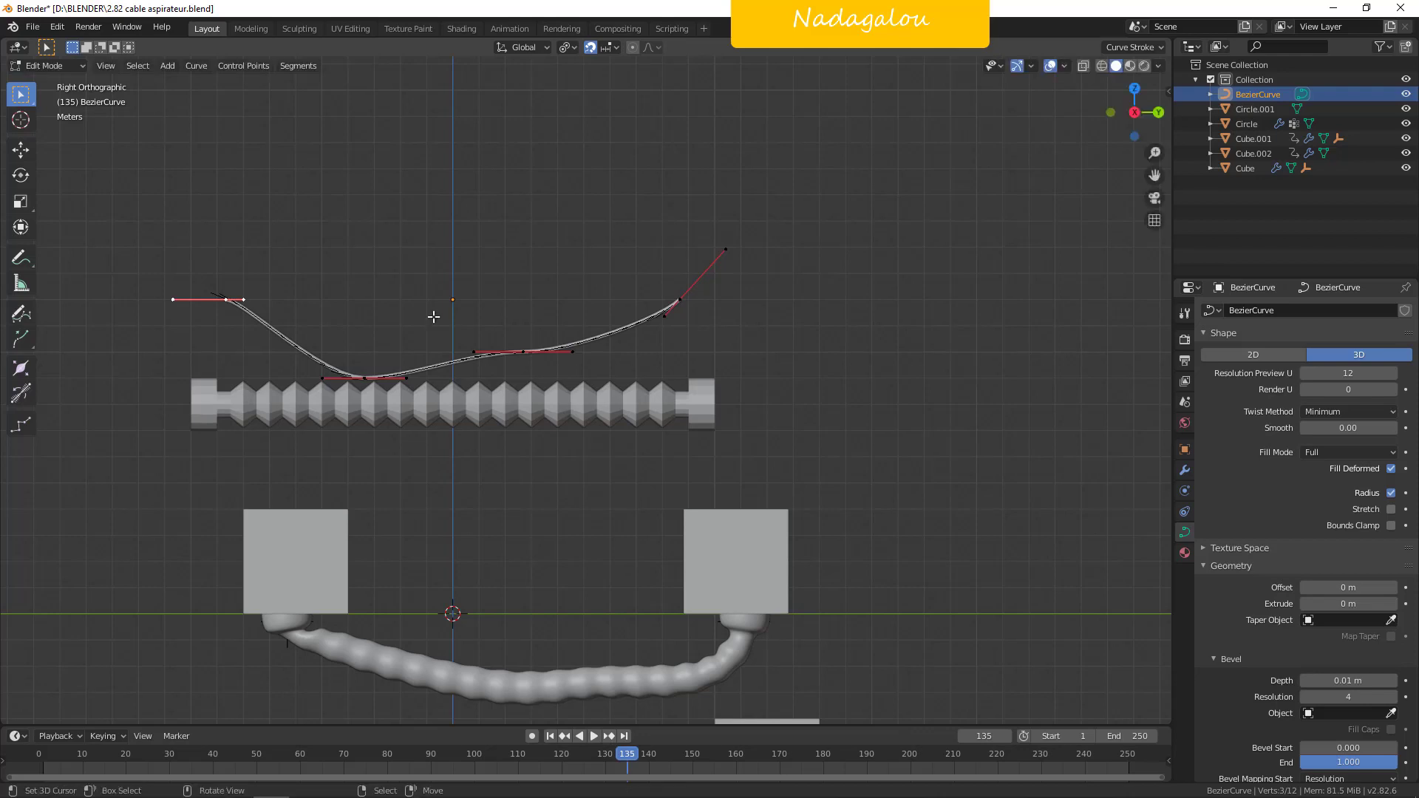
{"action": "key", "text": "r"}
{"action": "left_click", "coordinate": [273, 396]}
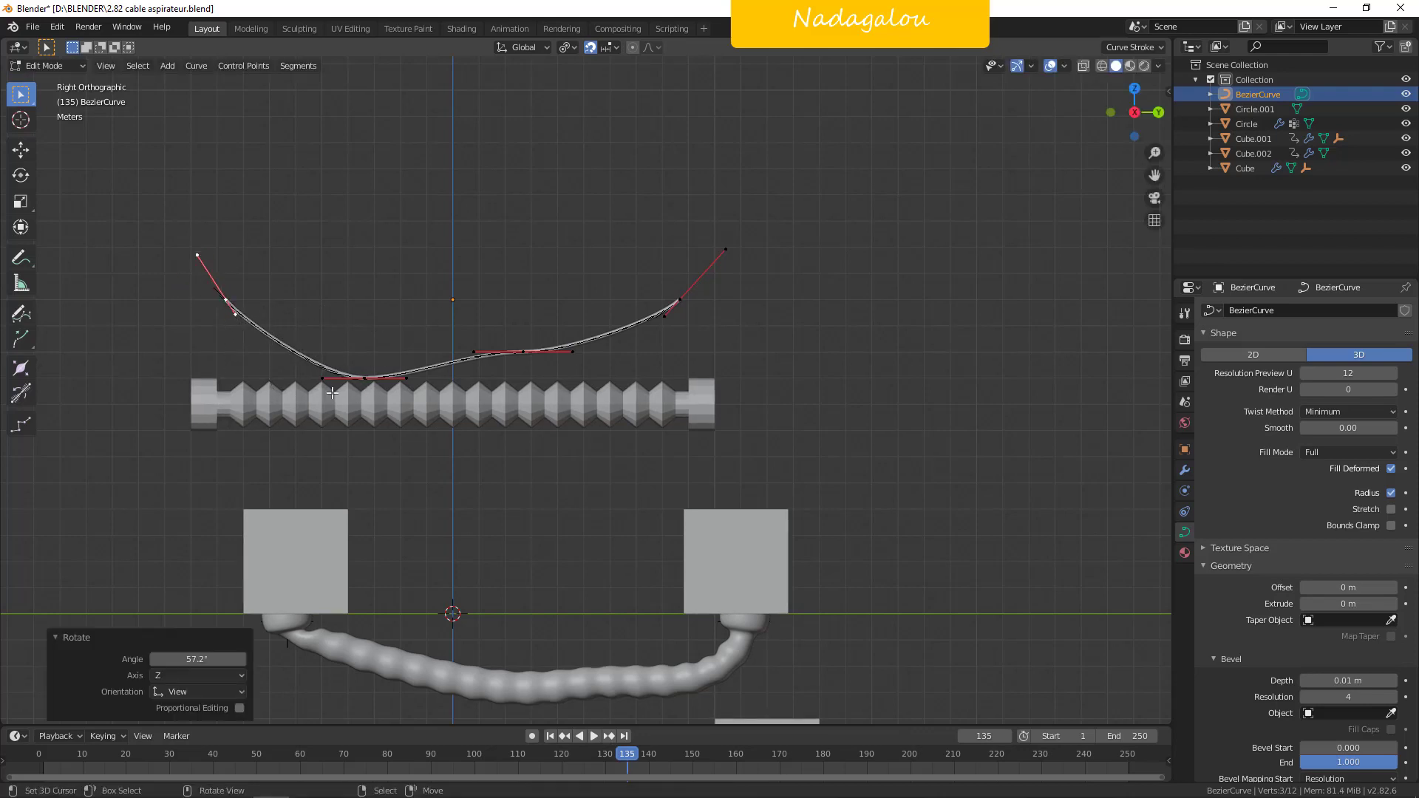
{"action": "left_click", "coordinate": [365, 376]}
{"action": "key", "text": "g"}
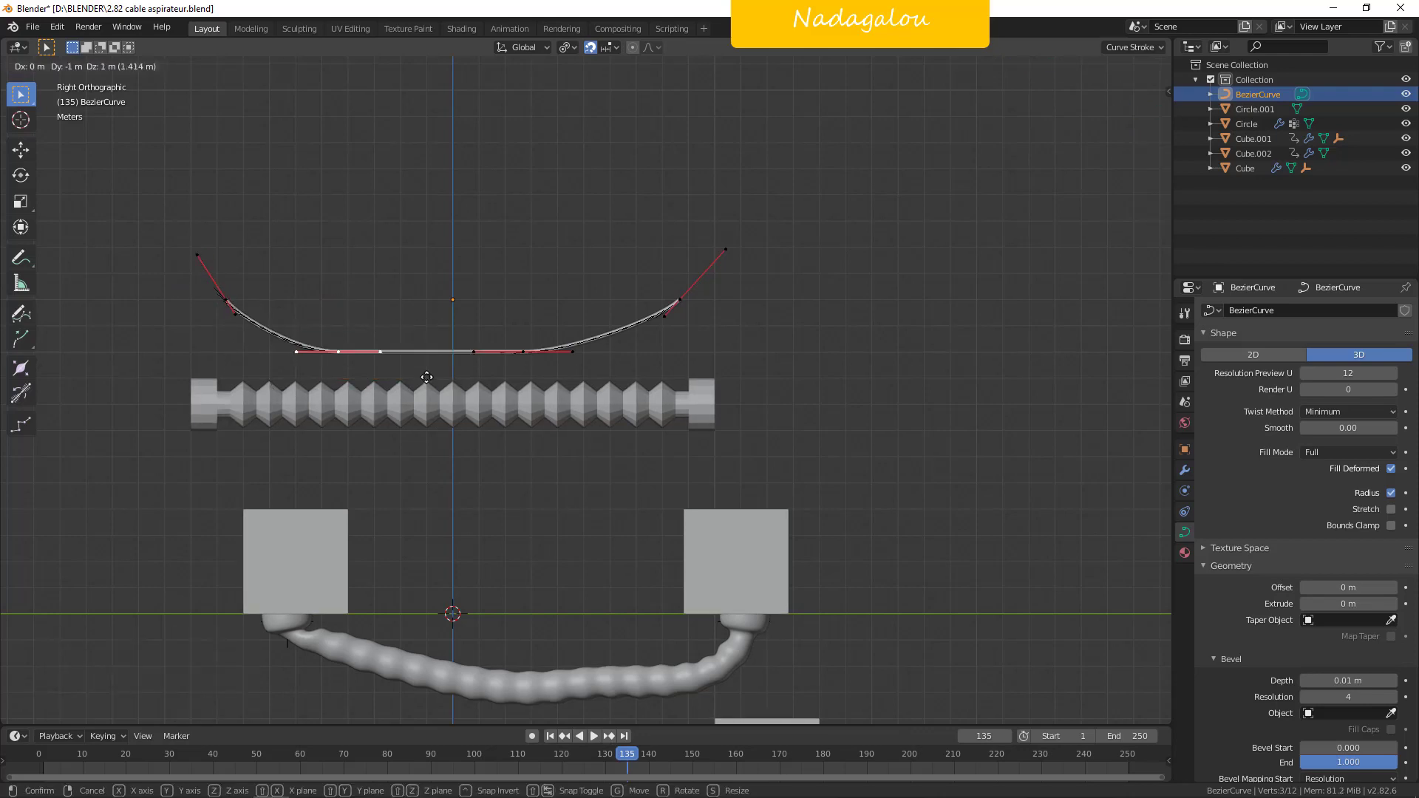
{"action": "key", "text": "Escape"}
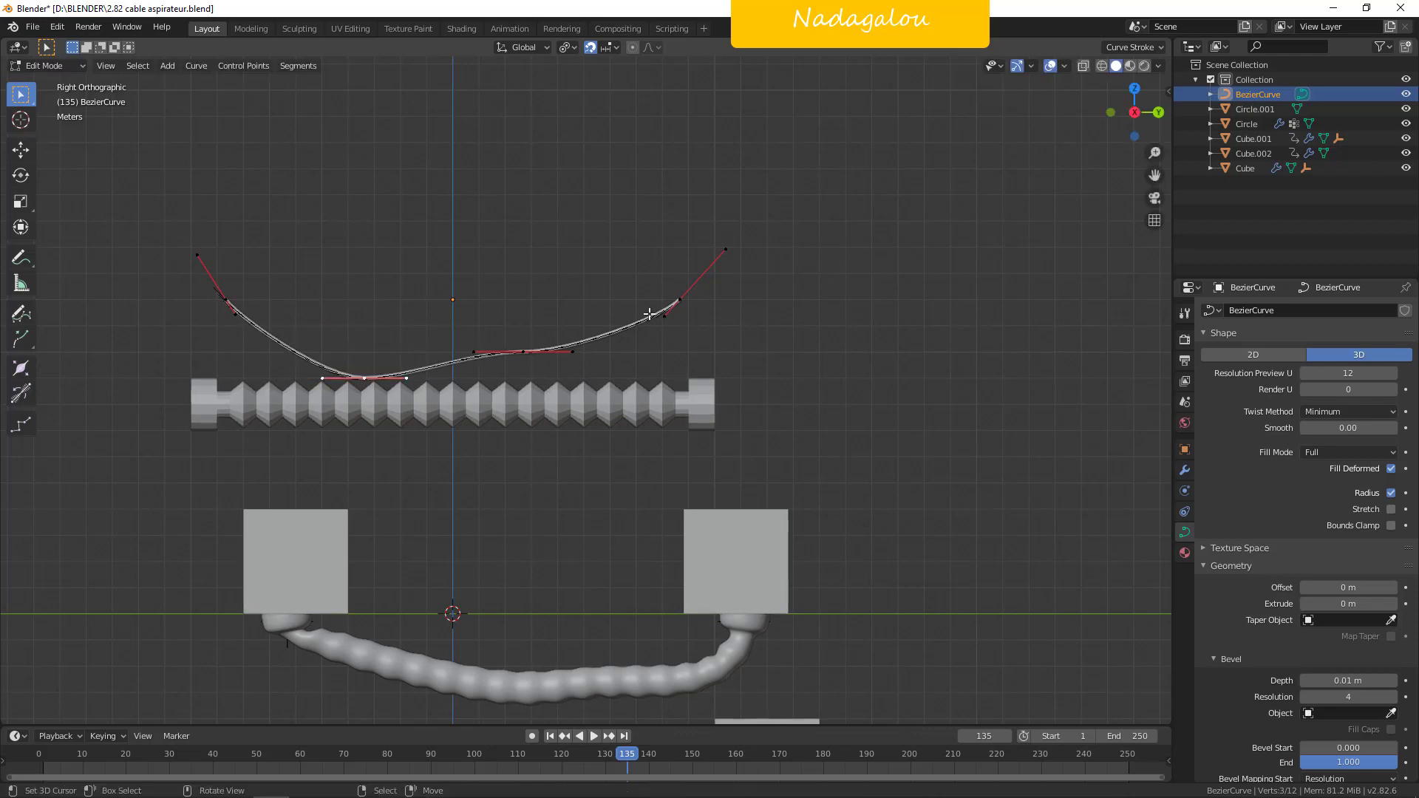
{"action": "left_click", "coordinate": [681, 299]}
{"action": "left_click", "coordinate": [521, 355]}
{"action": "key", "text": "g"}
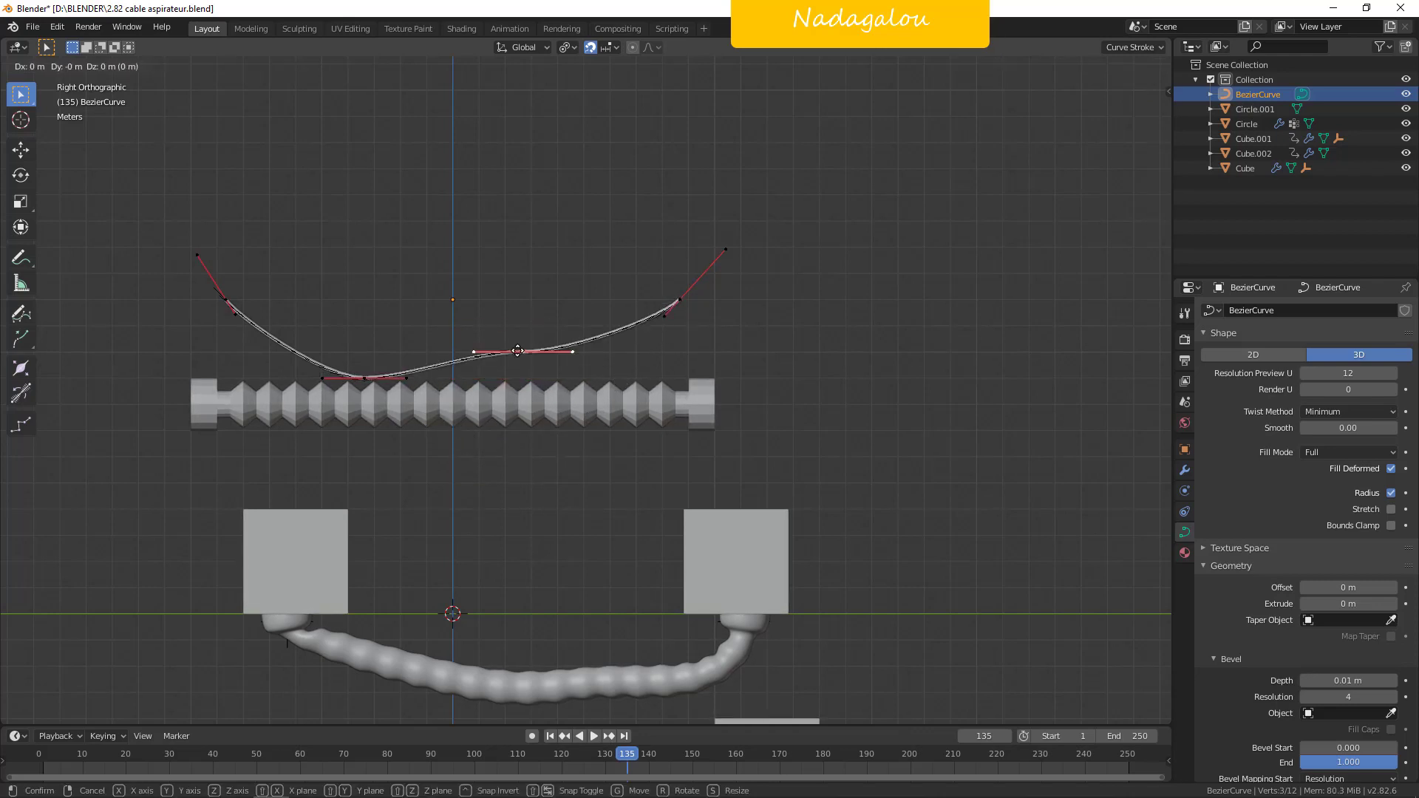
{"action": "left_click", "coordinate": [518, 352]}
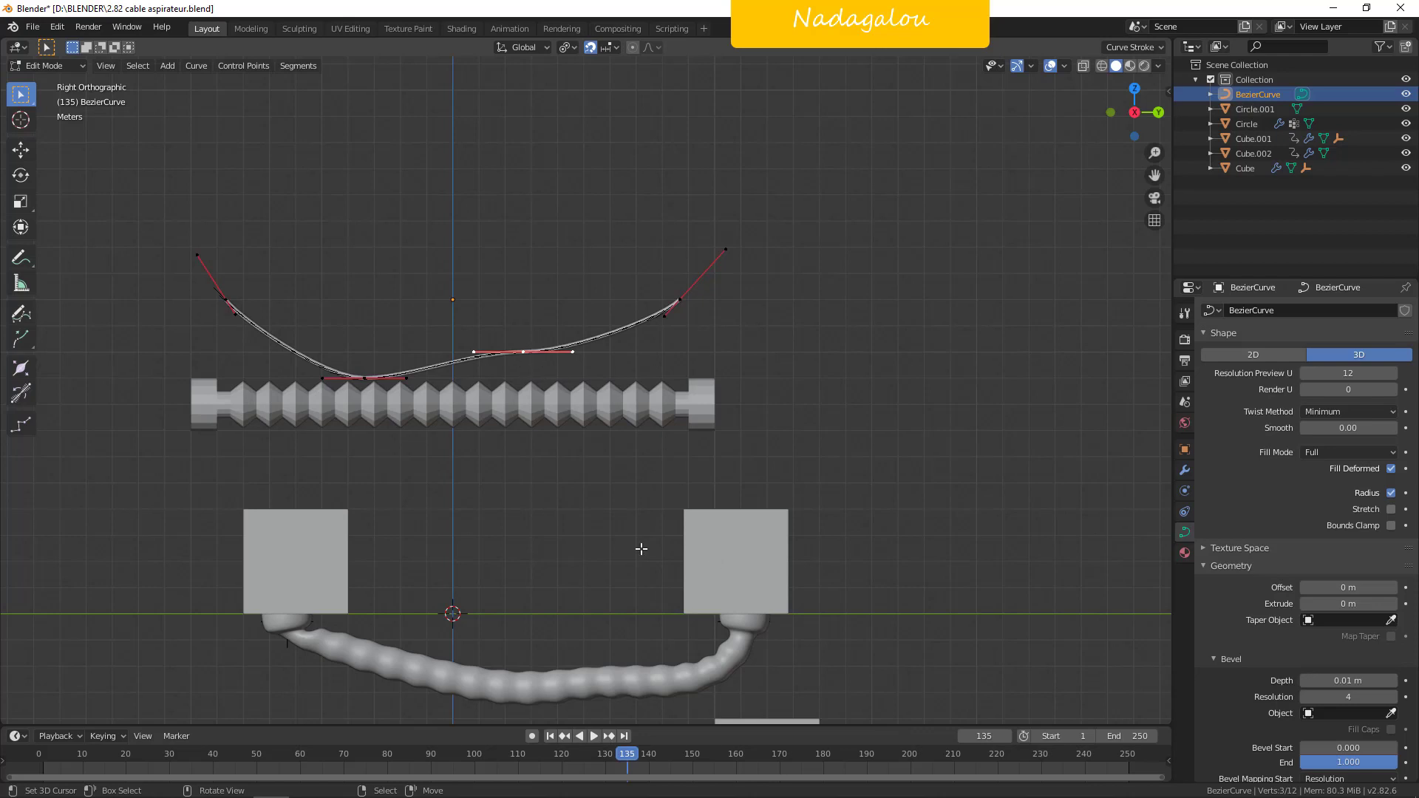
Set the Bezier curve's bevel depth to 0 m.
{"action": "scroll", "coordinate": [614, 548], "scroll_direction": "down", "scroll_amount": 2}
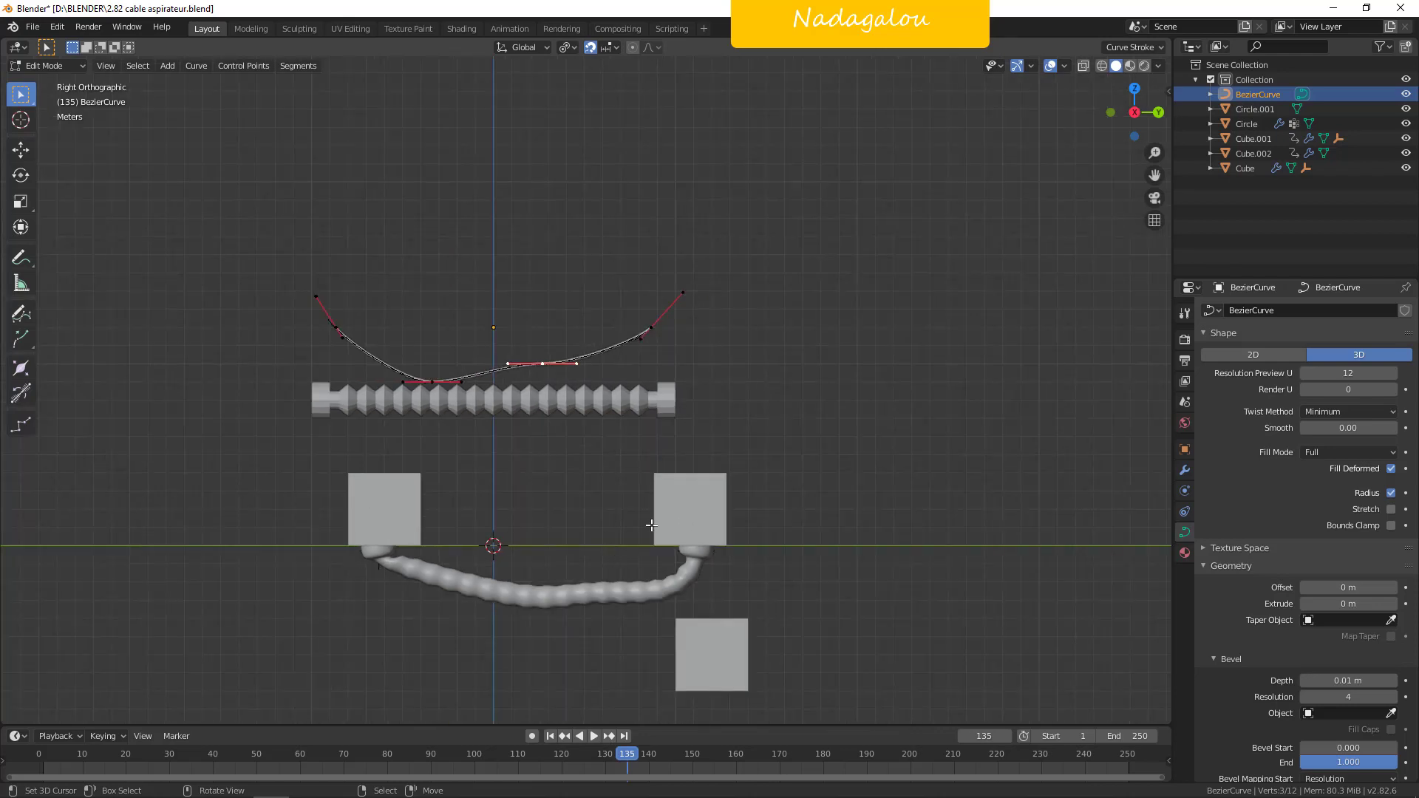
{"action": "scroll", "coordinate": [645, 453], "scroll_direction": "up", "scroll_amount": 3}
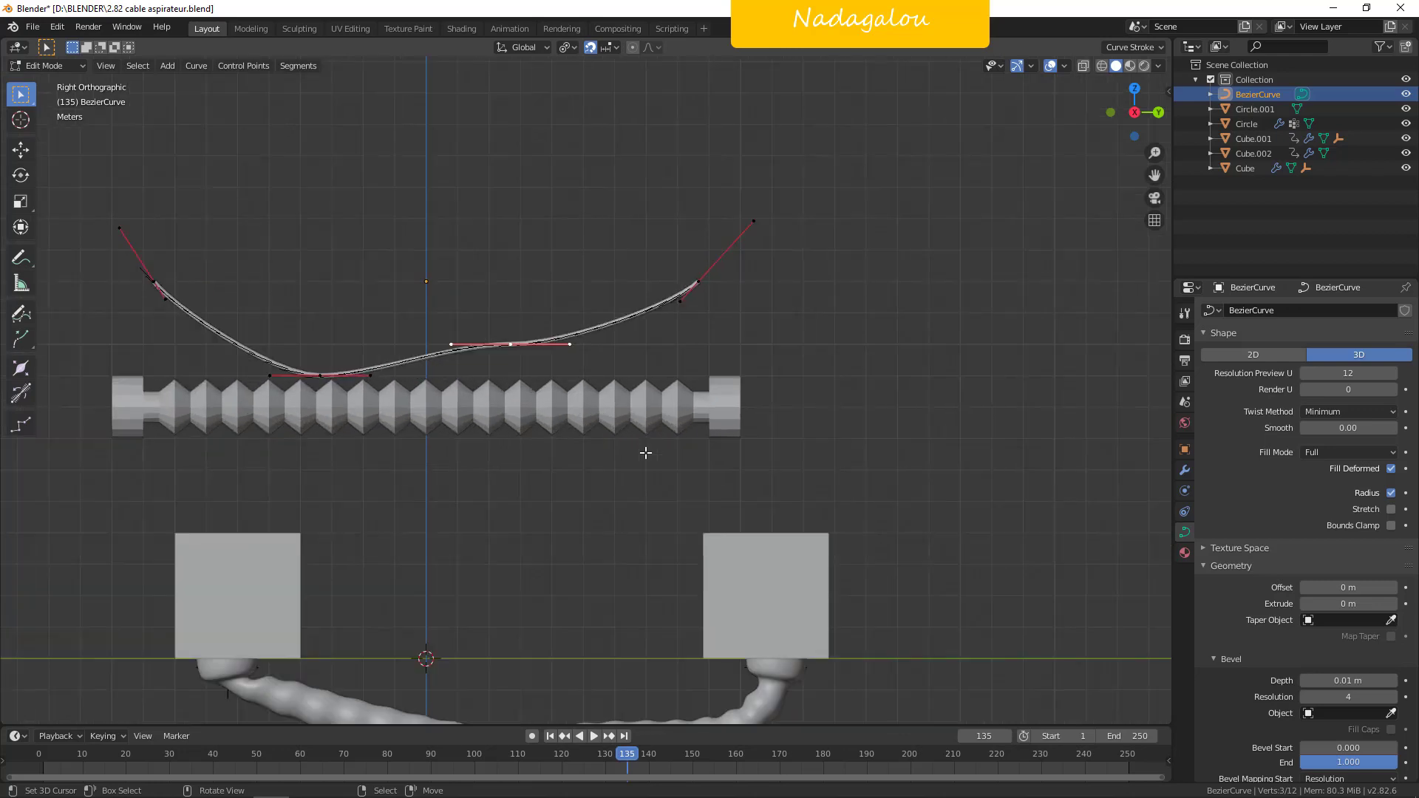
{"action": "scroll", "coordinate": [645, 449], "scroll_direction": "down", "scroll_amount": 1}
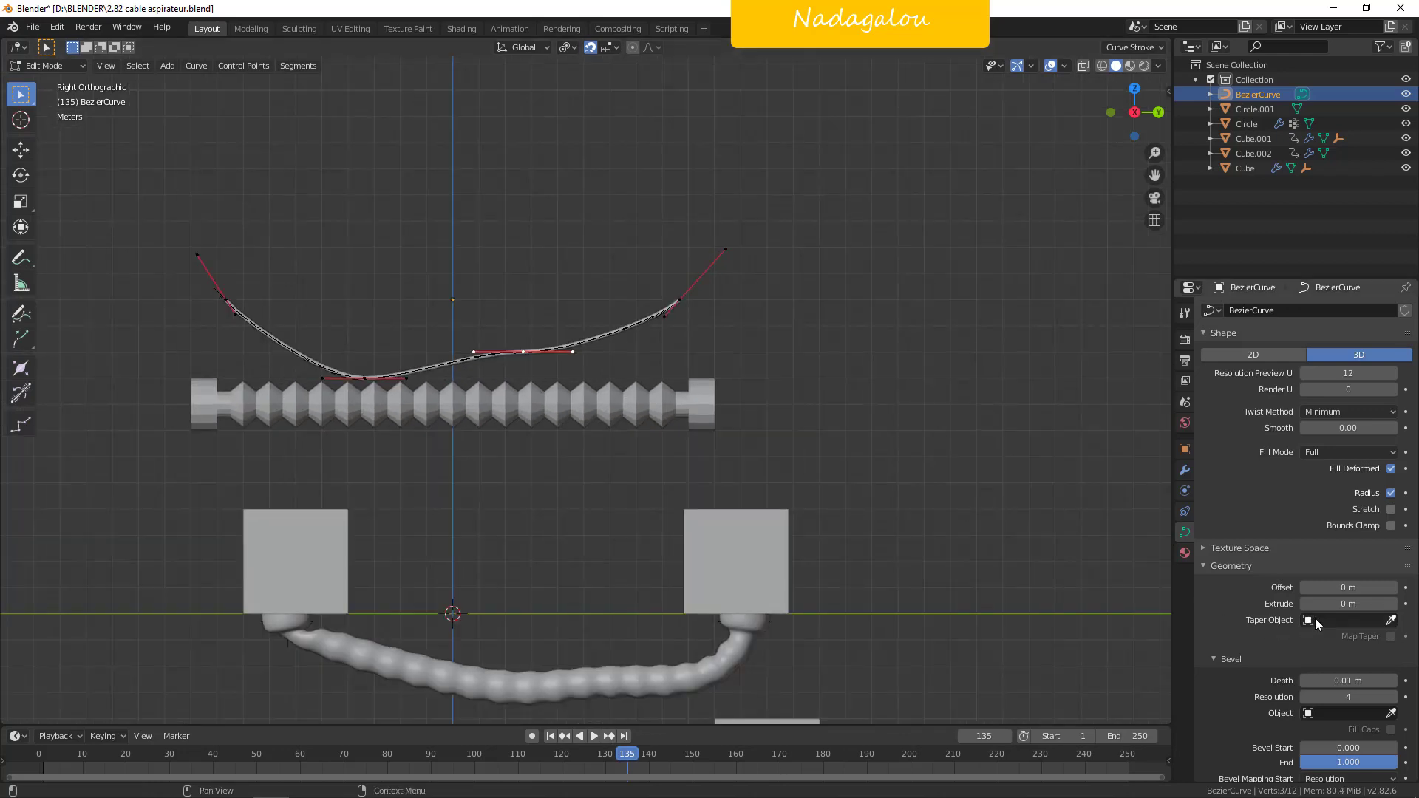
{"action": "left_click", "coordinate": [1305, 685]}
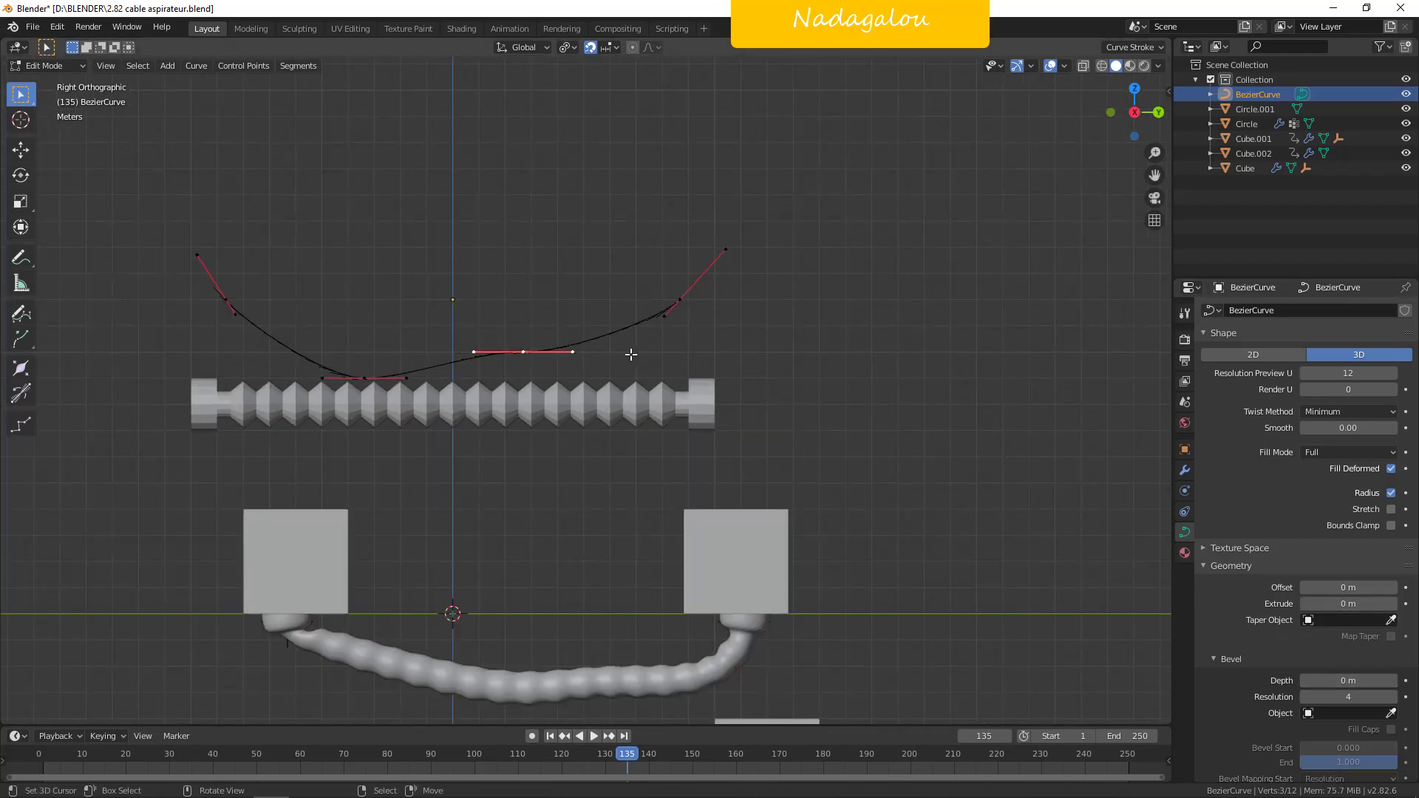
Add a Curve modifier to the upper ribbed cable with BezierCurve as its deforming object.
{"action": "key", "text": "Tab"}
{"action": "left_click", "coordinate": [596, 378]}
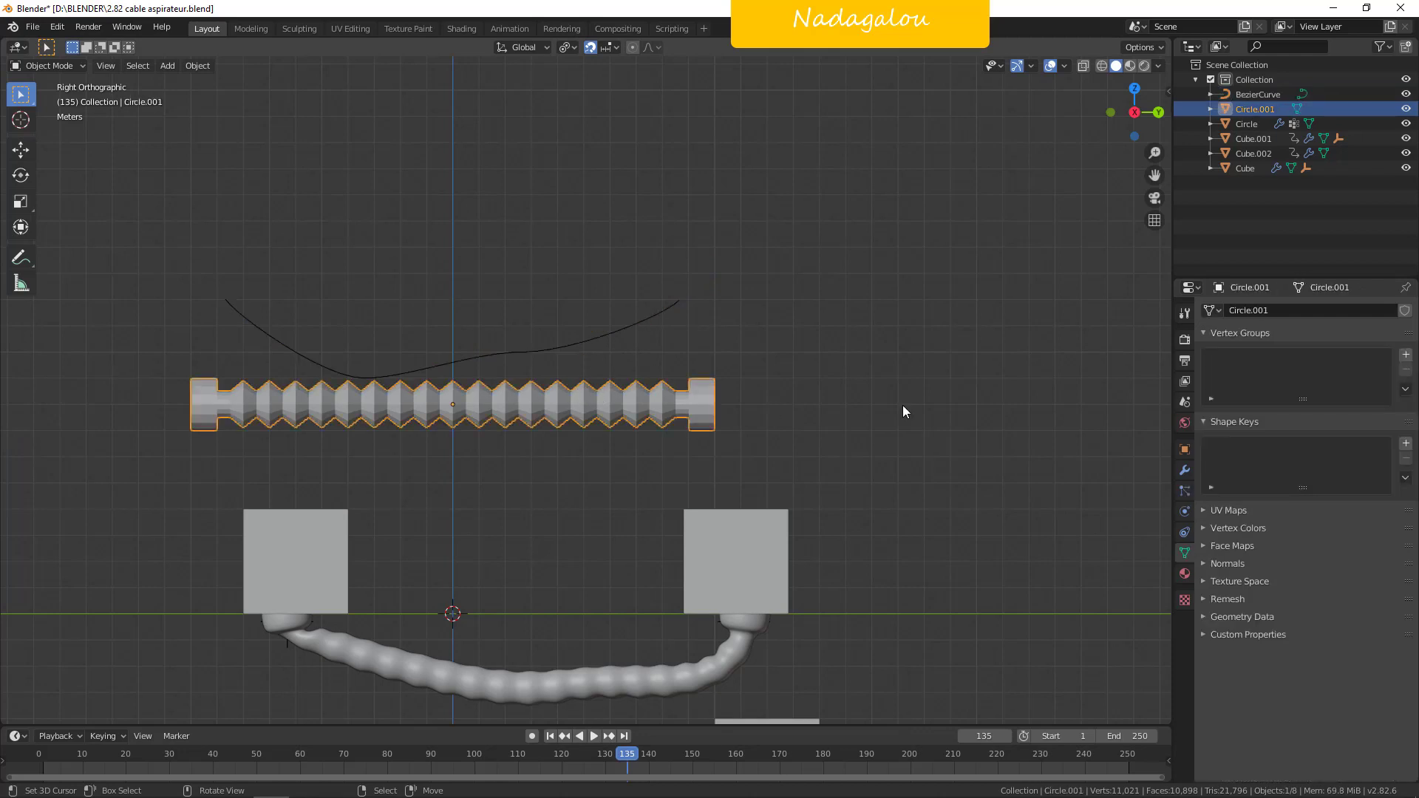
{"action": "left_click", "coordinate": [1185, 470]}
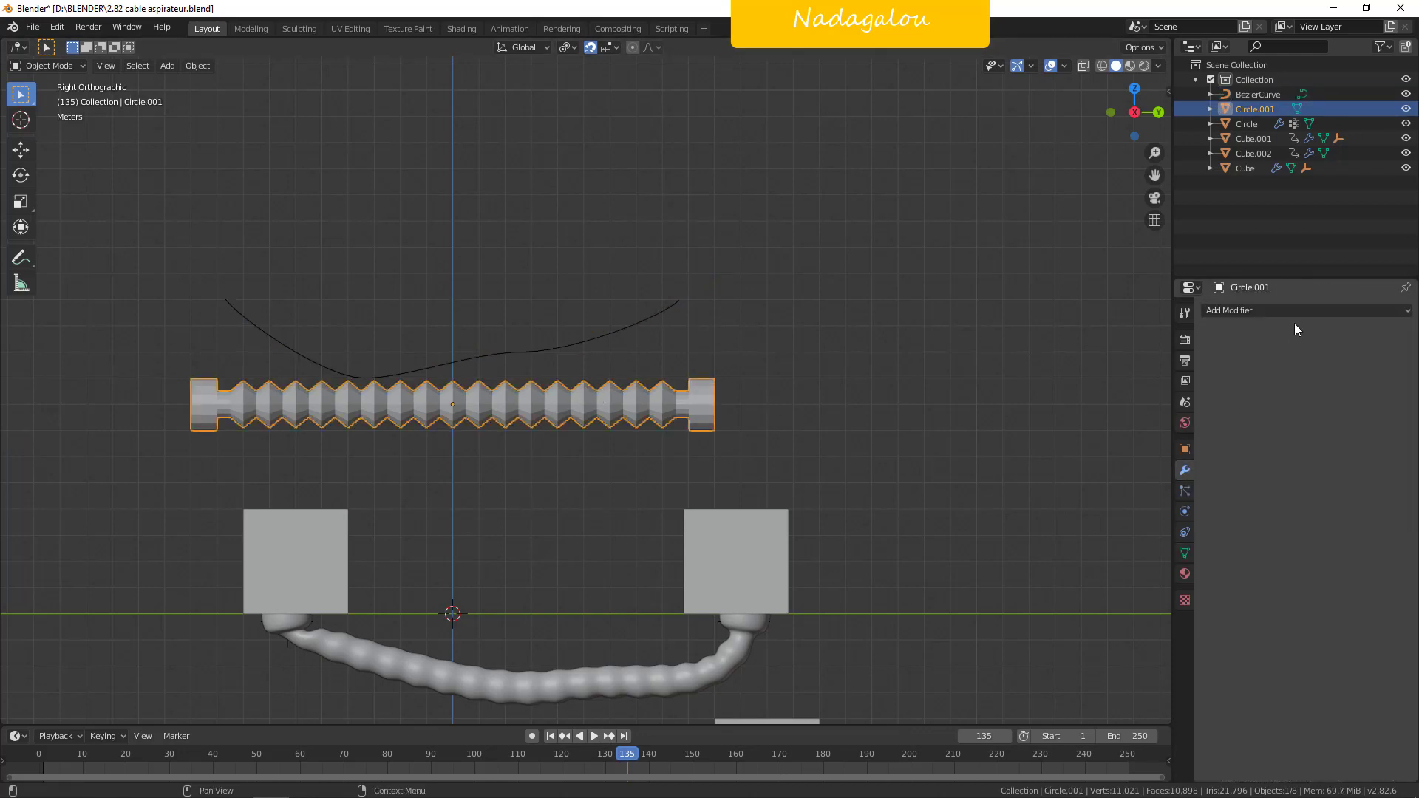
{"action": "left_click", "coordinate": [1294, 312]}
{"action": "left_click", "coordinate": [1234, 379]}
{"action": "left_click", "coordinate": [1249, 391]}
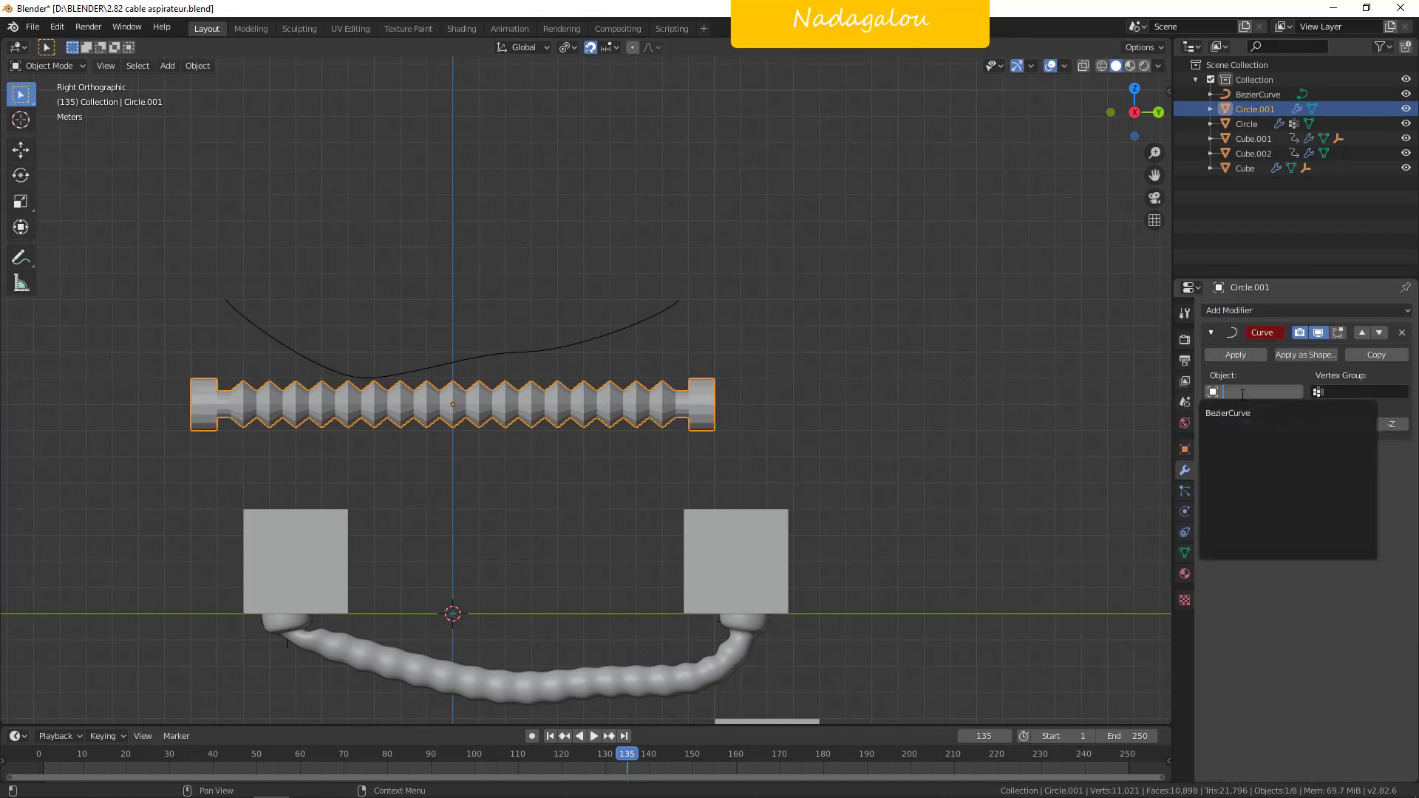
{"action": "left_click", "coordinate": [1241, 413]}
{"action": "scroll", "coordinate": [881, 424], "scroll_direction": "down", "scroll_amount": 2}
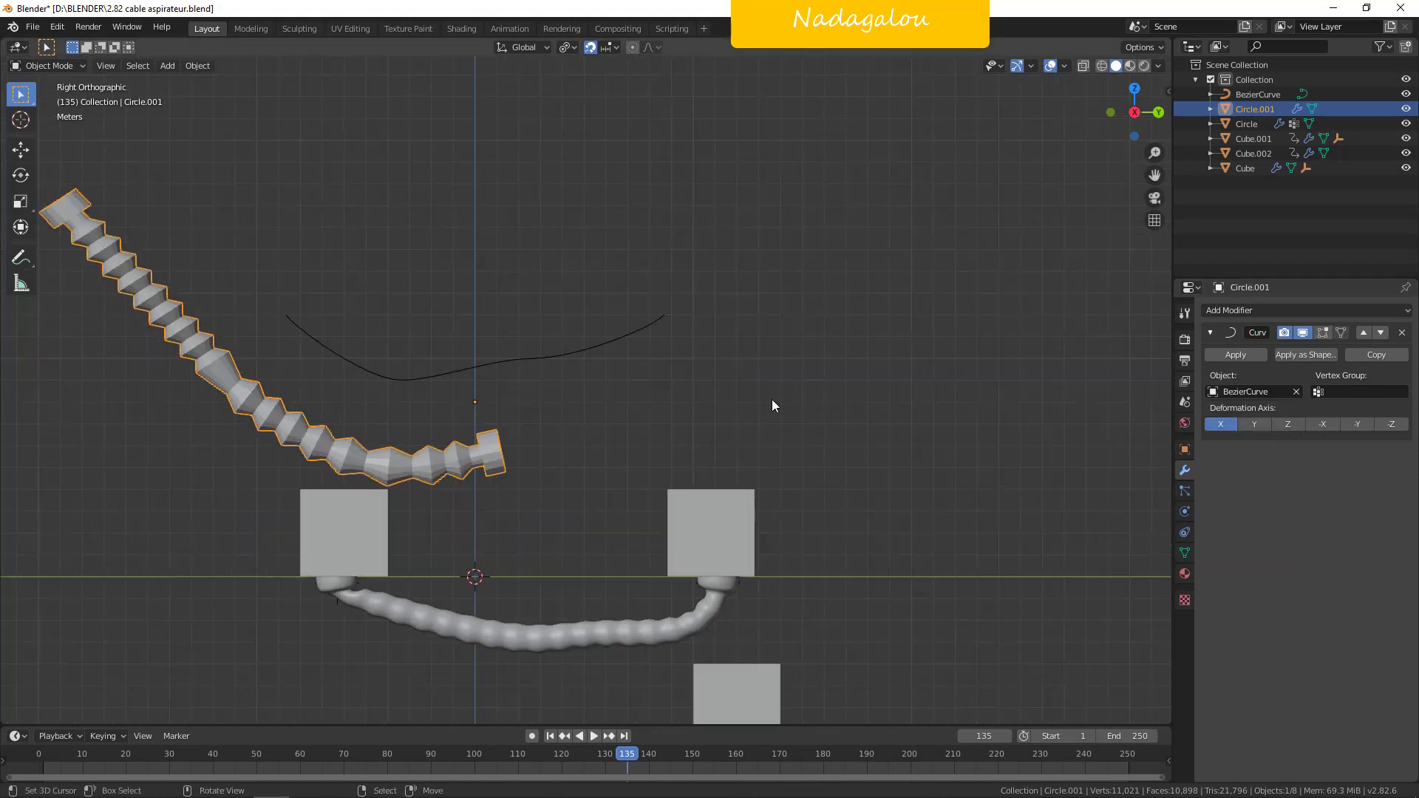
{"action": "scroll", "coordinate": [844, 371], "scroll_direction": "up", "scroll_amount": 2}
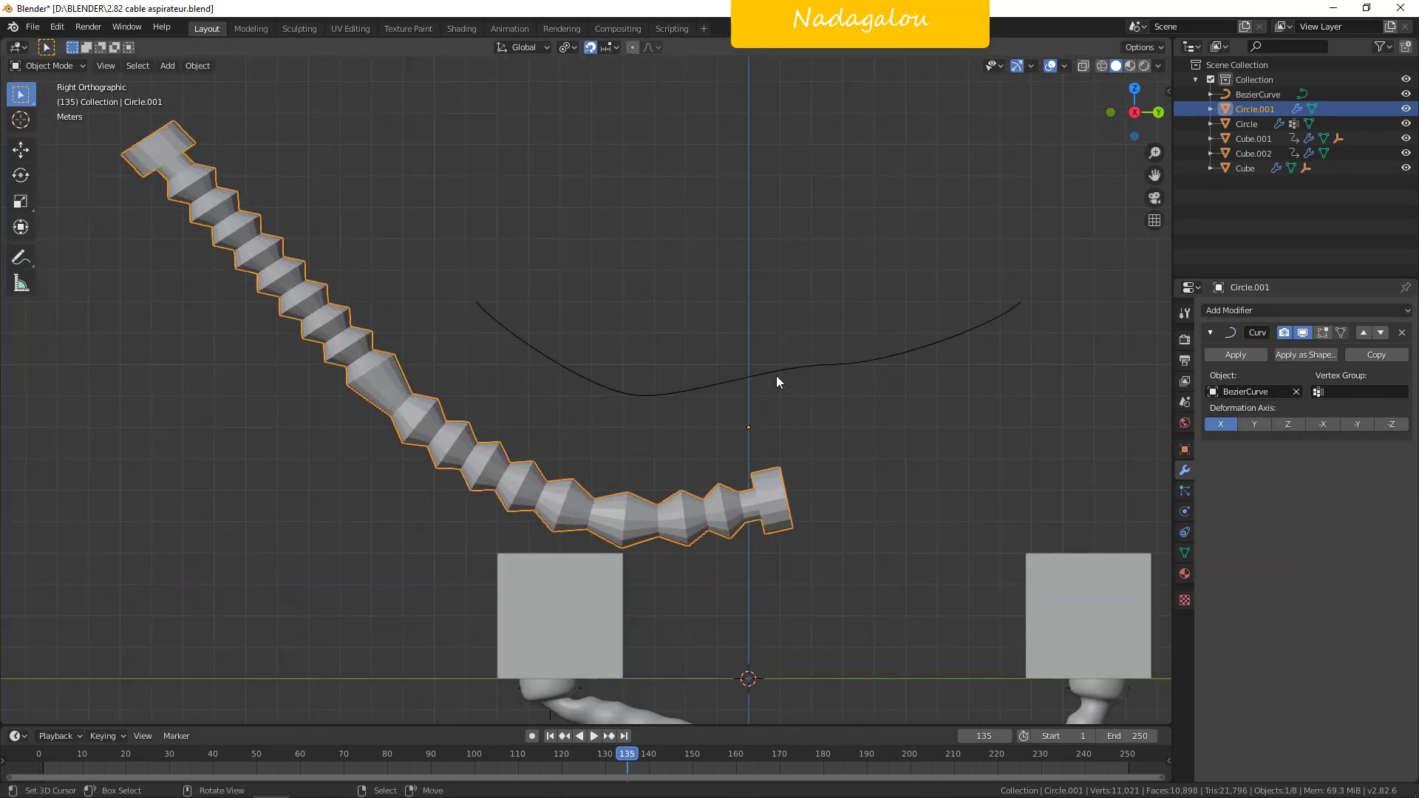
Rotate the handles of the Bezier curve's right inner point by about -14.5° in the right orthographic view.
{"action": "left_click", "coordinate": [776, 376]}
{"action": "scroll", "coordinate": [777, 377], "scroll_direction": "down", "scroll_amount": 3}
{"action": "middle_click_drag", "start_coordinate": [782, 383], "coordinate": [844, 410]}
{"action": "key", "text": "KP_3"}
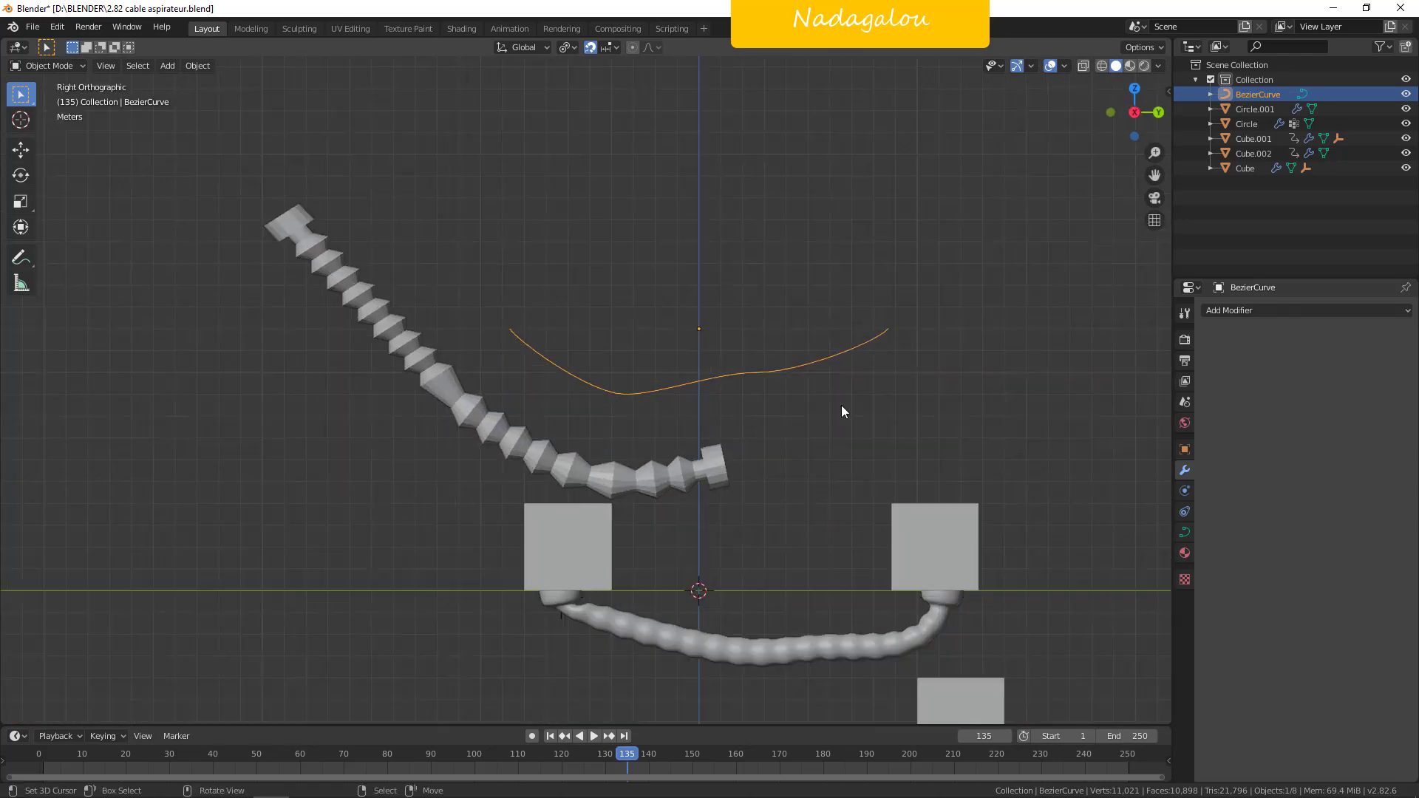
{"action": "key", "text": "Tab"}
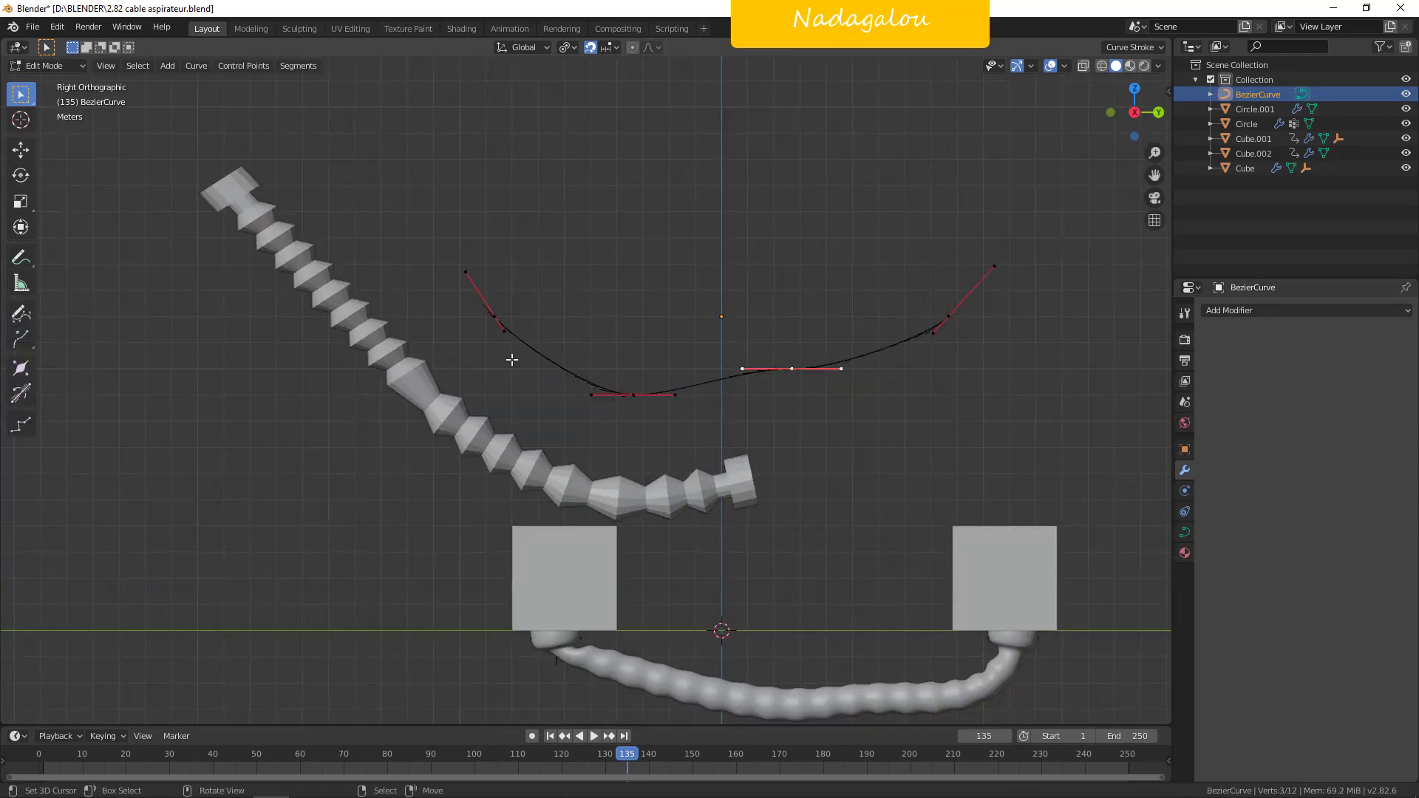
{"action": "key", "text": "r"}
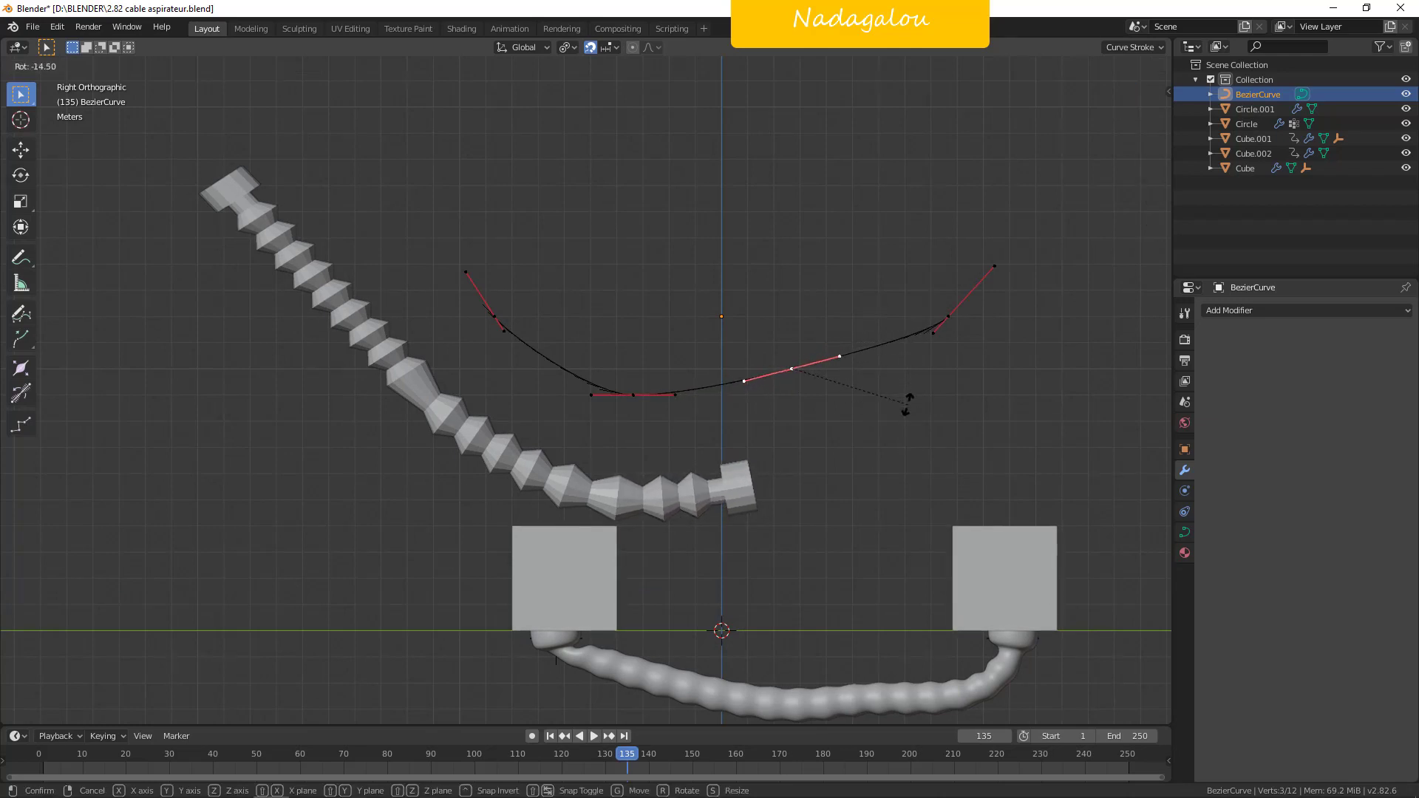
{"action": "left_click", "coordinate": [896, 408]}
Move the curve's left end point by about -1 m in Y and 2 m in Z.
{"action": "left_click", "coordinate": [951, 316]}
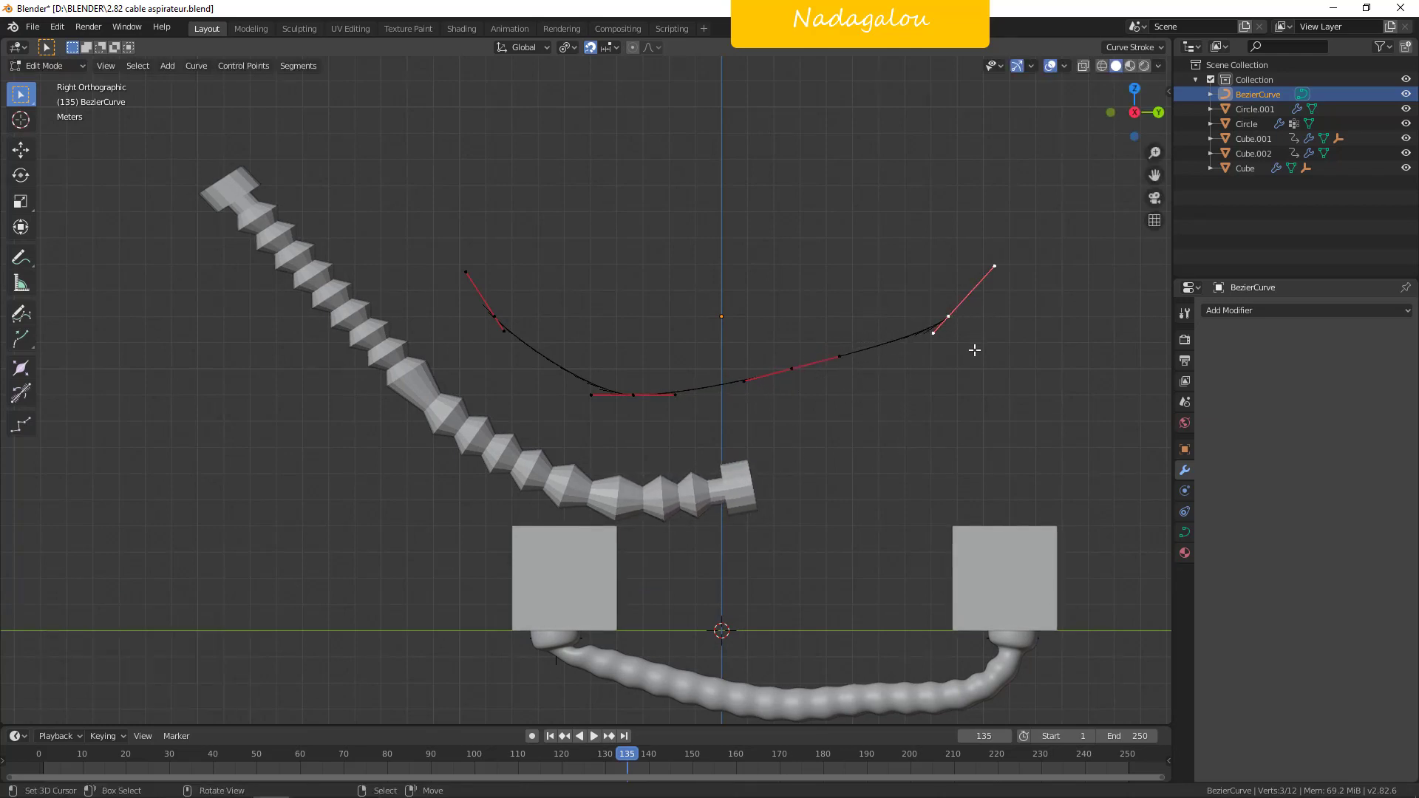
{"action": "key", "text": "g"}
{"action": "key", "text": "Escape"}
{"action": "left_click", "coordinate": [496, 319]}
{"action": "key", "text": "g"}
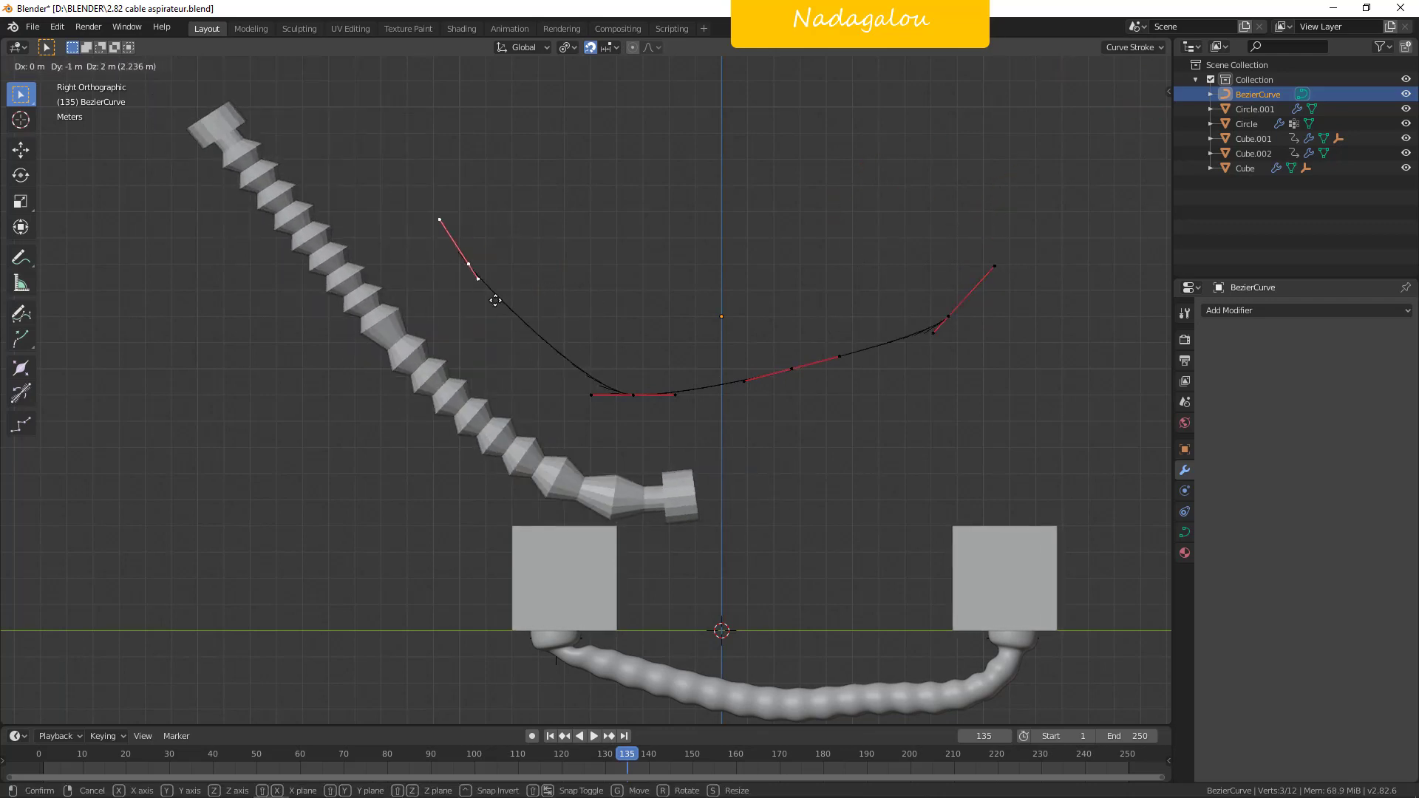
{"action": "left_click", "coordinate": [495, 300]}
{"action": "key", "text": "Tab"}
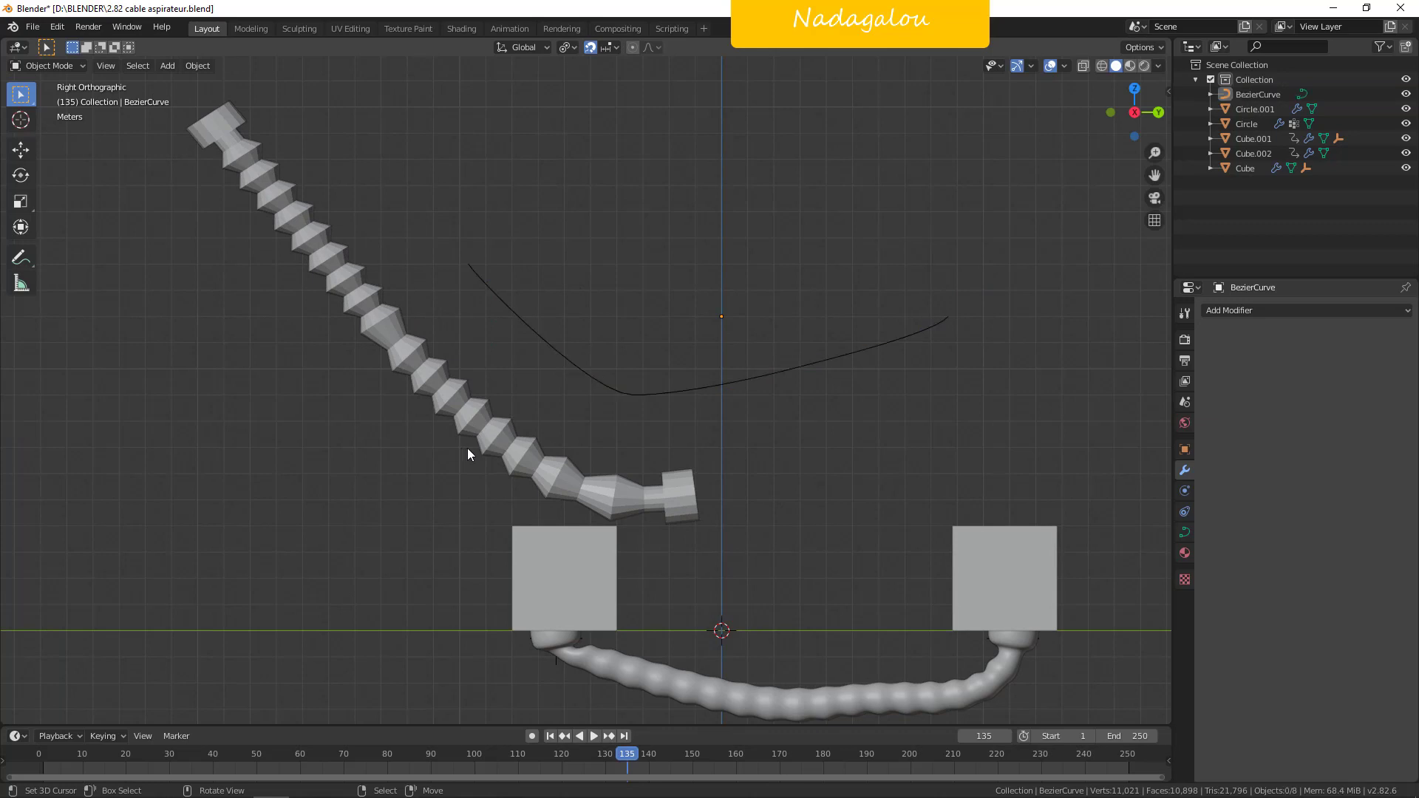
Move the upper ribbed cable 10 m along Y so it slides along the curve.
{"action": "left_click", "coordinate": [468, 446]}
{"action": "key", "text": "g"}
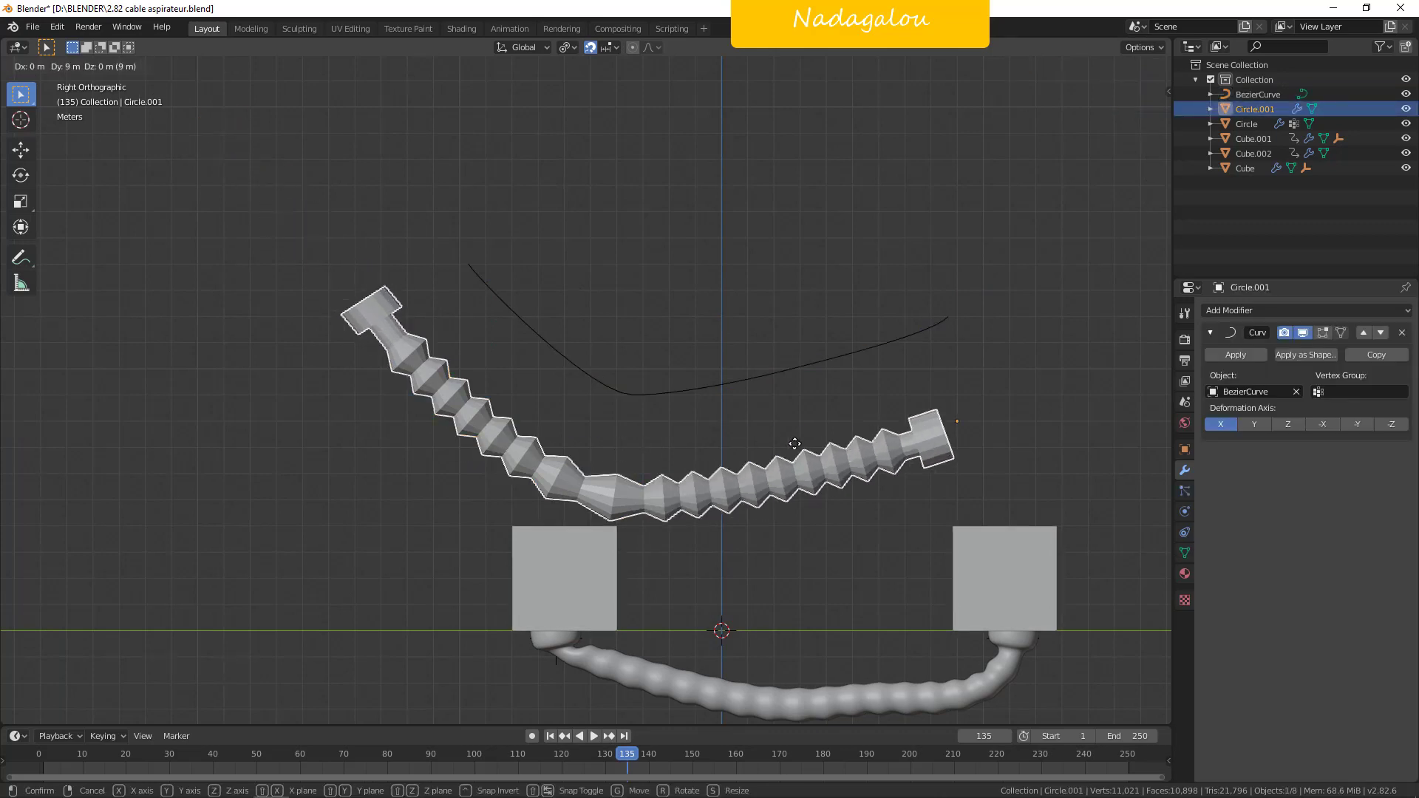
{"action": "left_click", "coordinate": [787, 445]}
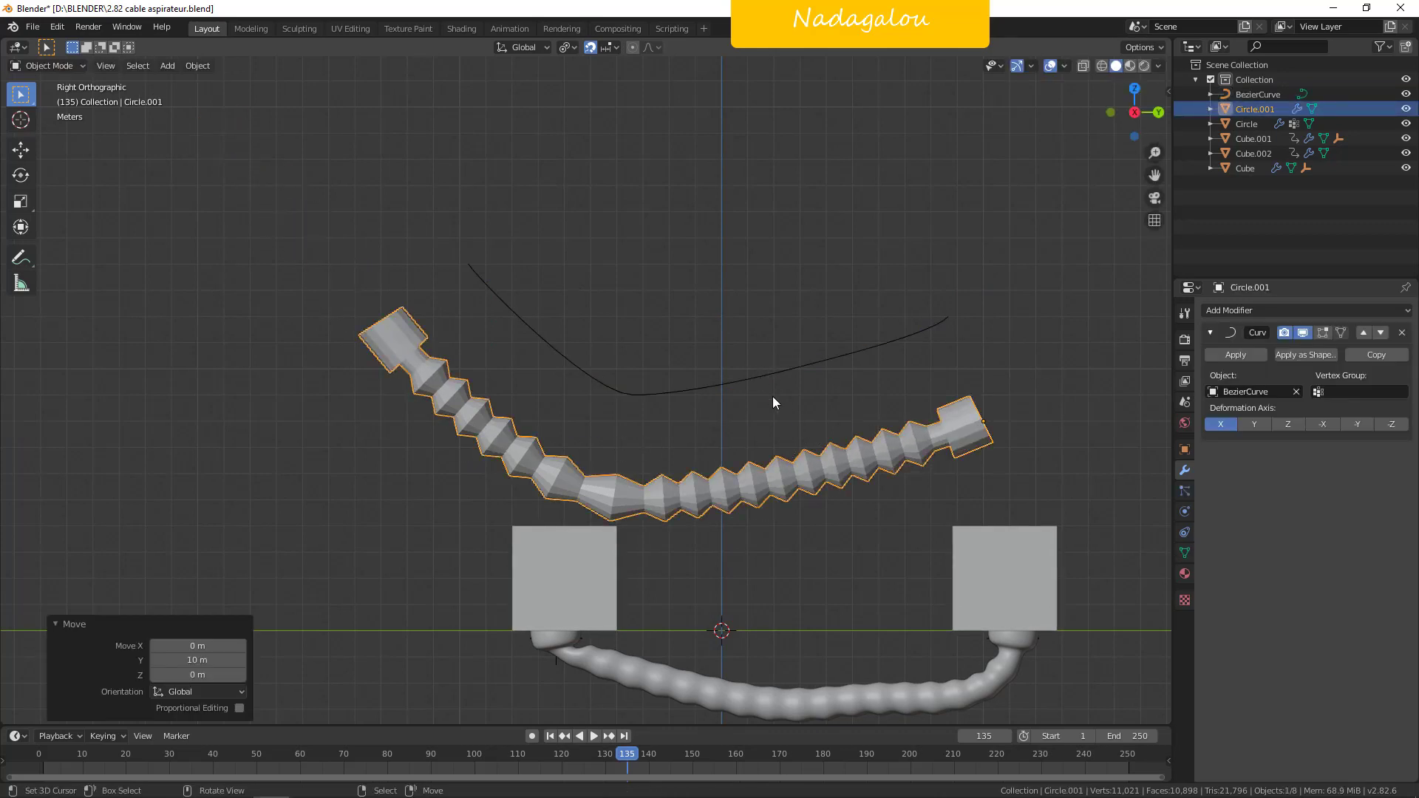
{"action": "middle_click_drag", "start_coordinate": [770, 394], "coordinate": [804, 393]}
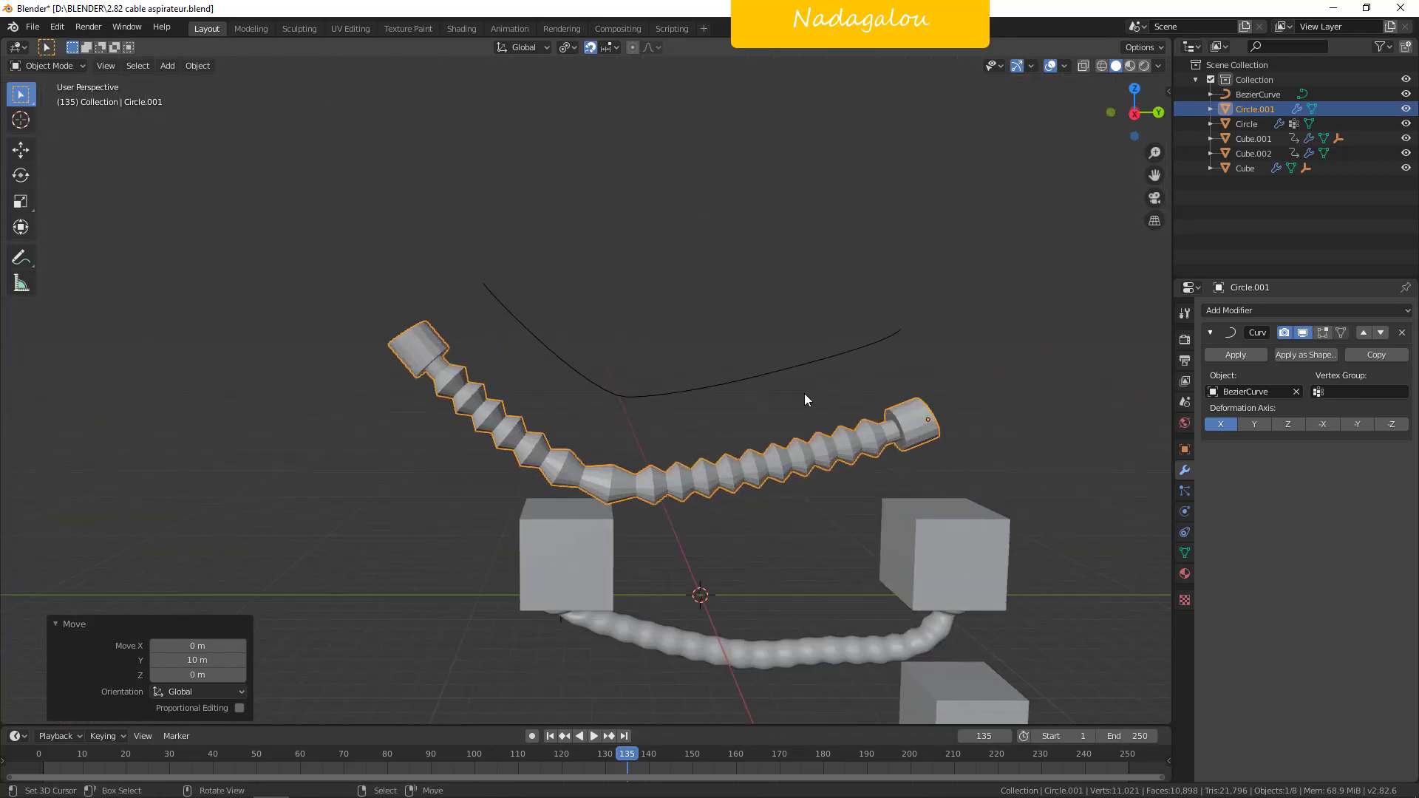
Try moving the Bezier curve's left inner point to preview how the ribbed cable deforms.
{"action": "key", "text": "Tab"}
{"action": "key", "text": "Tab"}
{"action": "left_click", "coordinate": [738, 383]}
{"action": "key", "text": "Tab"}
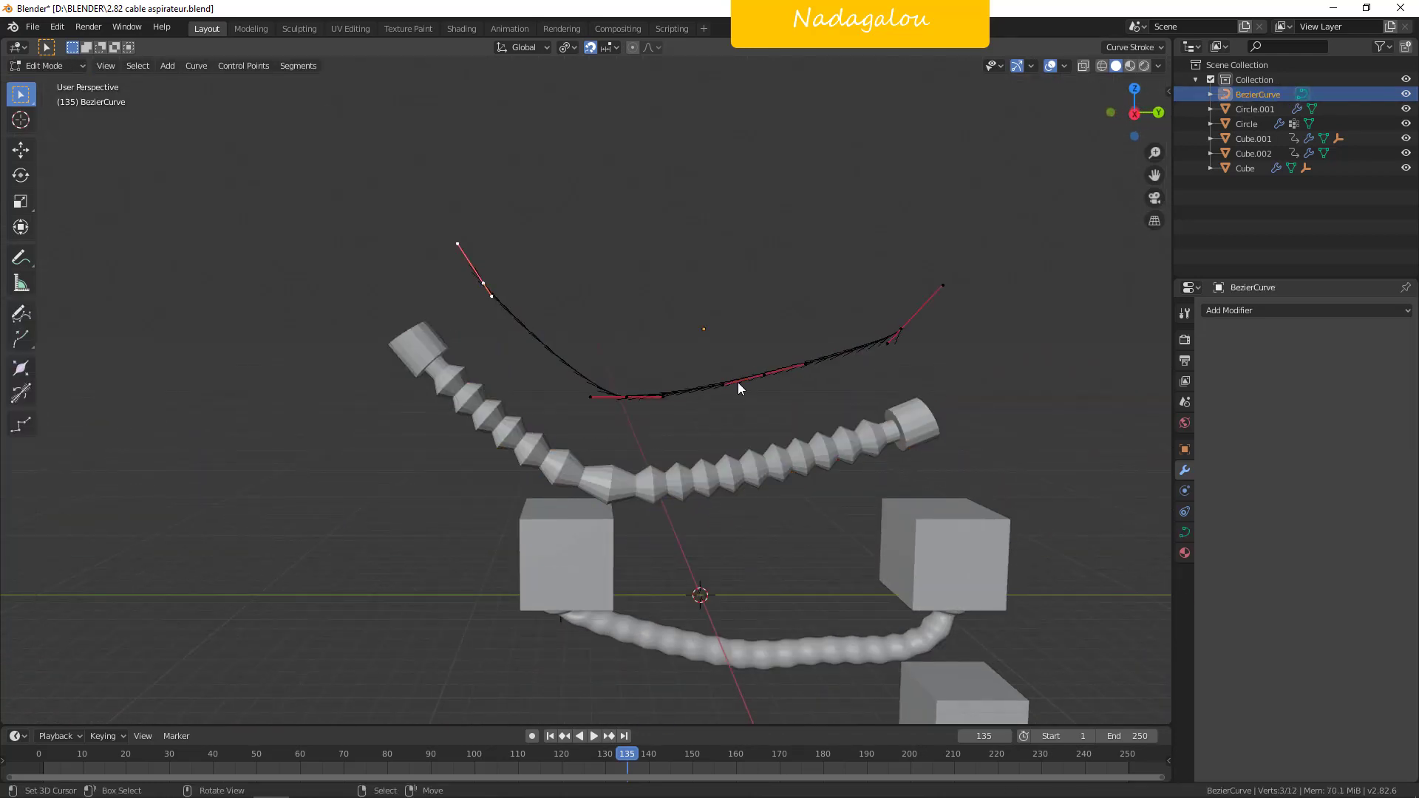
{"action": "left_click", "coordinate": [633, 398]}
{"action": "key", "text": "g"}
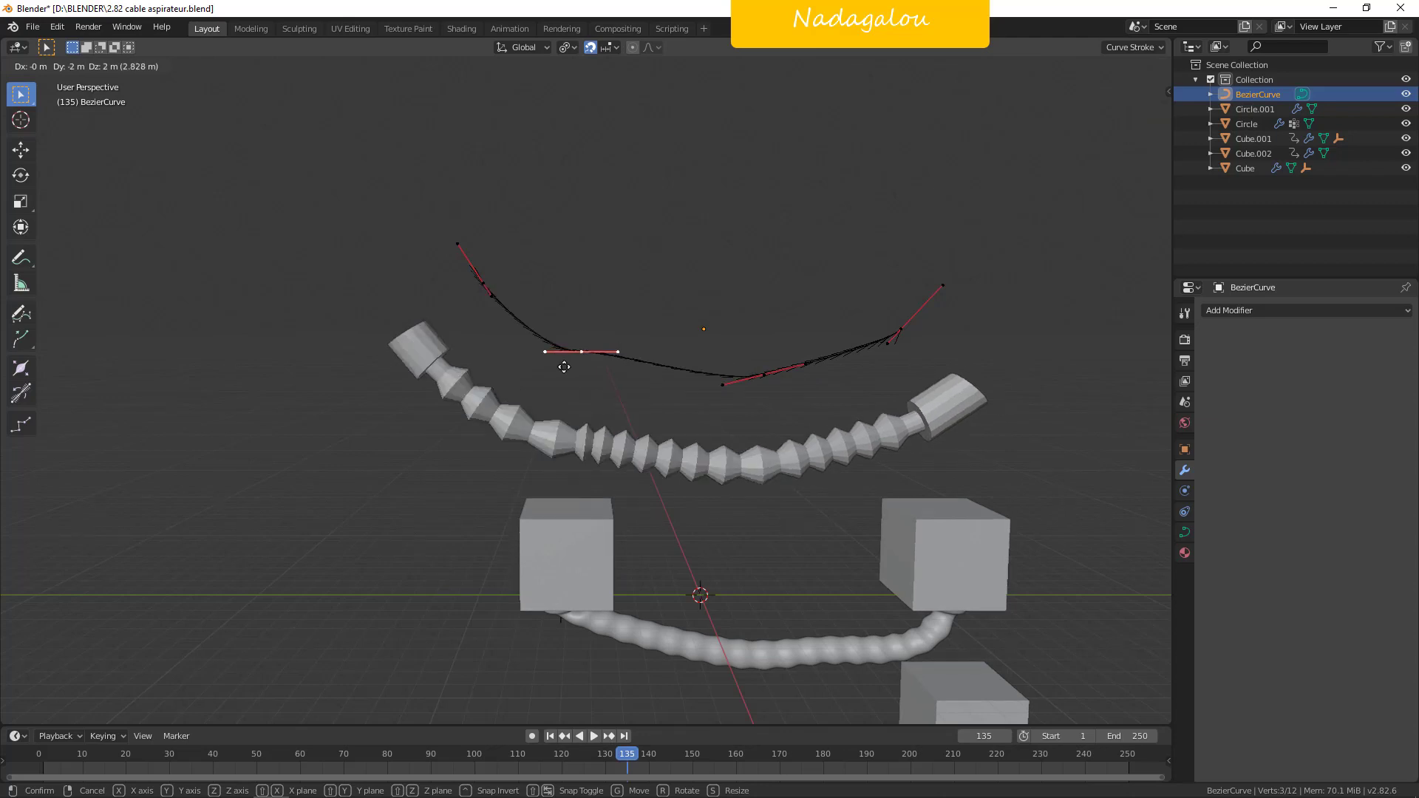
{"action": "right_click", "coordinate": [707, 367]}
{"action": "scroll", "coordinate": [709, 368], "scroll_direction": "down", "scroll_amount": 2}
{"action": "middle_click_drag", "start_coordinate": [832, 384], "coordinate": [802, 365]}
{"action": "key", "text": "Tab"}
Play the animation from the first frame to watch the simulated lower cable bend between the moving cubes.
{"action": "scroll", "coordinate": [838, 425], "scroll_direction": "down", "scroll_amount": 2}
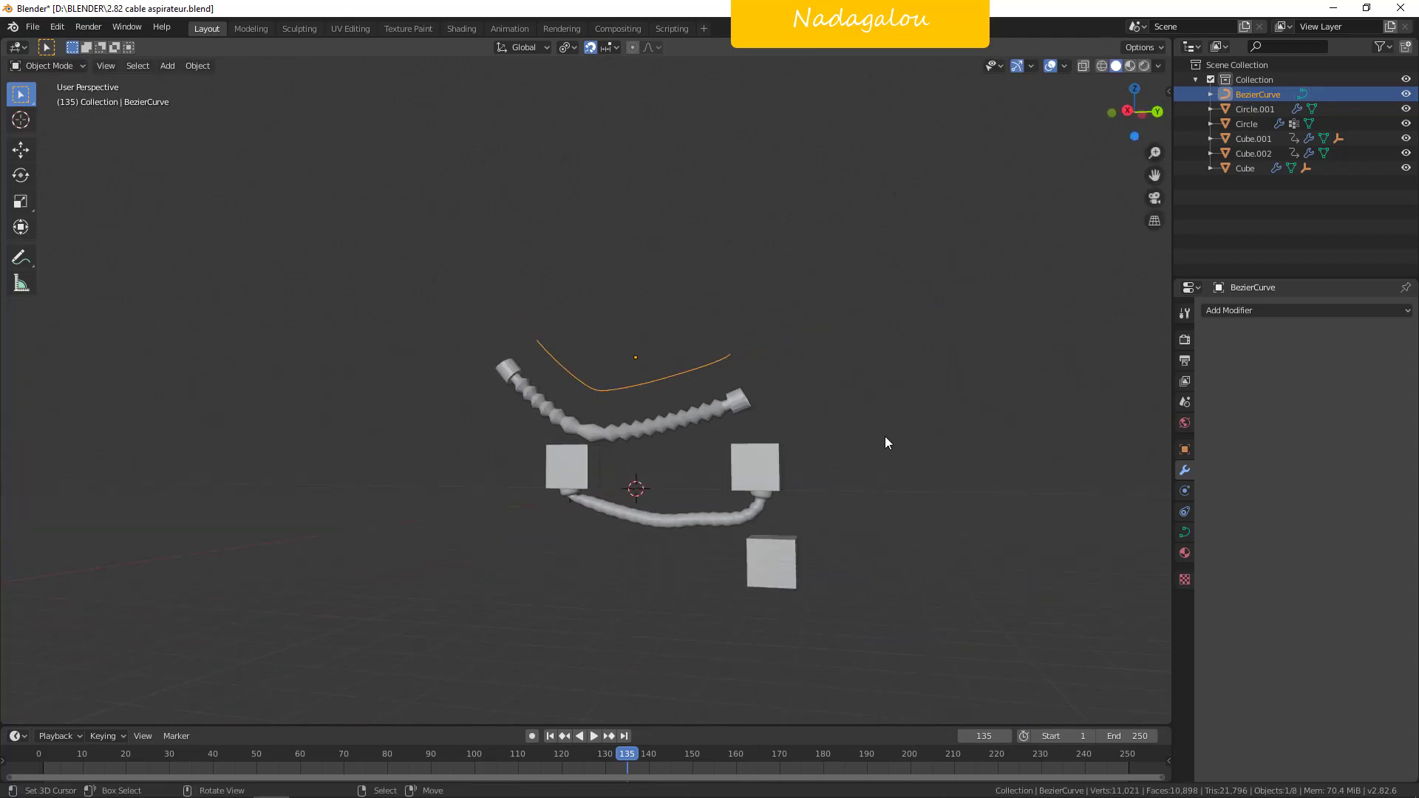
{"action": "scroll", "coordinate": [887, 442], "scroll_direction": "up", "scroll_amount": 2}
{"action": "middle_click_drag", "start_coordinate": [974, 464], "coordinate": [767, 399]}
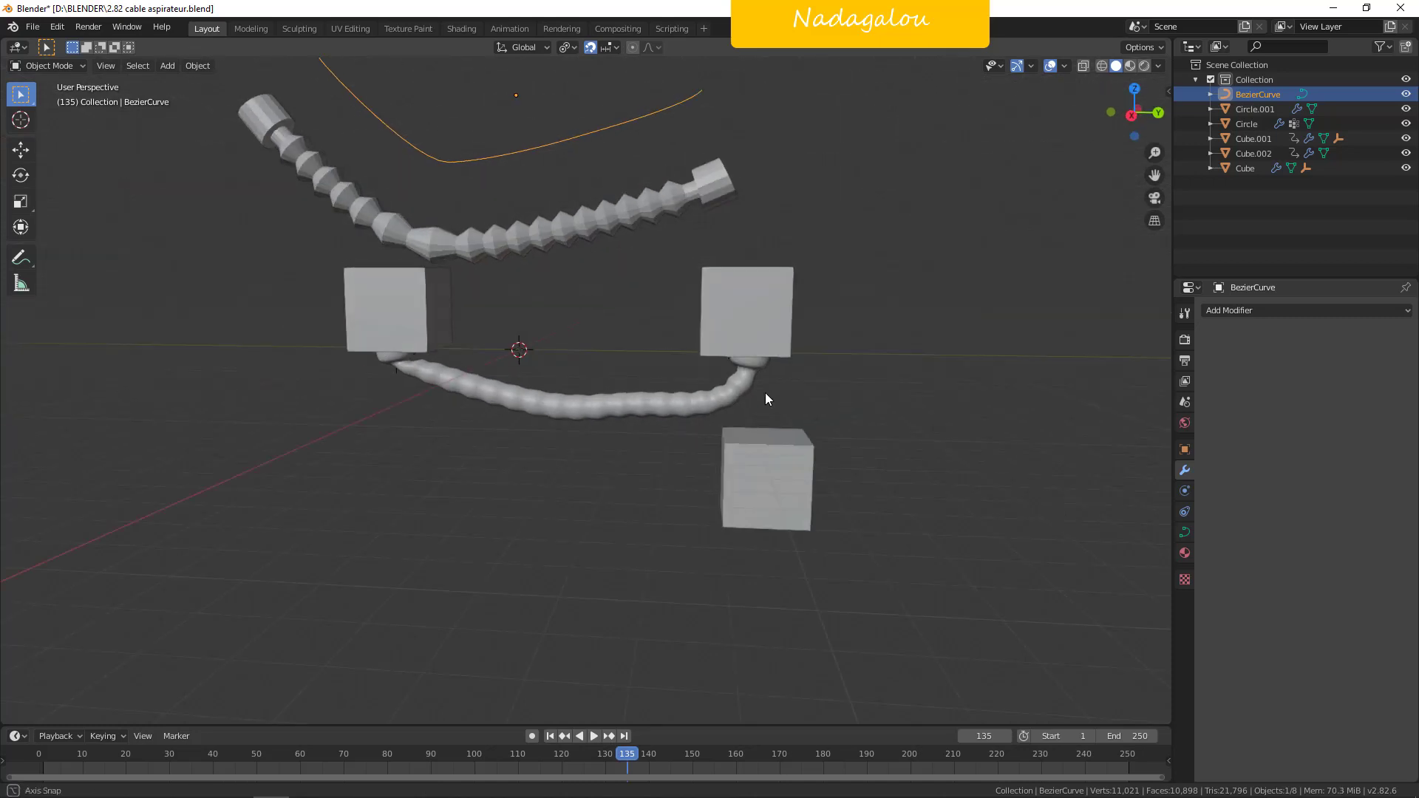
{"action": "scroll", "coordinate": [766, 399], "scroll_direction": "up", "scroll_amount": 2}
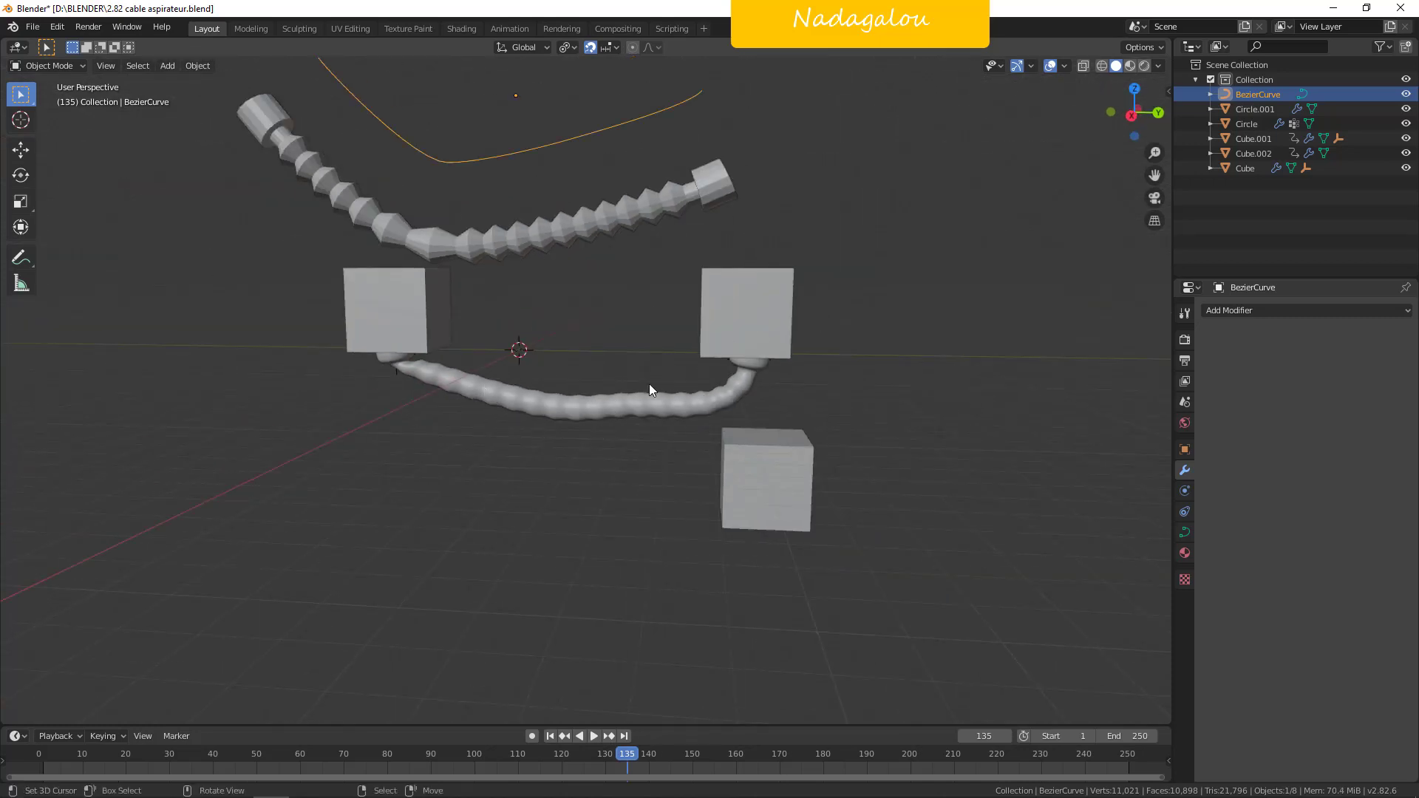
{"action": "middle_click_drag", "start_coordinate": [648, 384], "coordinate": [641, 314]}
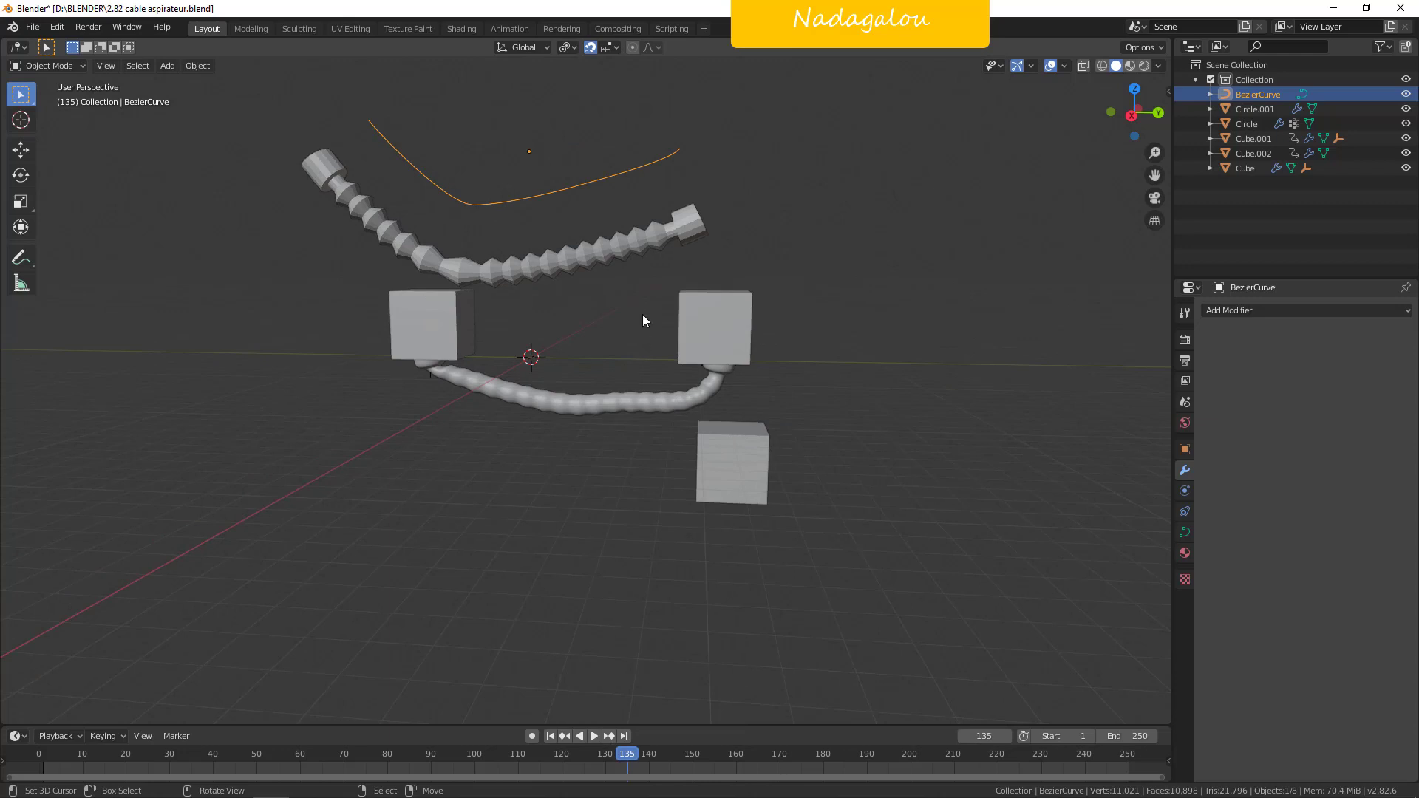
{"action": "left_click", "coordinate": [550, 736]}
{"action": "left_click", "coordinate": [594, 737]}
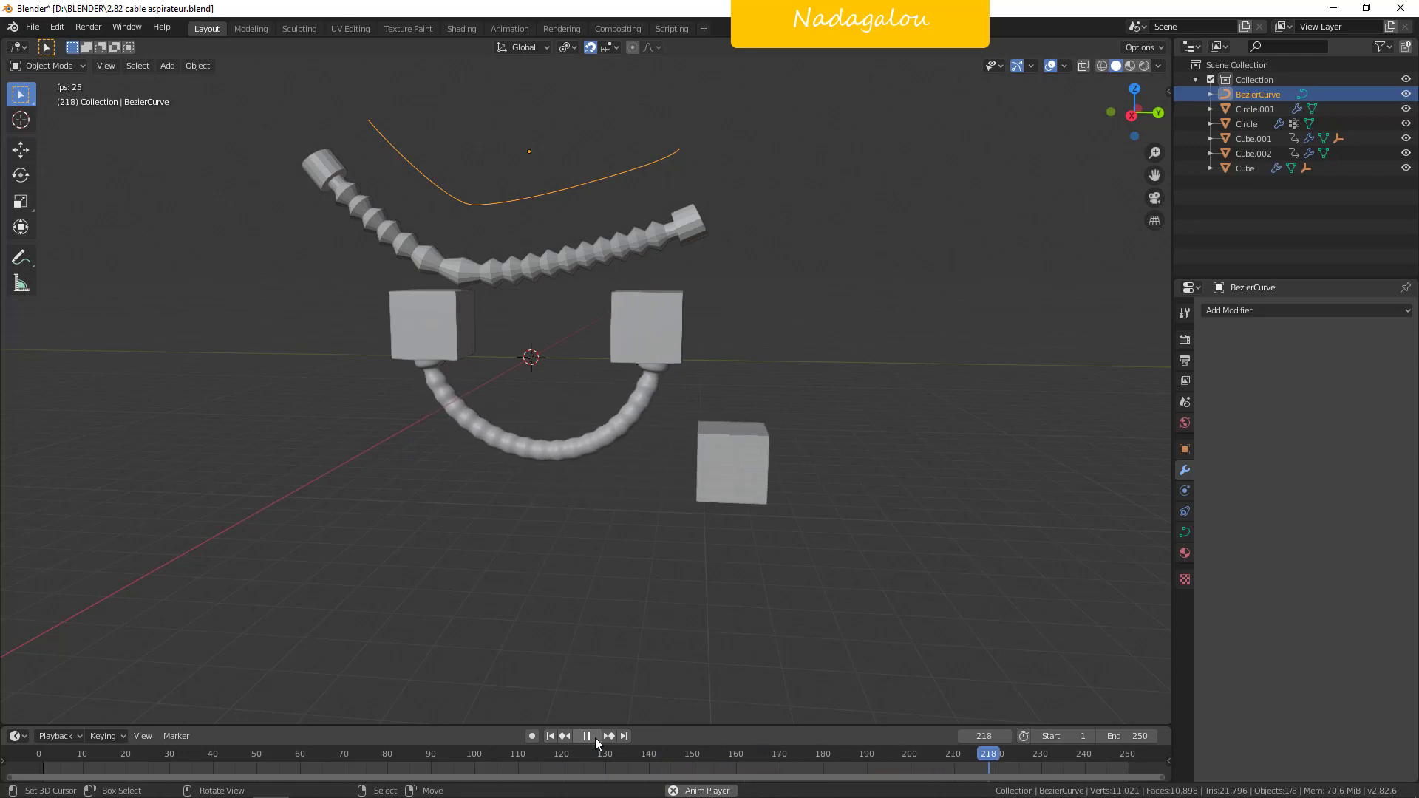
{"action": "left_click", "coordinate": [595, 738]}
{"action": "scroll", "coordinate": [673, 535], "scroll_direction": "down", "scroll_amount": 2}
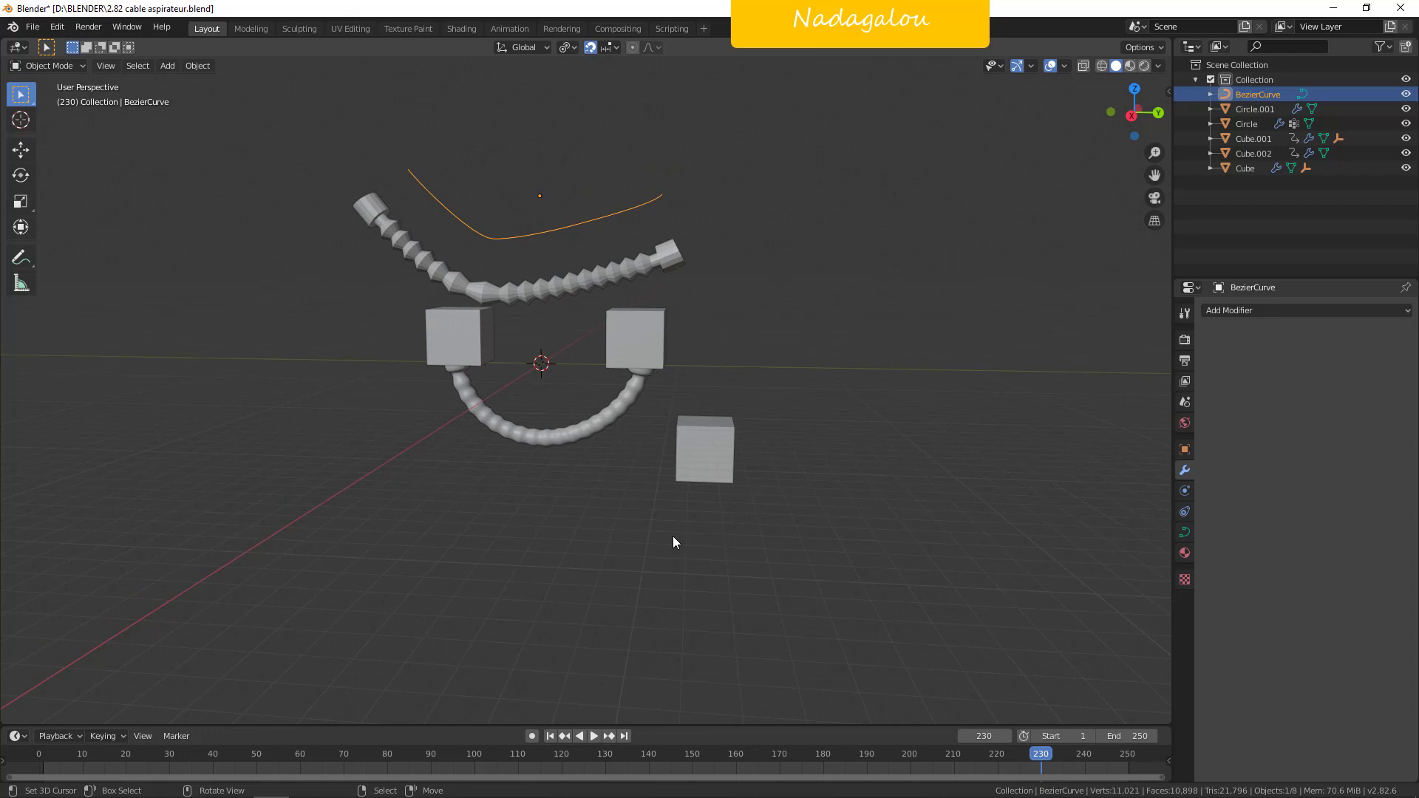
Open 2.81 parachute.blend without saving the cable file, and rewind the animation to frame 1 with the whole parachute in view.
{"action": "key", "text": "ctrl+o"}
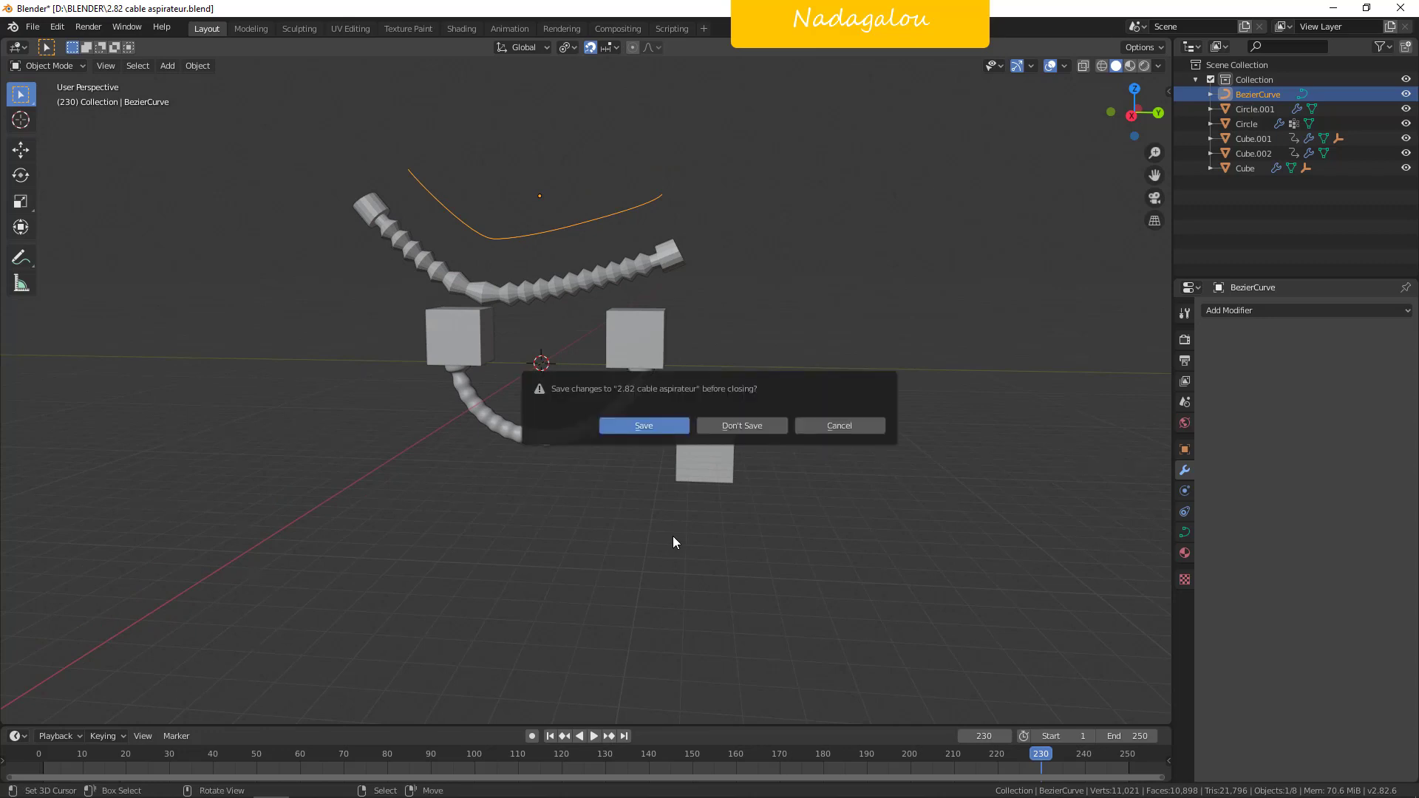
{"action": "left_click", "coordinate": [737, 426]}
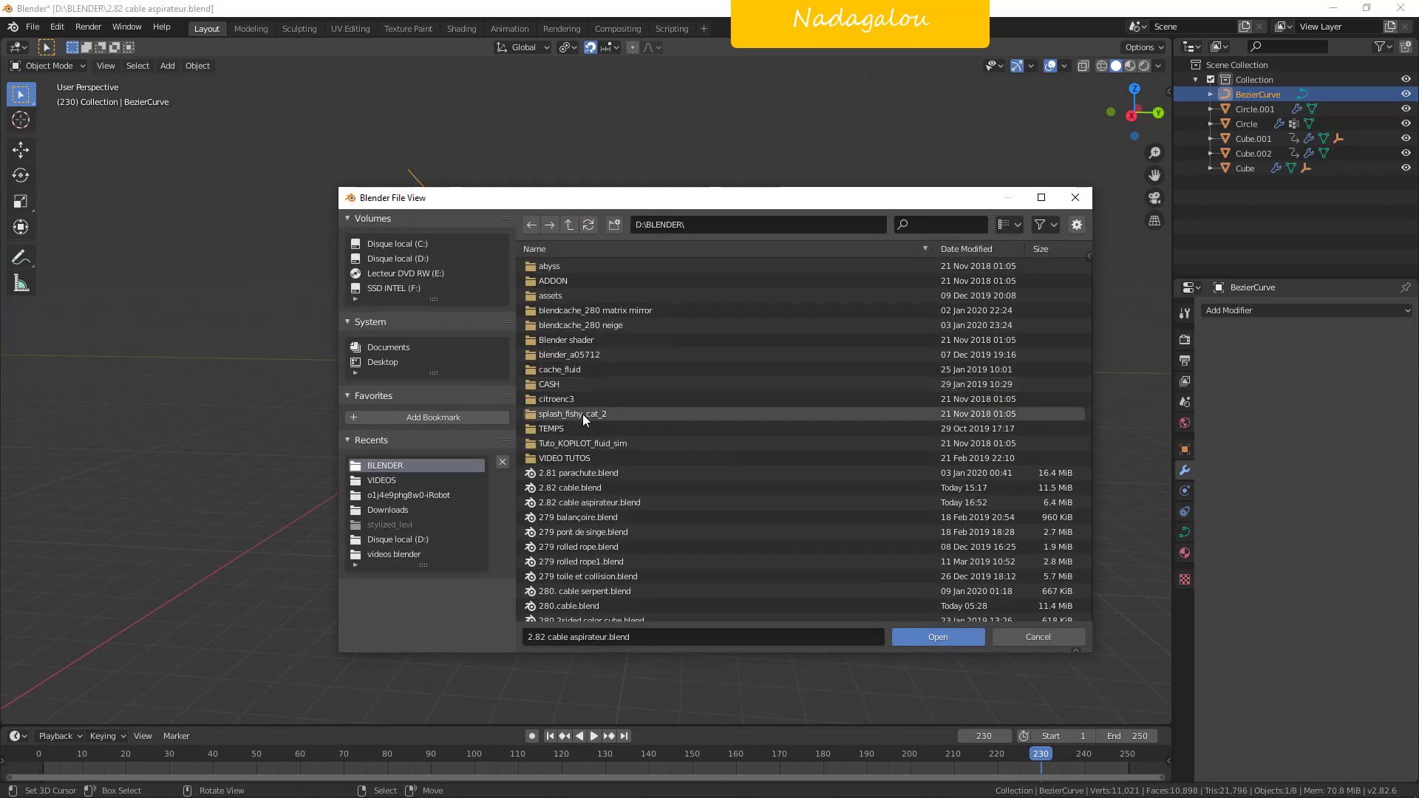
{"action": "double_click", "coordinate": [589, 473]}
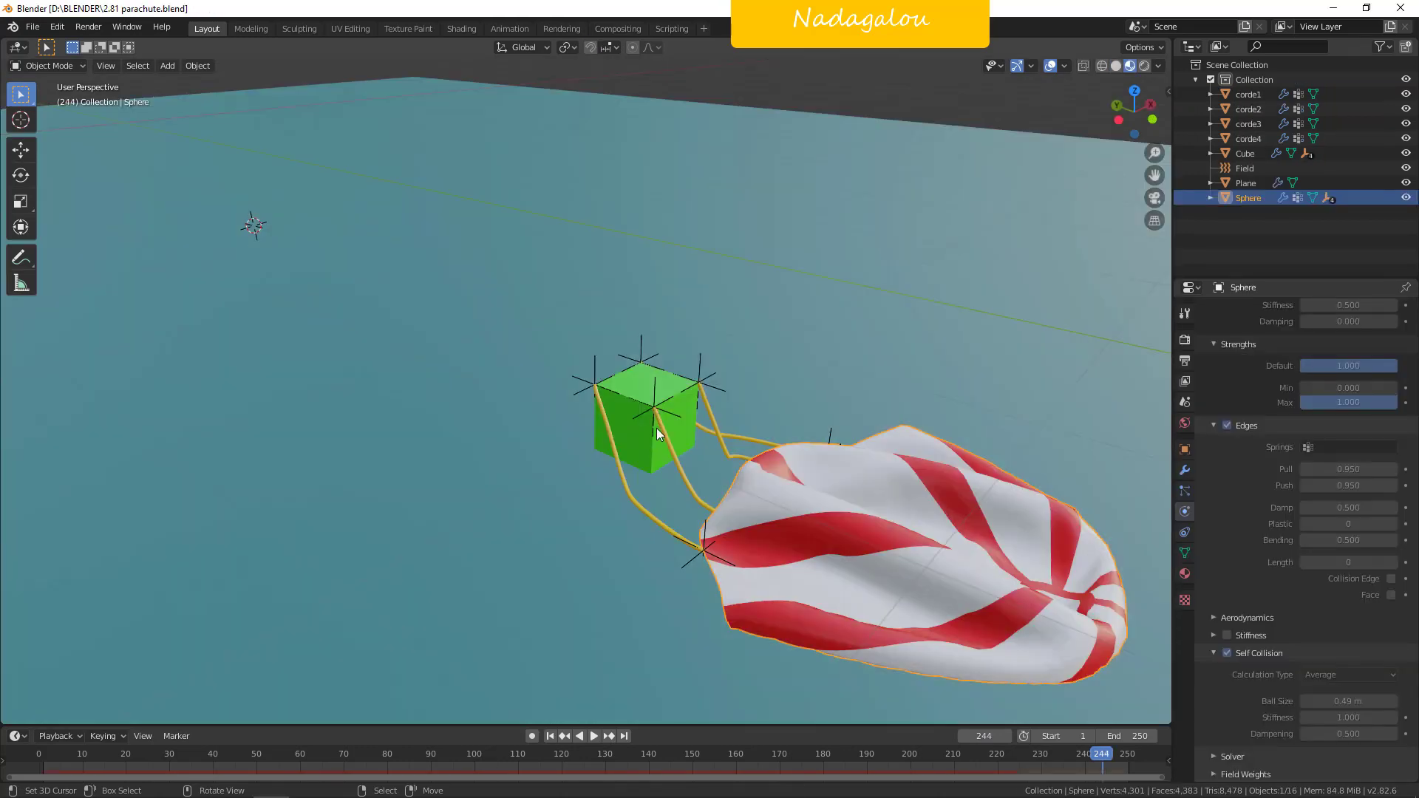
{"action": "left_click", "coordinate": [551, 735]}
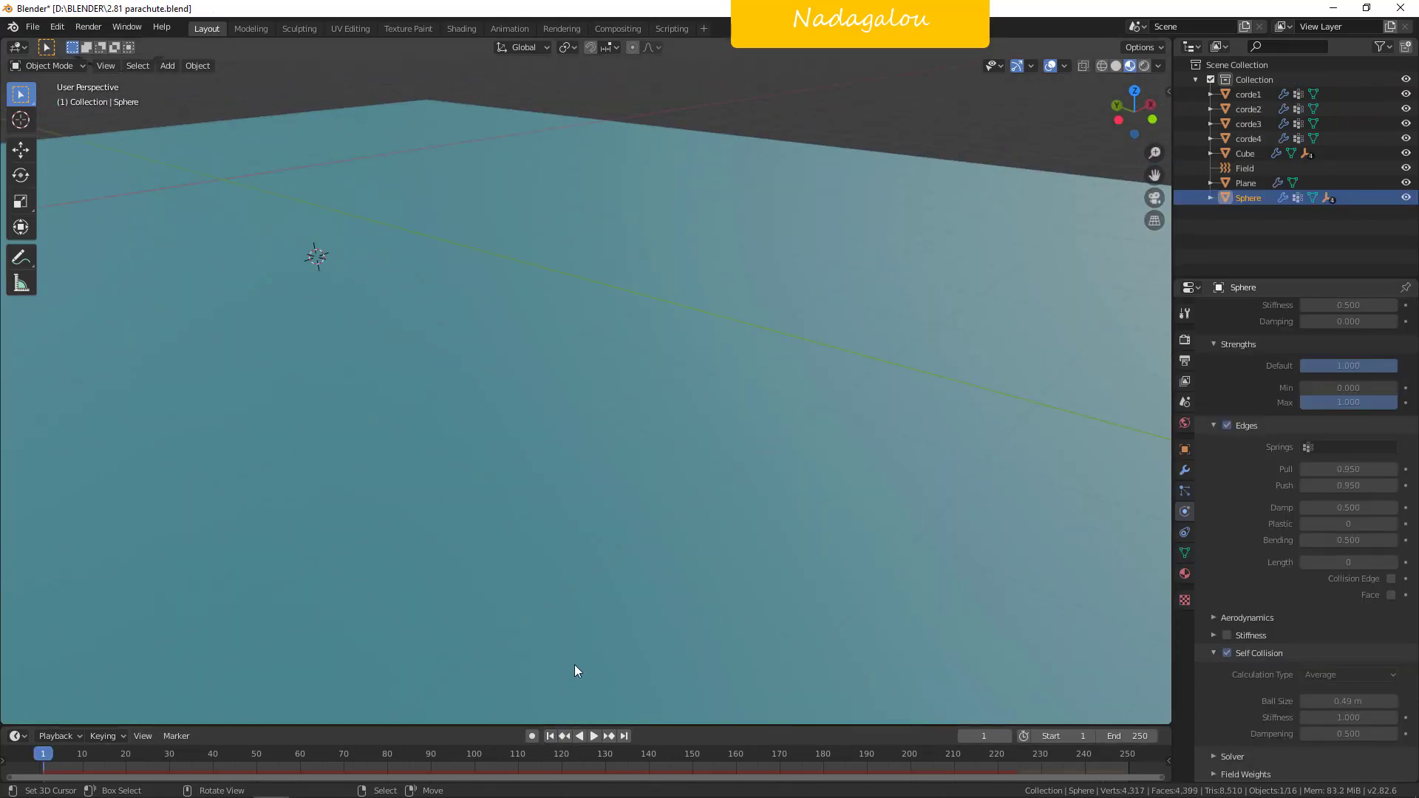
{"action": "middle_click_drag", "start_coordinate": [511, 227], "coordinate": [580, 373]}
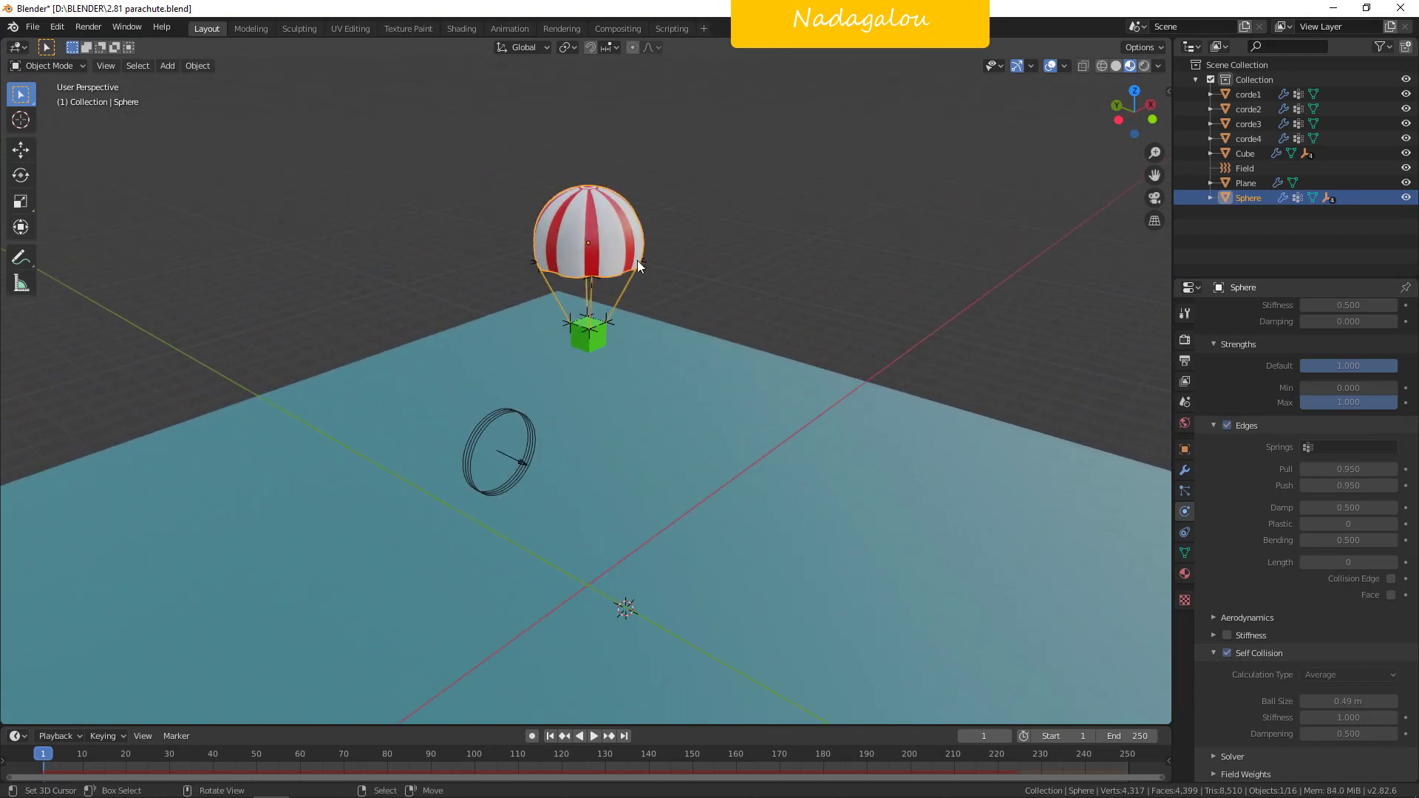
Examine the parachute sphere's soft body settings, including cache, goal, edges and self collision.
{"action": "scroll", "coordinate": [1240, 506], "scroll_direction": "up", "scroll_amount": 15}
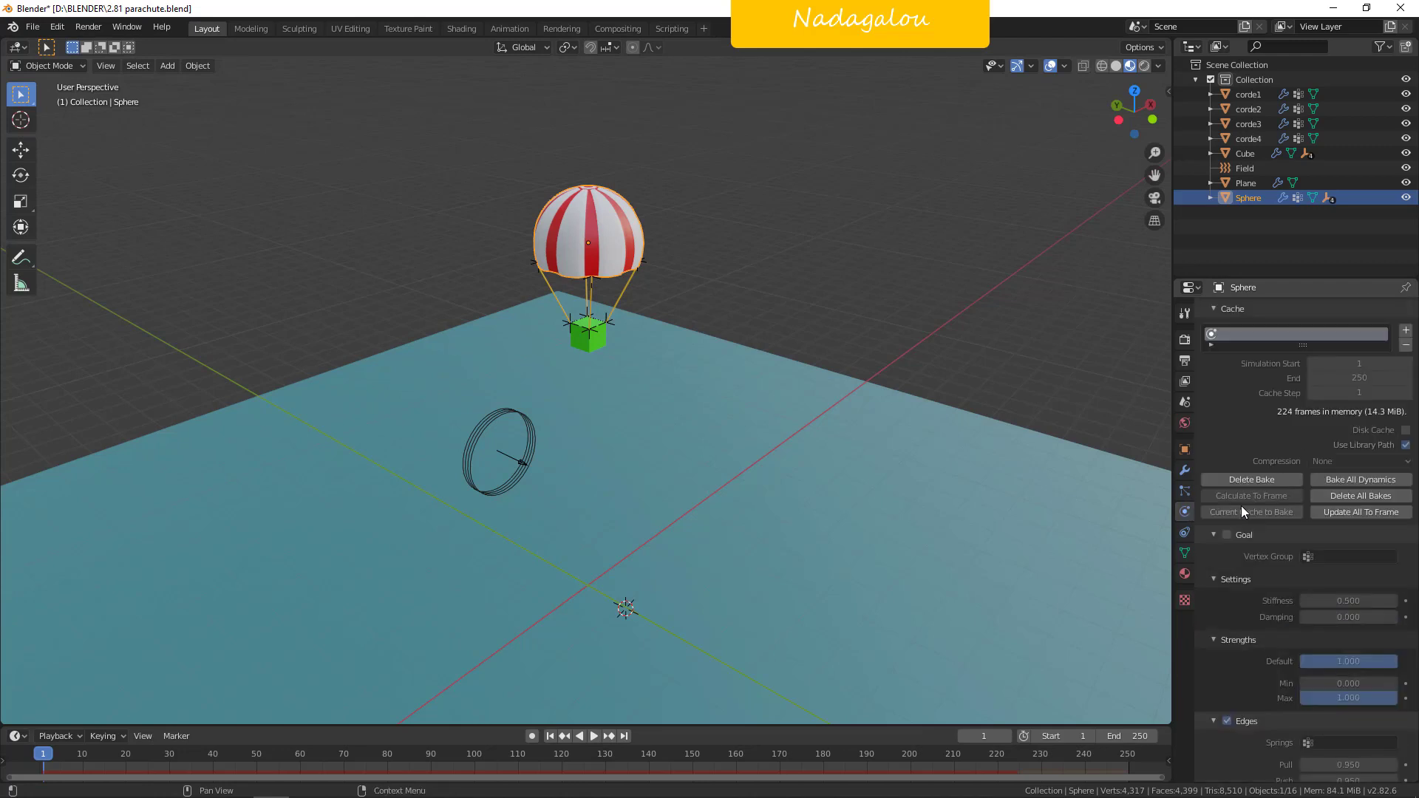
{"action": "scroll", "coordinate": [1240, 505], "scroll_direction": "up", "scroll_amount": 2}
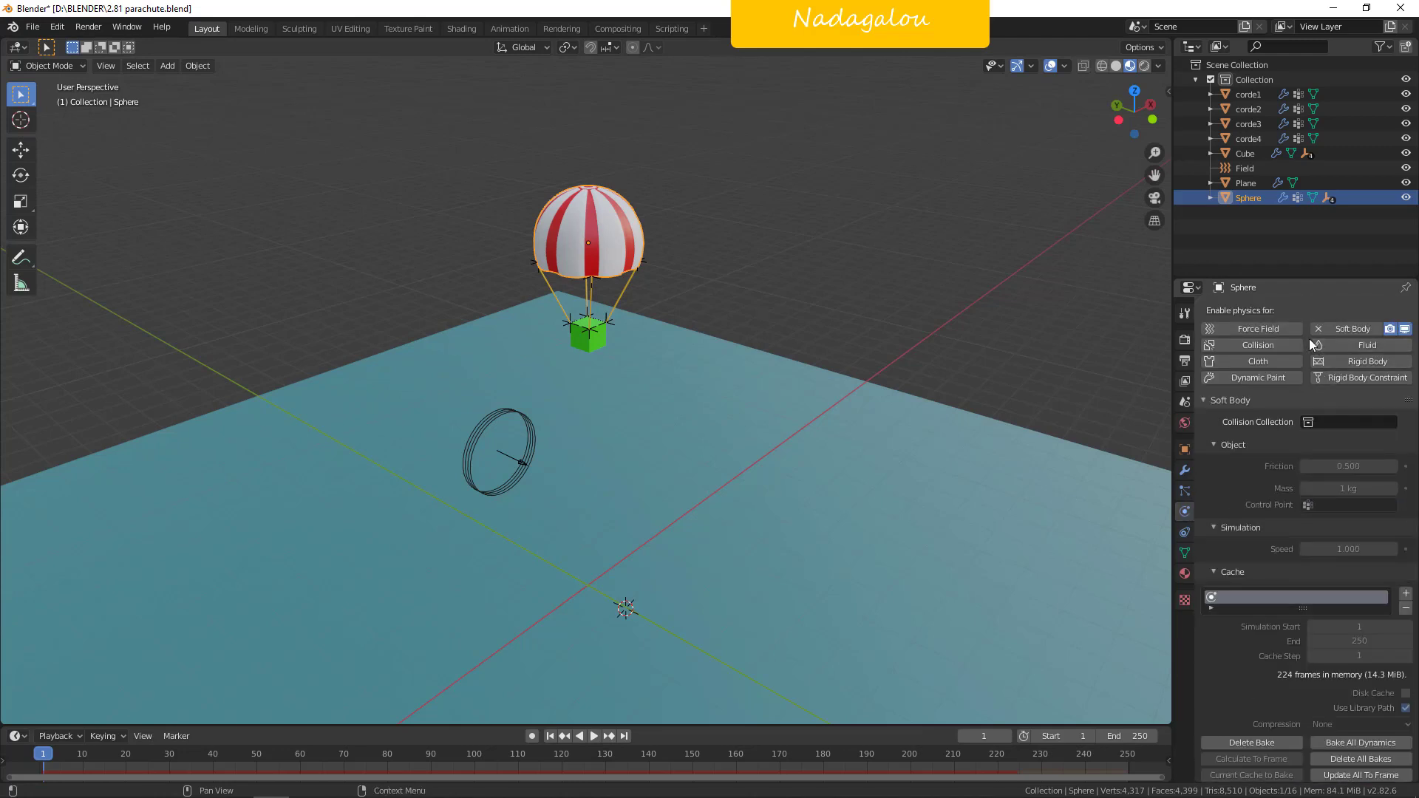
{"action": "scroll", "coordinate": [1279, 467], "scroll_direction": "down", "scroll_amount": 15}
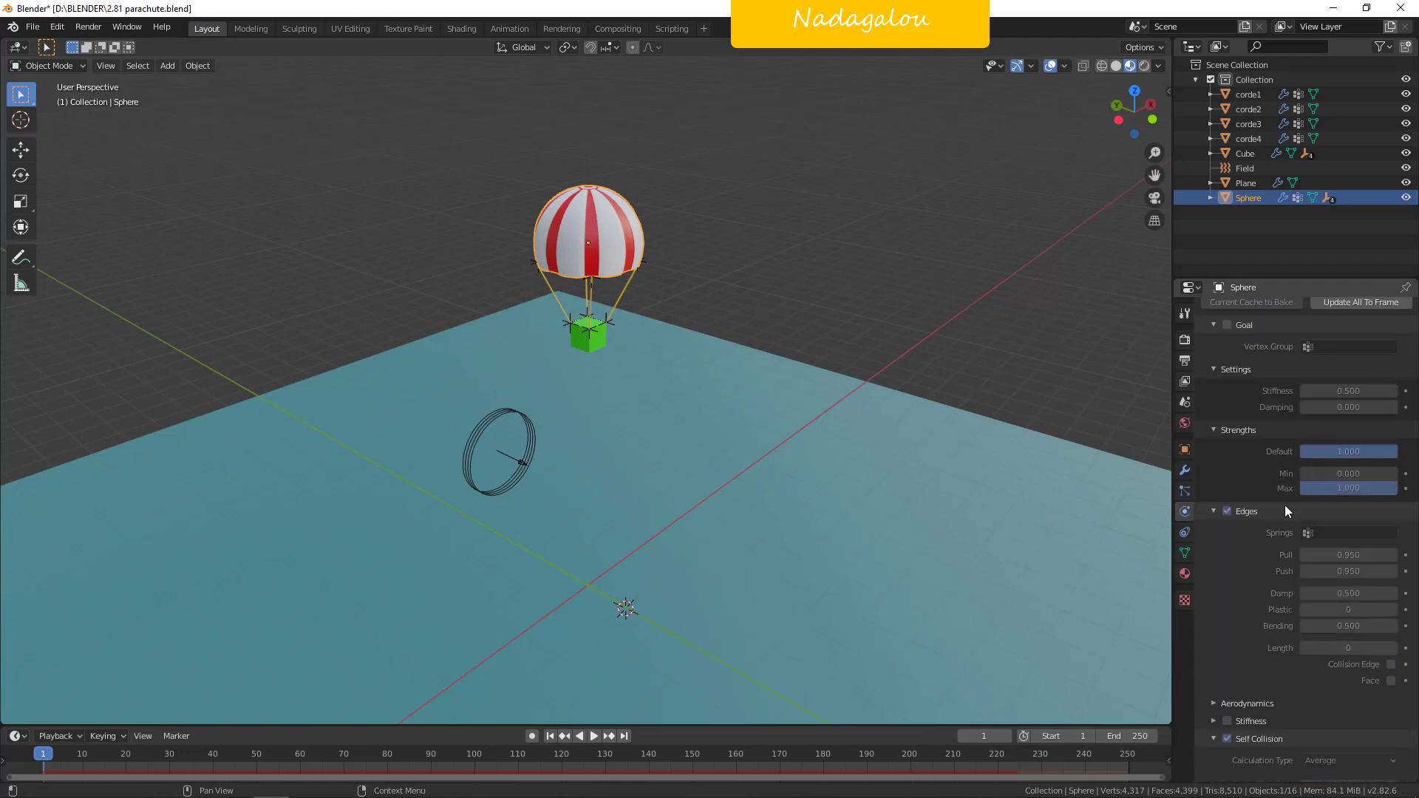
{"action": "scroll", "coordinate": [1278, 525], "scroll_direction": "up", "scroll_amount": 2}
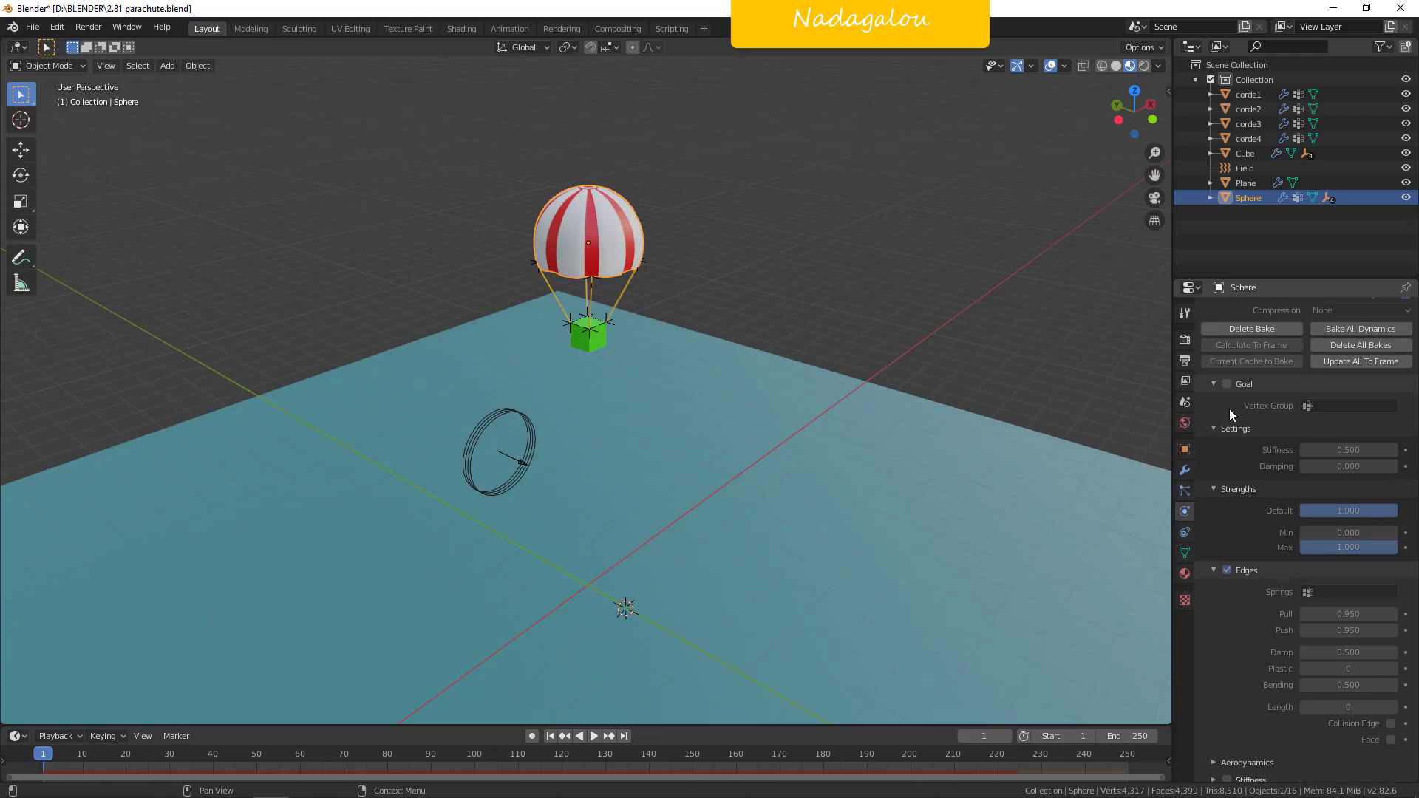
{"action": "scroll", "coordinate": [1283, 460], "scroll_direction": "down", "scroll_amount": 5}
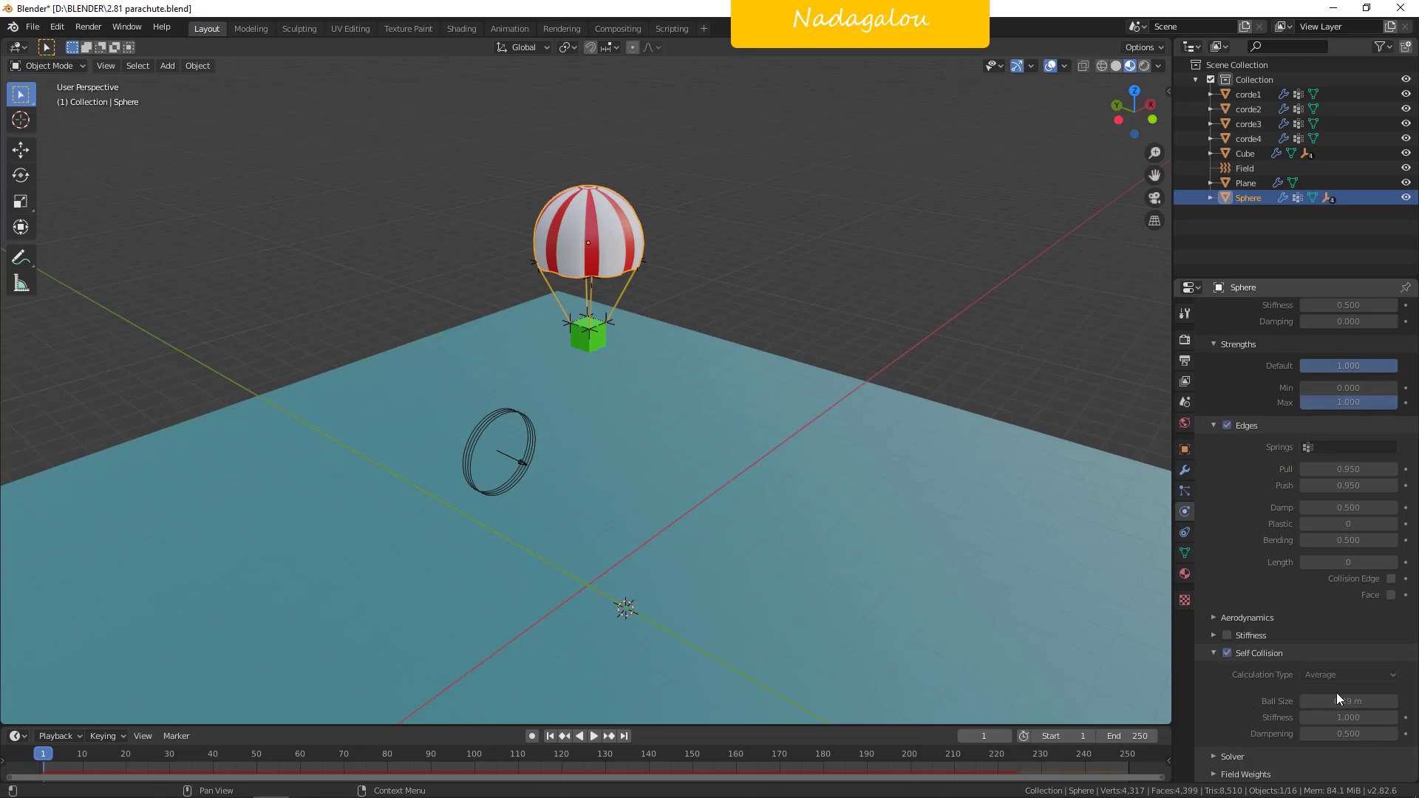
{"action": "scroll", "coordinate": [1323, 561], "scroll_direction": "up", "scroll_amount": 1}
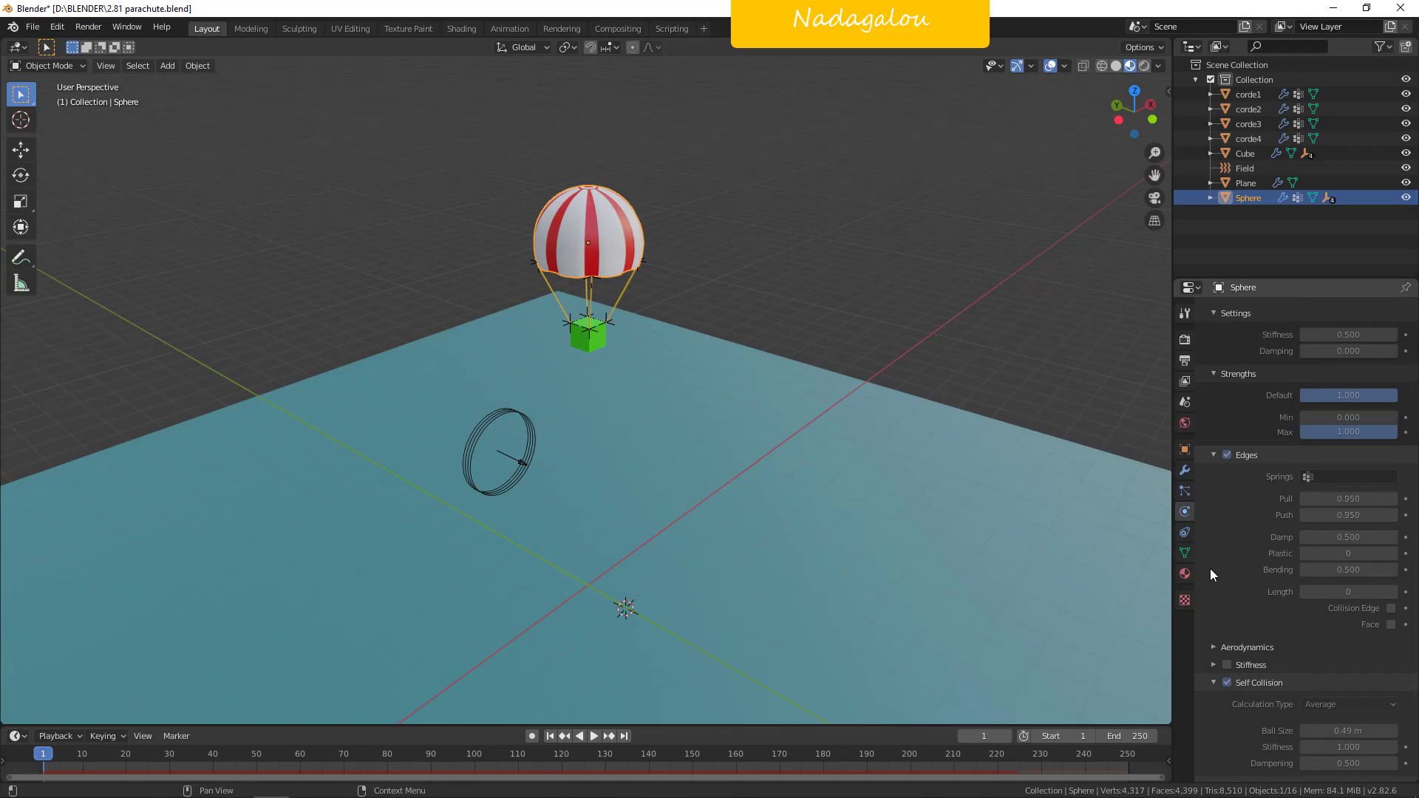
Inspect the ropes between the parachute and the green cube, ending in the right orthographic view.
{"action": "scroll", "coordinate": [637, 318], "scroll_direction": "up", "scroll_amount": 4}
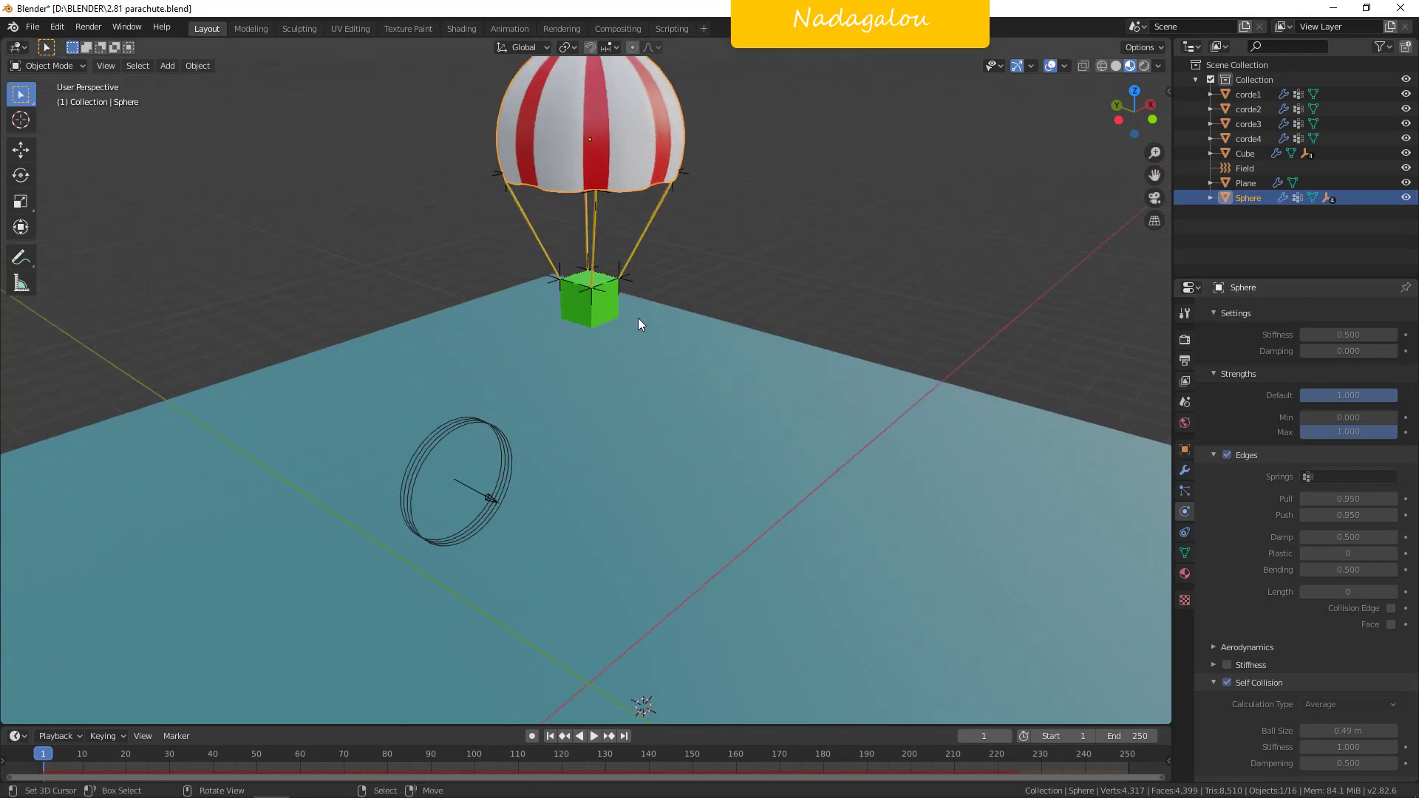
{"action": "scroll", "coordinate": [702, 330], "scroll_direction": "down", "scroll_amount": 4}
{"action": "middle_click_drag", "start_coordinate": [767, 576], "coordinate": [790, 458]}
{"action": "key", "text": "KP_3"}
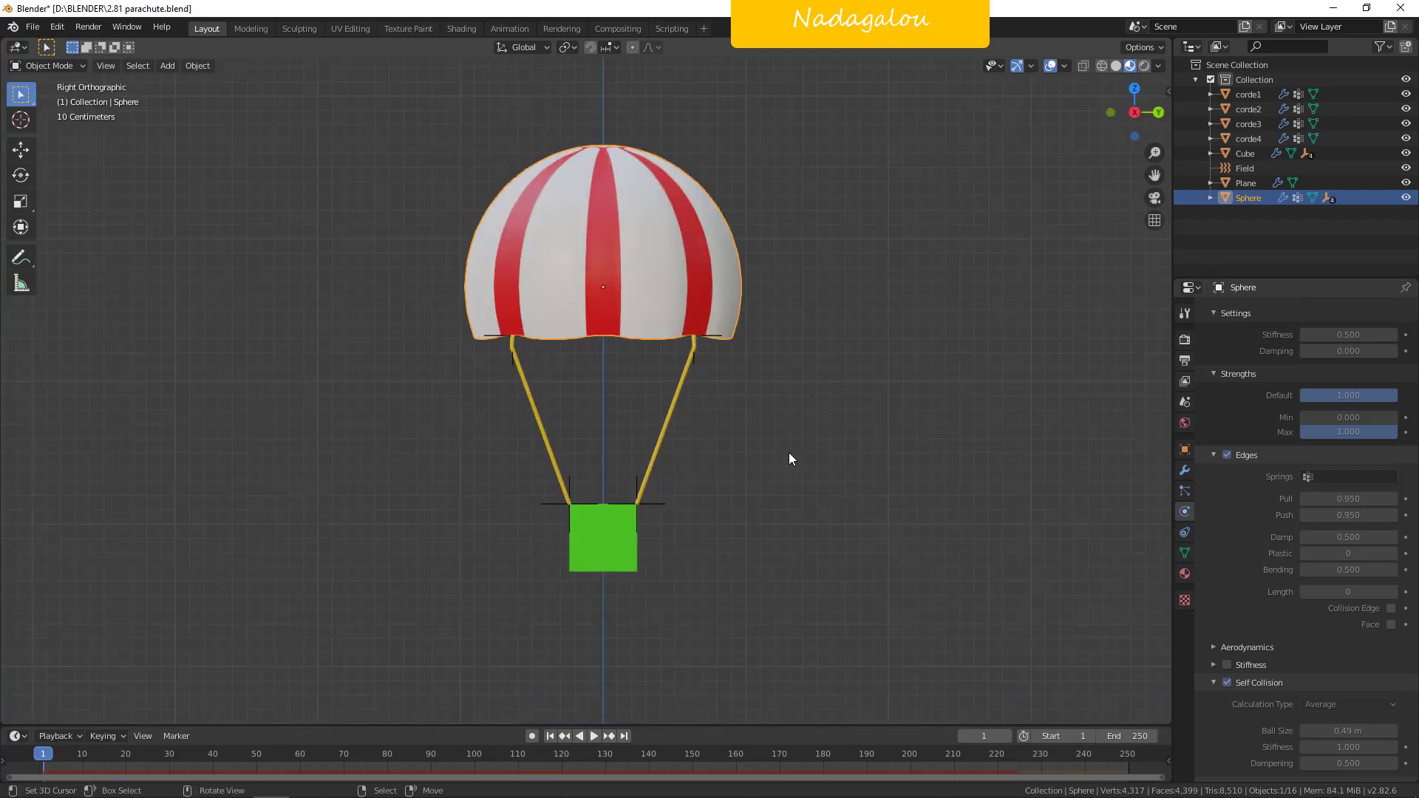
Inspect rope corde1 in wireframe, focusing on its ends at the parachute rim and the cube.
{"action": "left_click", "coordinate": [1101, 66]}
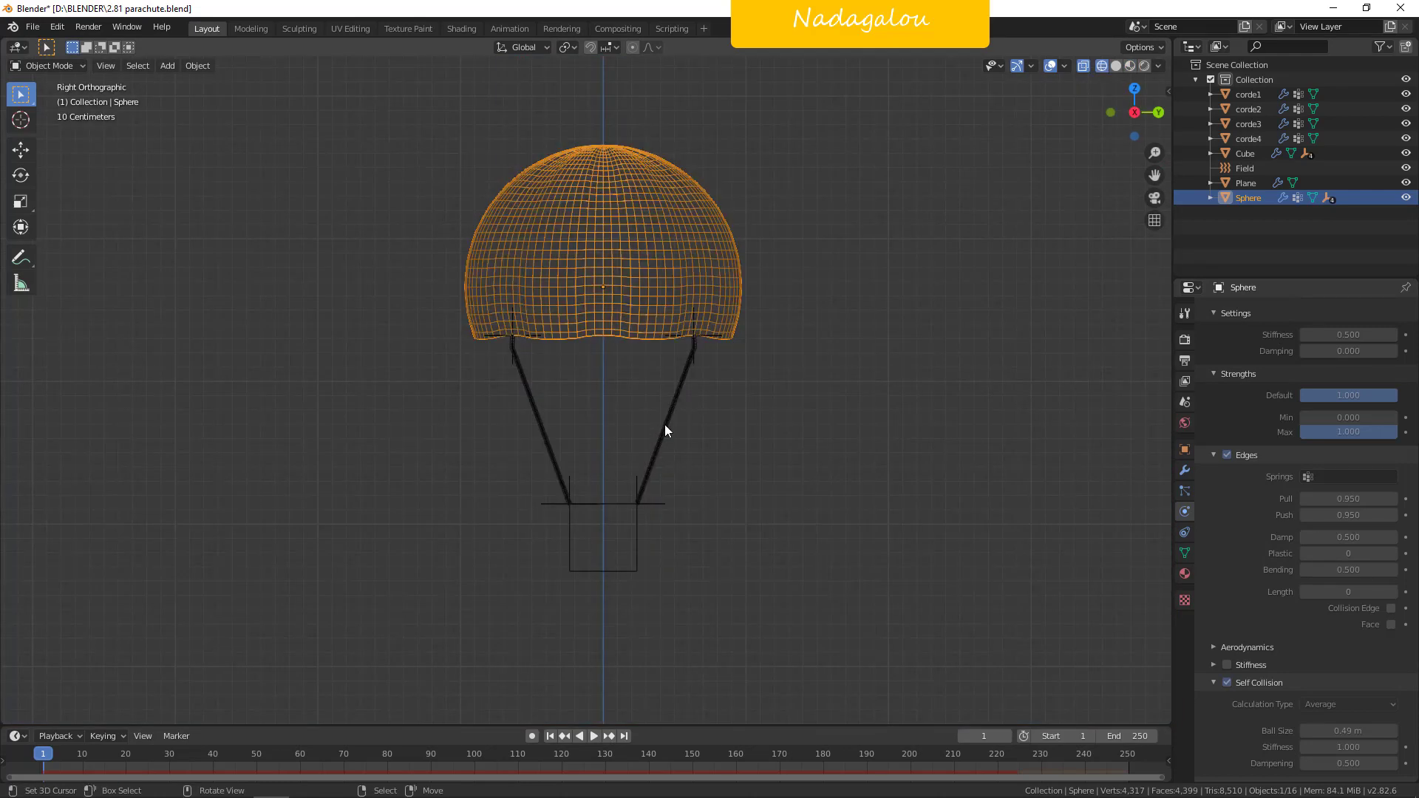
{"action": "left_click", "coordinate": [665, 425]}
{"action": "scroll", "coordinate": [673, 440], "scroll_direction": "up", "scroll_amount": 3}
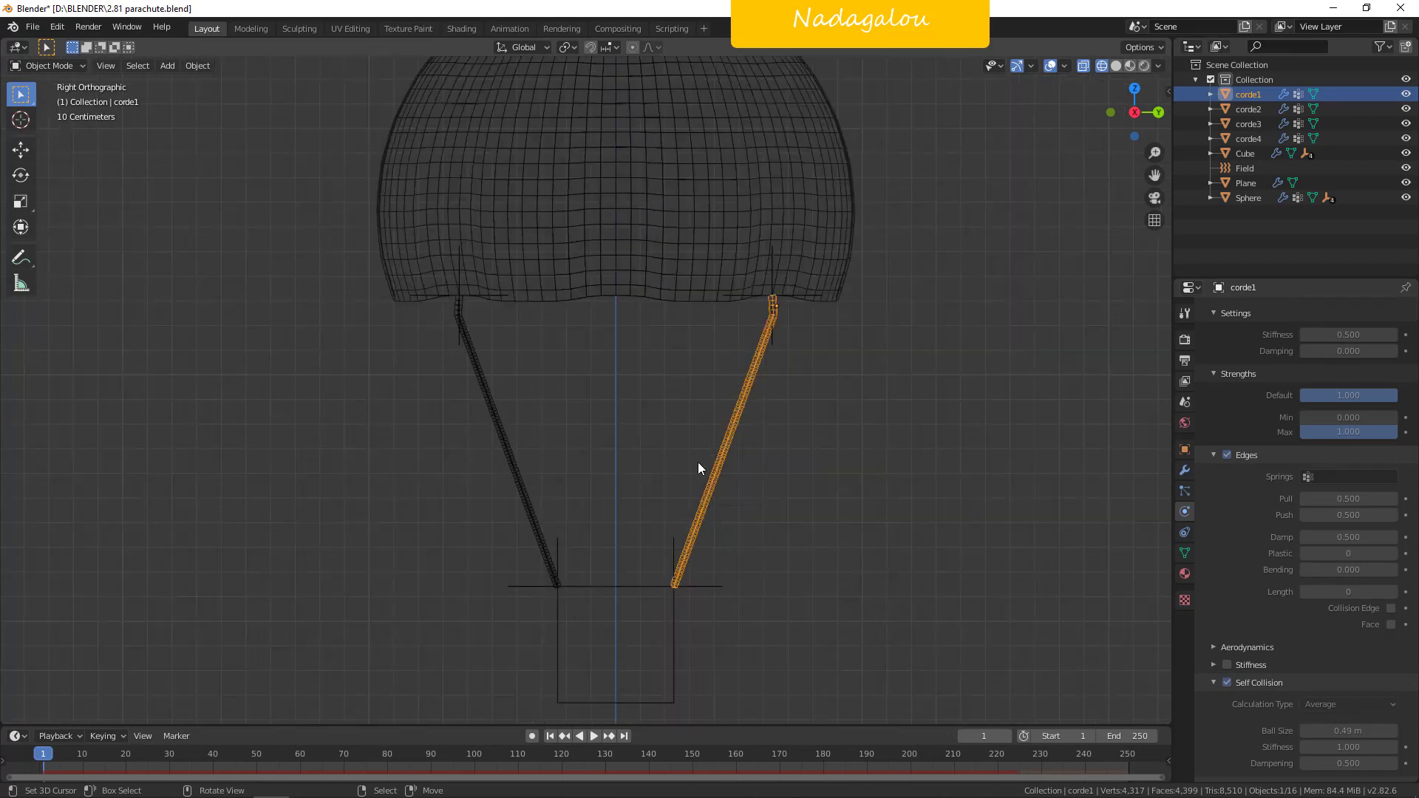
{"action": "middle_click_drag", "start_coordinate": [791, 378], "coordinate": [830, 411]}
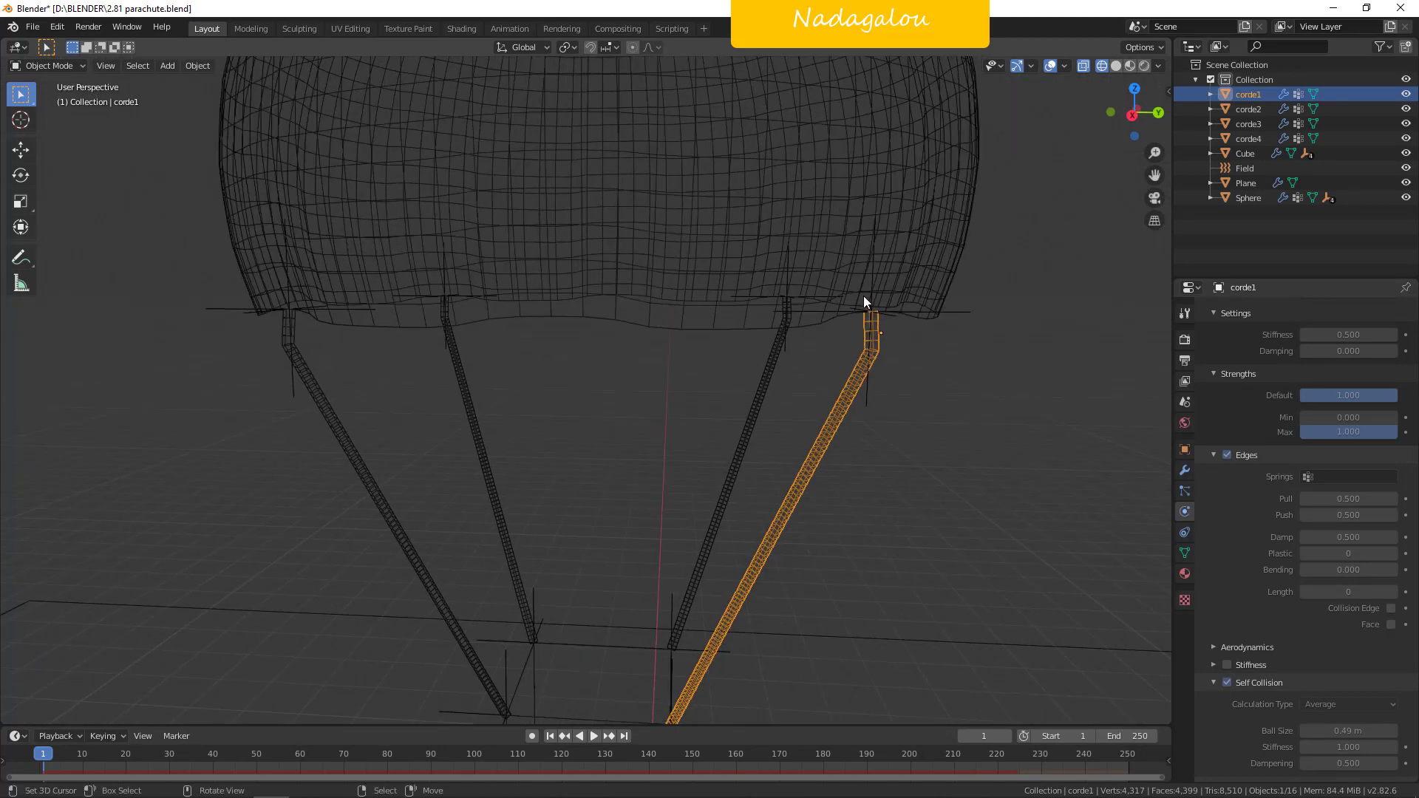
{"action": "scroll", "coordinate": [865, 321], "scroll_direction": "down", "scroll_amount": 4}
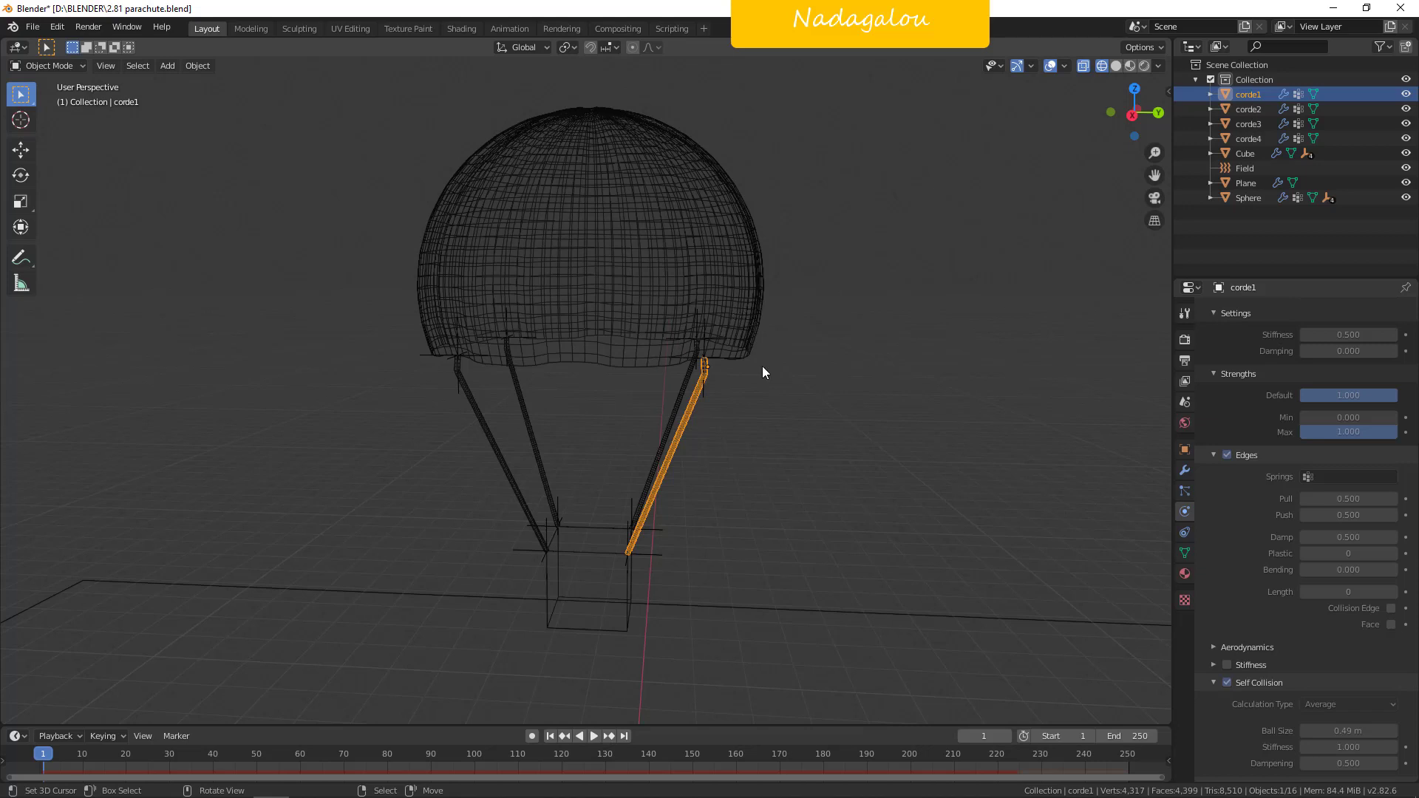
{"action": "scroll", "coordinate": [709, 284], "scroll_direction": "up", "scroll_amount": 3}
{"action": "scroll", "coordinate": [748, 280], "scroll_direction": "down", "scroll_amount": 4}
{"action": "scroll", "coordinate": [761, 308], "scroll_direction": "up", "scroll_amount": 4}
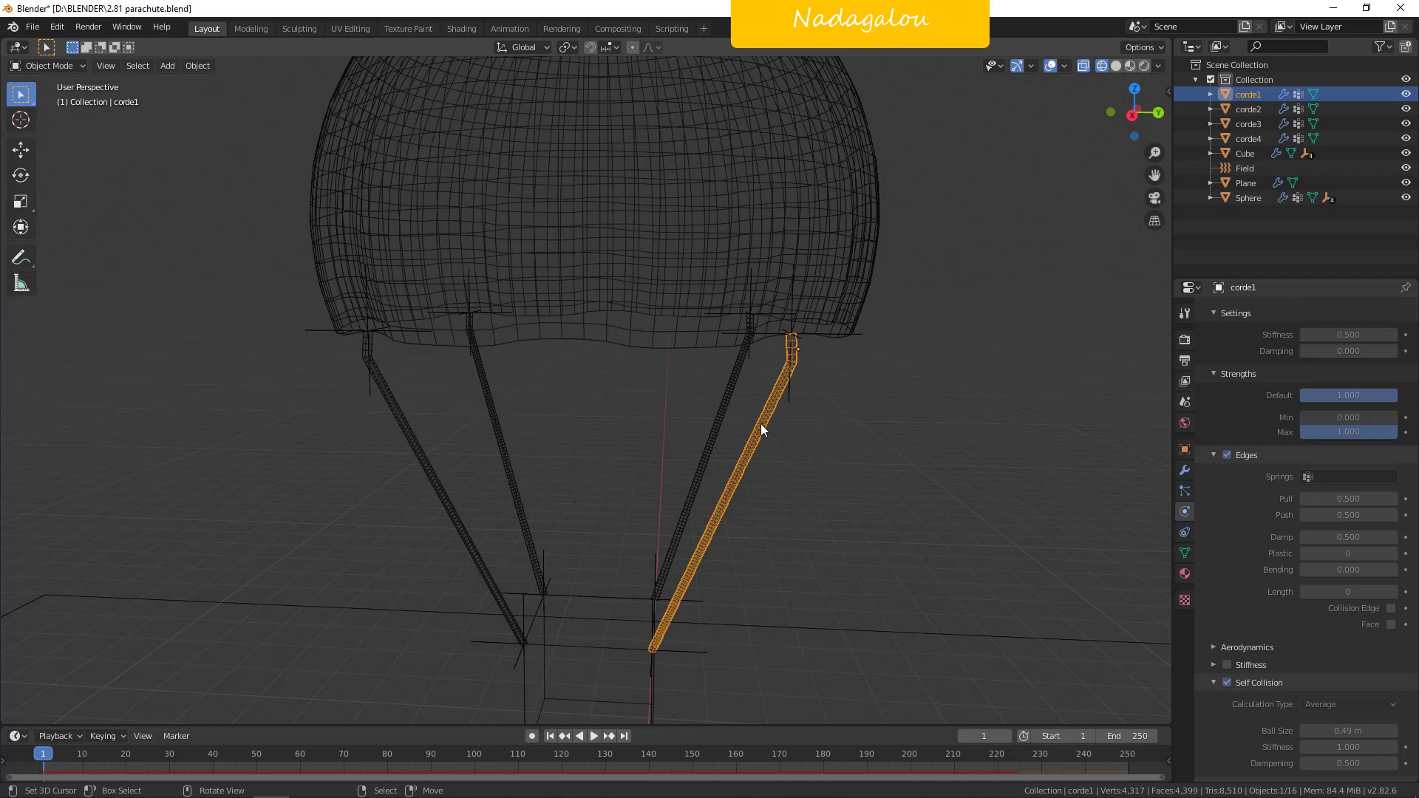
Review corde1's modifier stack, including both Hook modifiers, Softbody and Skin.
{"action": "left_click", "coordinate": [1184, 470]}
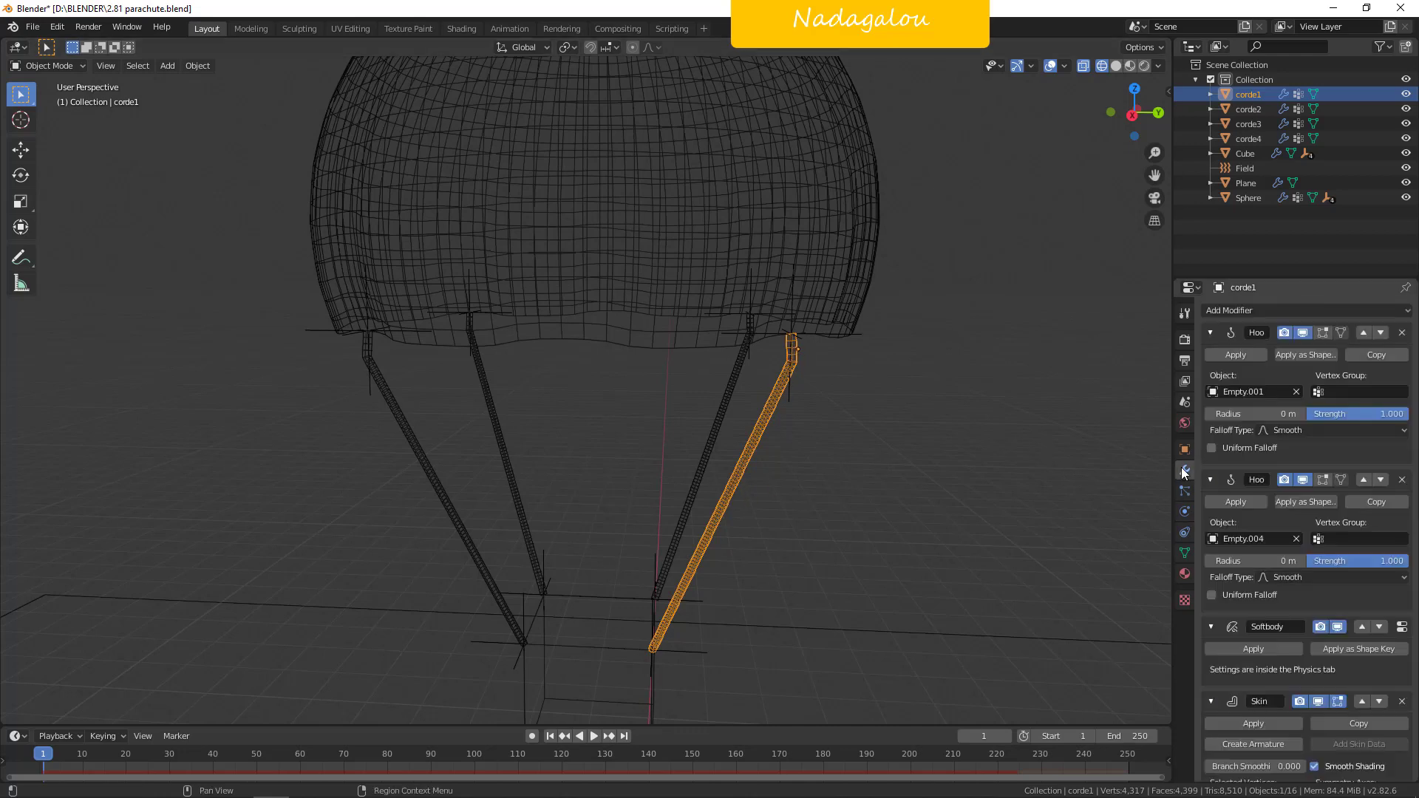
{"action": "scroll", "coordinate": [1241, 488], "scroll_direction": "down", "scroll_amount": 5}
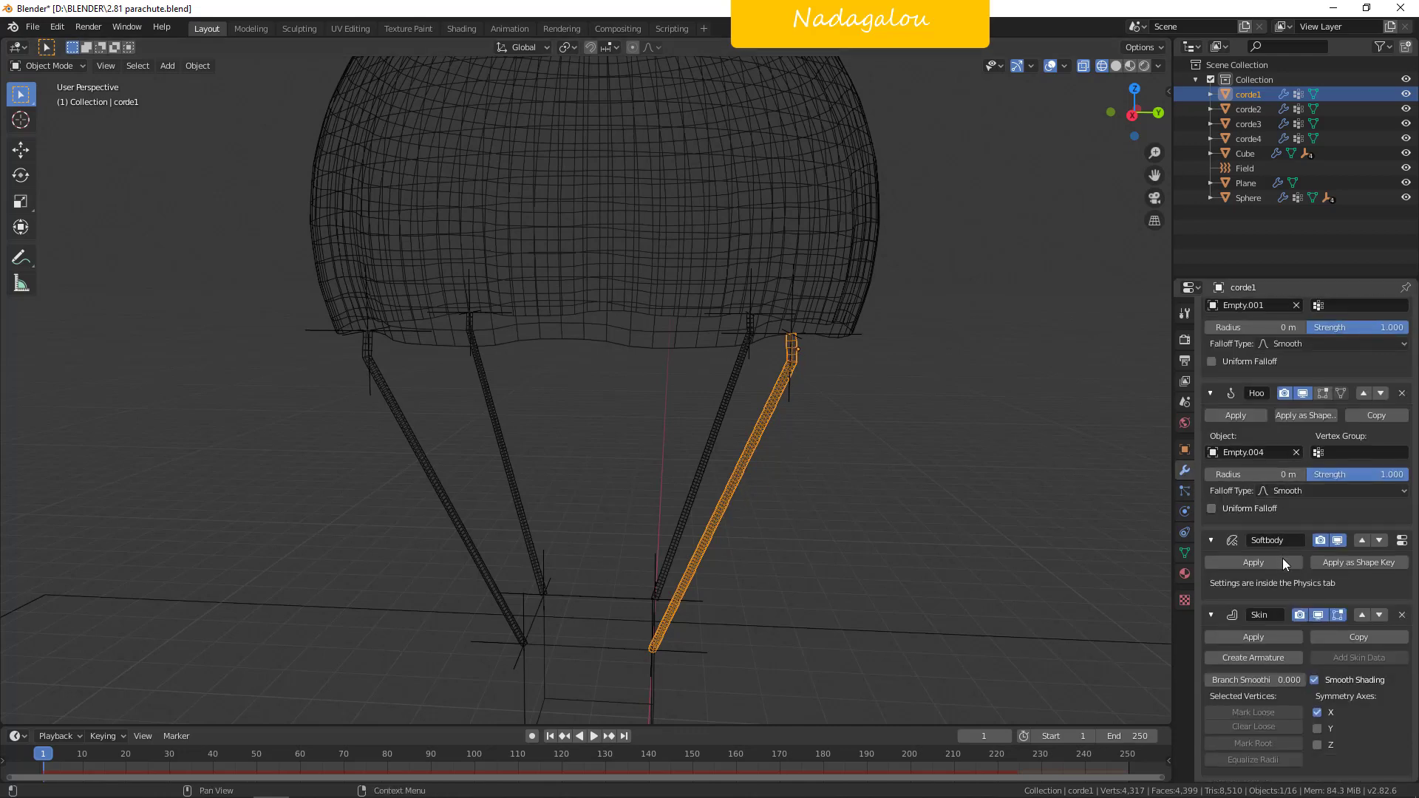
{"action": "scroll", "coordinate": [927, 597], "scroll_direction": "down", "scroll_amount": 3}
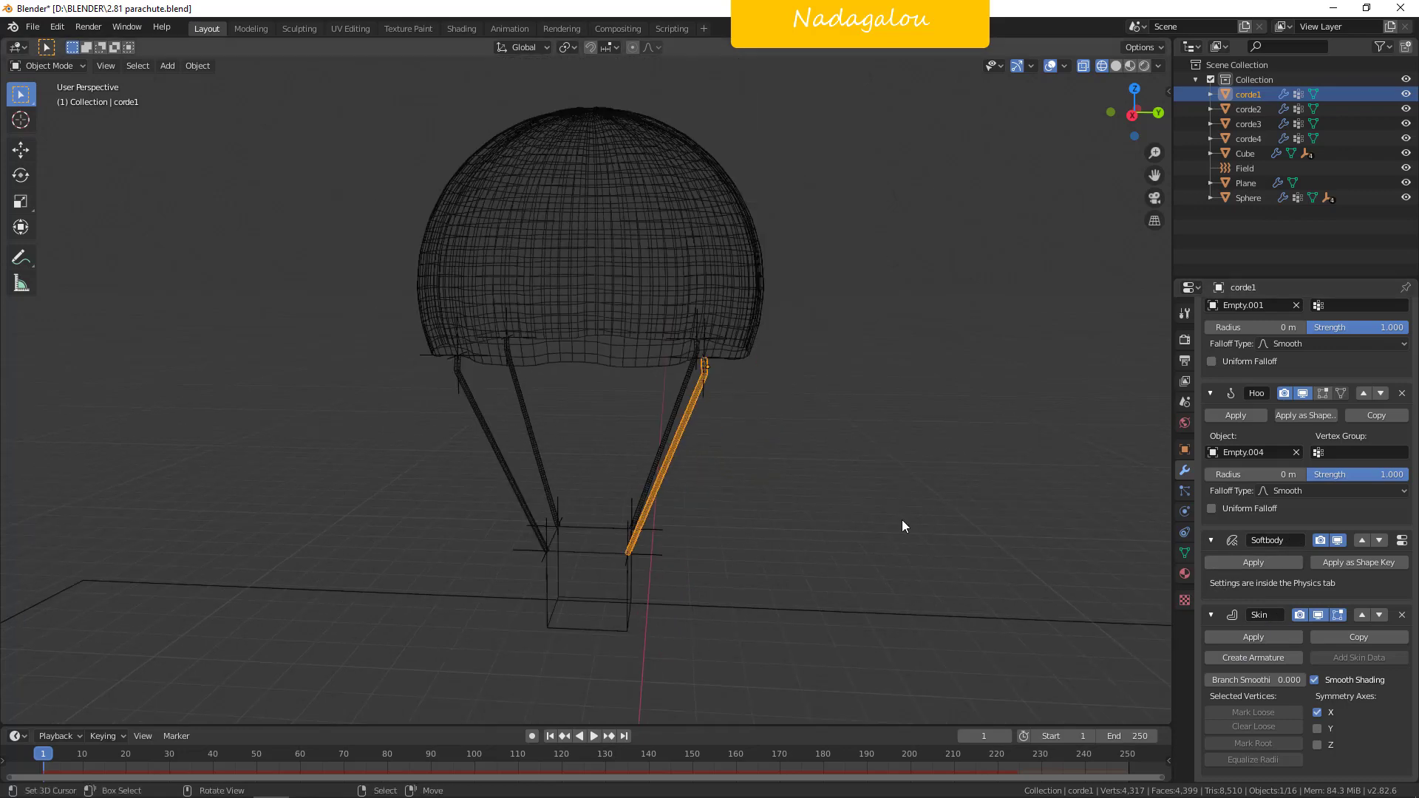
{"action": "mouse_move", "coordinate": [901, 520]}
{"action": "middle_mouse_down"}
{"action": "mouse_move", "coordinate": [804, 553]}
{"action": "mouse_move", "coordinate": [845, 523]}
{"action": "mouse_move", "coordinate": [883, 523]}
{"action": "middle_mouse_up"}
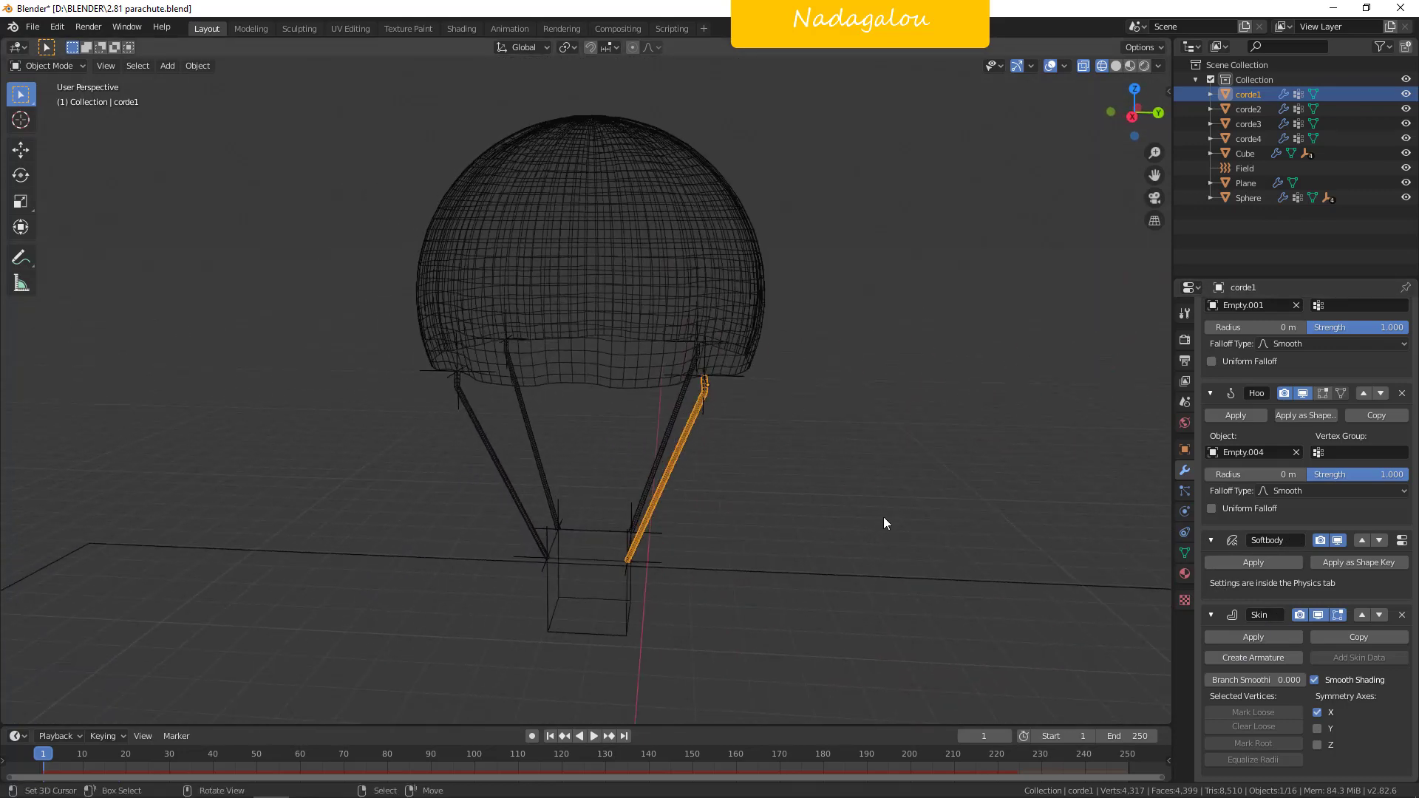
Play the parachute animation in material preview from an angled view over the plane, and stop it after the landing.
{"action": "scroll", "coordinate": [647, 421], "scroll_direction": "down", "scroll_amount": 5}
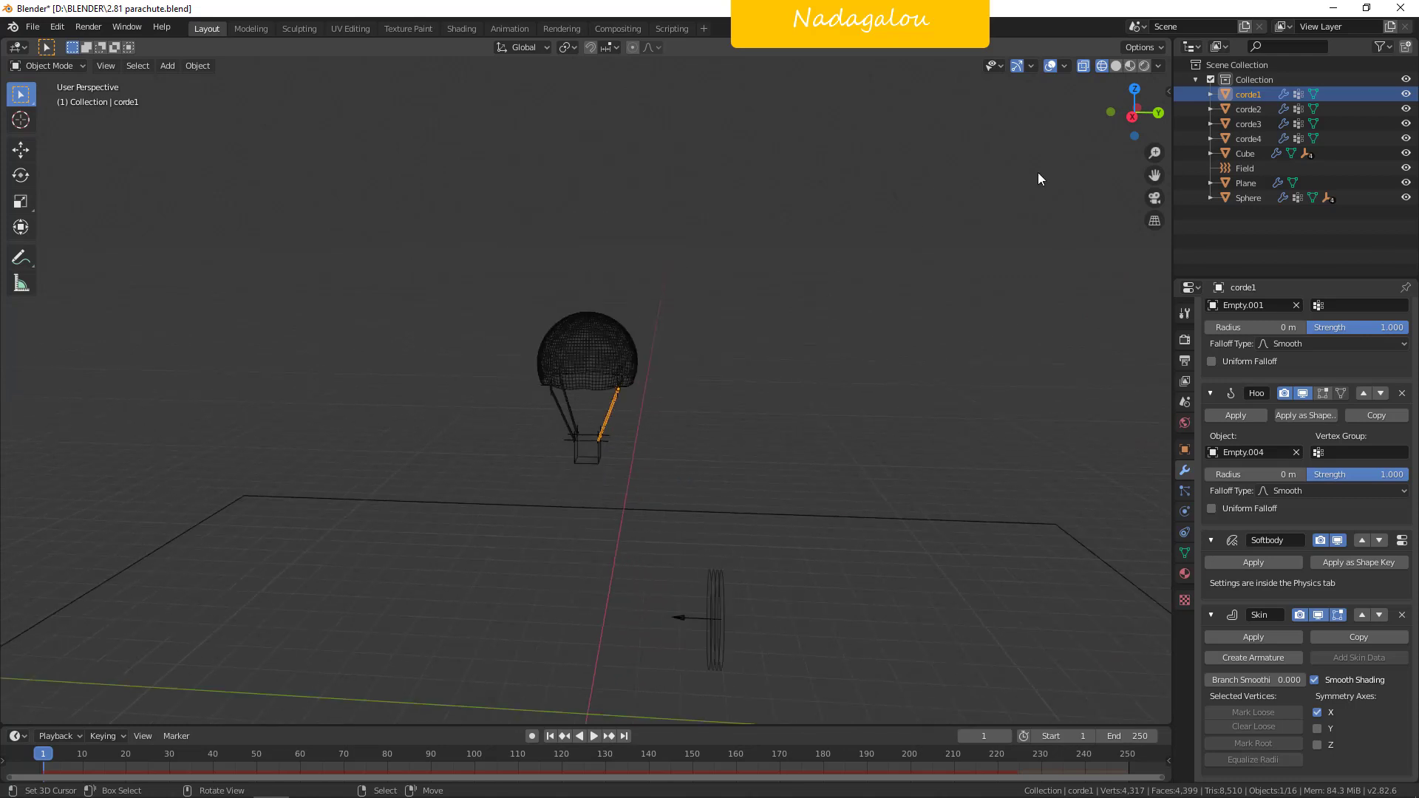
{"action": "left_click", "coordinate": [1119, 65]}
{"action": "left_click", "coordinate": [1129, 65]}
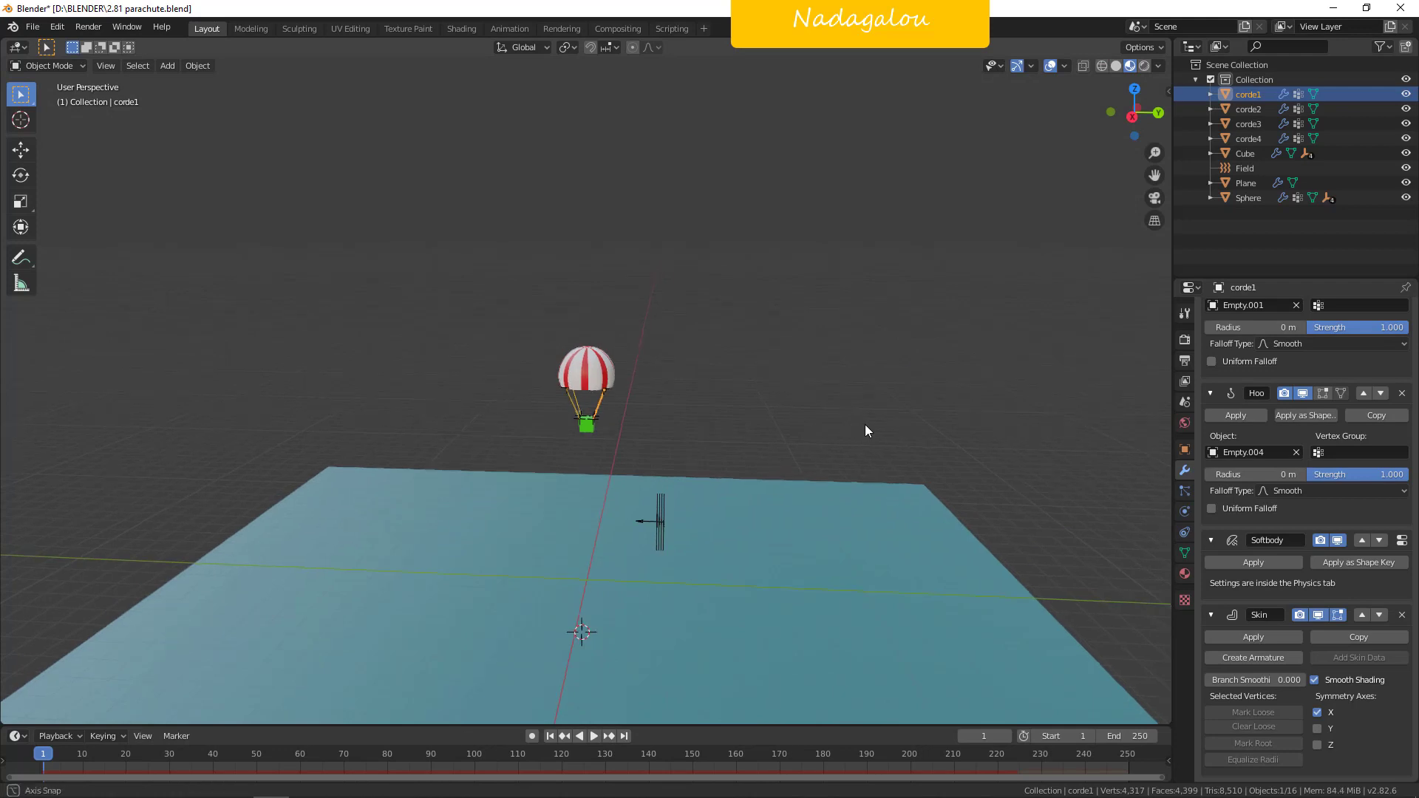
{"action": "mouse_move", "coordinate": [864, 424]}
{"action": "middle_mouse_down"}
{"action": "mouse_move", "coordinate": [1088, 442]}
{"action": "mouse_move", "coordinate": [909, 498]}
{"action": "middle_mouse_up"}
{"action": "middle_click_drag", "start_coordinate": [768, 515], "coordinate": [600, 394]}
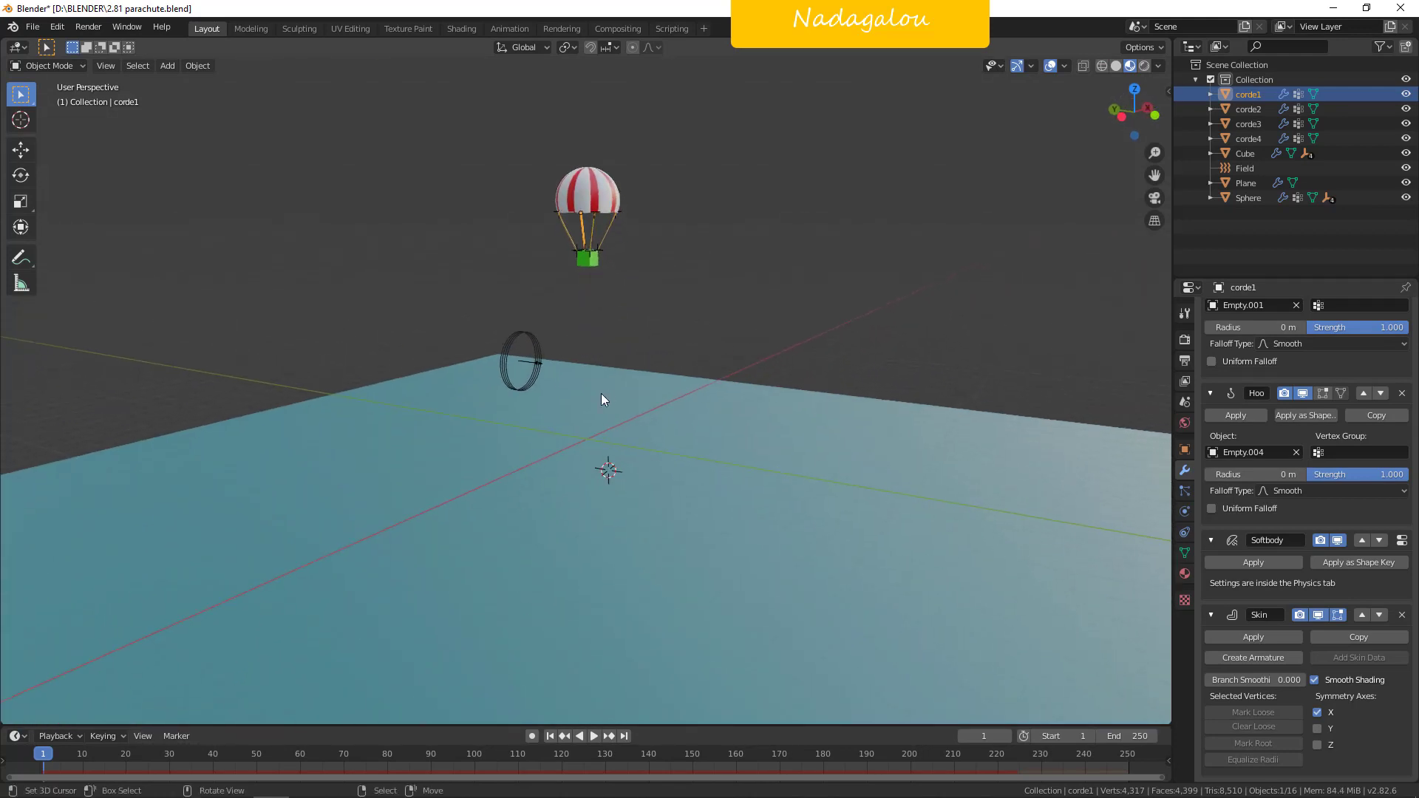
{"action": "scroll", "coordinate": [729, 388], "scroll_direction": "up", "scroll_amount": 2}
{"action": "middle_click_drag", "start_coordinate": [770, 362], "coordinate": [728, 469]}
{"action": "left_click", "coordinate": [593, 736]}
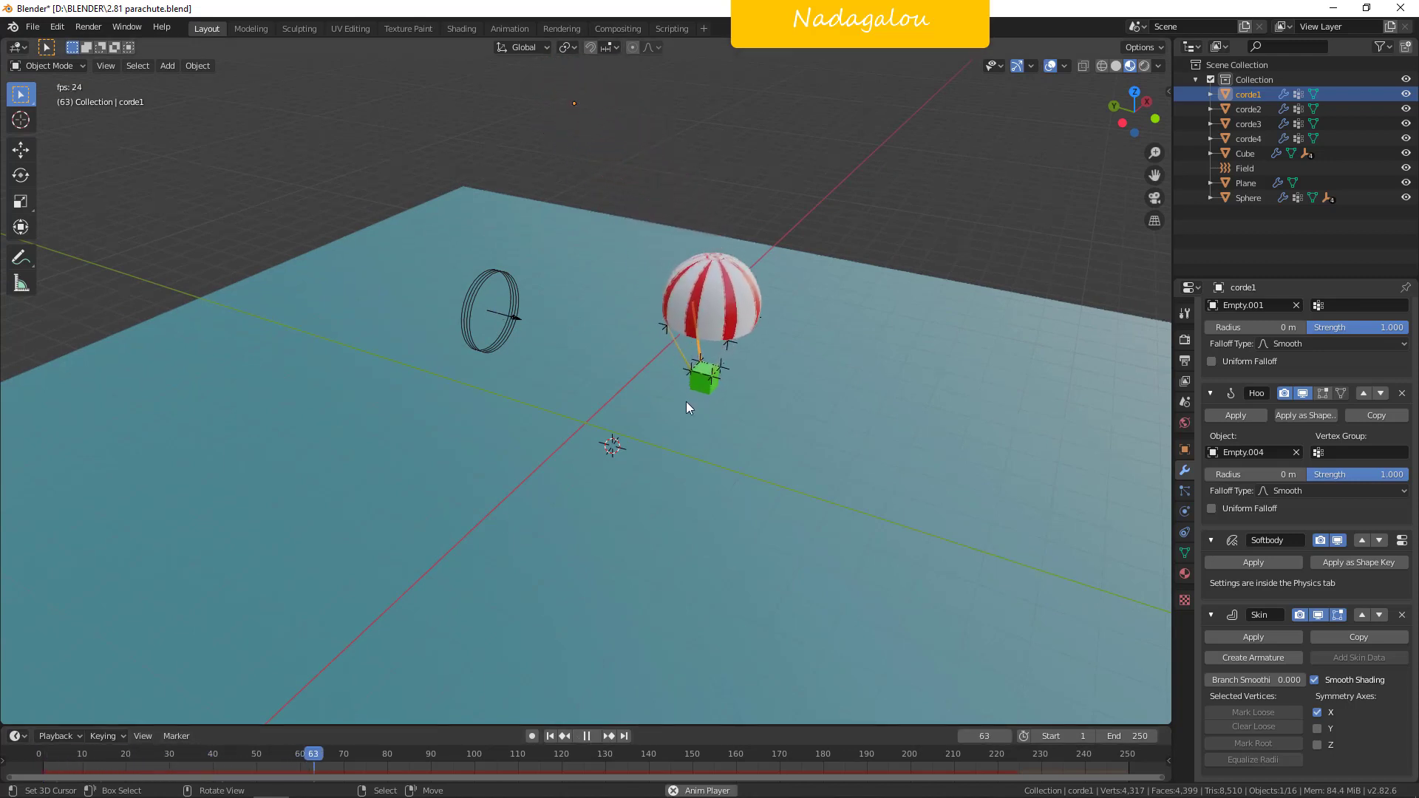
{"action": "middle_click_drag", "start_coordinate": [931, 558], "coordinate": [781, 358], "text": "shift"}
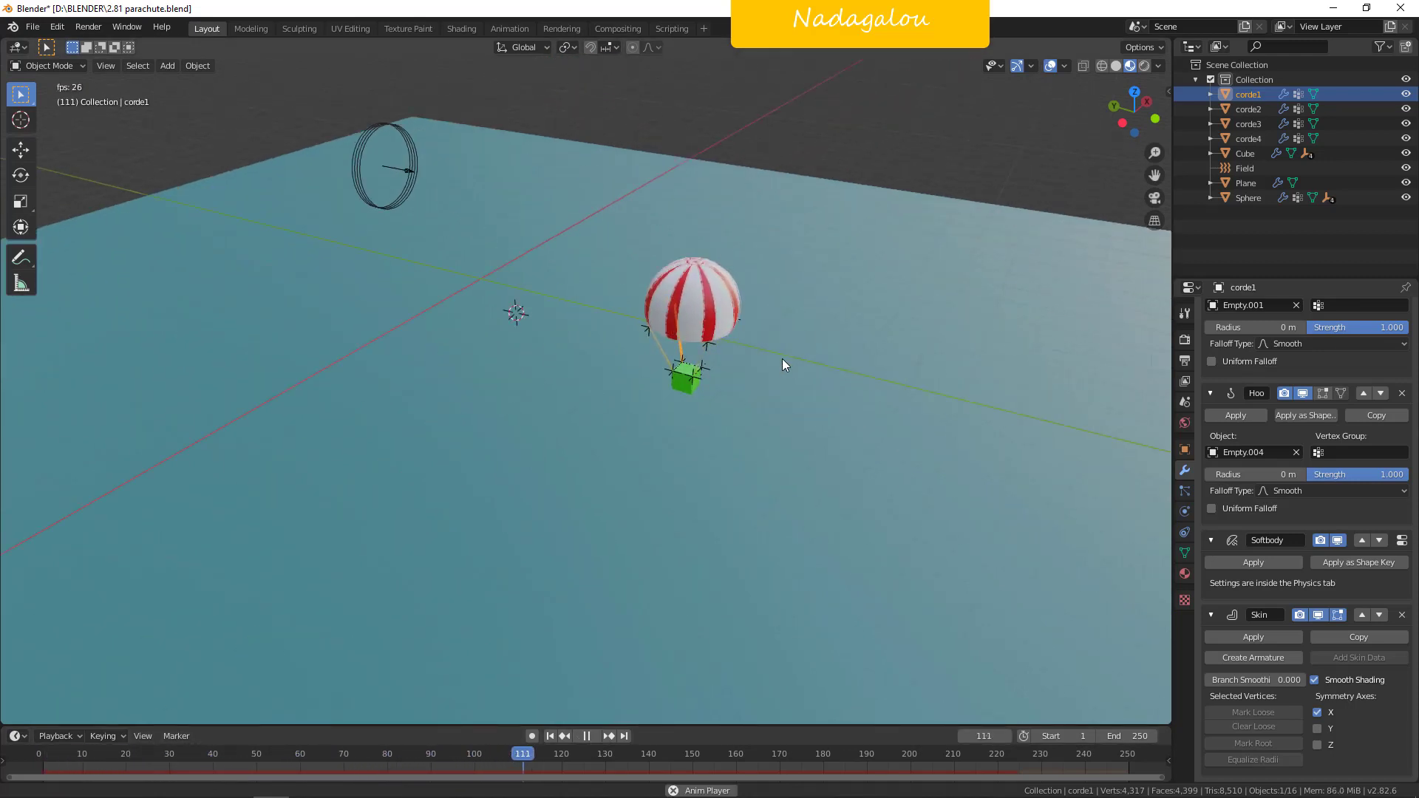
{"action": "scroll", "coordinate": [792, 359], "scroll_direction": "up", "scroll_amount": 4}
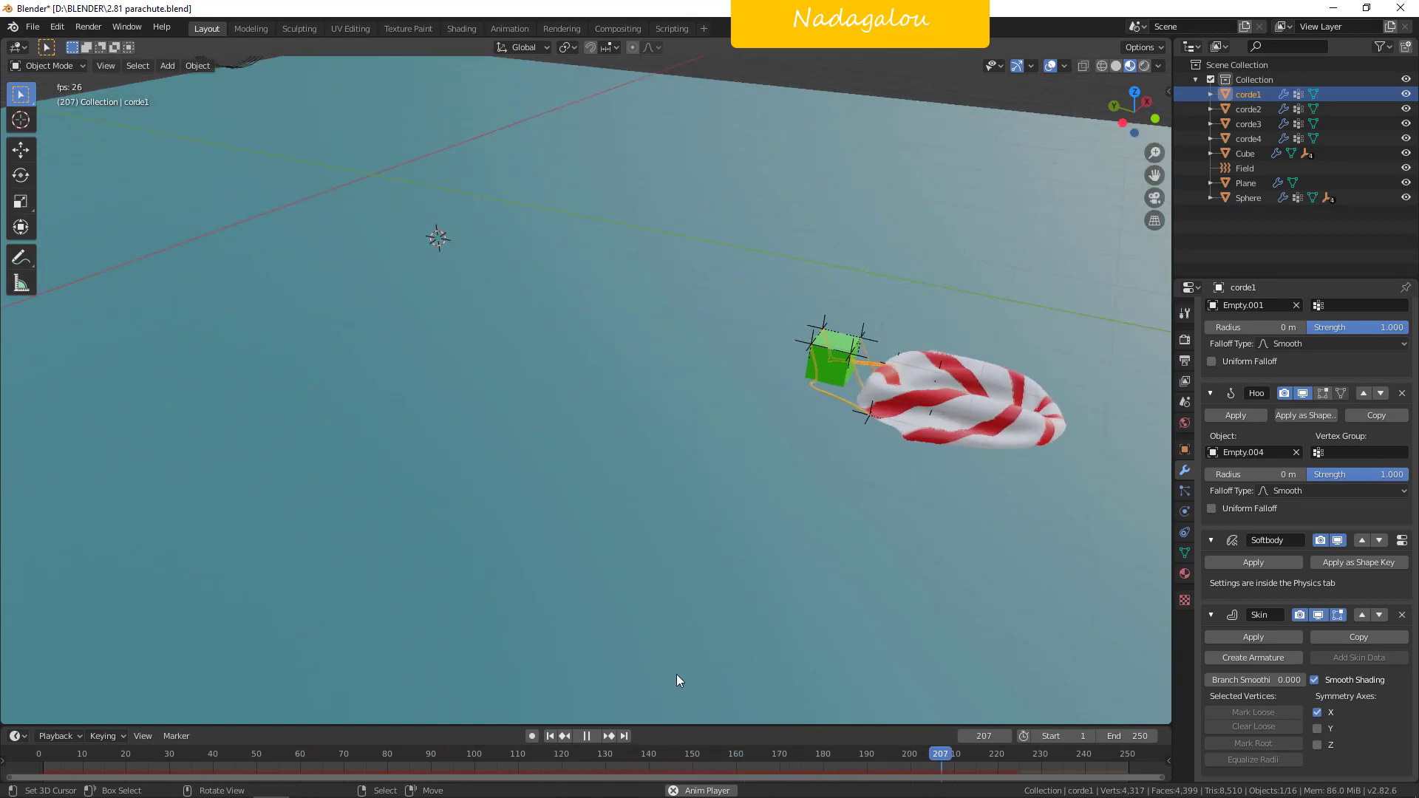
{"action": "left_click", "coordinate": [586, 736]}
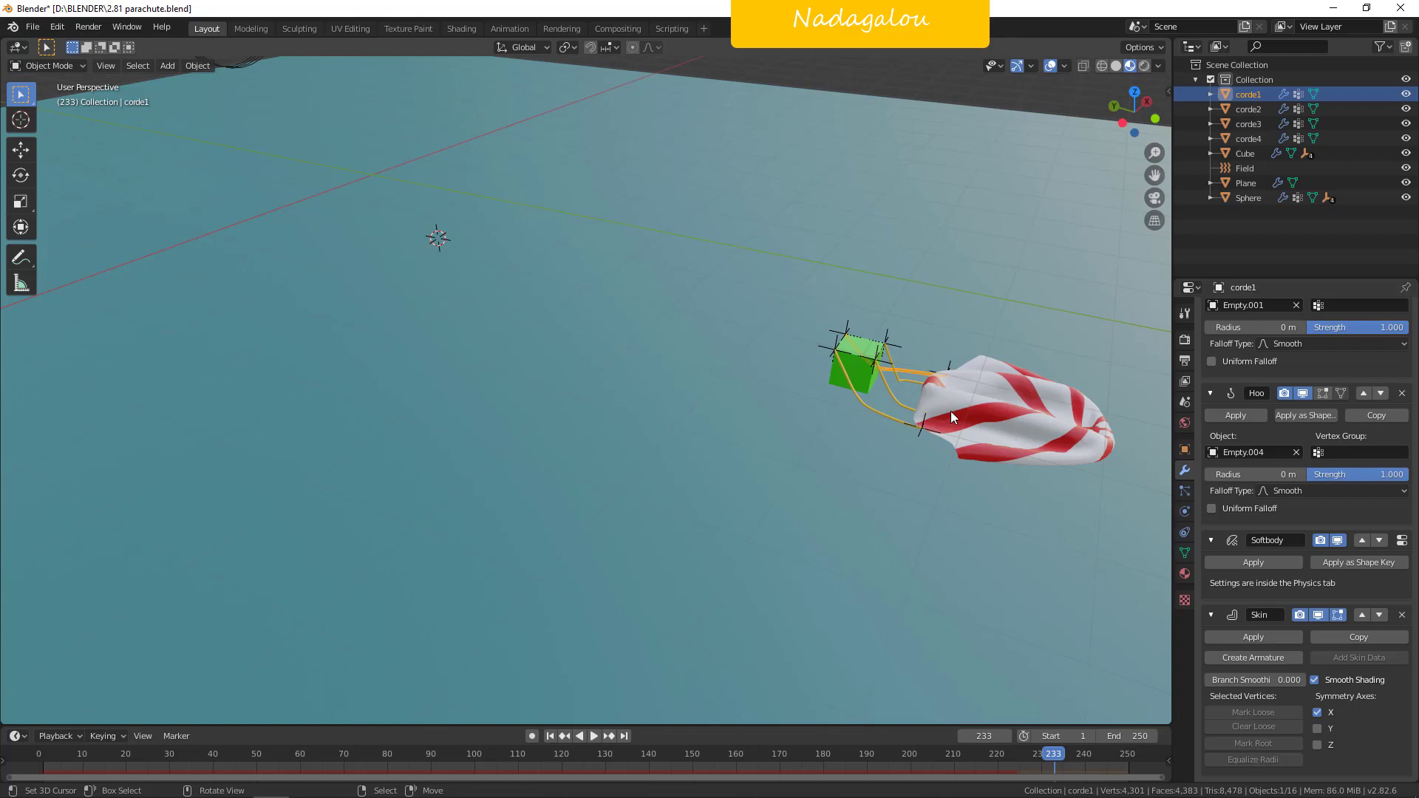
Open 282.ballon-ficelle.blend from the D:\BLENDER folder without saving the parachute file, finding it with the filter "ball".
{"action": "key", "text": "ctrl+o"}
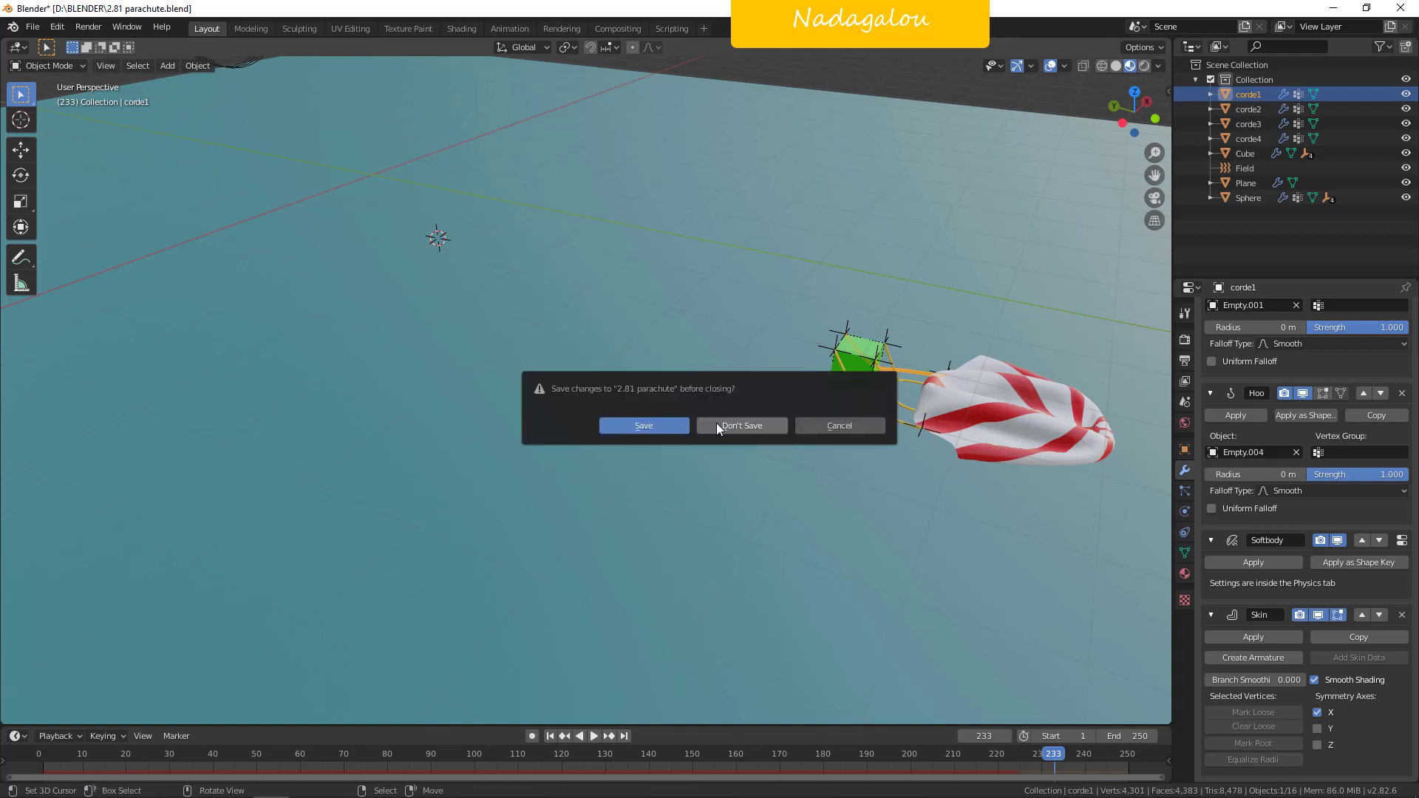
{"action": "left_click", "coordinate": [716, 424]}
{"action": "left_click", "coordinate": [914, 226]}
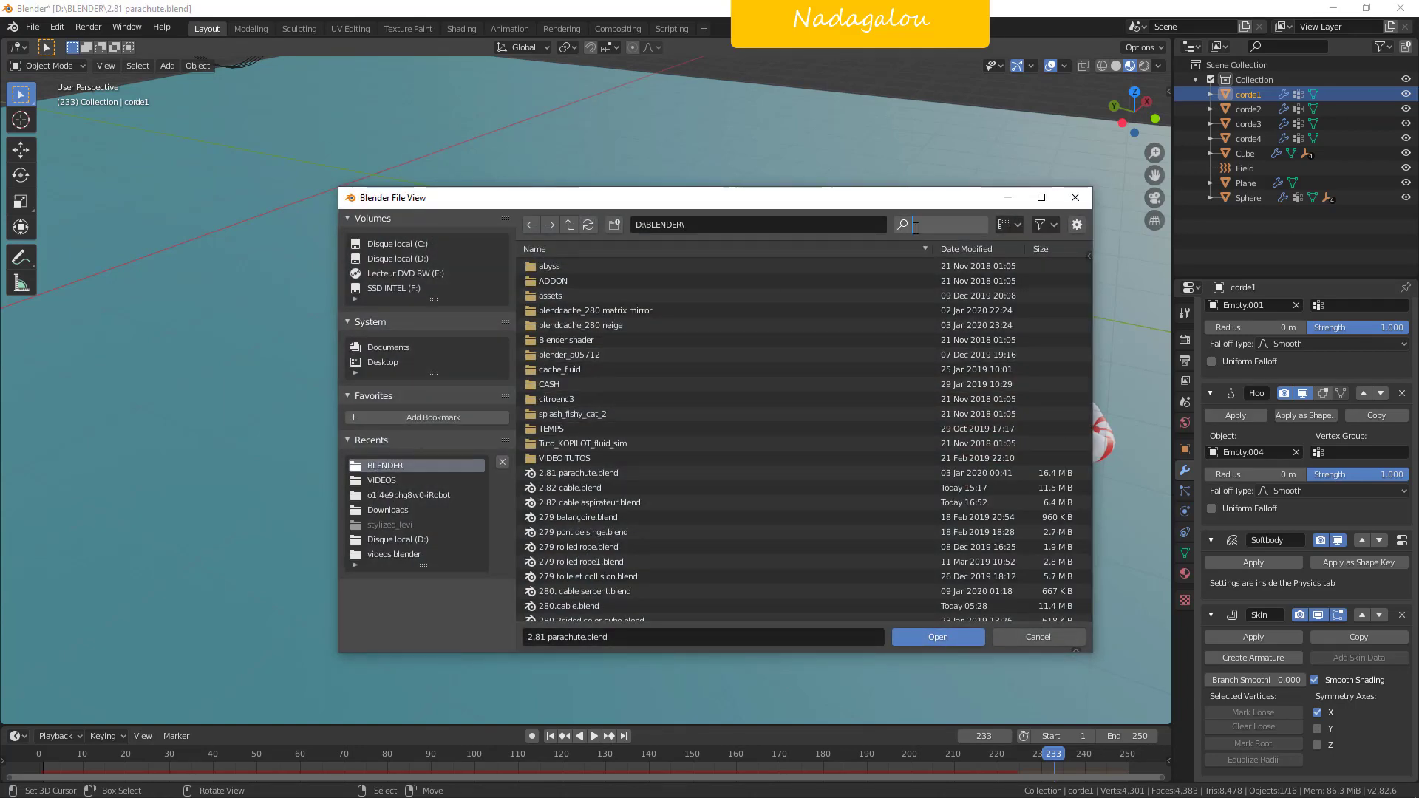
{"action": "type", "text": "ball"}
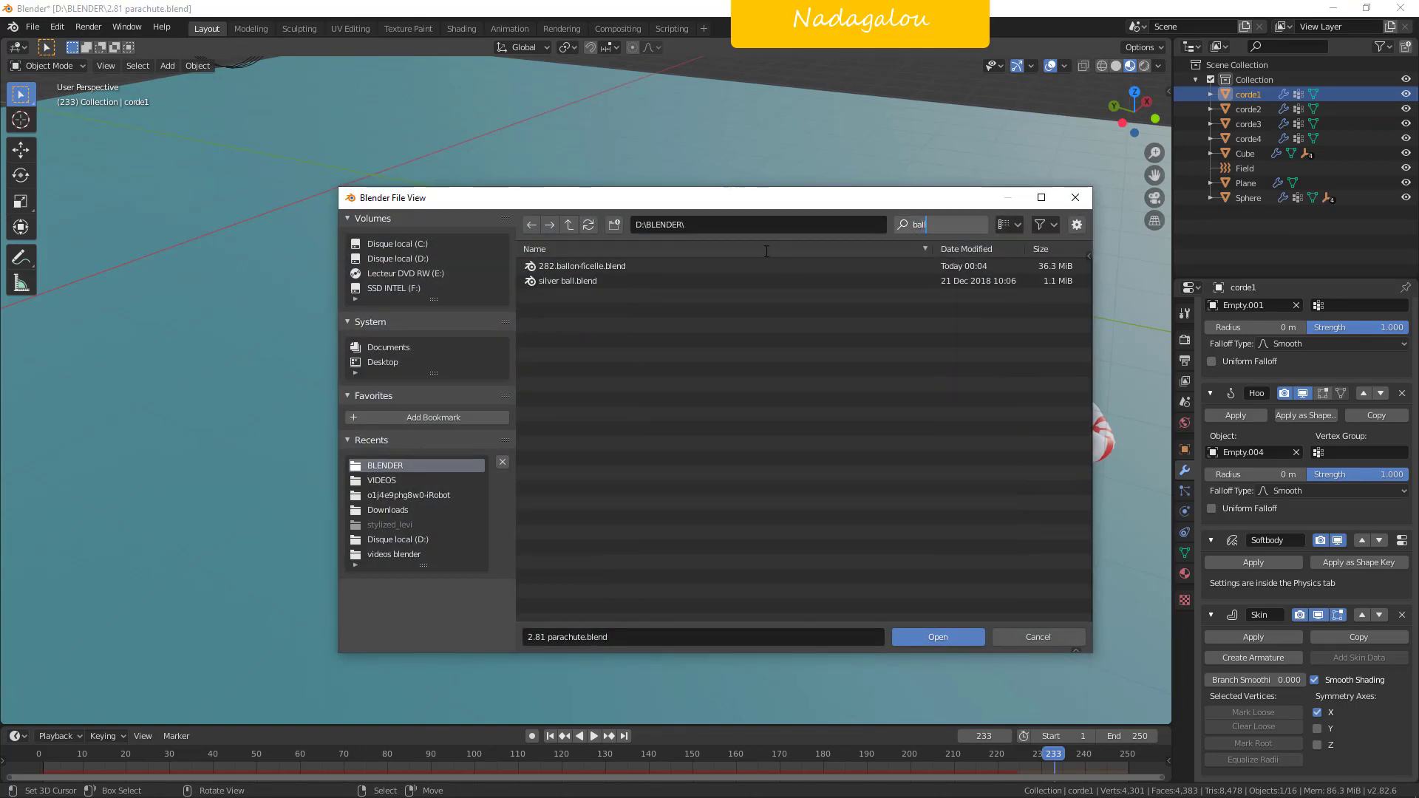
{"action": "double_click", "coordinate": [580, 268]}
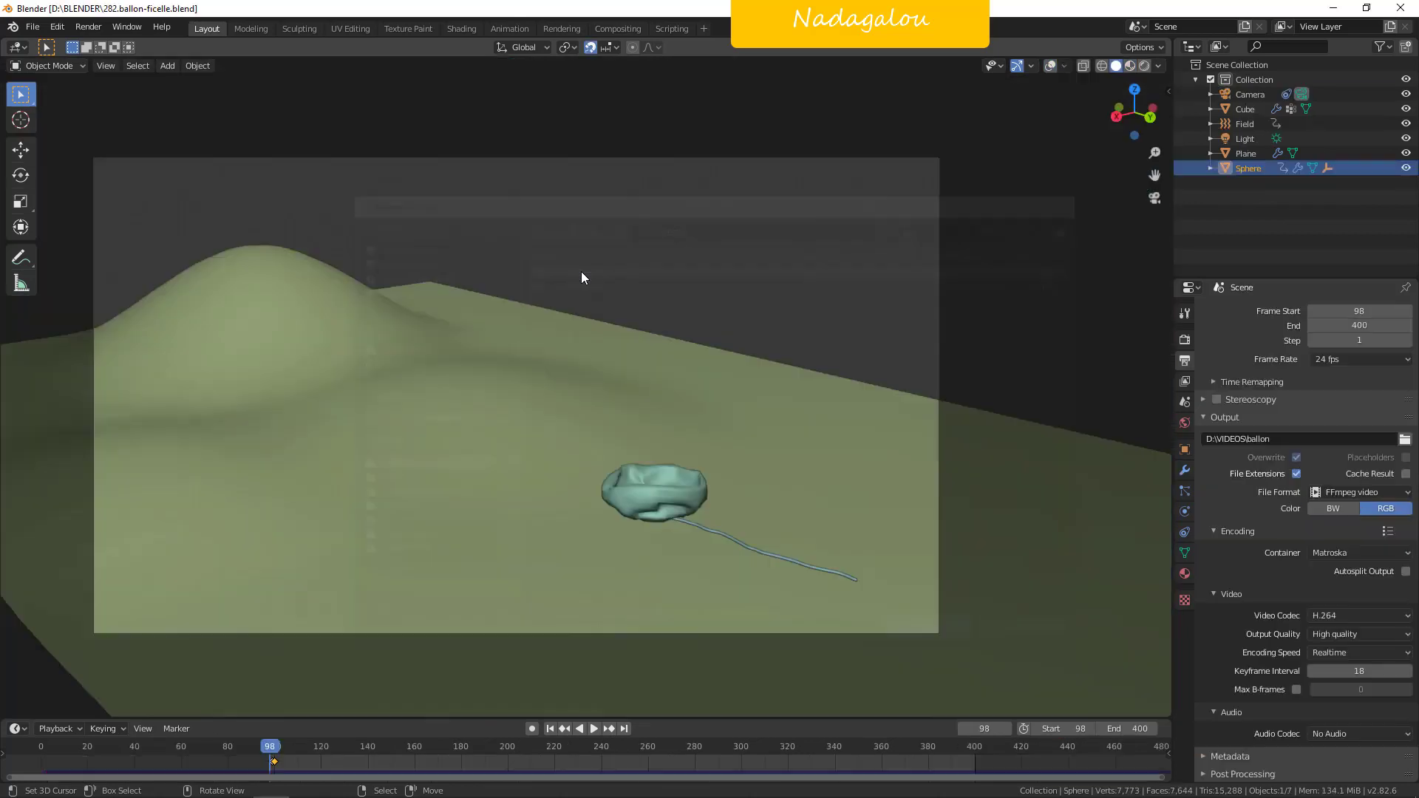
Play the balloon animation through the camera in material preview, and rewind it to the start frame.
{"action": "left_click", "coordinate": [1130, 65]}
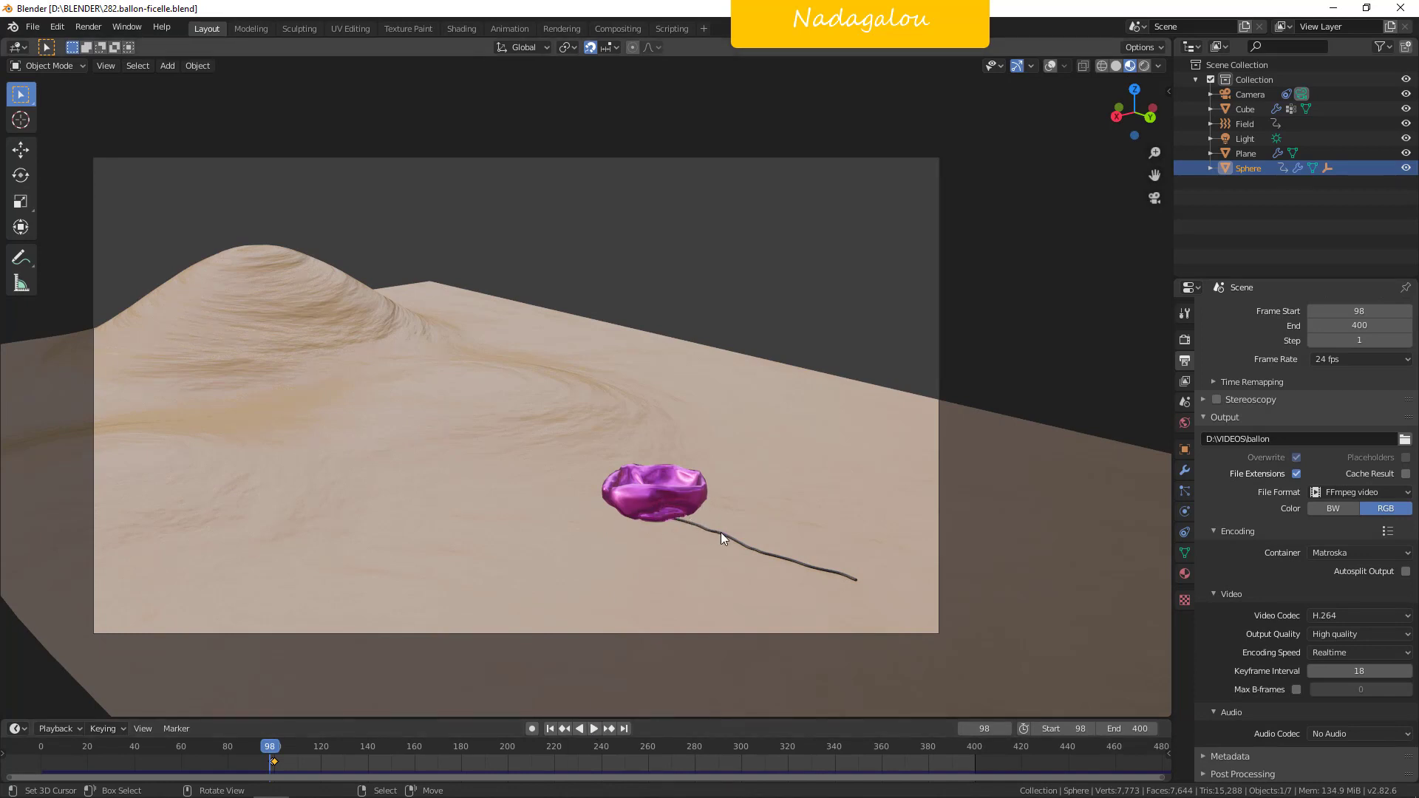
{"action": "left_click", "coordinate": [595, 728]}
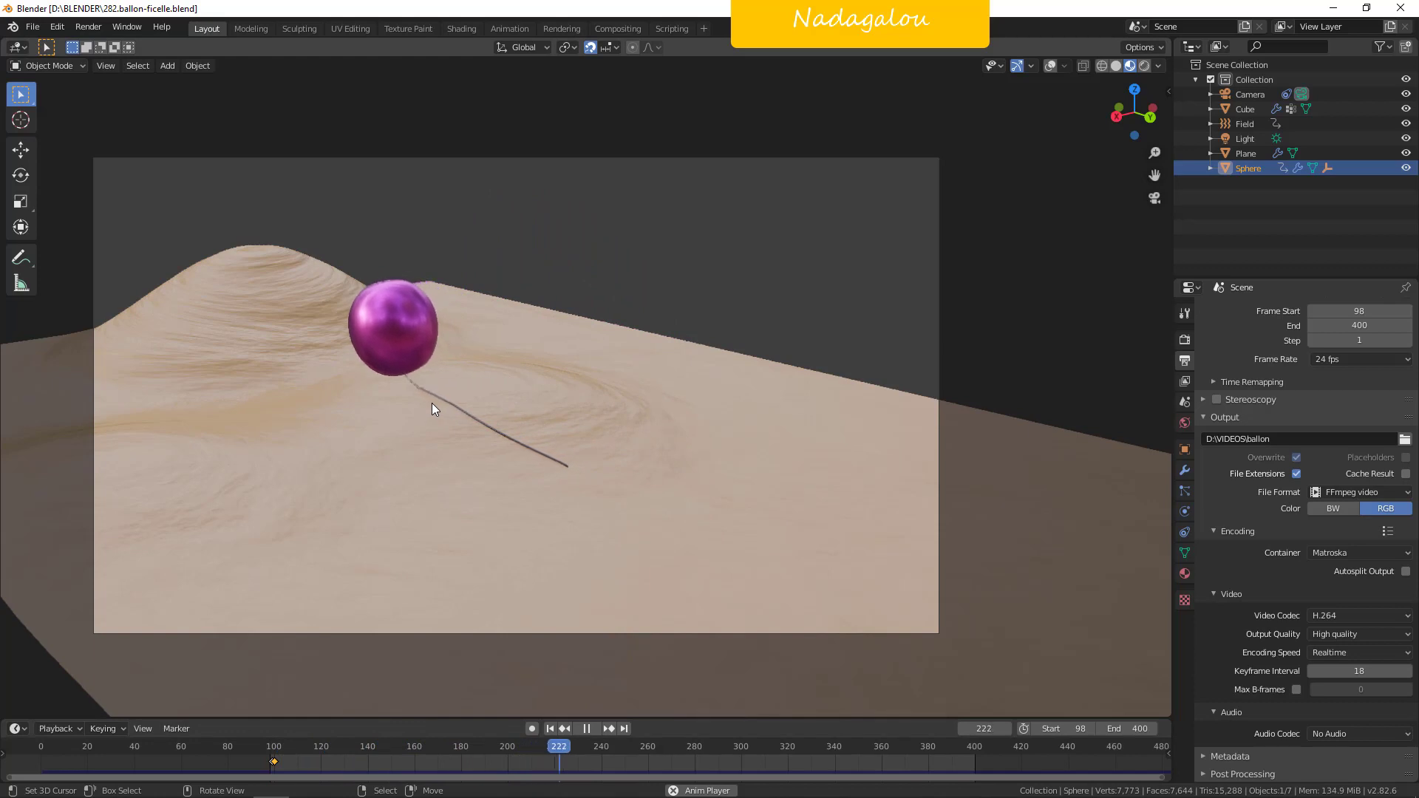
{"action": "left_click", "coordinate": [578, 729]}
{"action": "left_click", "coordinate": [552, 729]}
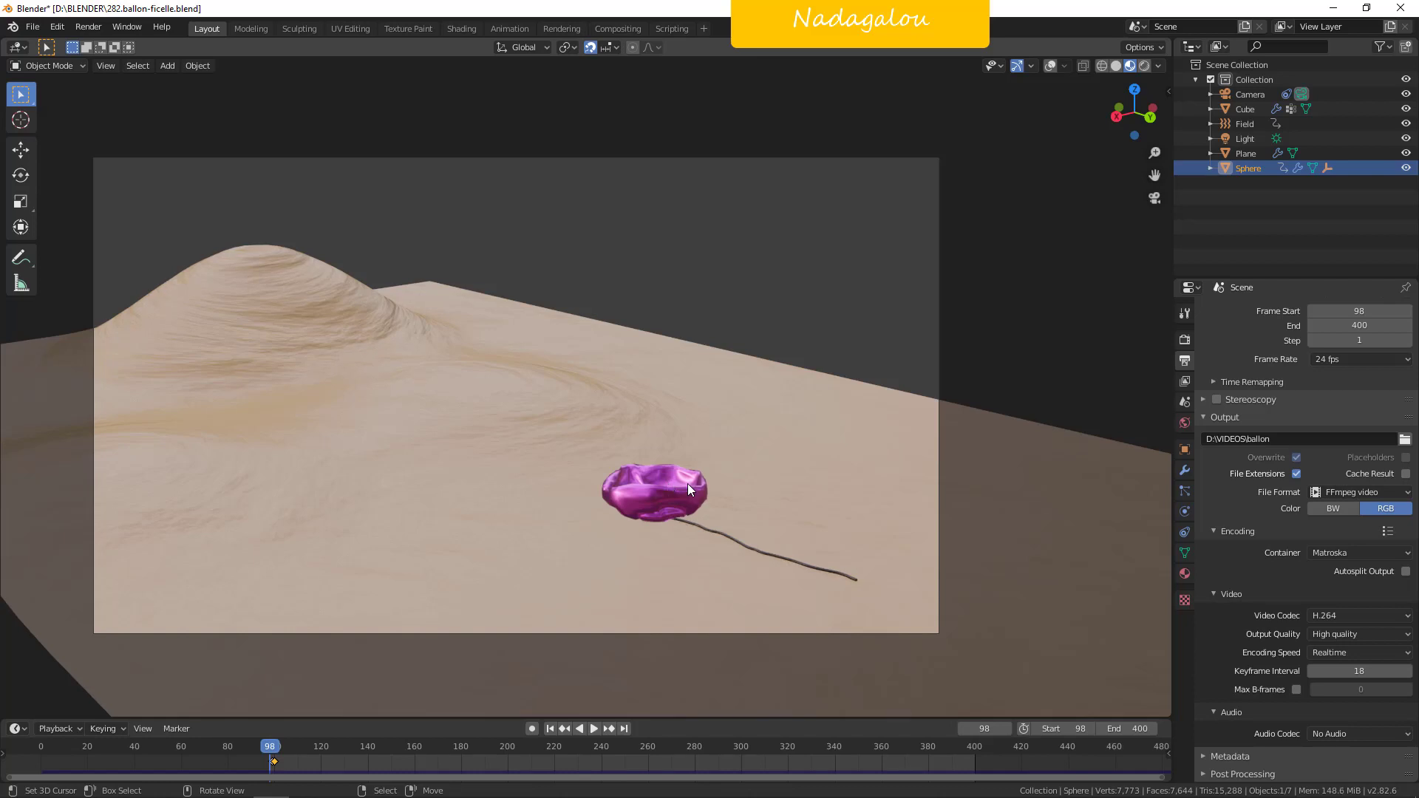
Turn on the viewport overlays and examine the physics settings of the balloon, the sandy ground plane and the string.
{"action": "left_click", "coordinate": [1056, 65]}
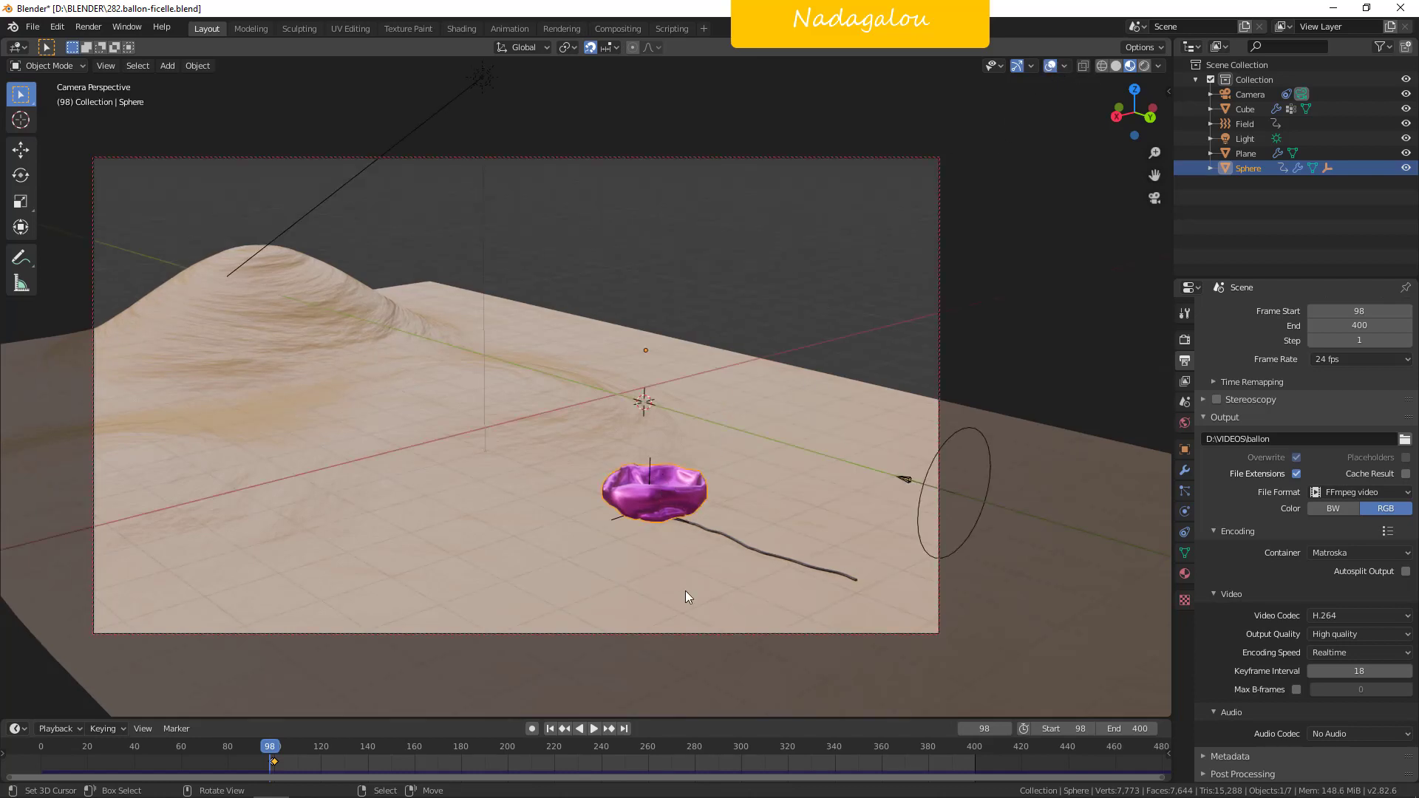
{"action": "left_click", "coordinate": [1184, 512]}
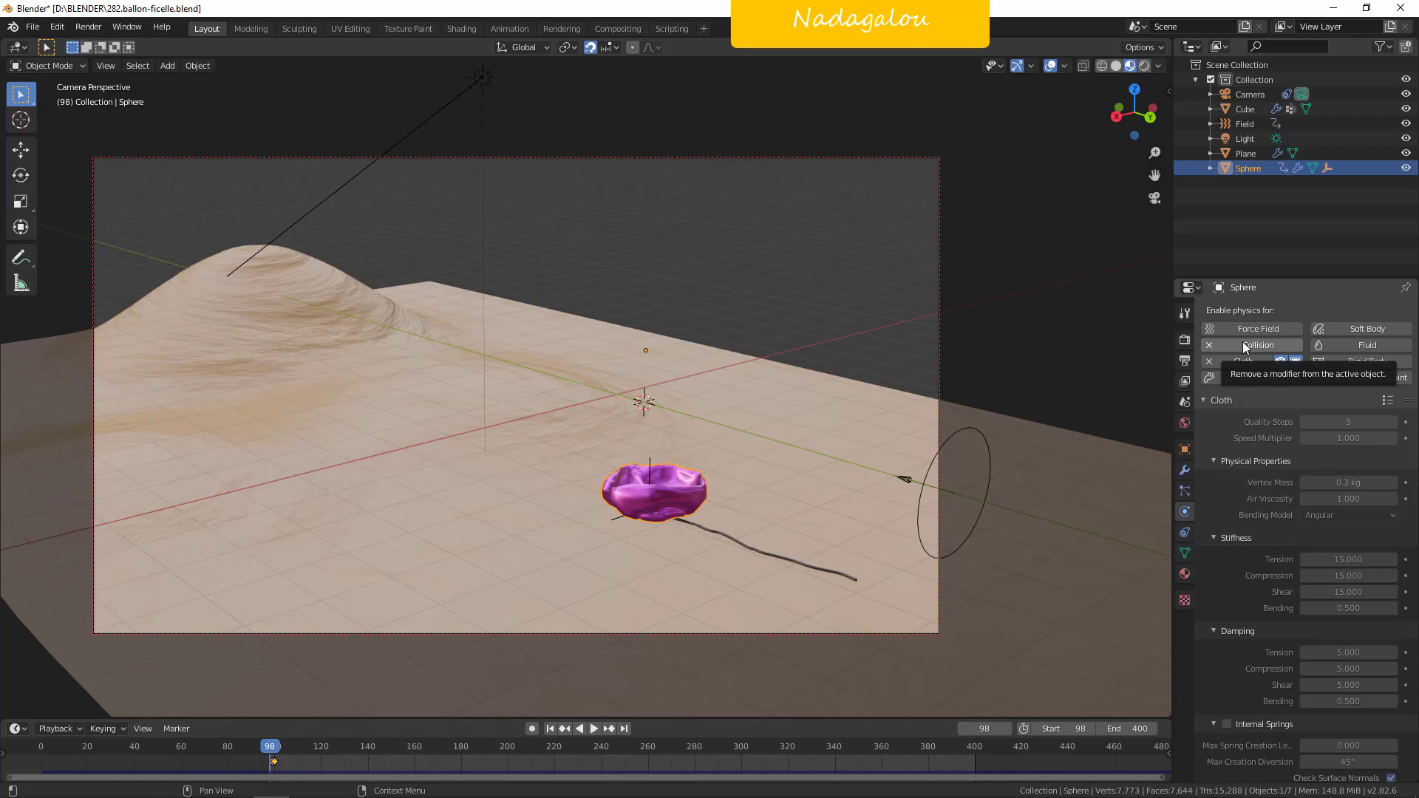
{"action": "left_click", "coordinate": [736, 544]}
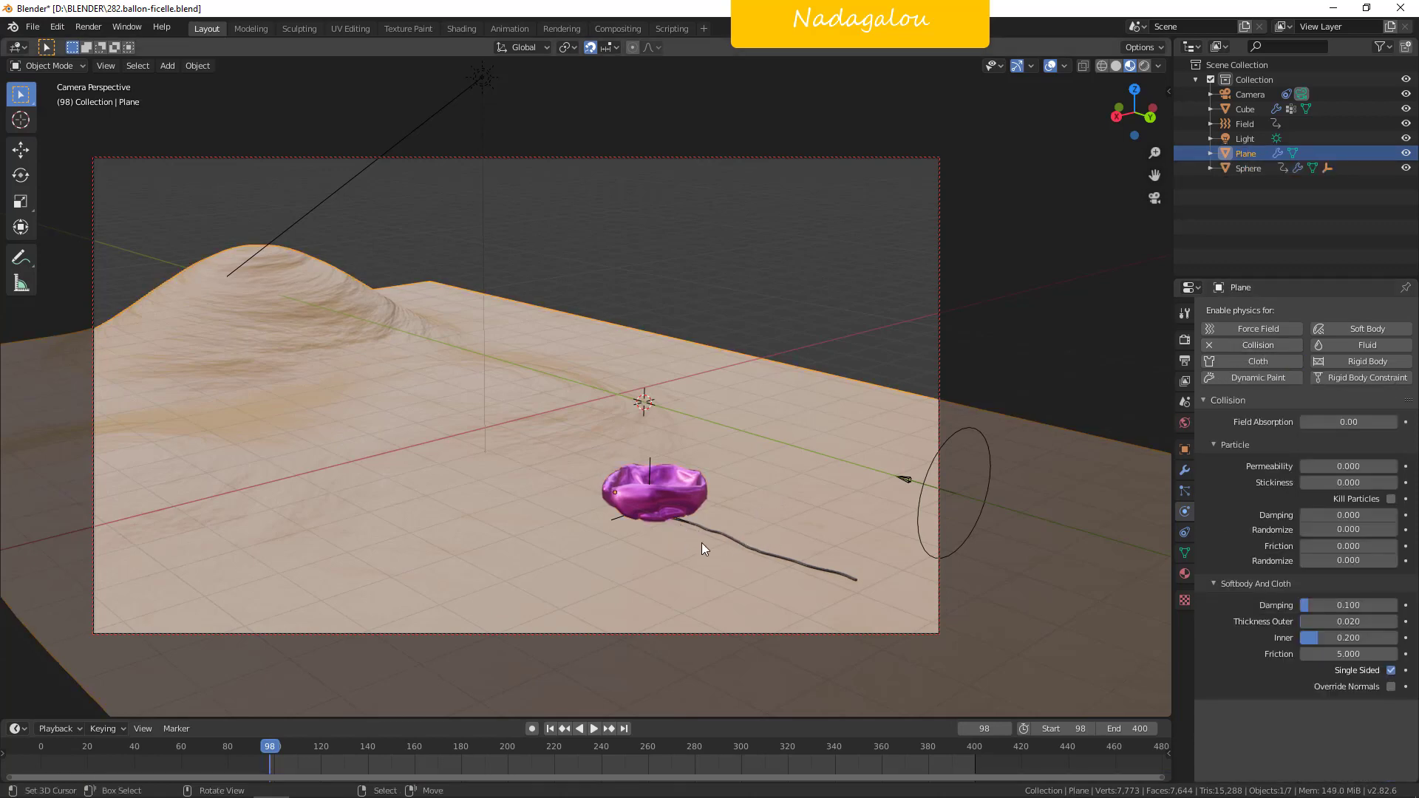
{"action": "left_click", "coordinate": [754, 547]}
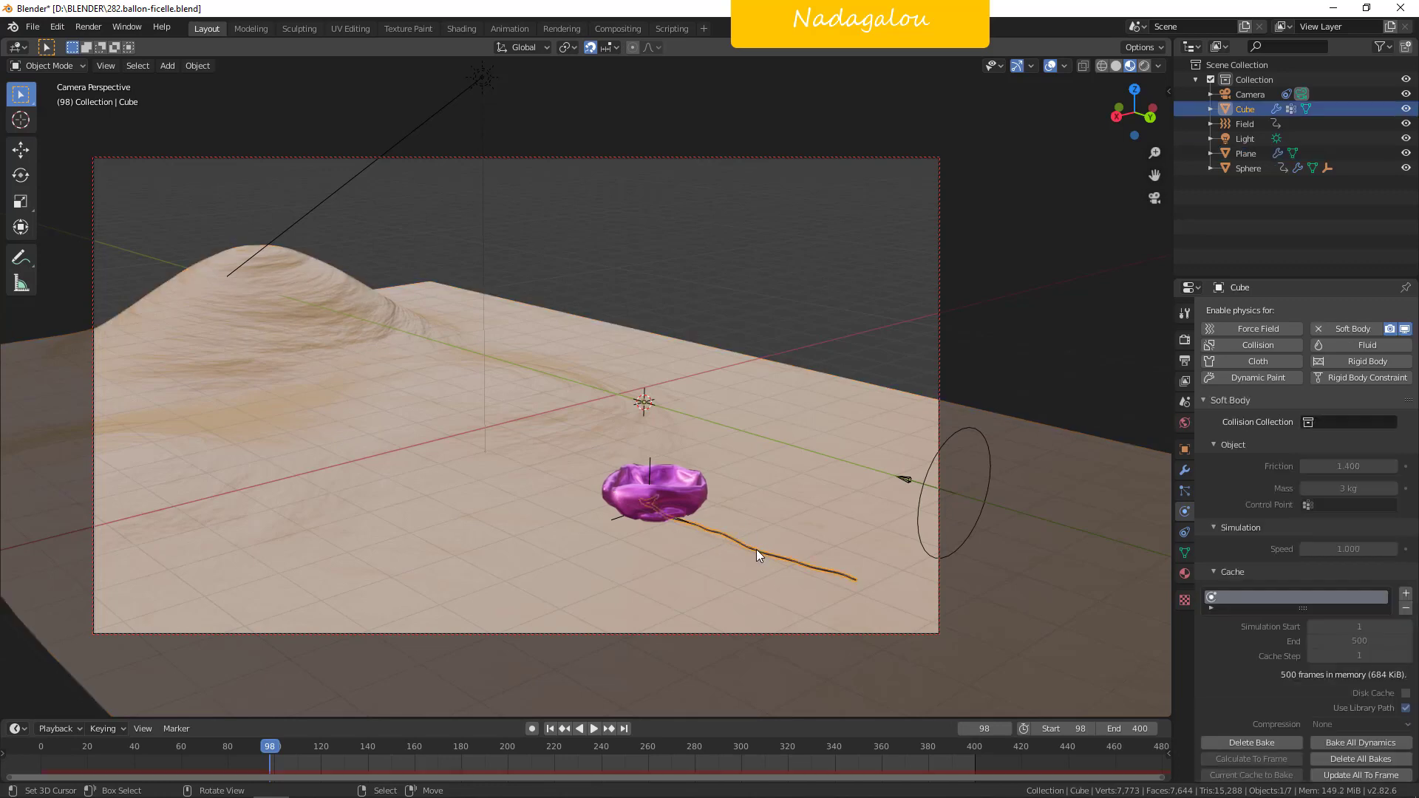
{"action": "middle_click_drag", "start_coordinate": [756, 548], "coordinate": [510, 397], "text": "shift"}
Set the animation's start frame to 1 and go to the first frame with the balloon and string in view.
{"action": "left_click", "coordinate": [1053, 728]}
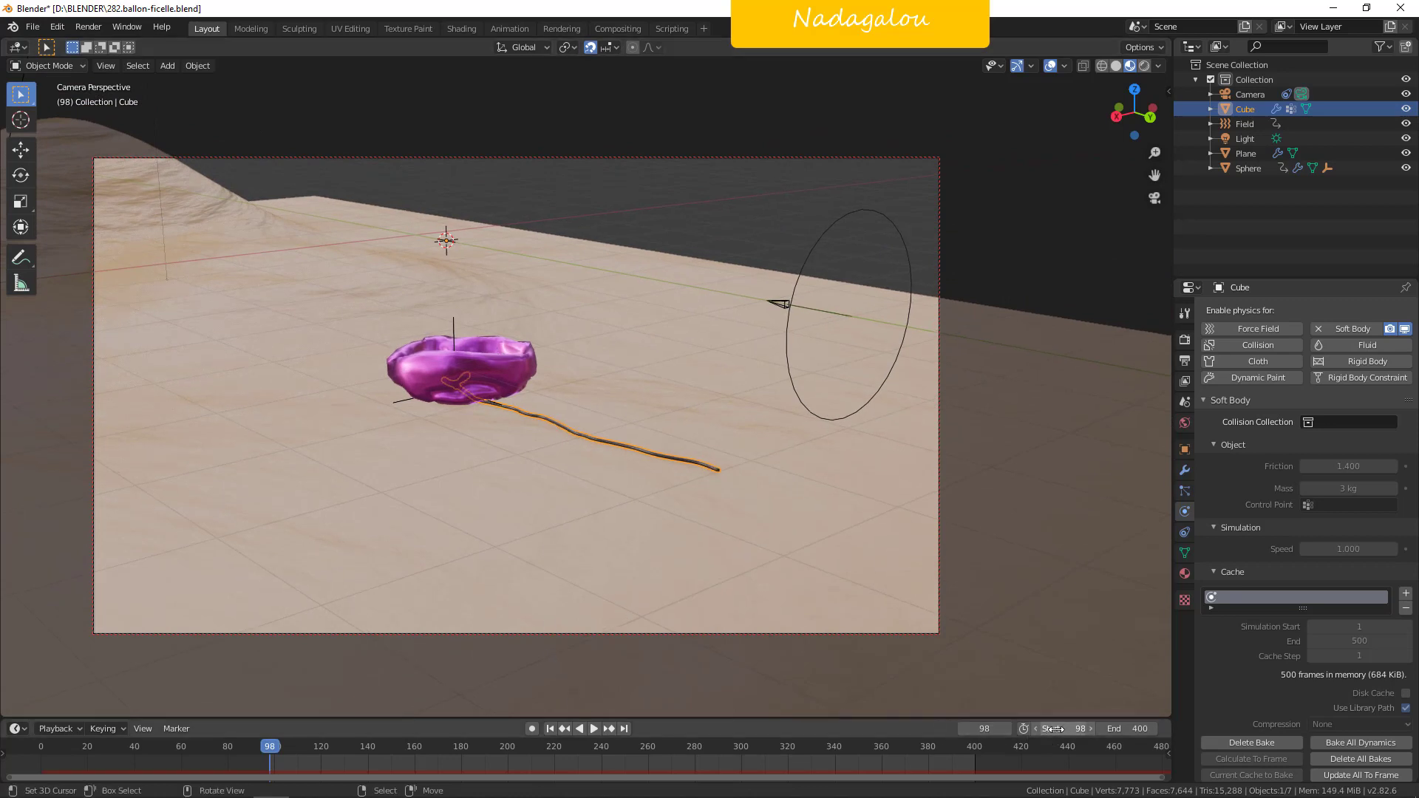
{"action": "type", "text": "1"}
{"action": "key", "text": "Return"}
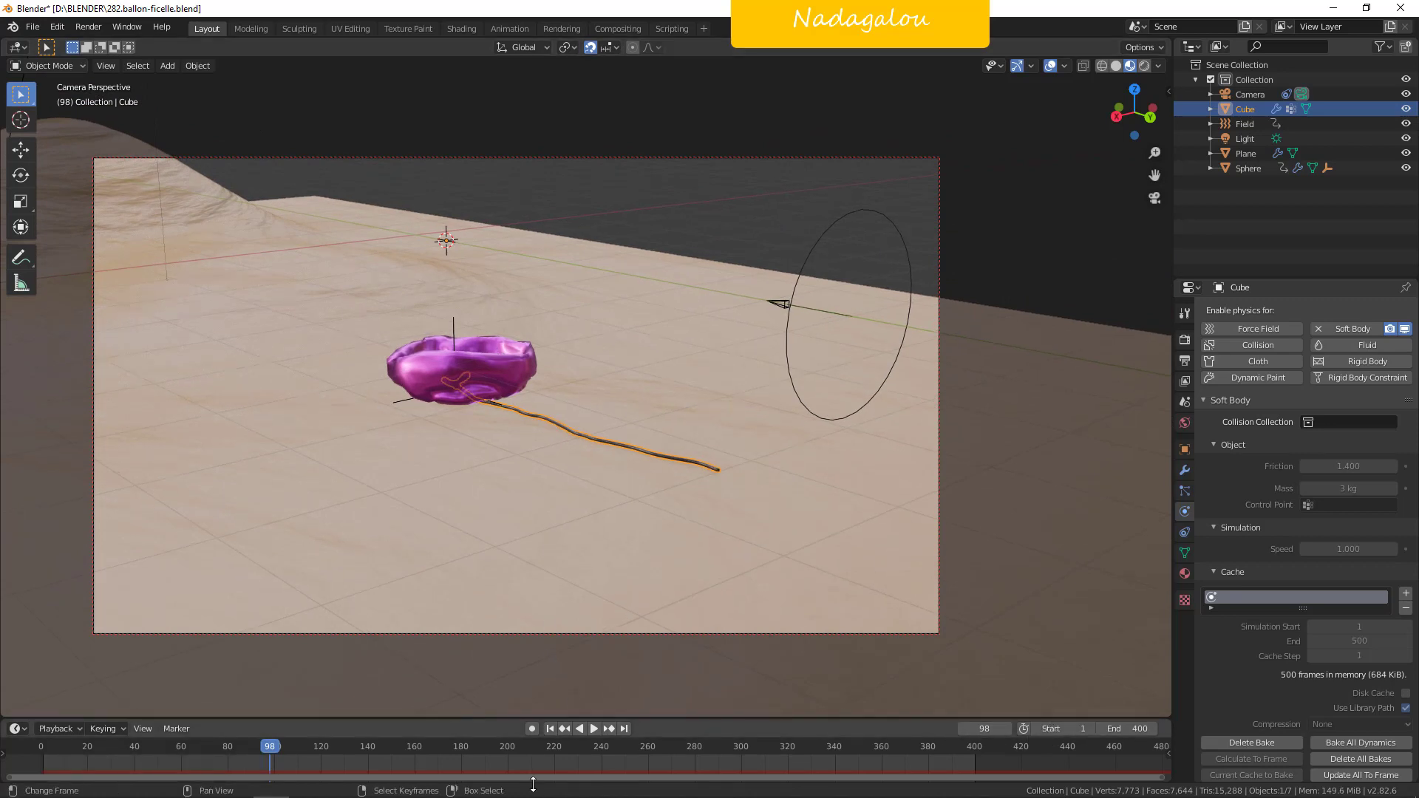
{"action": "left_click", "coordinate": [548, 730]}
{"action": "scroll", "coordinate": [602, 544], "scroll_direction": "down", "scroll_amount": 4}
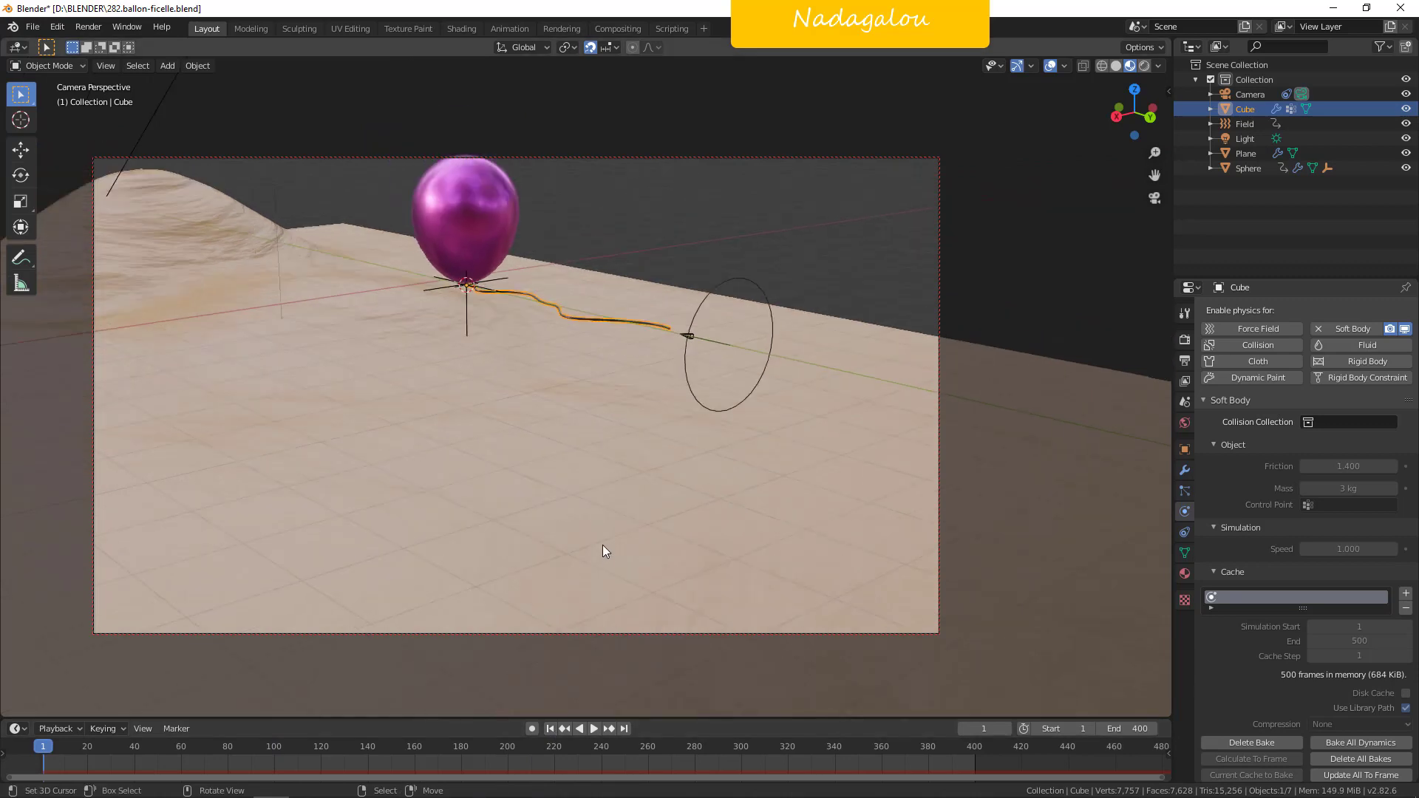
{"action": "middle_click_drag", "start_coordinate": [555, 399], "coordinate": [595, 468], "text": "shift"}
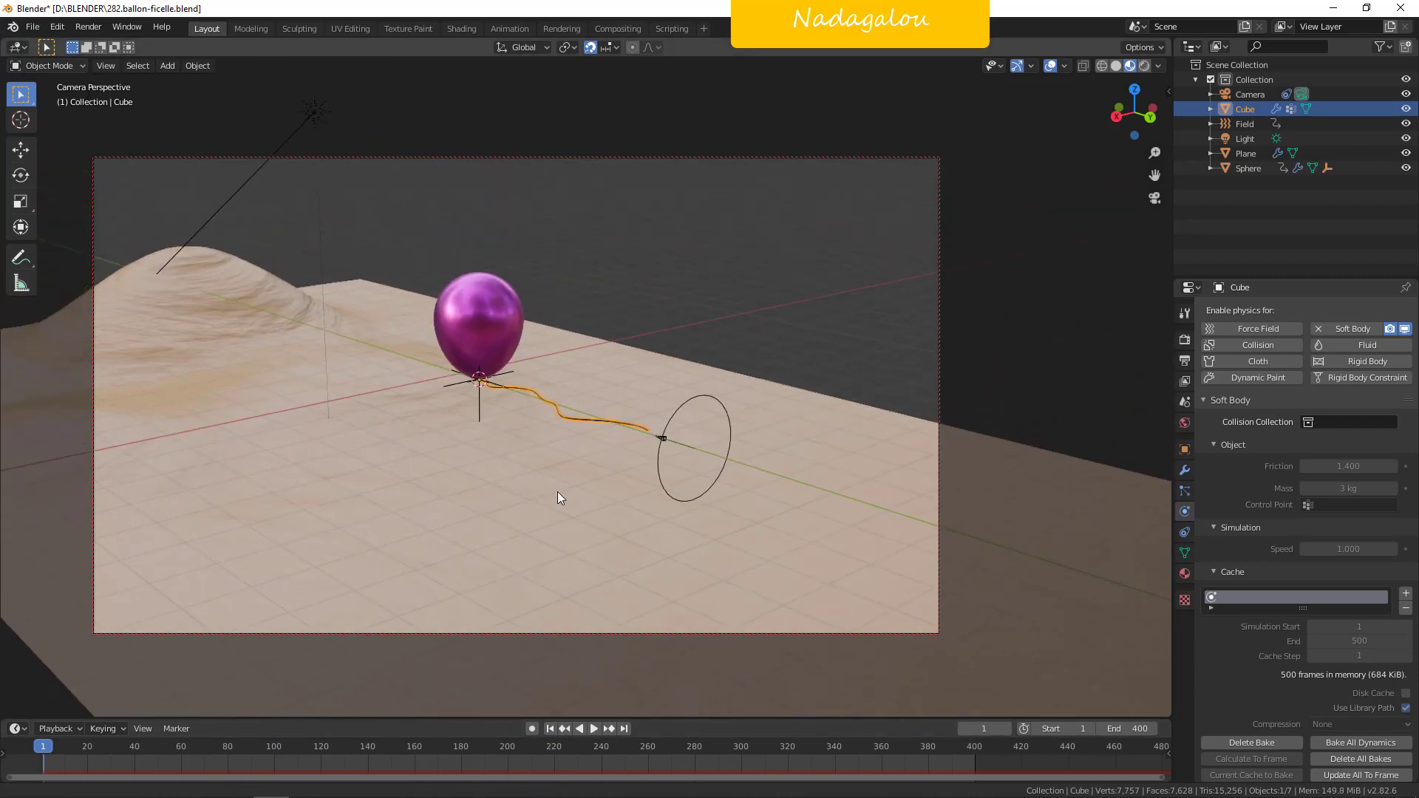
Inspect the balloon and its attached string up close in wireframe from the right orthographic view.
{"action": "scroll", "coordinate": [596, 468], "scroll_direction": "up", "scroll_amount": 3}
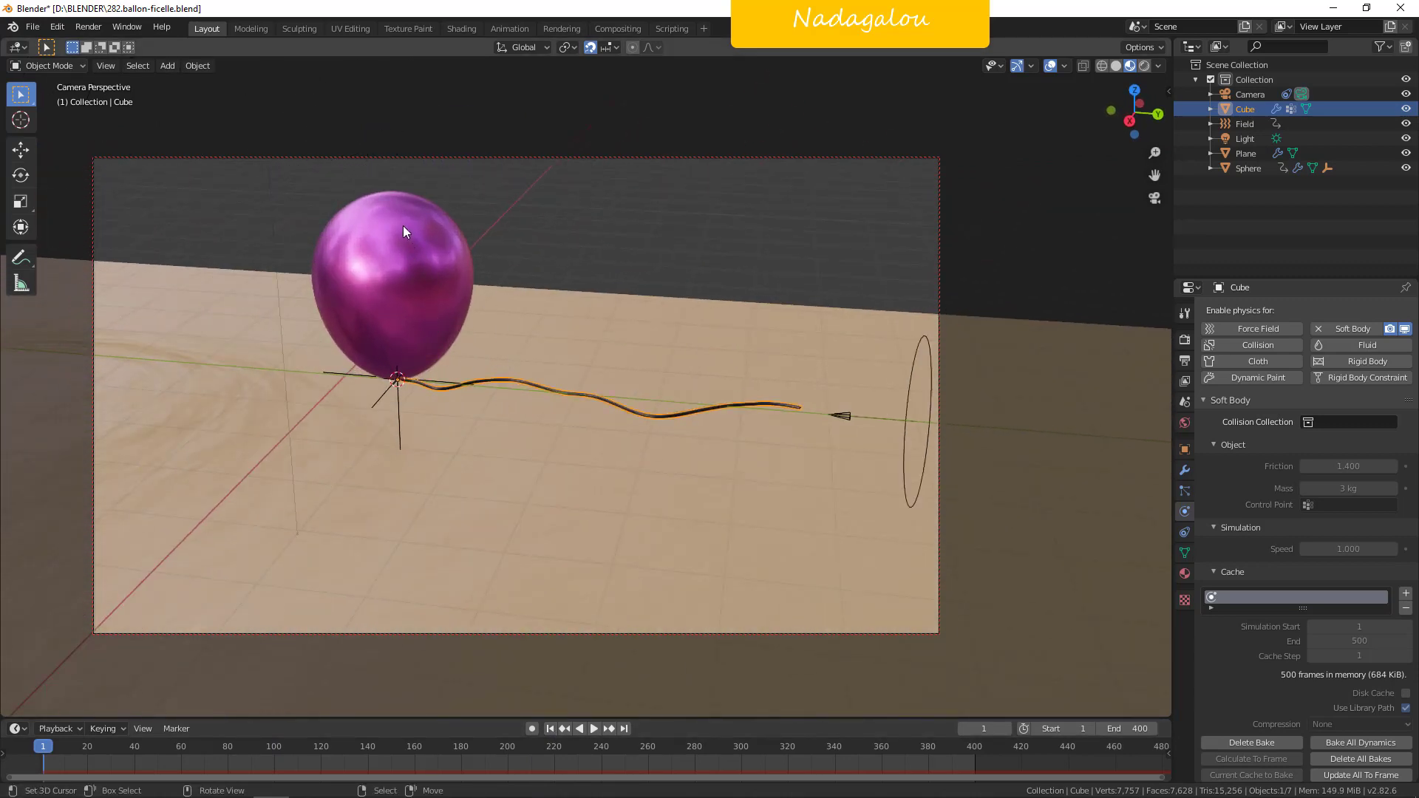
{"action": "key", "text": "KP_3"}
{"action": "scroll", "coordinate": [496, 278], "scroll_direction": "up", "scroll_amount": 6}
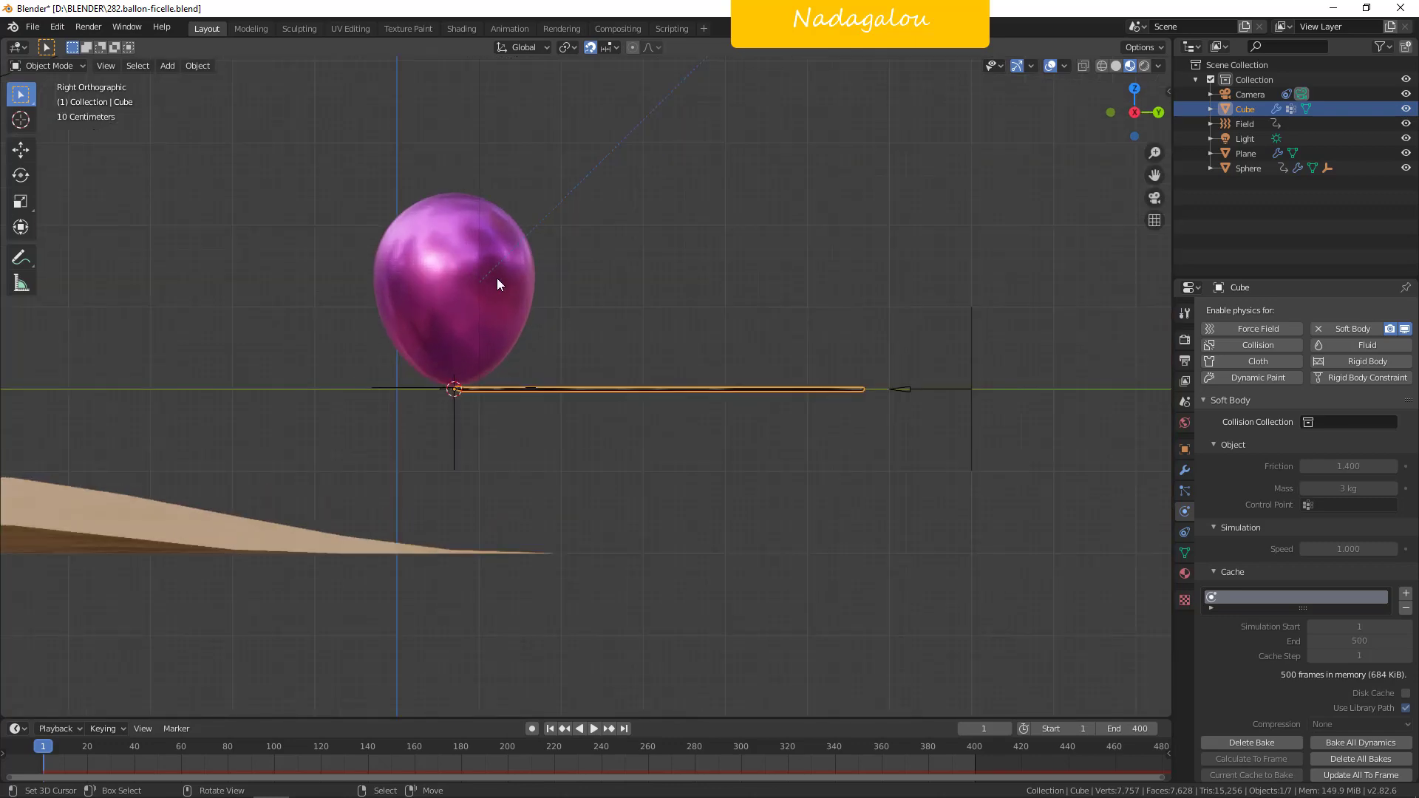
{"action": "left_click", "coordinate": [1101, 66]}
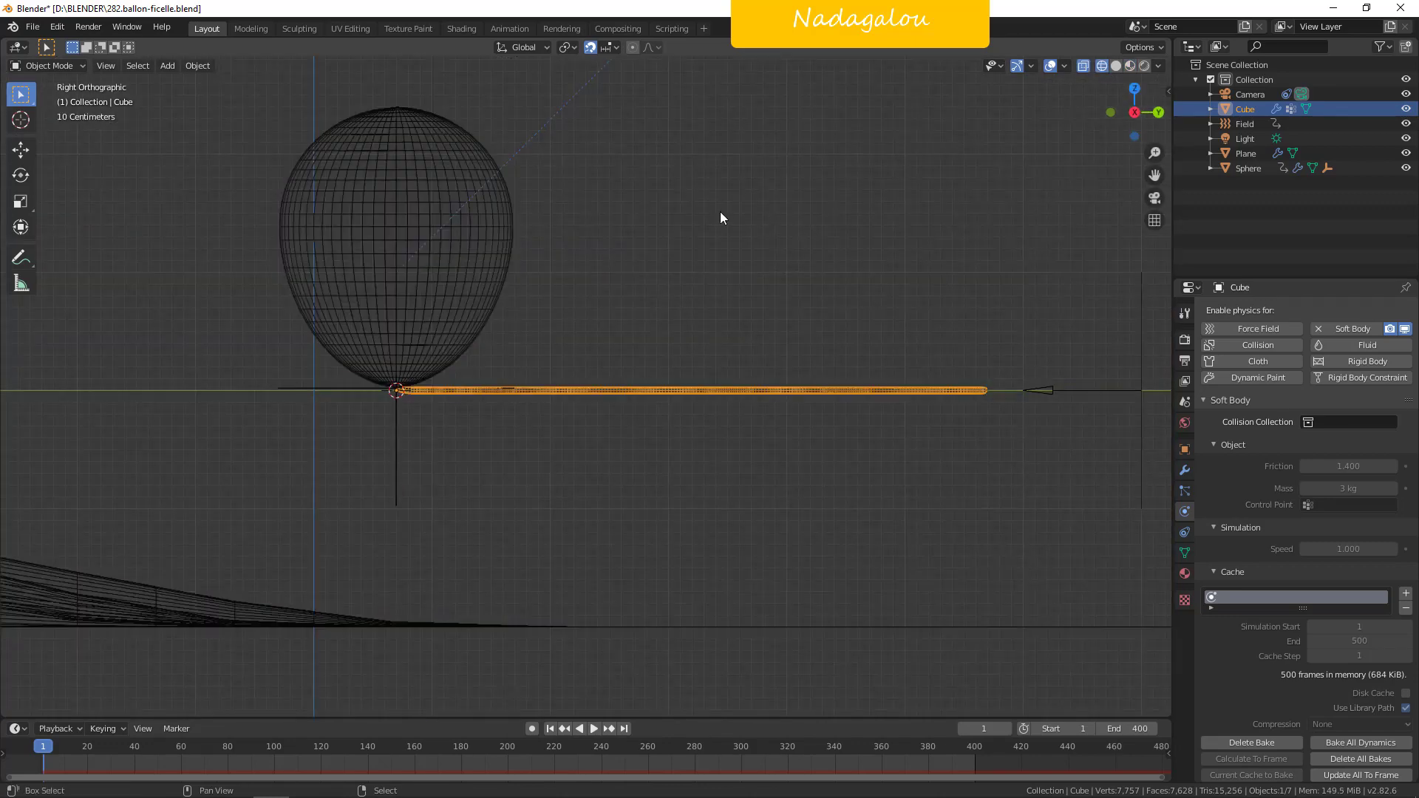
{"action": "middle_click_drag", "start_coordinate": [720, 211], "coordinate": [777, 342], "text": "shift"}
{"action": "middle_click_drag", "start_coordinate": [735, 391], "coordinate": [683, 403]}
{"action": "key", "text": "KP_3"}
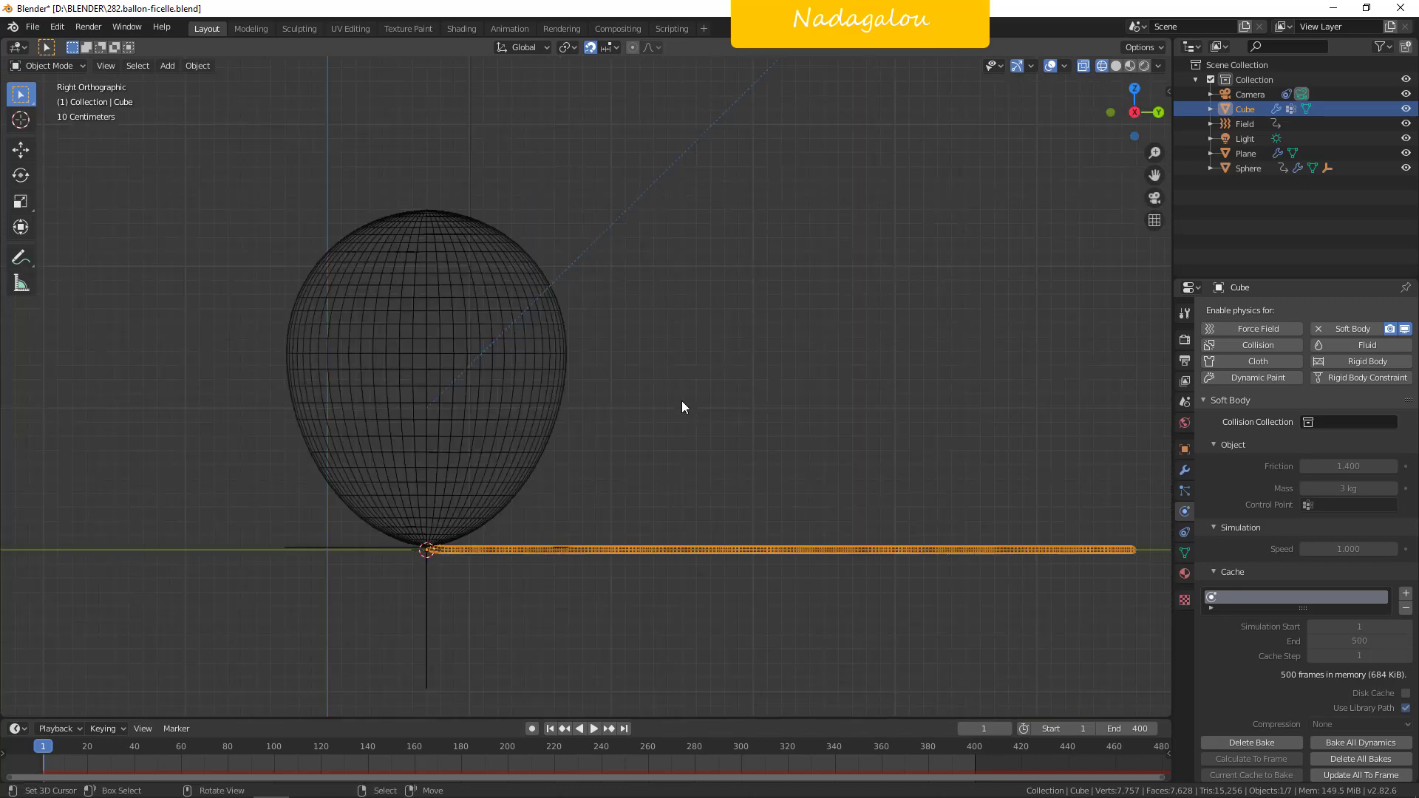
Select the empty at the balloon's base and inspect where it meets the string, ending in a perspective view.
{"action": "middle_click_drag", "start_coordinate": [623, 466], "coordinate": [751, 278], "text": "shift"}
{"action": "scroll", "coordinate": [628, 362], "scroll_direction": "up", "scroll_amount": 2}
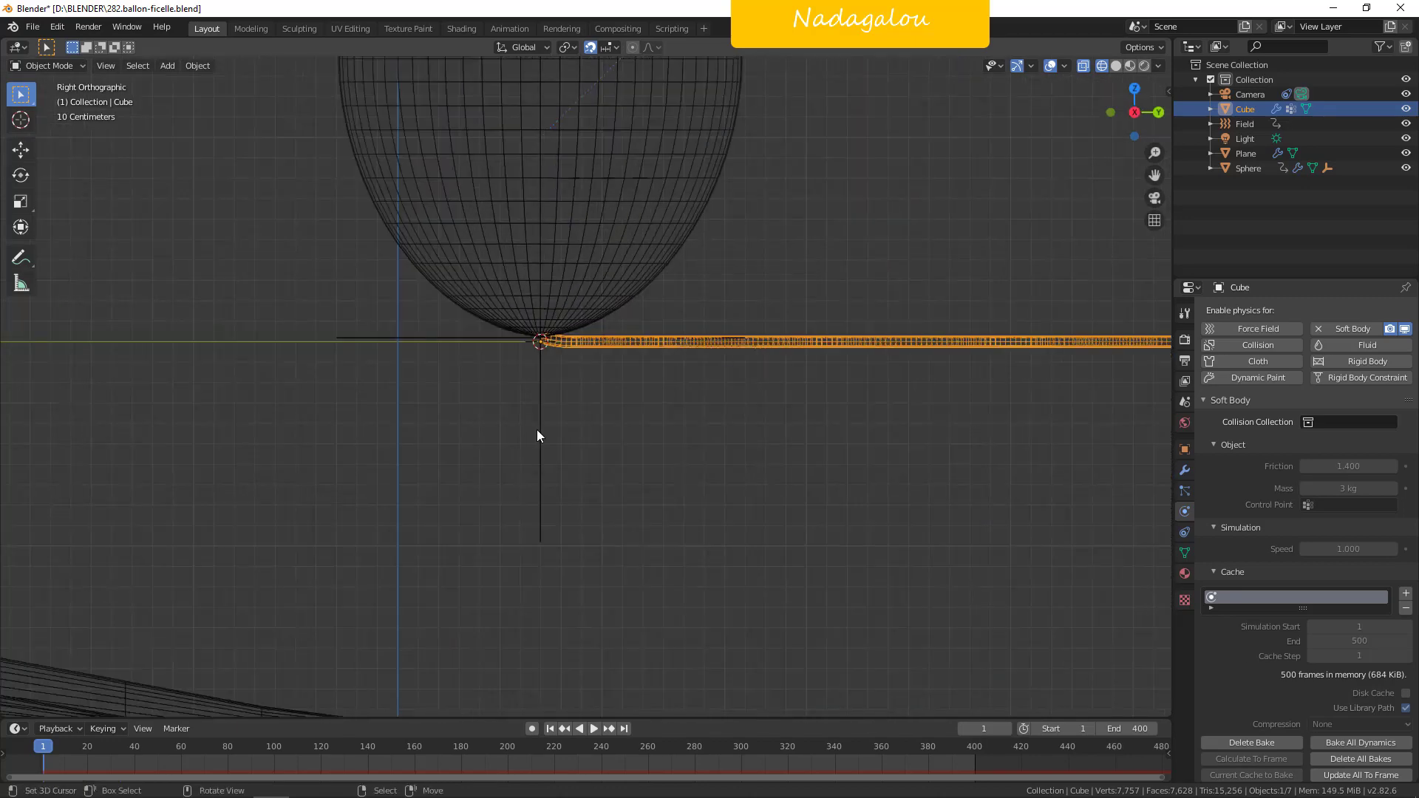
{"action": "left_click", "coordinate": [539, 436]}
{"action": "scroll", "coordinate": [602, 371], "scroll_direction": "down", "scroll_amount": 2}
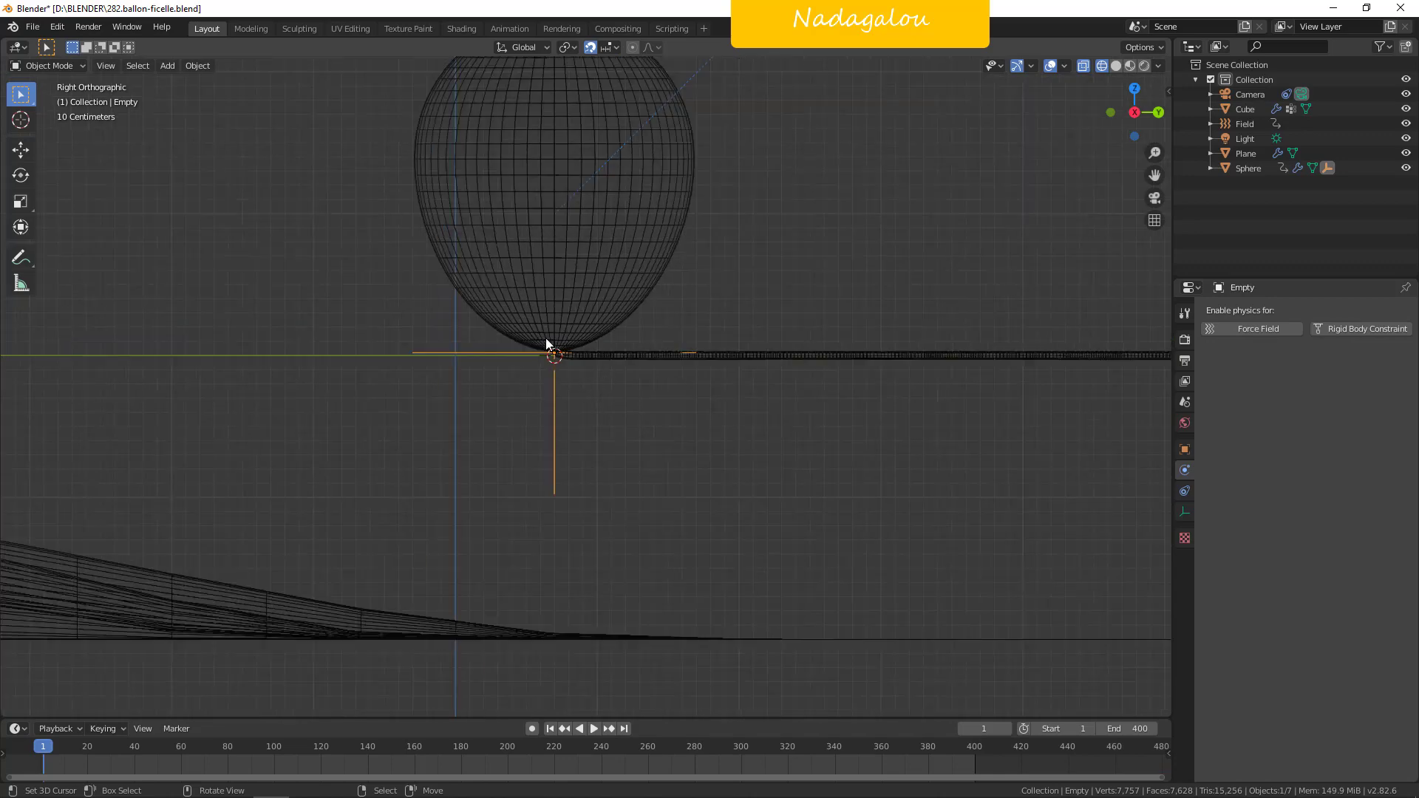
{"action": "middle_click_drag", "start_coordinate": [877, 289], "coordinate": [707, 521]}
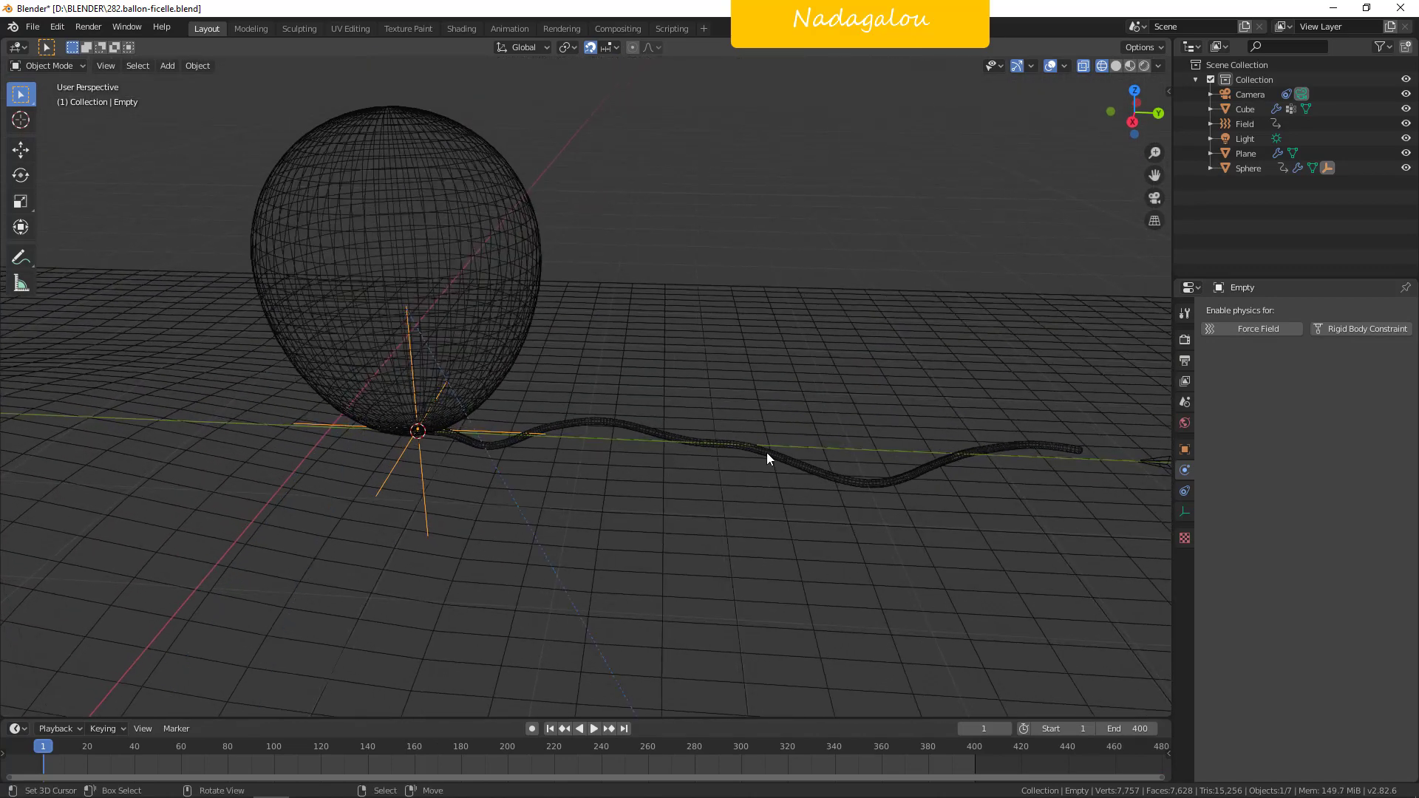
Hide the string's Skin modifier in the viewport and inspect its bare vertices and edges in edit mode.
{"action": "left_click", "coordinate": [765, 452]}
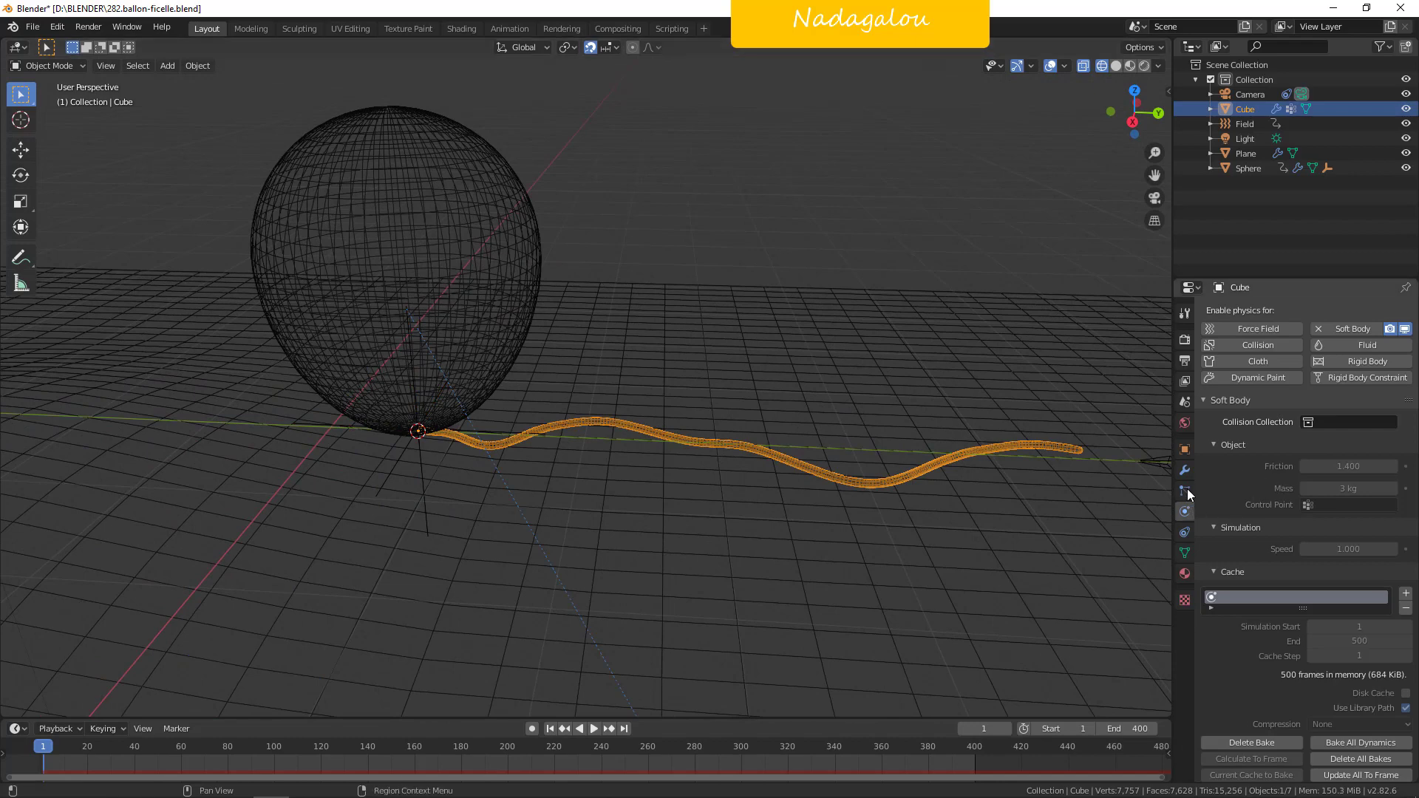
{"action": "left_click", "coordinate": [1184, 470]}
{"action": "left_click", "coordinate": [1317, 555]}
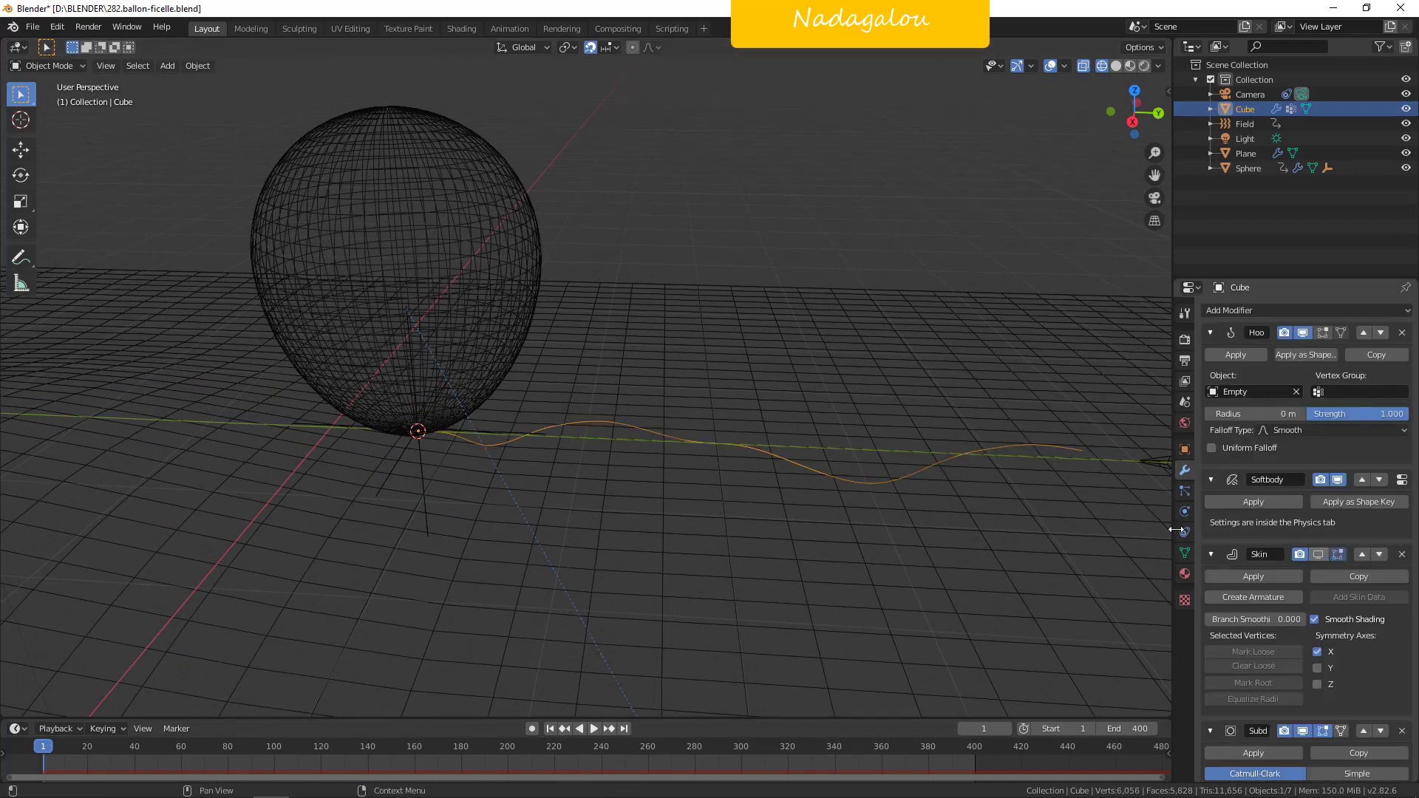
{"action": "key", "text": "Tab"}
{"action": "middle_click_drag", "start_coordinate": [840, 447], "coordinate": [519, 479]}
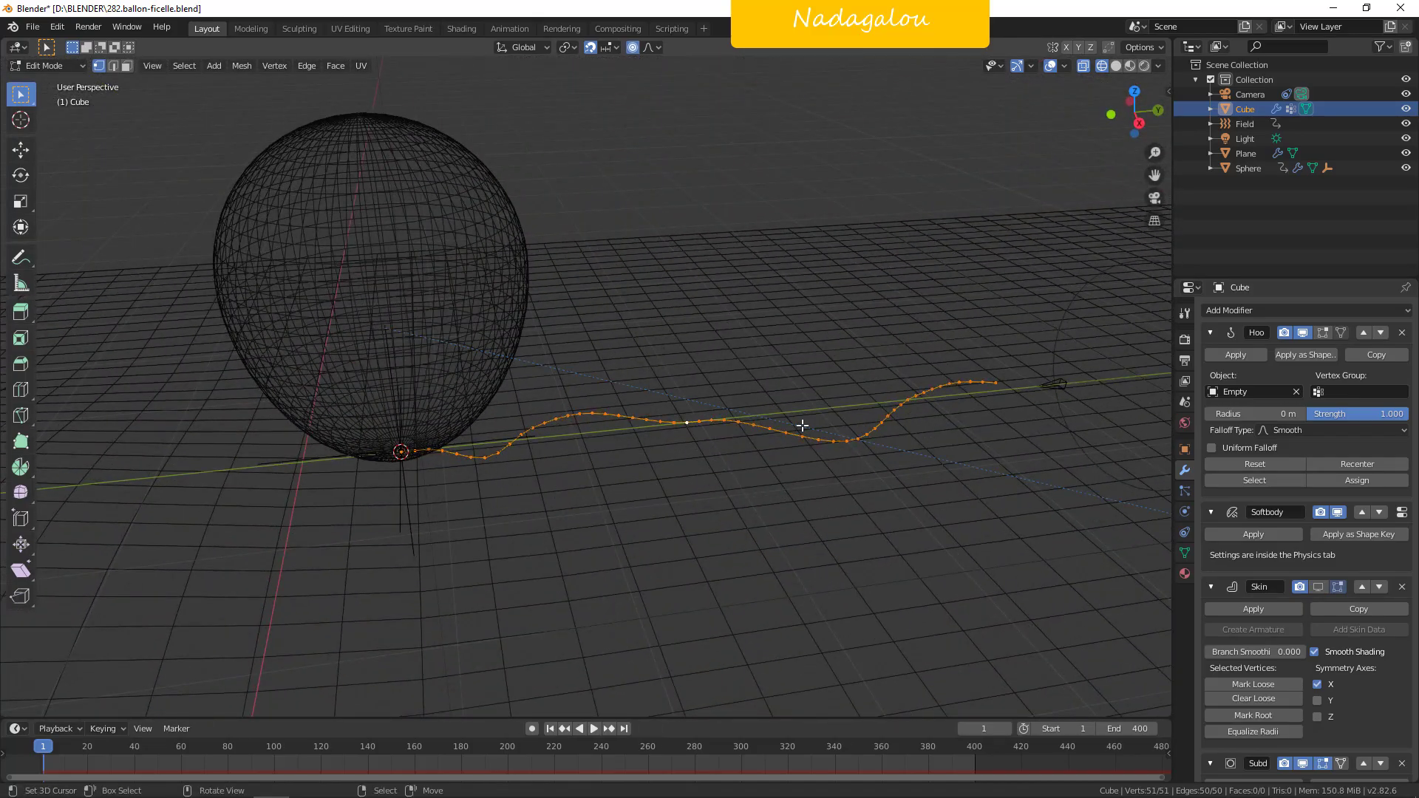
{"action": "middle_click_drag", "start_coordinate": [965, 396], "coordinate": [411, 467]}
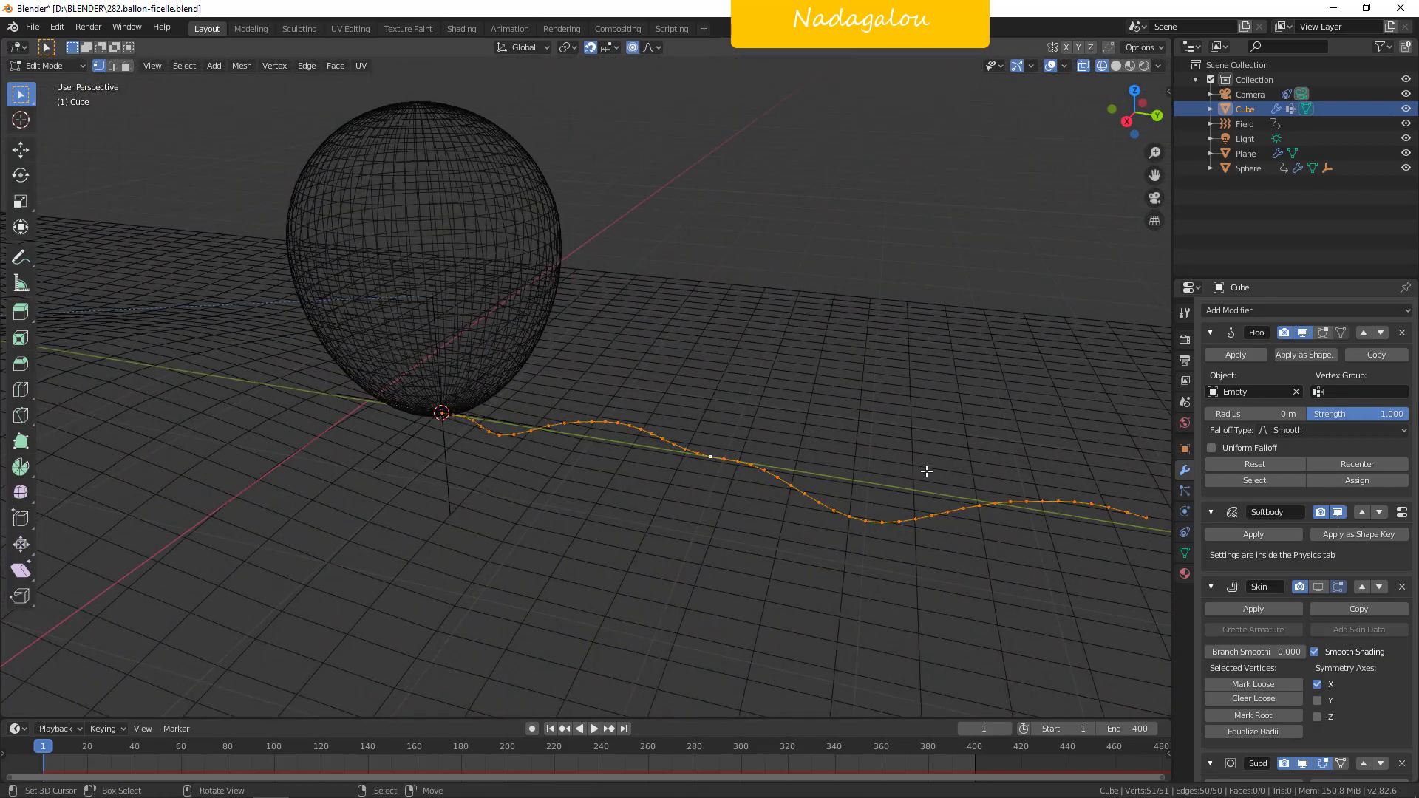
Select a single vertex along the string and try to move it with smooth proportional editing.
{"action": "middle_click_drag", "start_coordinate": [927, 471], "coordinate": [690, 513]}
{"action": "left_click", "coordinate": [522, 548]}
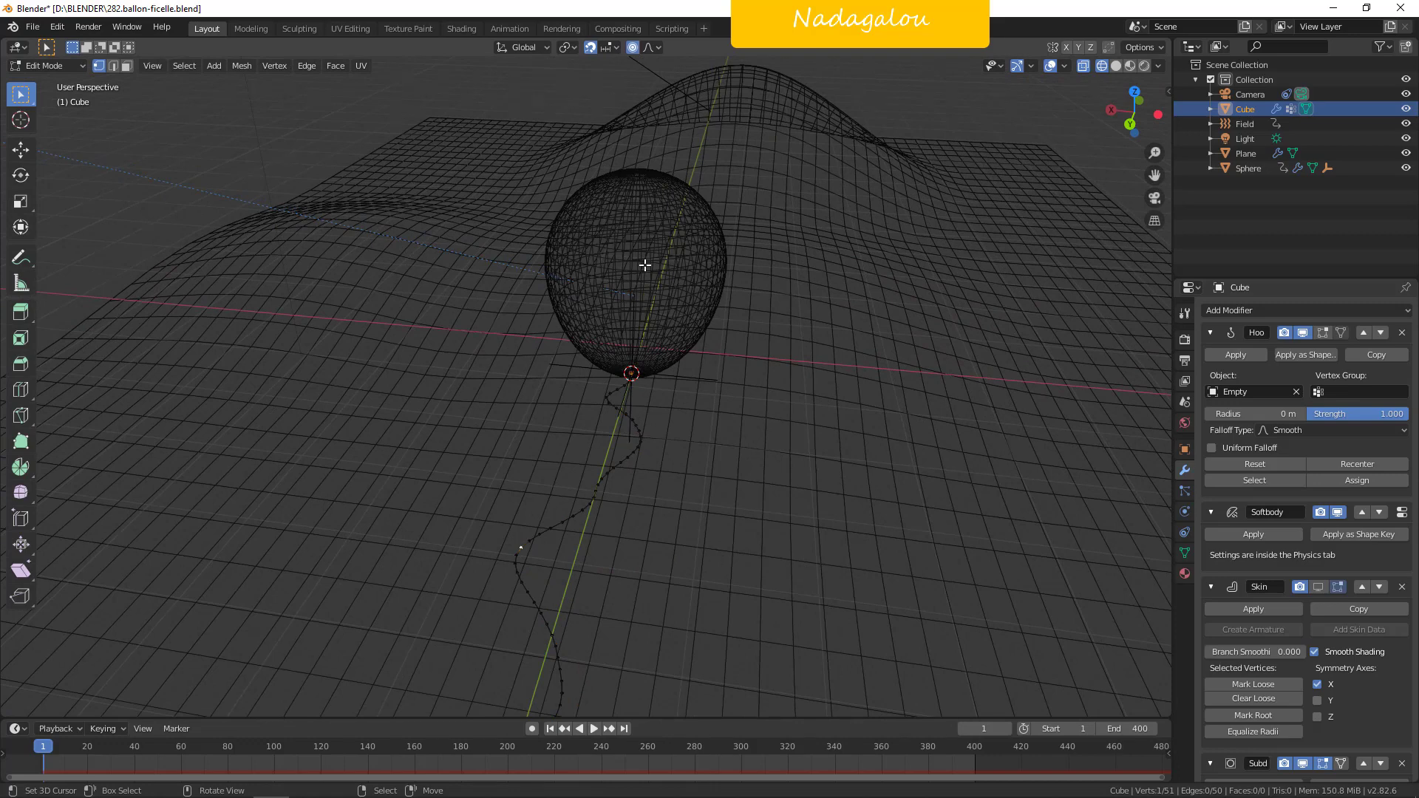
{"action": "key", "text": "g"}
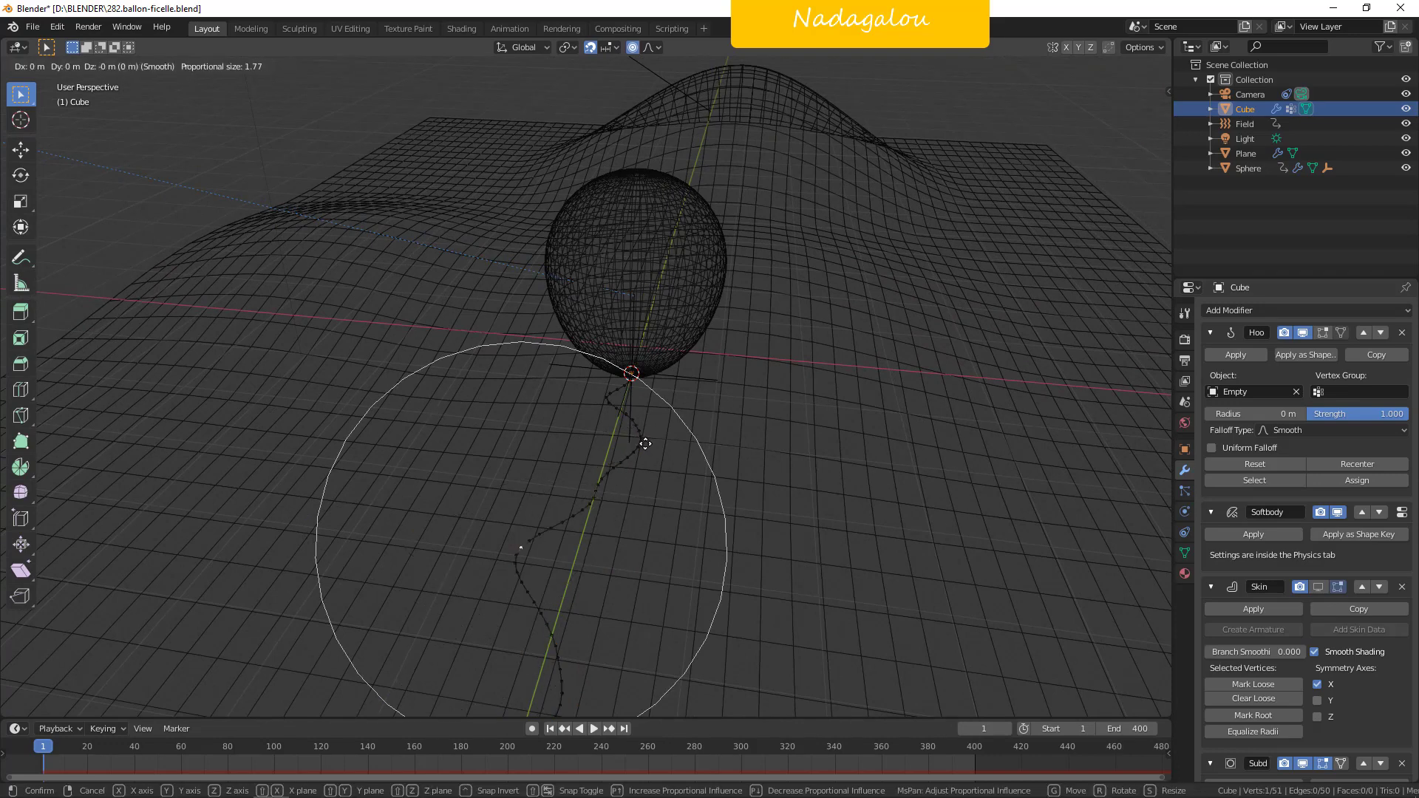
{"action": "left_click", "coordinate": [636, 464]}
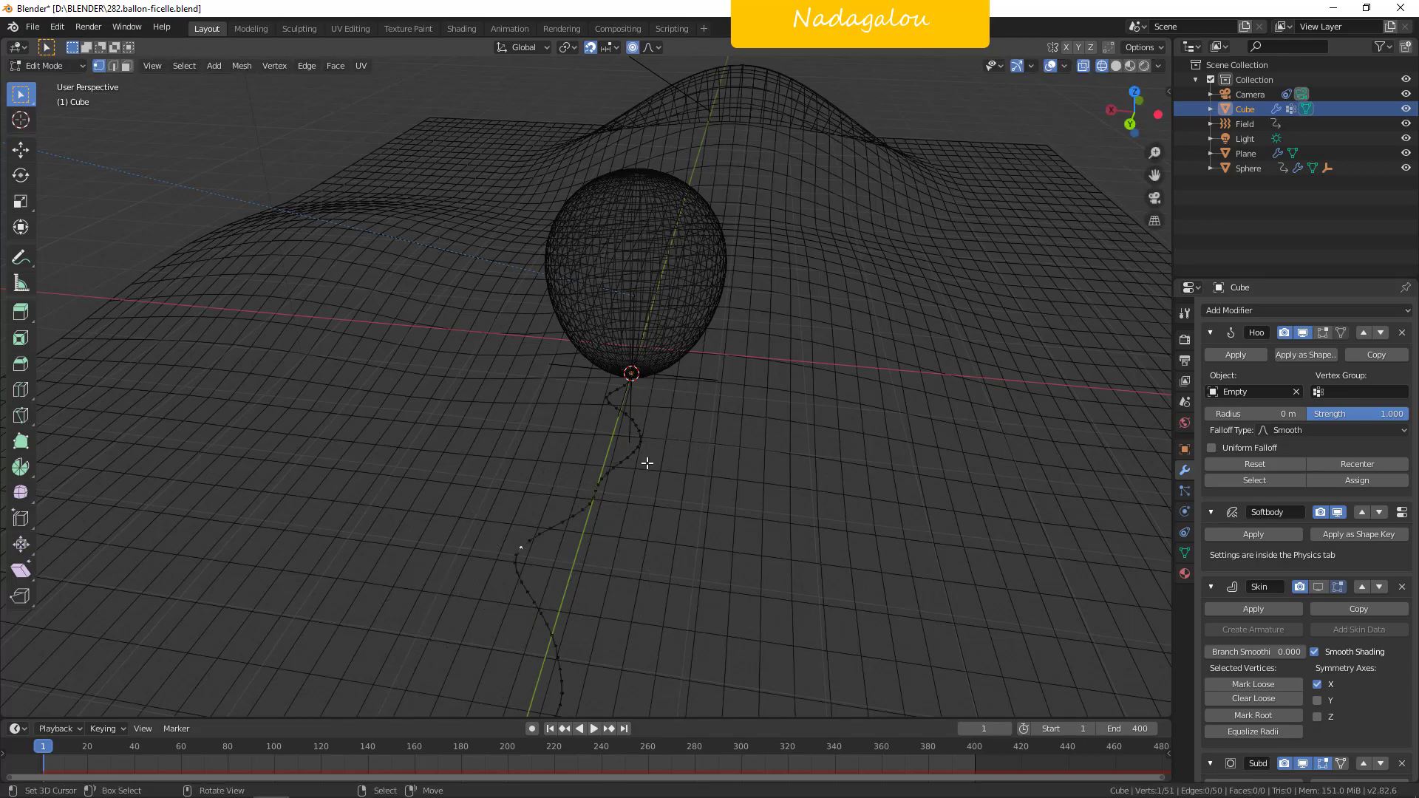
{"action": "middle_click_drag", "start_coordinate": [646, 466], "coordinate": [750, 491]}
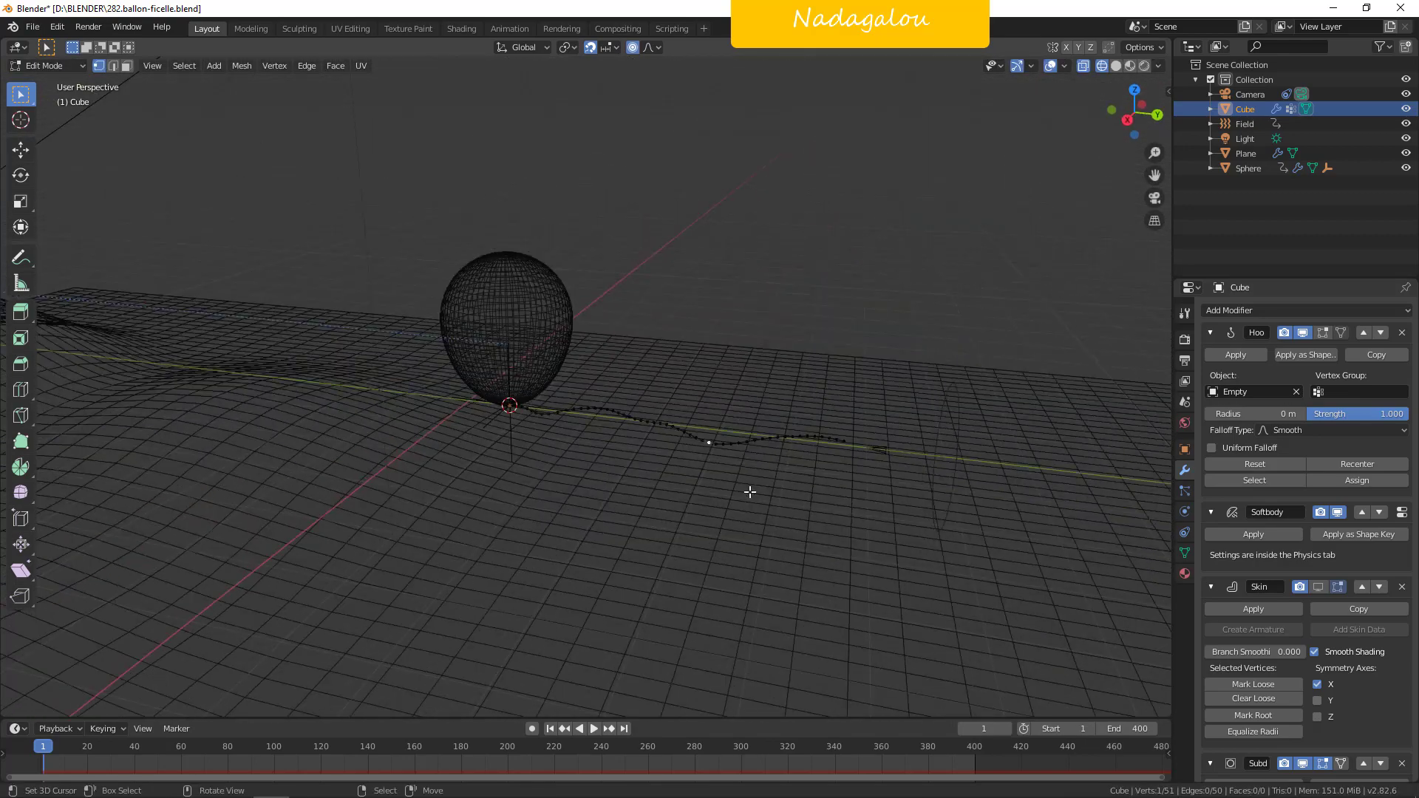
Turn the string's Skin modifier display back on in the viewport and look along its full length.
{"action": "left_click", "coordinate": [1318, 587]}
{"action": "scroll", "coordinate": [913, 476], "scroll_direction": "up", "scroll_amount": 4}
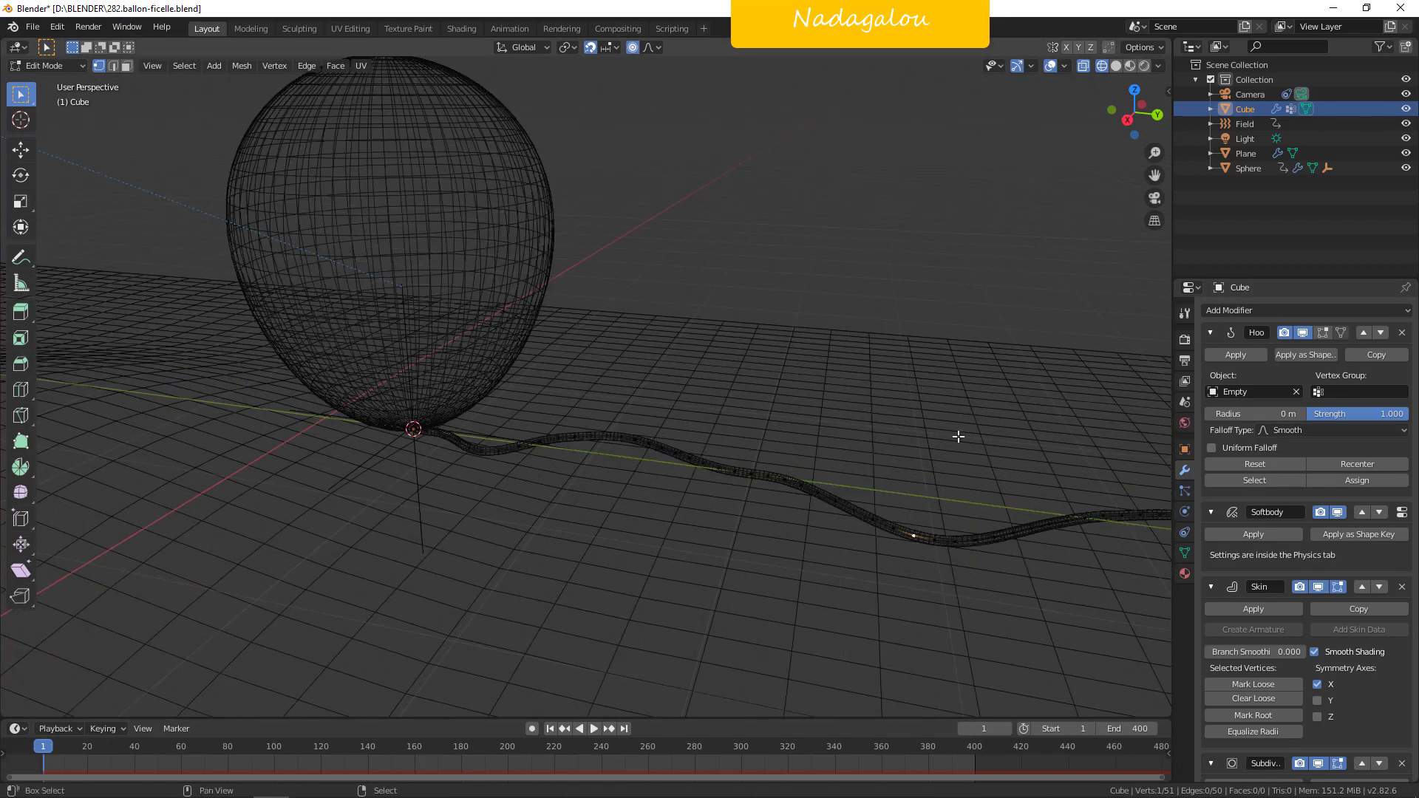
{"action": "middle_click_drag", "start_coordinate": [957, 435], "coordinate": [687, 333], "text": "shift"}
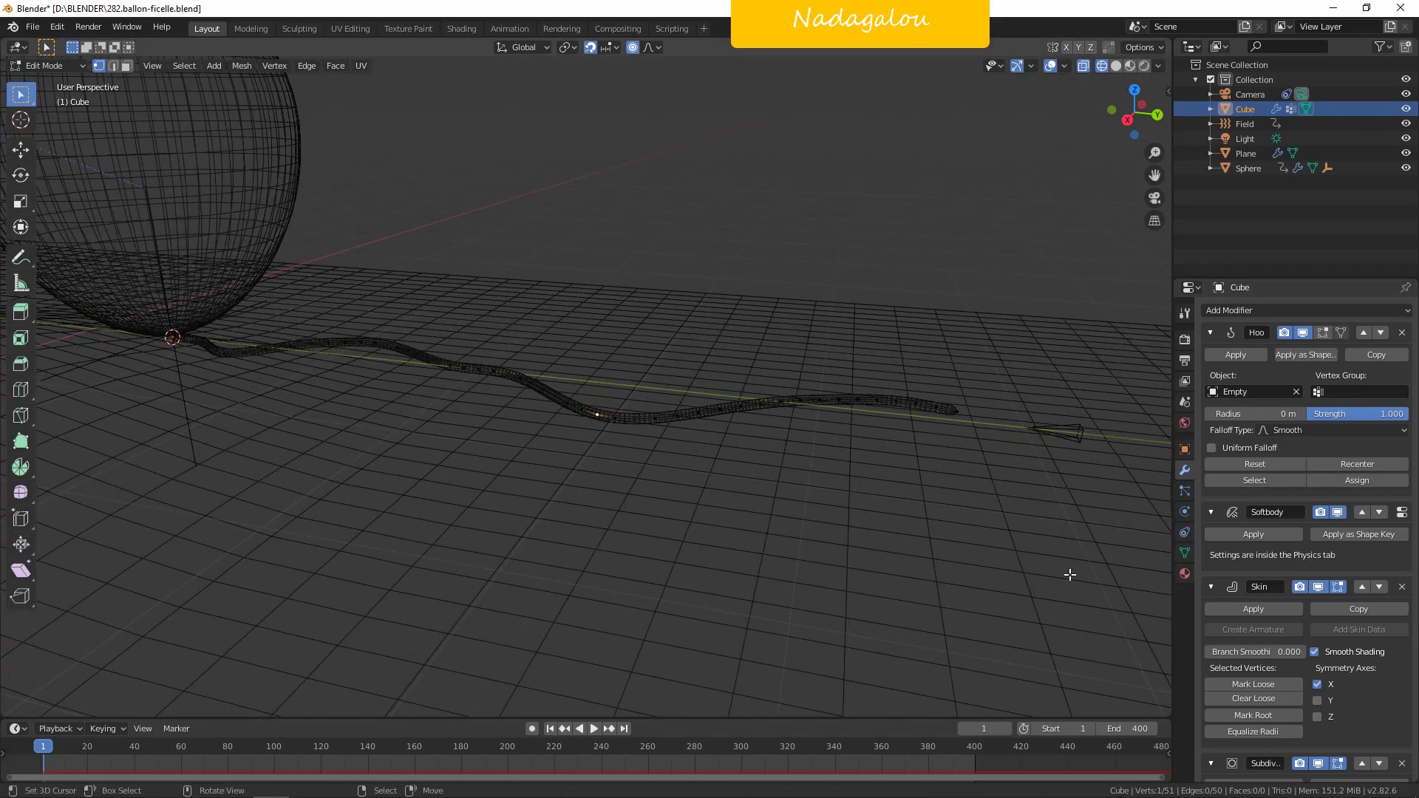
{"action": "scroll", "coordinate": [646, 475], "scroll_direction": "down", "scroll_amount": 2}
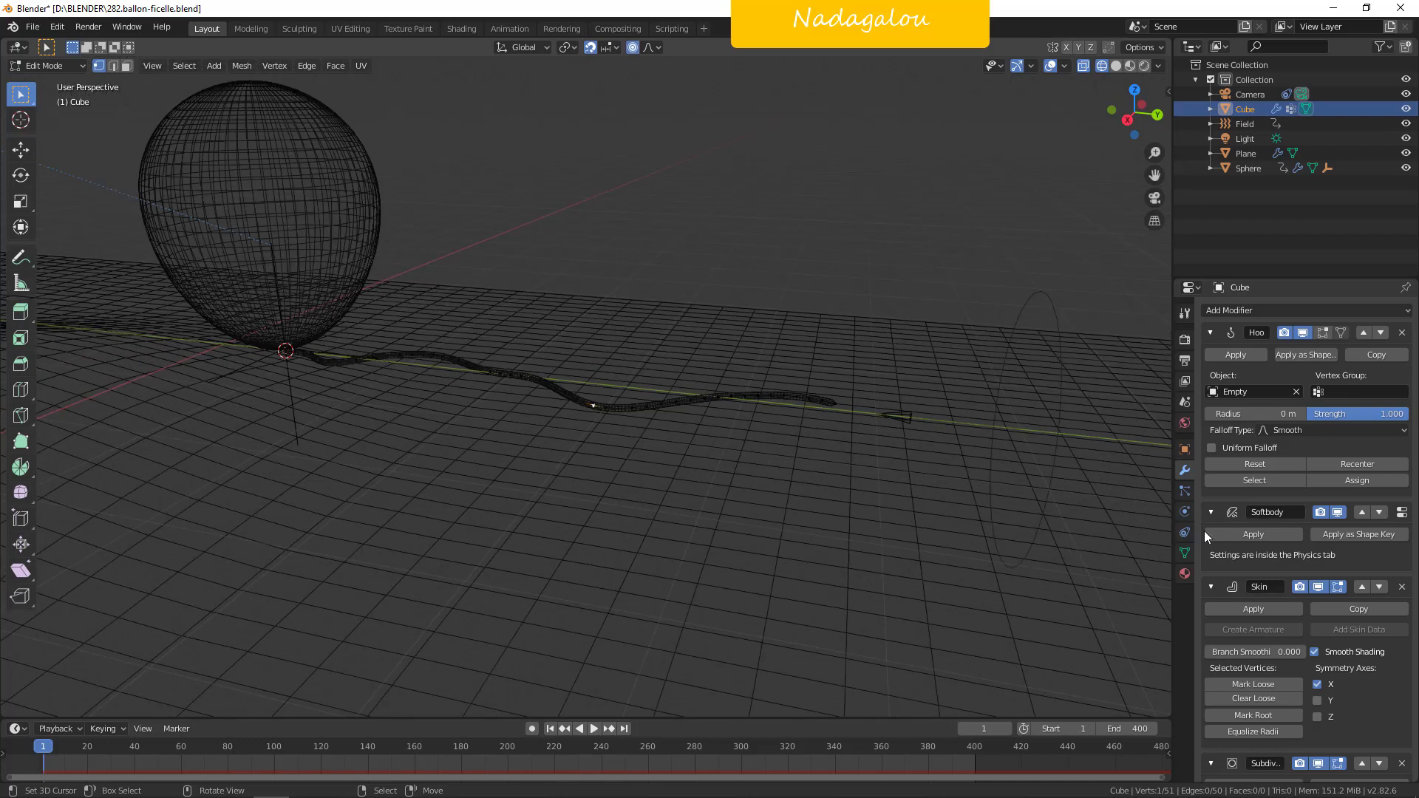
Examine the string's soft body settings, from cache, goal and edges to self collision and field weights.
{"action": "left_click", "coordinate": [1185, 532]}
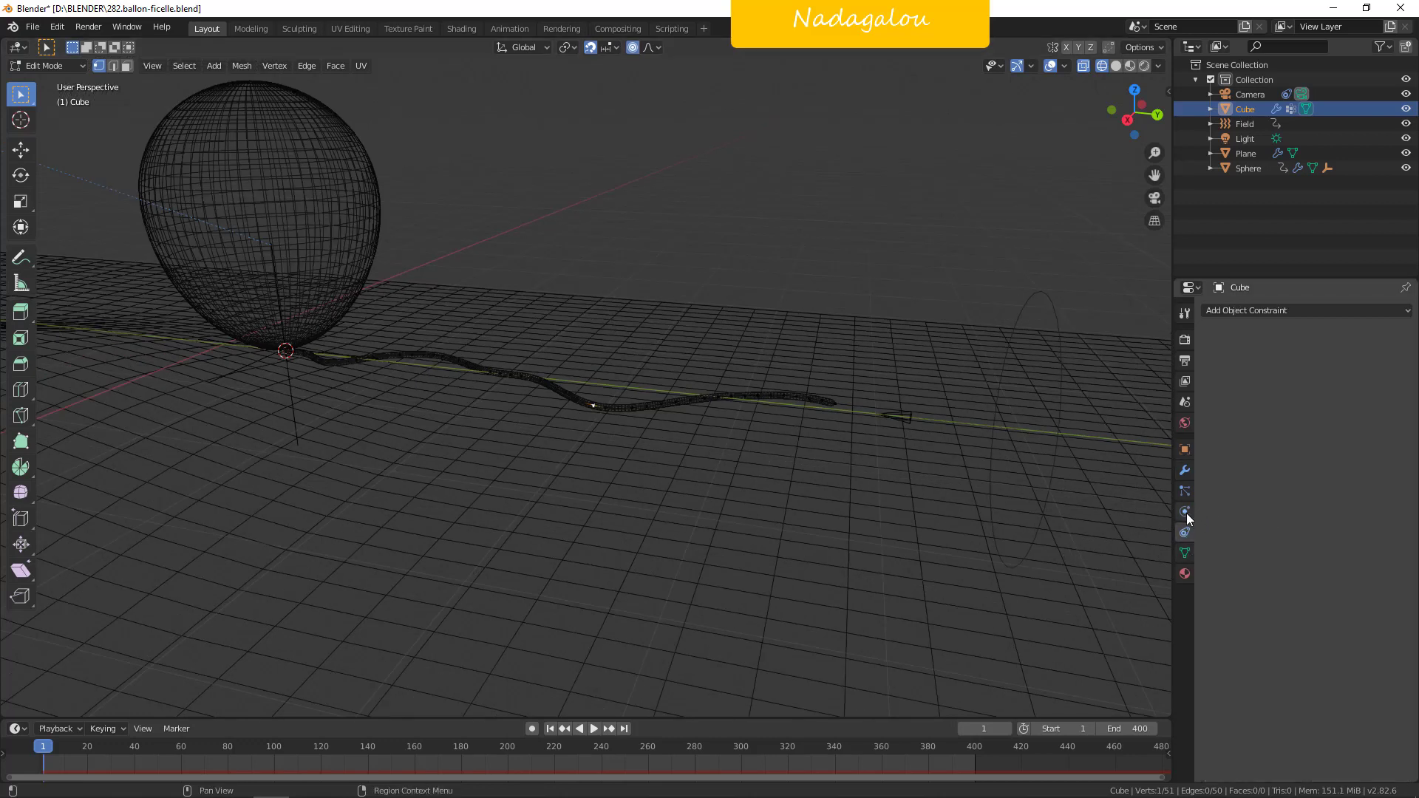
{"action": "left_click", "coordinate": [1185, 511]}
{"action": "scroll", "coordinate": [1304, 500], "scroll_direction": "down", "scroll_amount": 4}
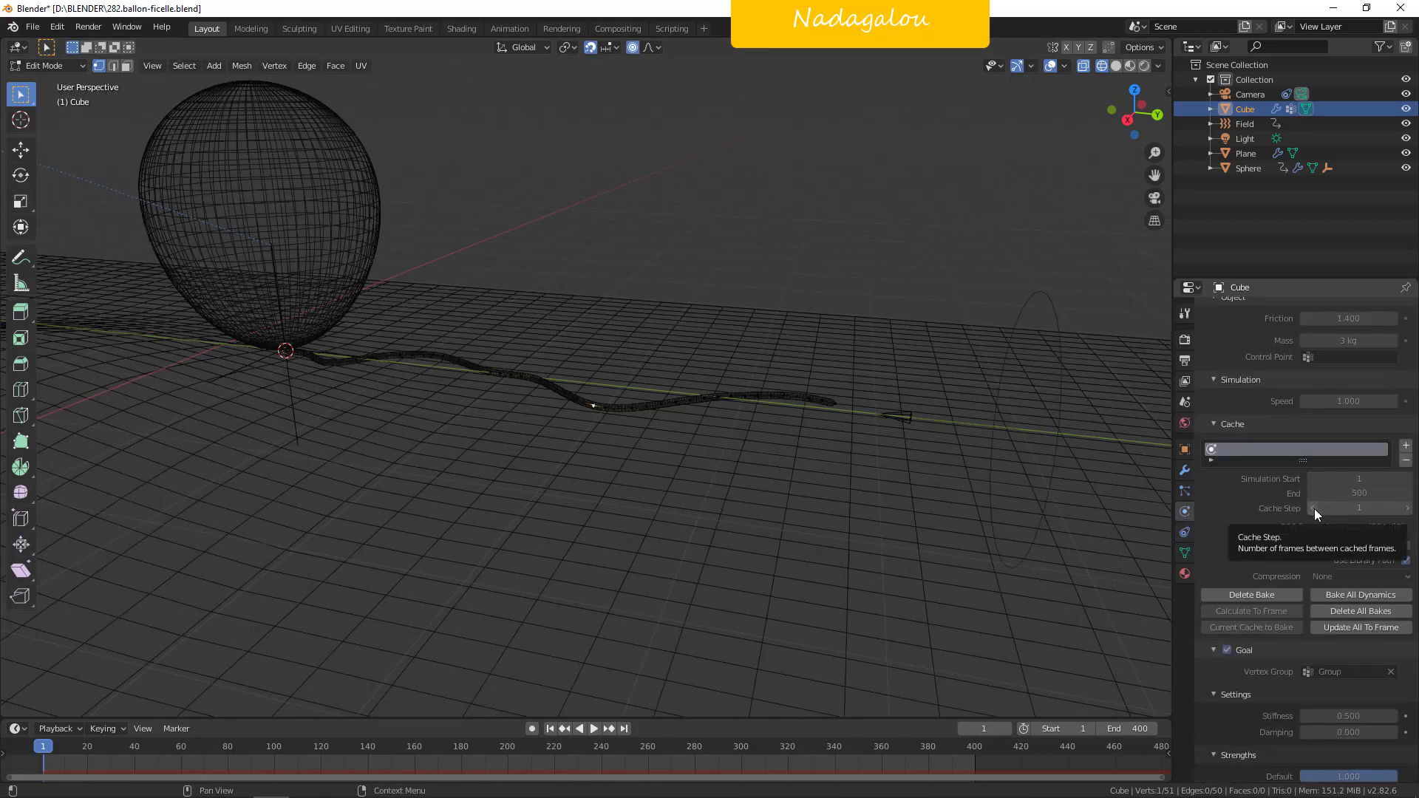
{"action": "scroll", "coordinate": [1313, 509], "scroll_direction": "down", "scroll_amount": 4}
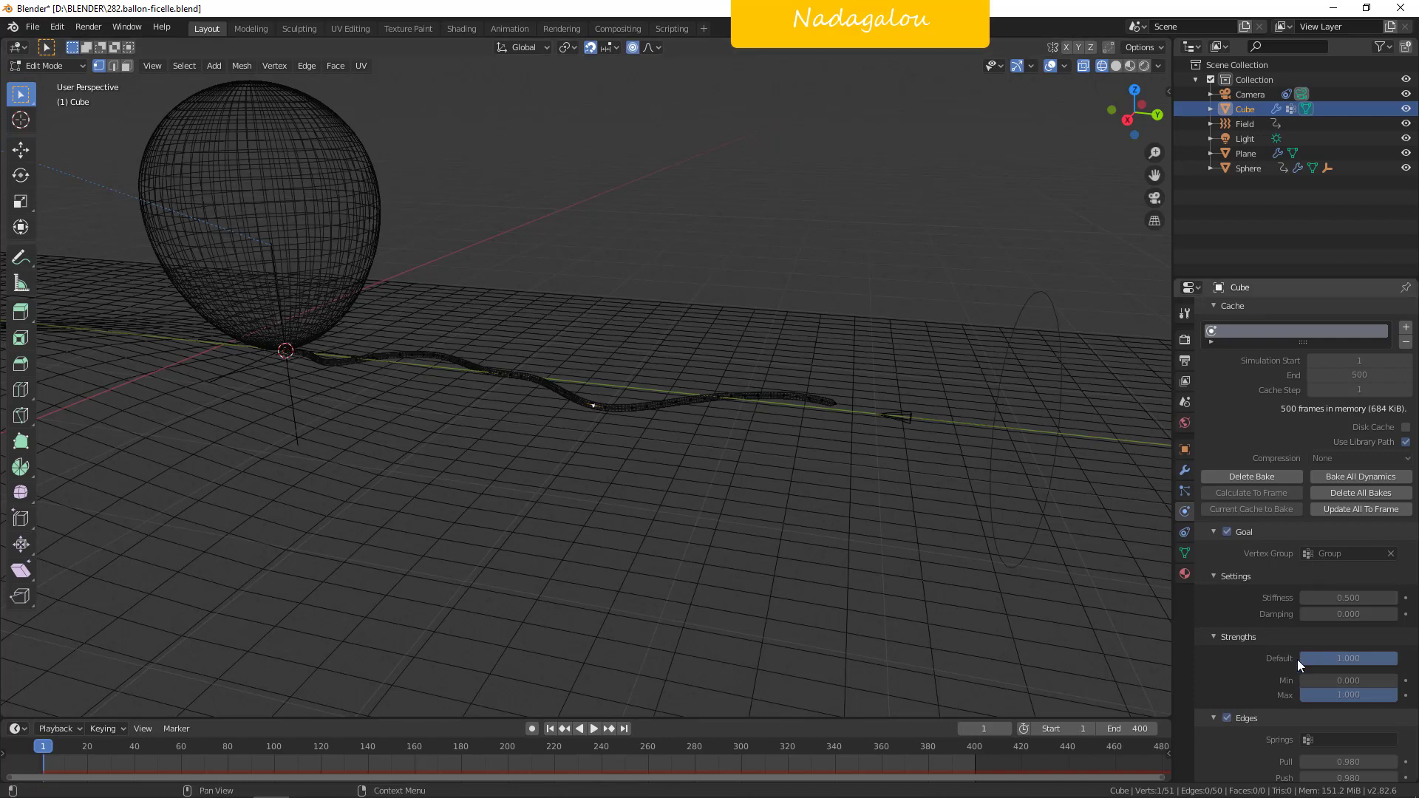
{"action": "scroll", "coordinate": [1360, 648], "scroll_direction": "down", "scroll_amount": 5}
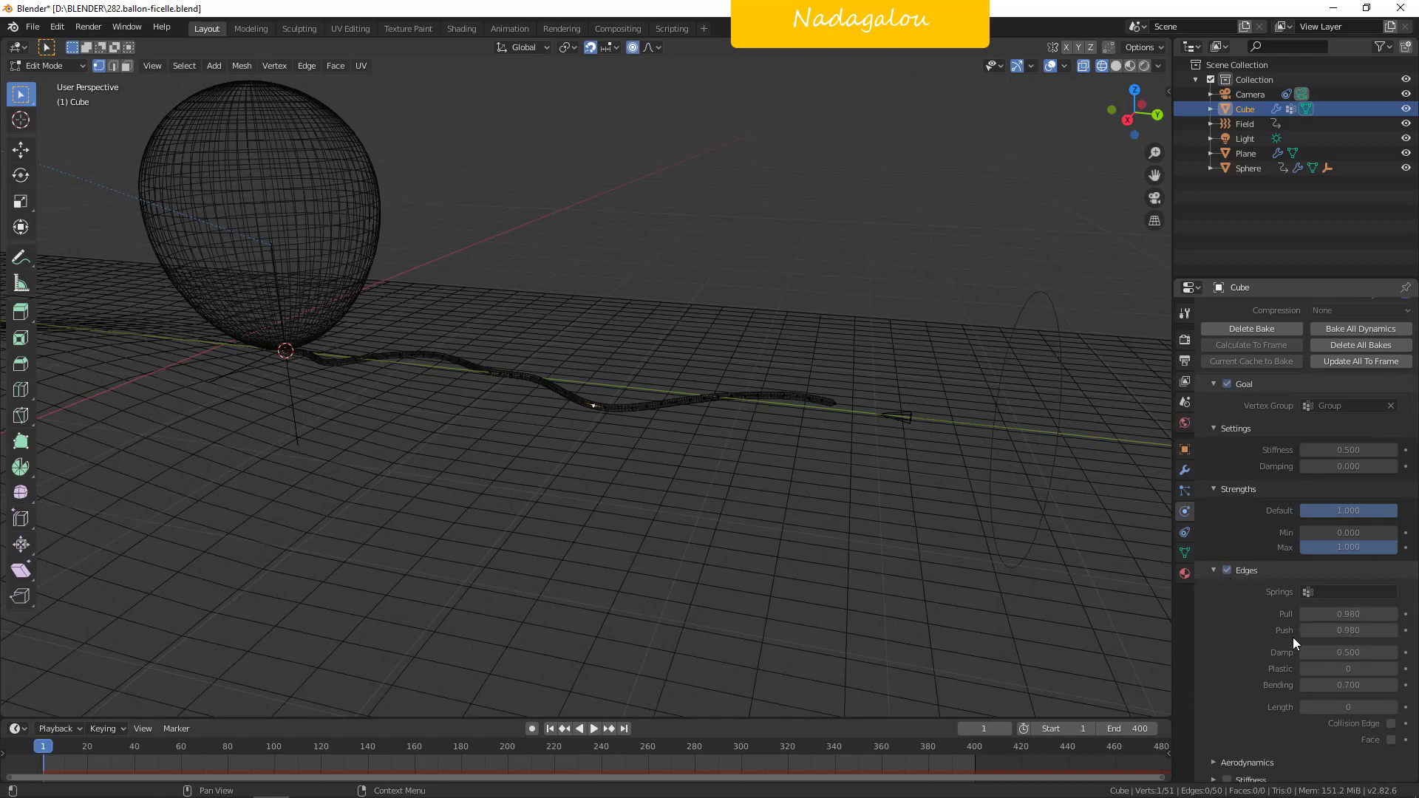
{"action": "scroll", "coordinate": [1292, 643], "scroll_direction": "down", "scroll_amount": 10}
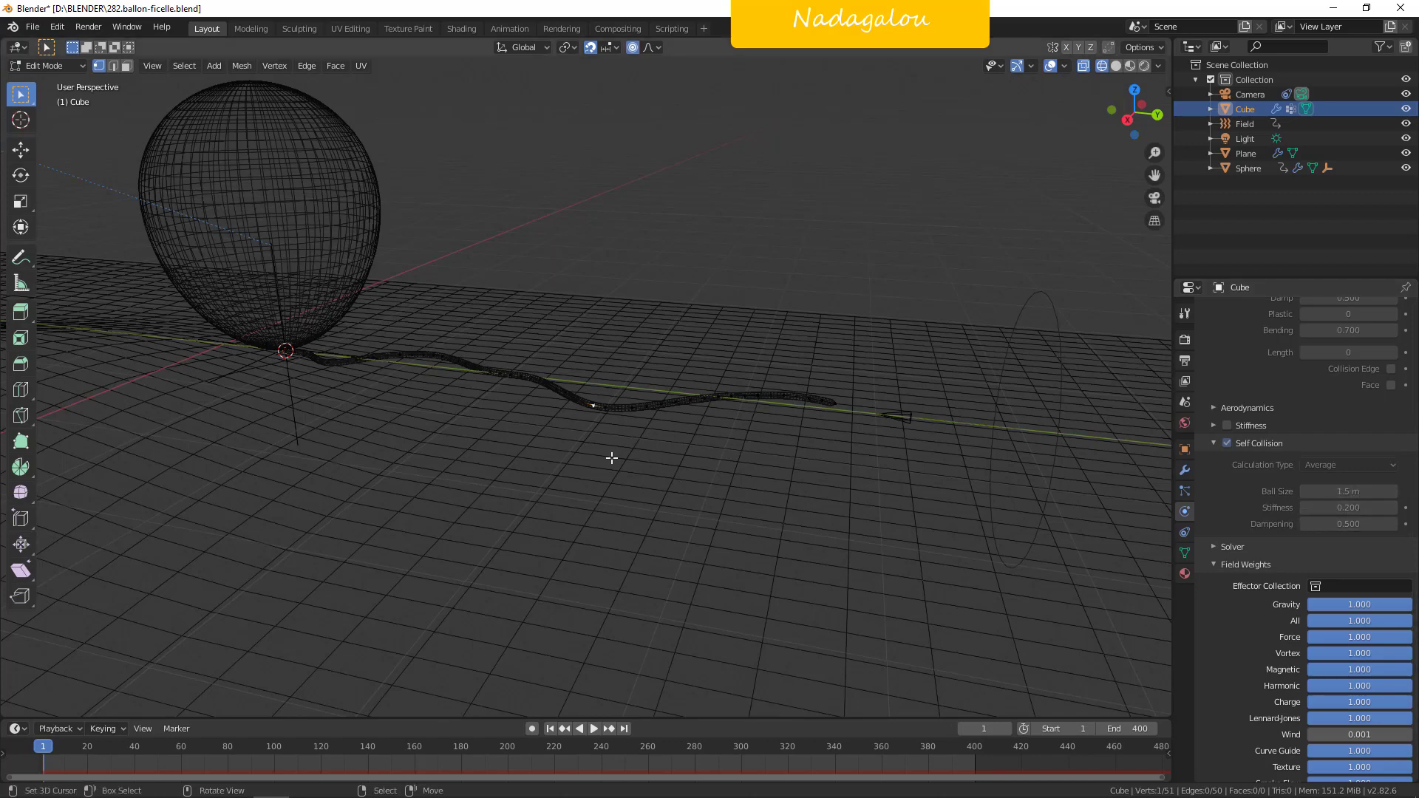
Set the viewport shading to material preview and view the balloon, string and wind field on the sandy ground.
{"action": "middle_click_drag", "start_coordinate": [612, 458], "coordinate": [586, 456]}
{"action": "left_click", "coordinate": [1117, 66]}
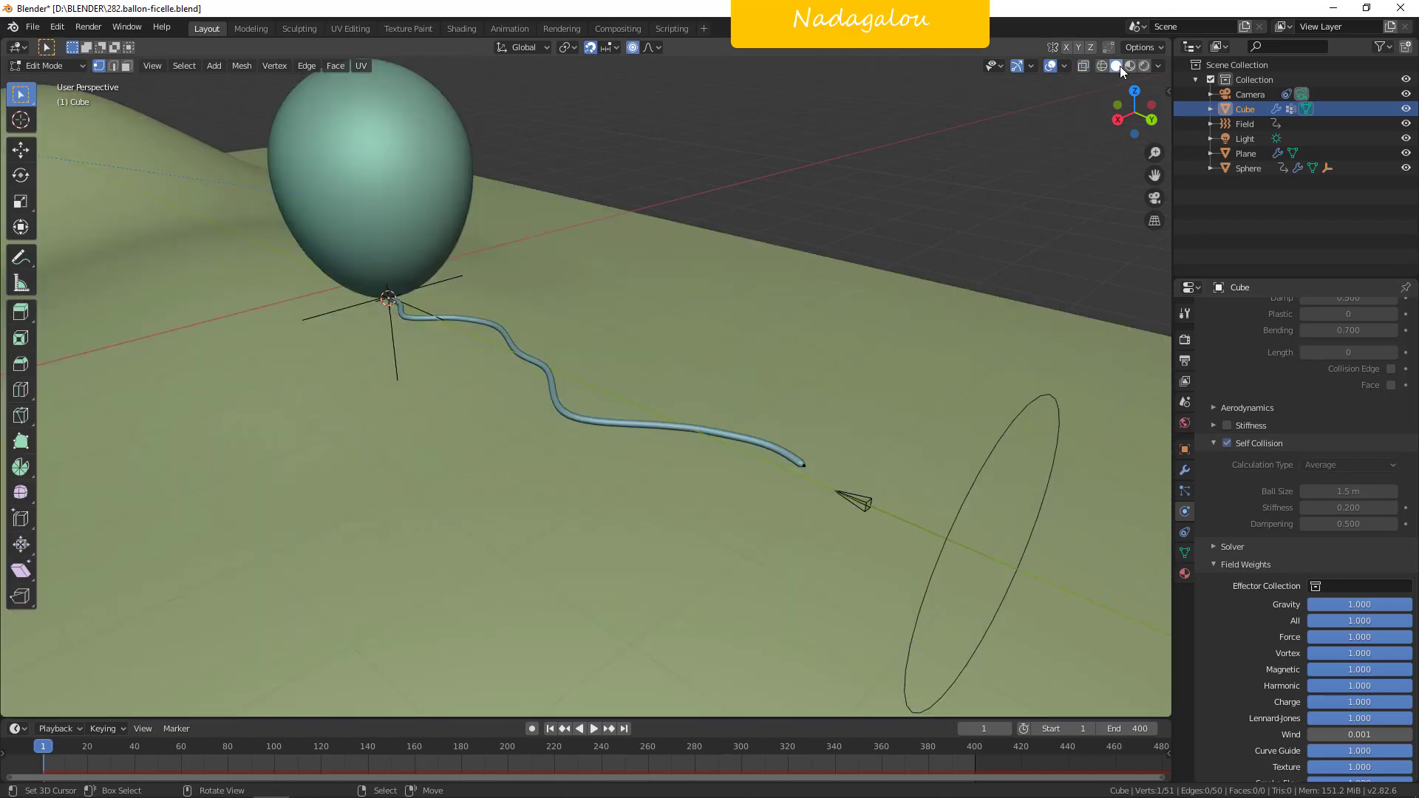
{"action": "left_click", "coordinate": [1130, 69]}
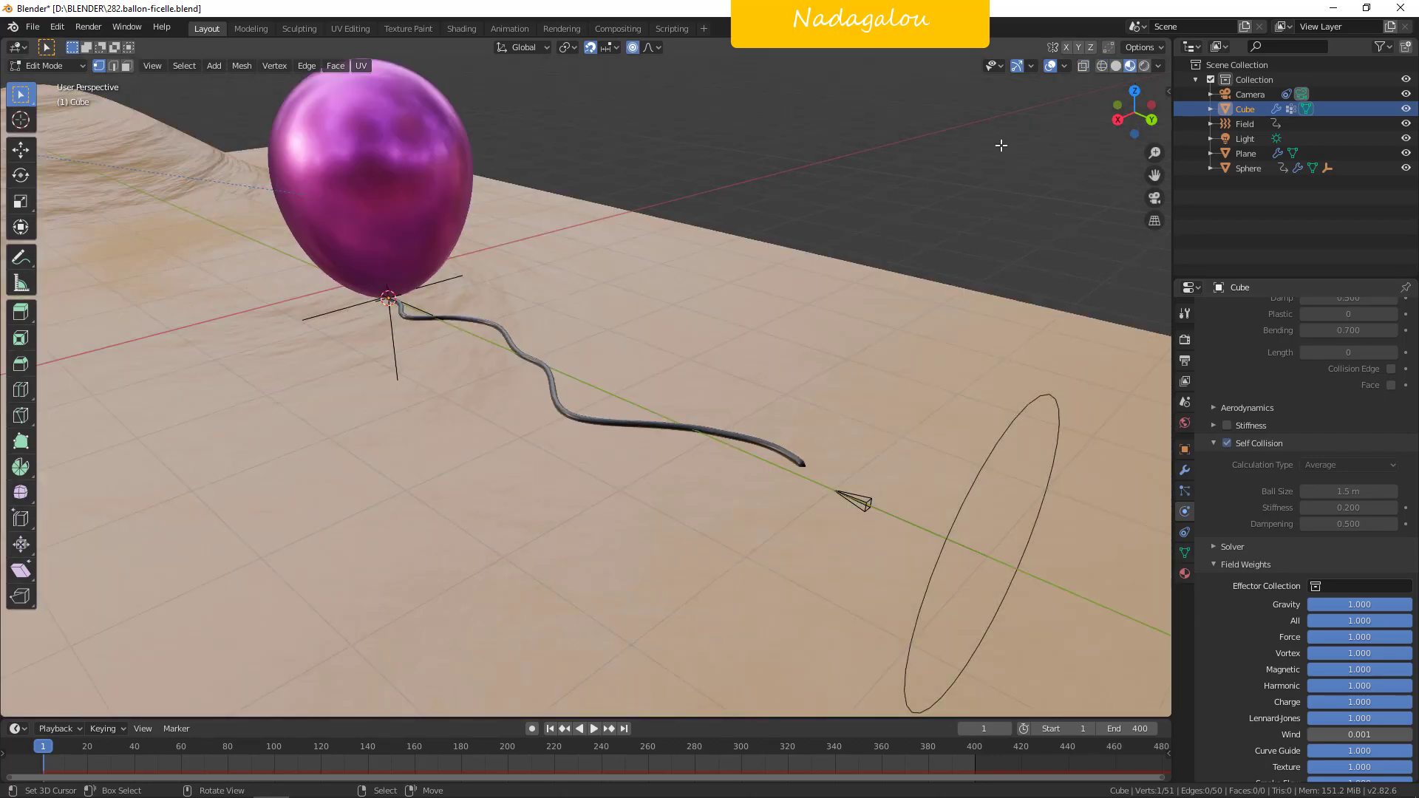
{"action": "scroll", "coordinate": [890, 228], "scroll_direction": "down", "scroll_amount": 8}
{"action": "scroll", "coordinate": [742, 406], "scroll_direction": "up", "scroll_amount": 3}
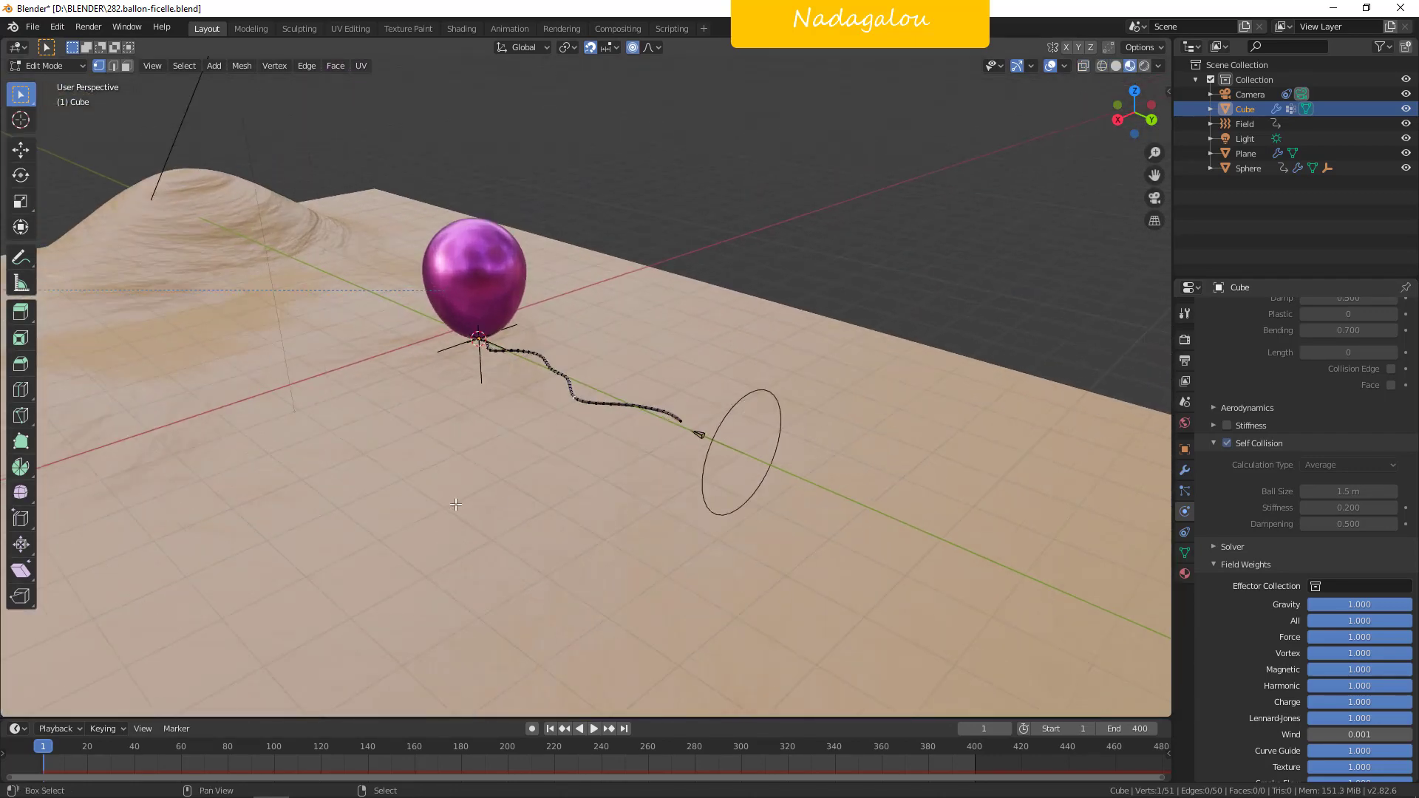
{"action": "scroll", "coordinate": [742, 406], "scroll_direction": "down", "scroll_amount": 3}
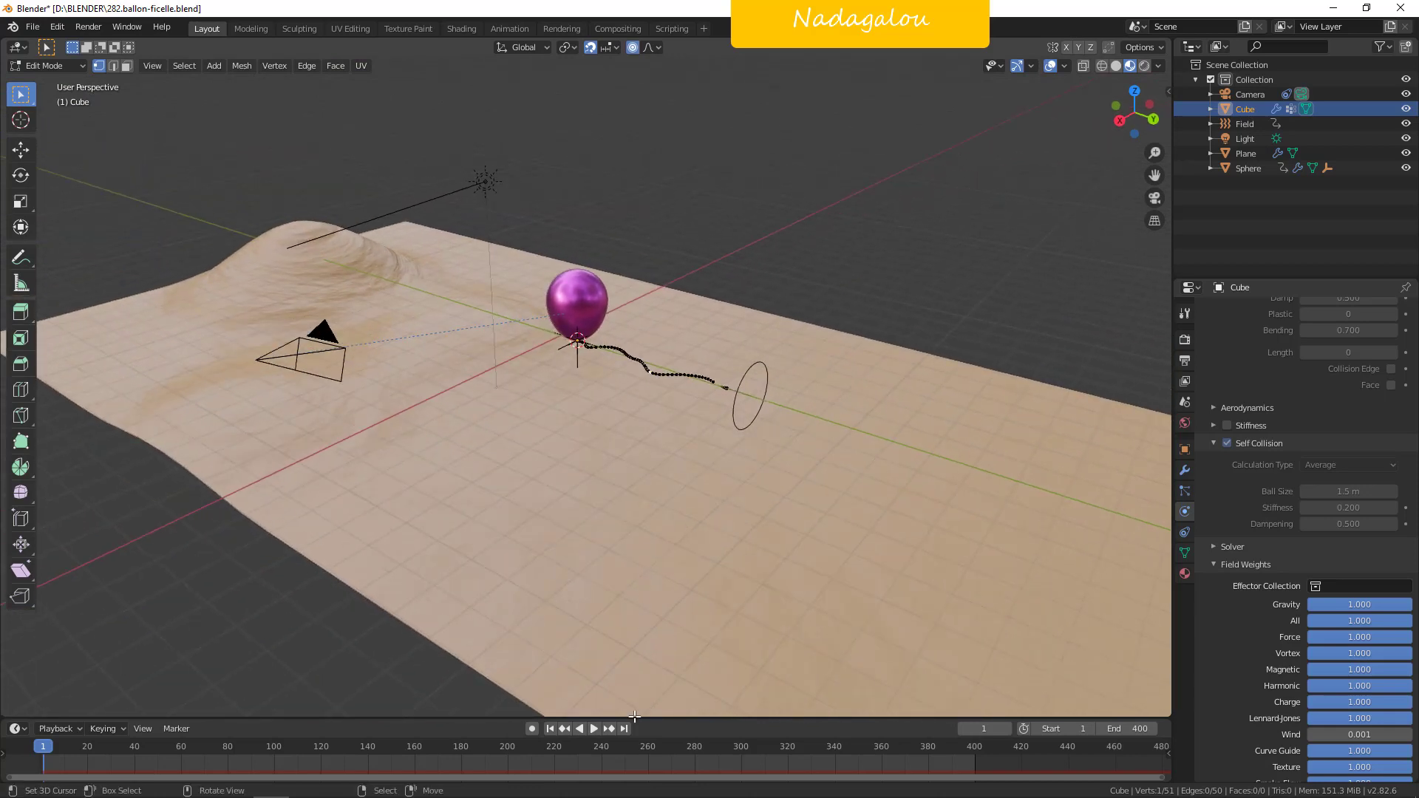
{"action": "middle_click_drag", "start_coordinate": [669, 607], "coordinate": [583, 339]}
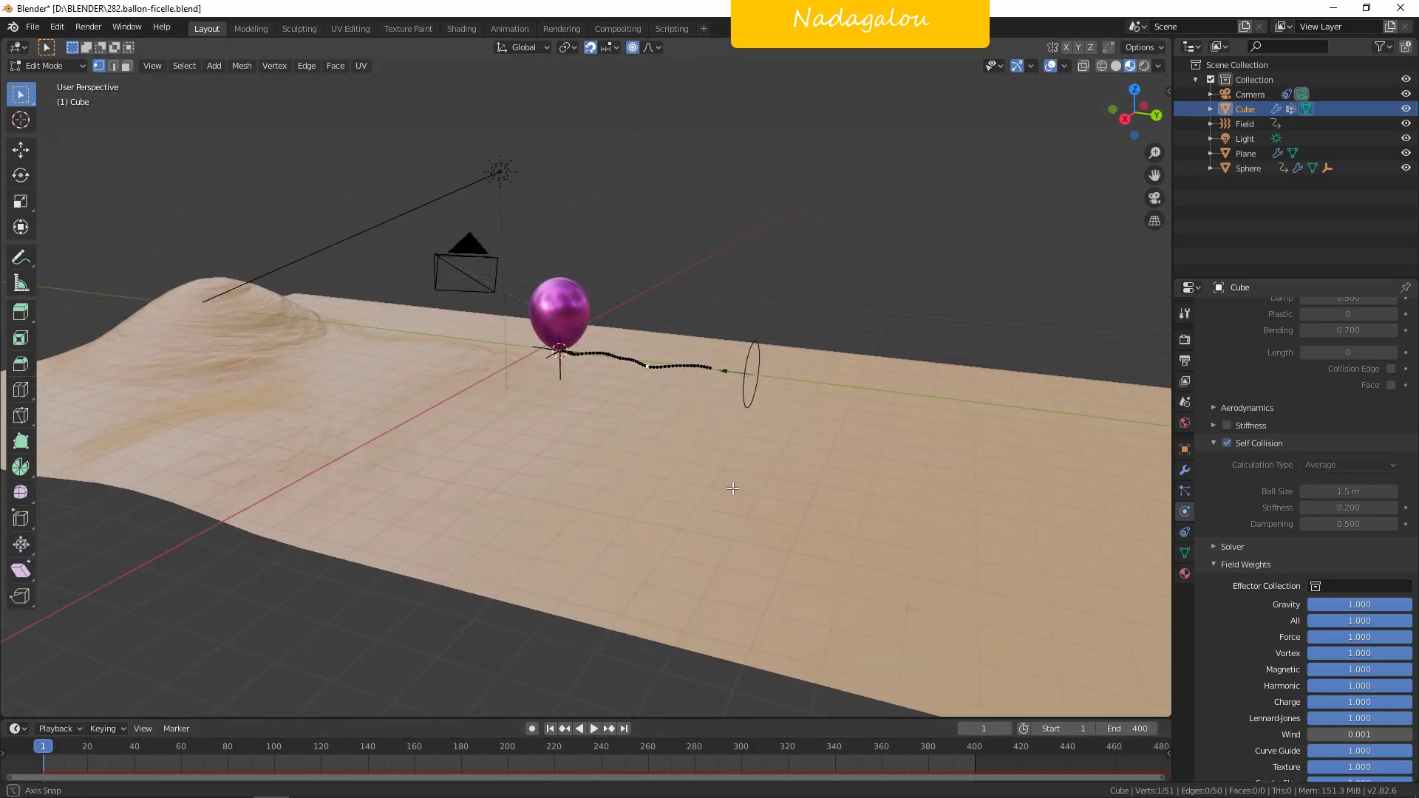
{"action": "scroll", "coordinate": [642, 484], "scroll_direction": "up", "scroll_amount": 2}
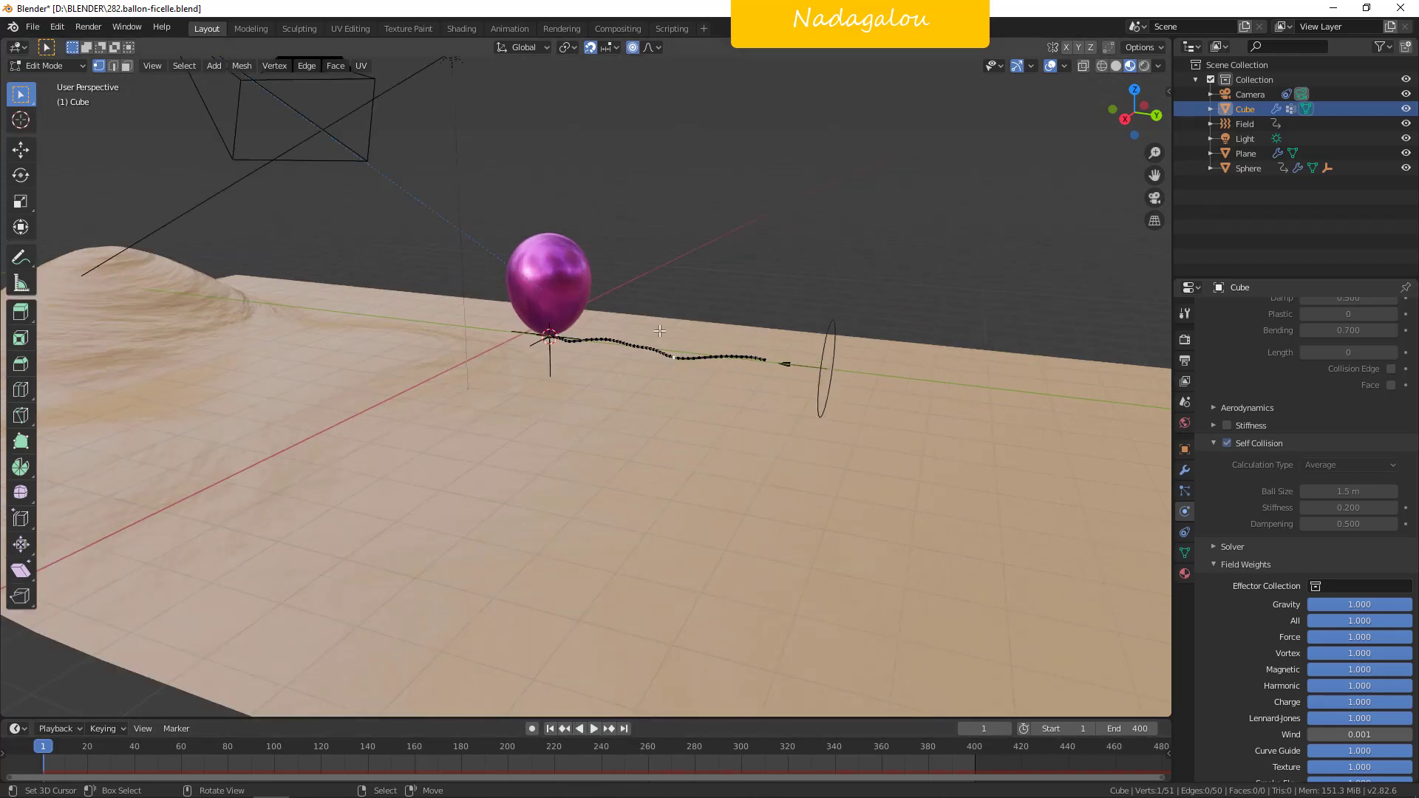
Leave edit mode, select the balloon and examine its cloth physics settings.
{"action": "key", "text": "Tab"}
{"action": "left_click", "coordinate": [551, 268]}
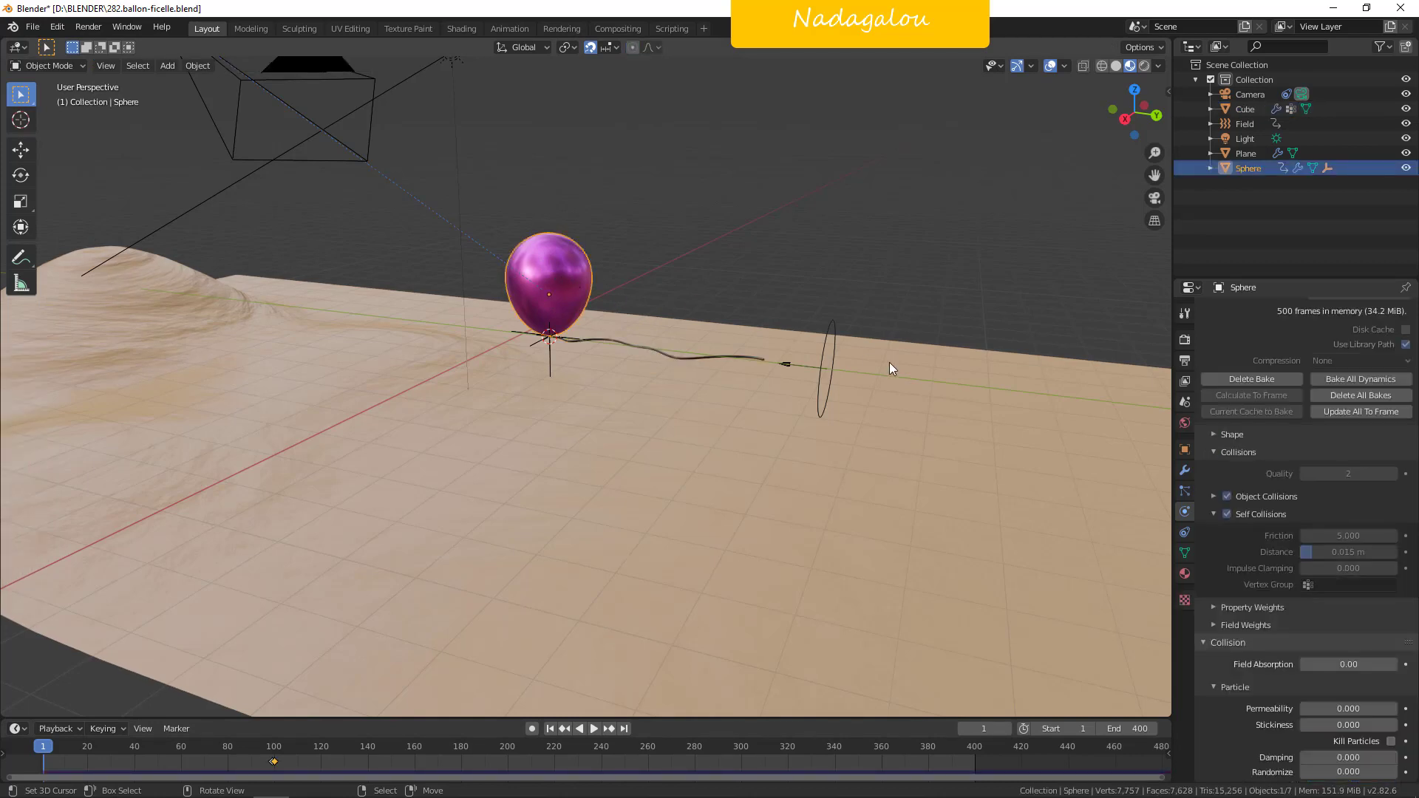
{"action": "scroll", "coordinate": [1223, 442], "scroll_direction": "up", "scroll_amount": 15}
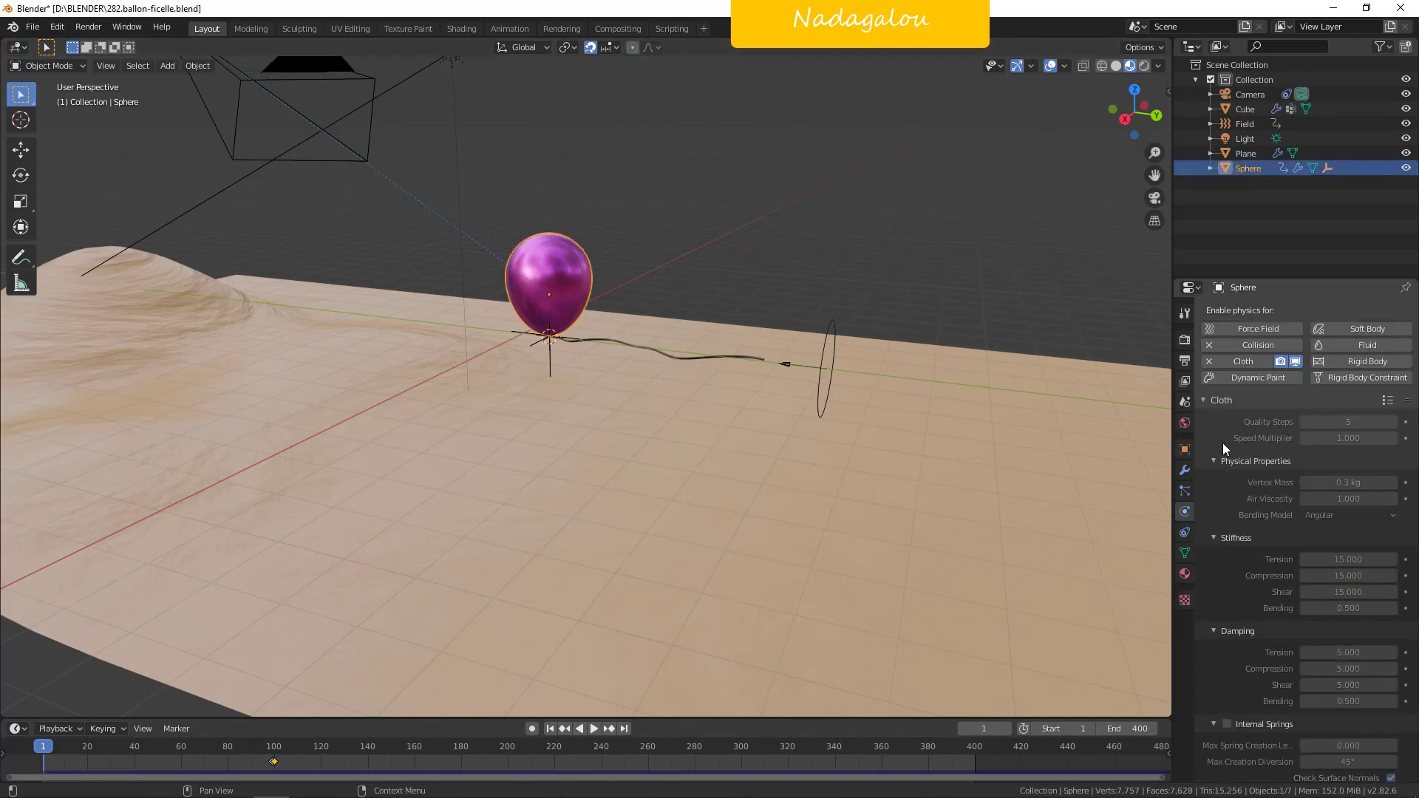
Play the animation to frame 99 and compare the balloon's keyframed cloth pressure at frames 99 and 100.
{"action": "middle_click_drag", "start_coordinate": [776, 380], "coordinate": [650, 620]}
{"action": "left_click", "coordinate": [594, 729]}
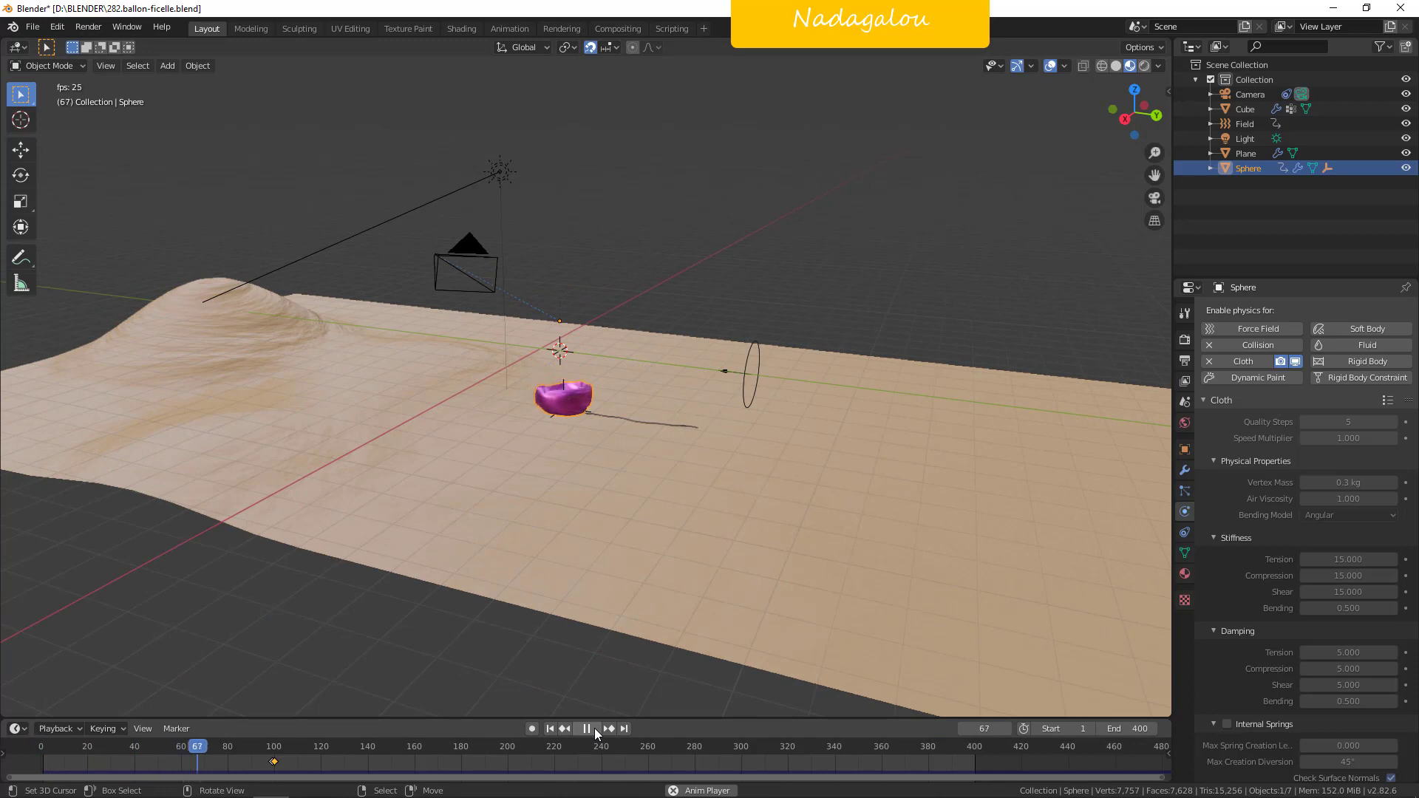
{"action": "left_click", "coordinate": [594, 729]}
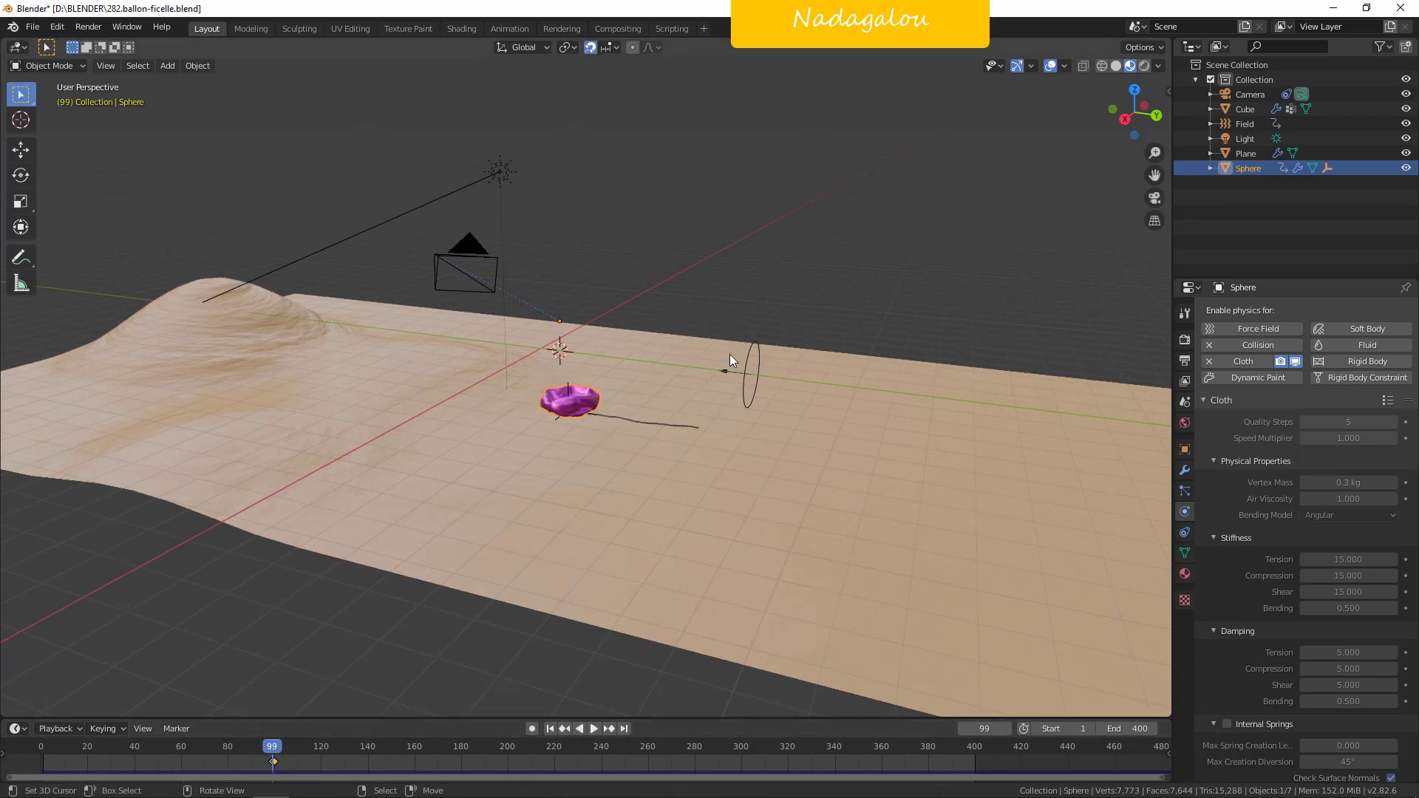
{"action": "scroll", "coordinate": [730, 354], "scroll_direction": "up", "scroll_amount": 6}
{"action": "scroll", "coordinate": [1249, 453], "scroll_direction": "down", "scroll_amount": 10}
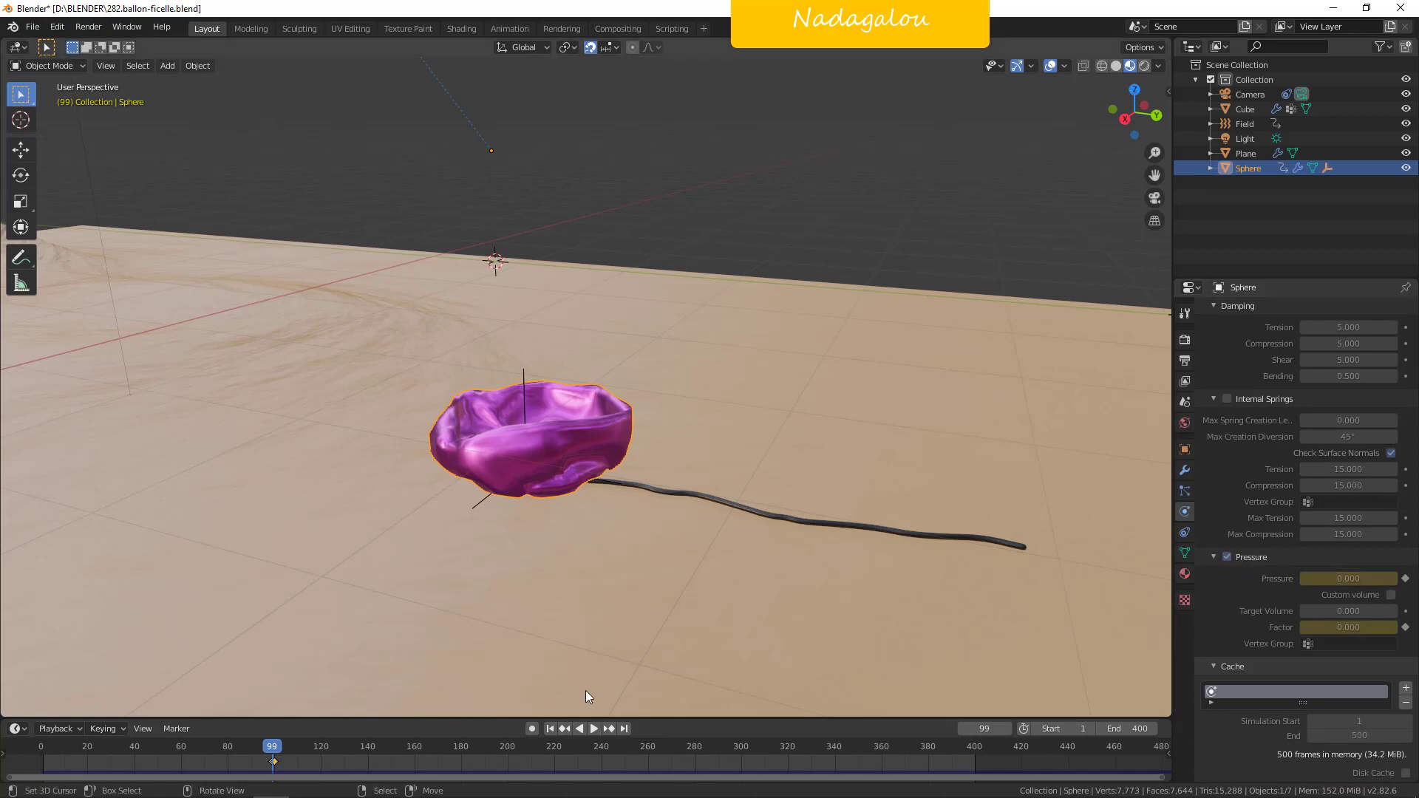
{"action": "left_click", "coordinate": [276, 752]}
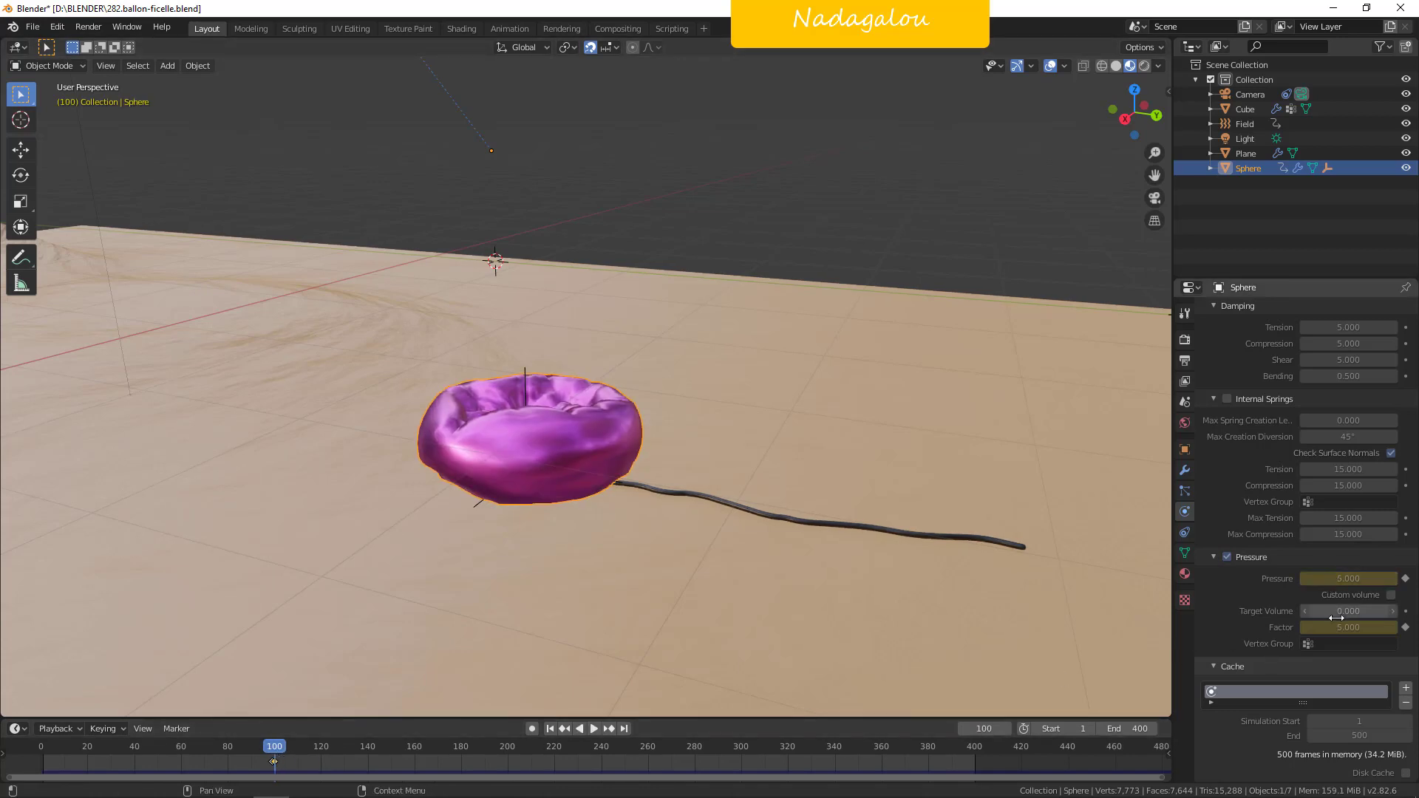
Select the wind force field and play to frame 119 to examine its keyframed strength.
{"action": "scroll", "coordinate": [610, 439], "scroll_direction": "down", "scroll_amount": 4}
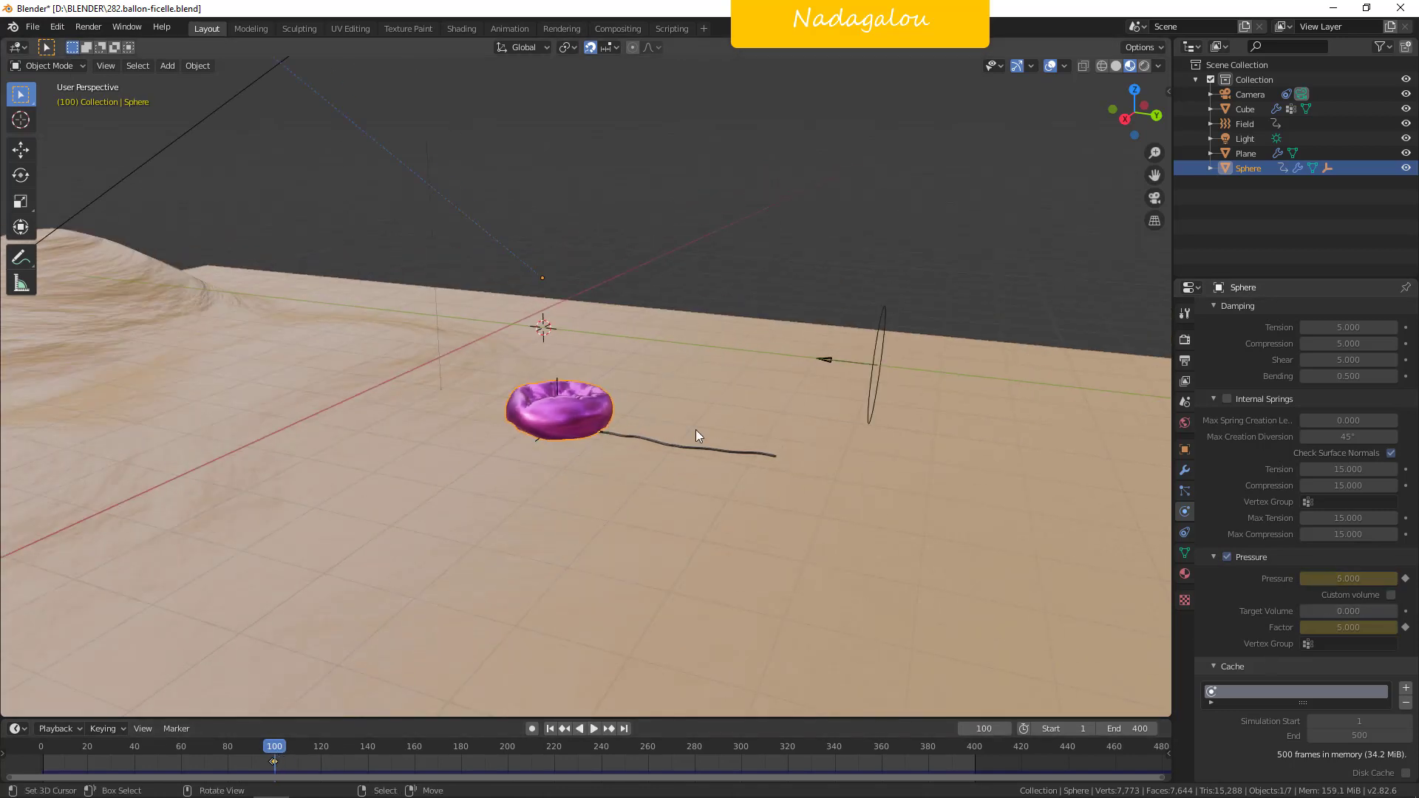
{"action": "left_click", "coordinate": [870, 367]}
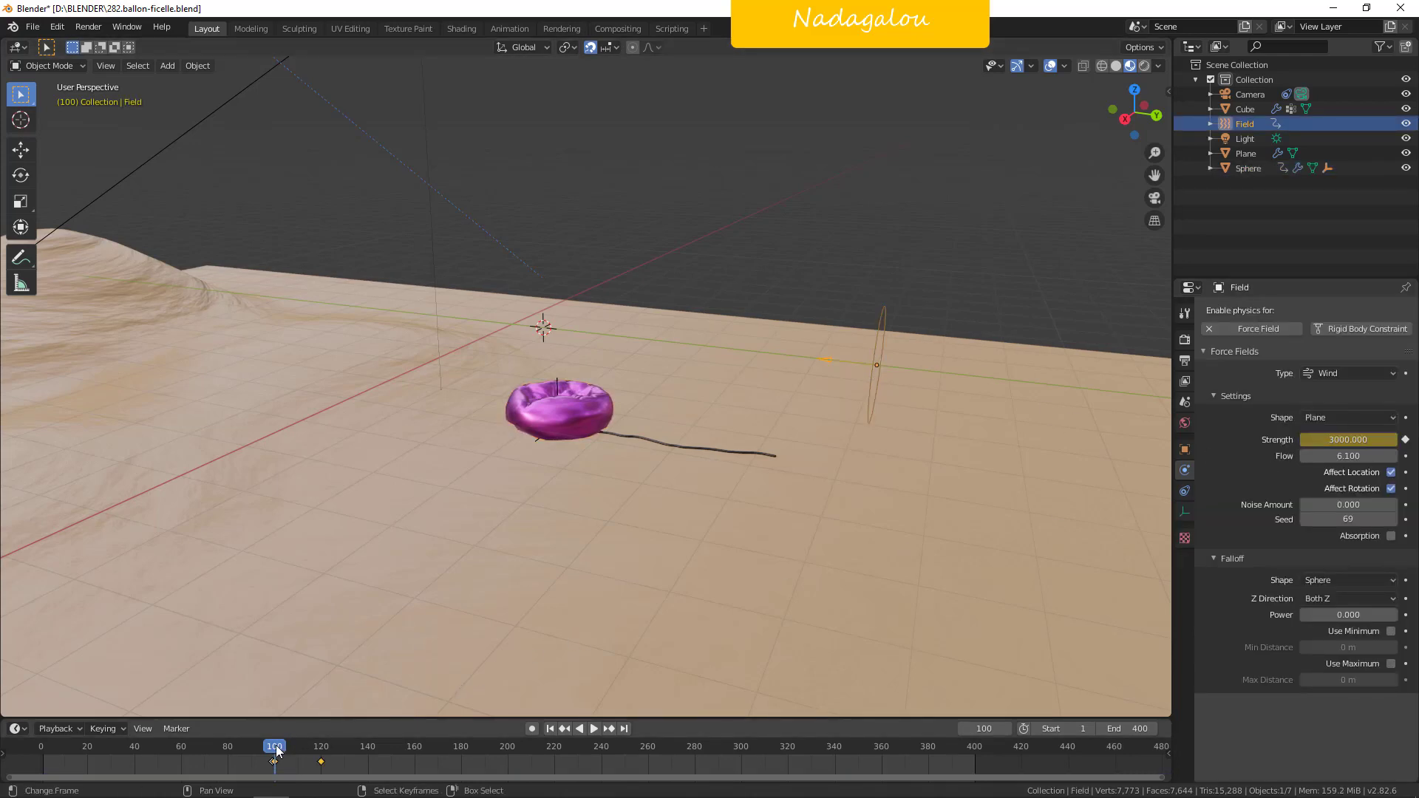
{"action": "key", "text": "space"}
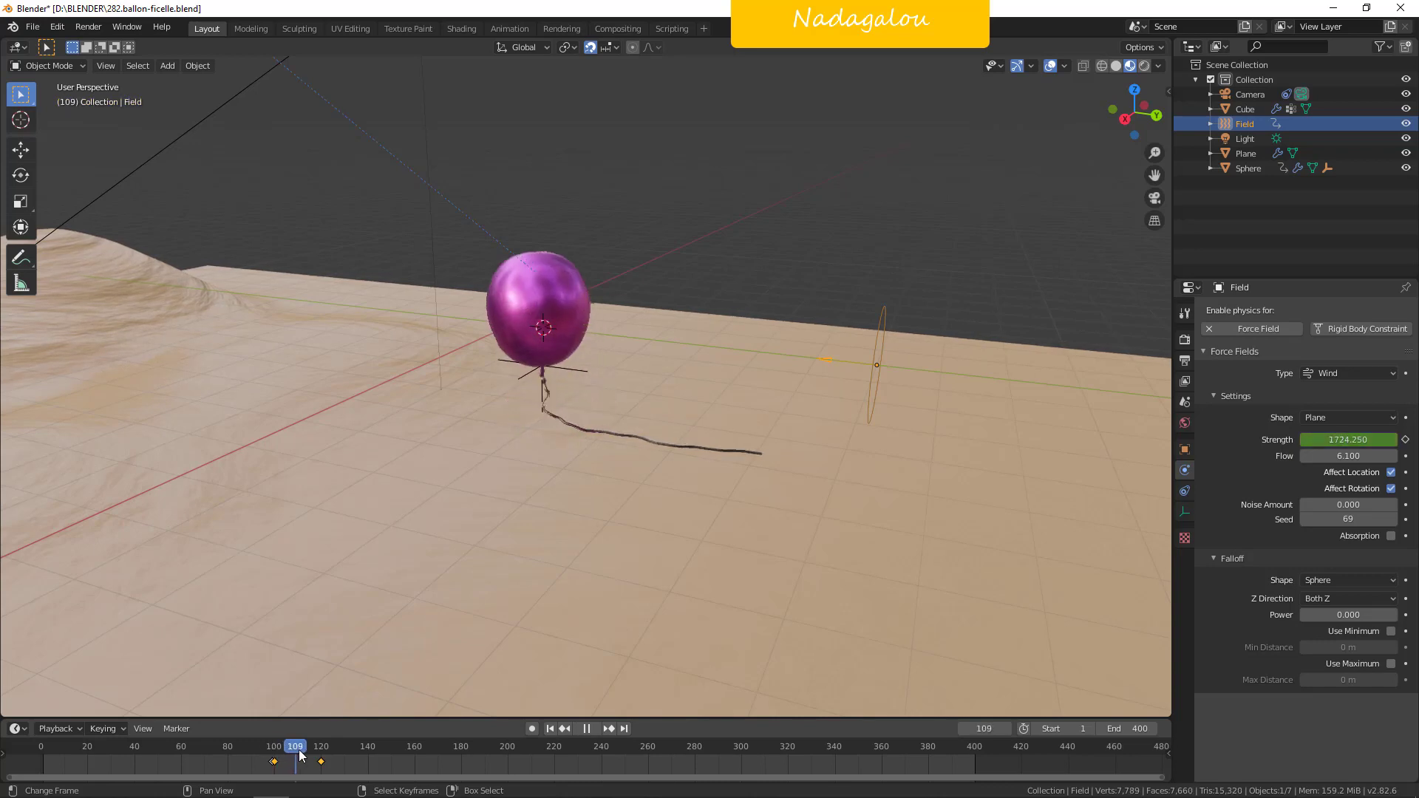
{"action": "key", "text": "space"}
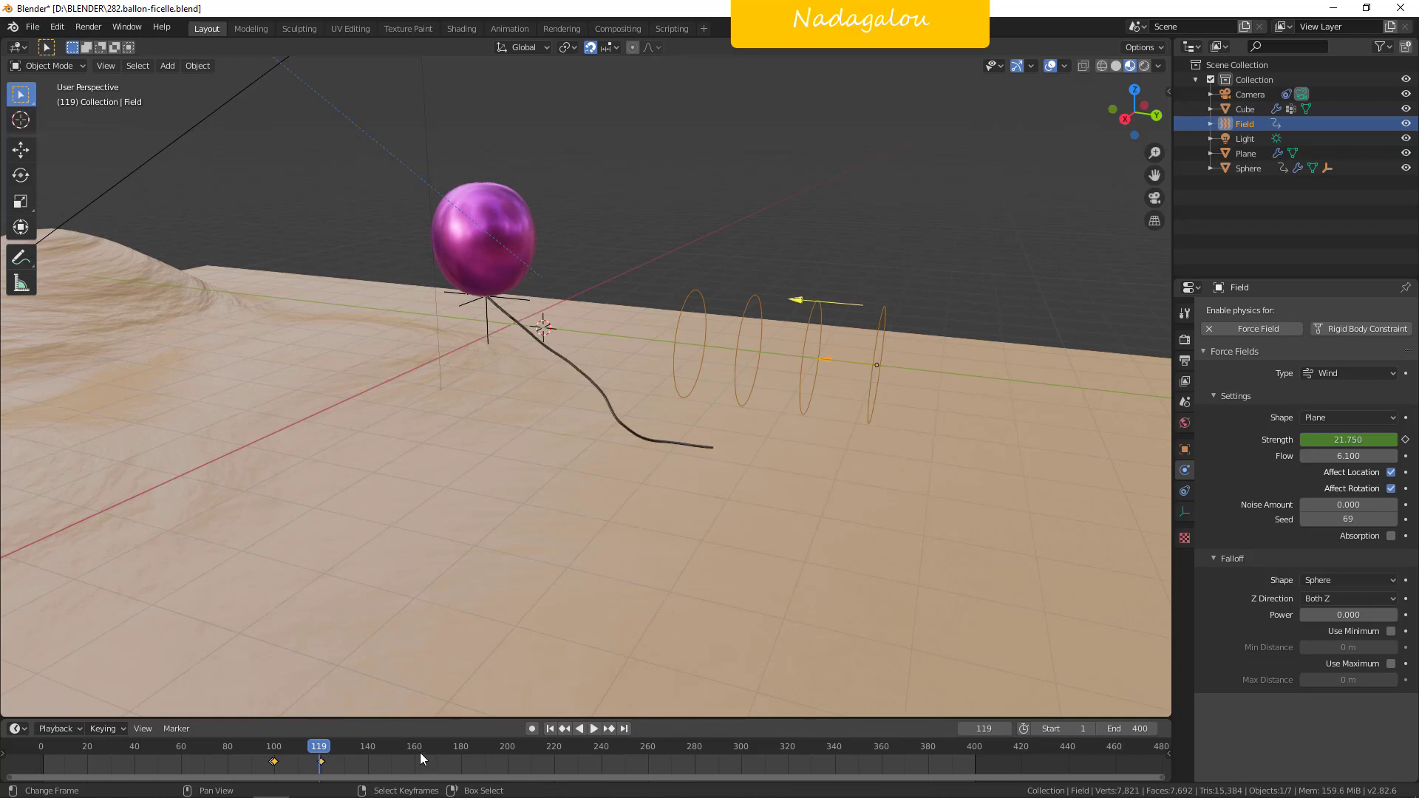
Replay the animation to frame 29 and set the playback start frame to 98.
{"action": "left_click", "coordinate": [592, 728]}
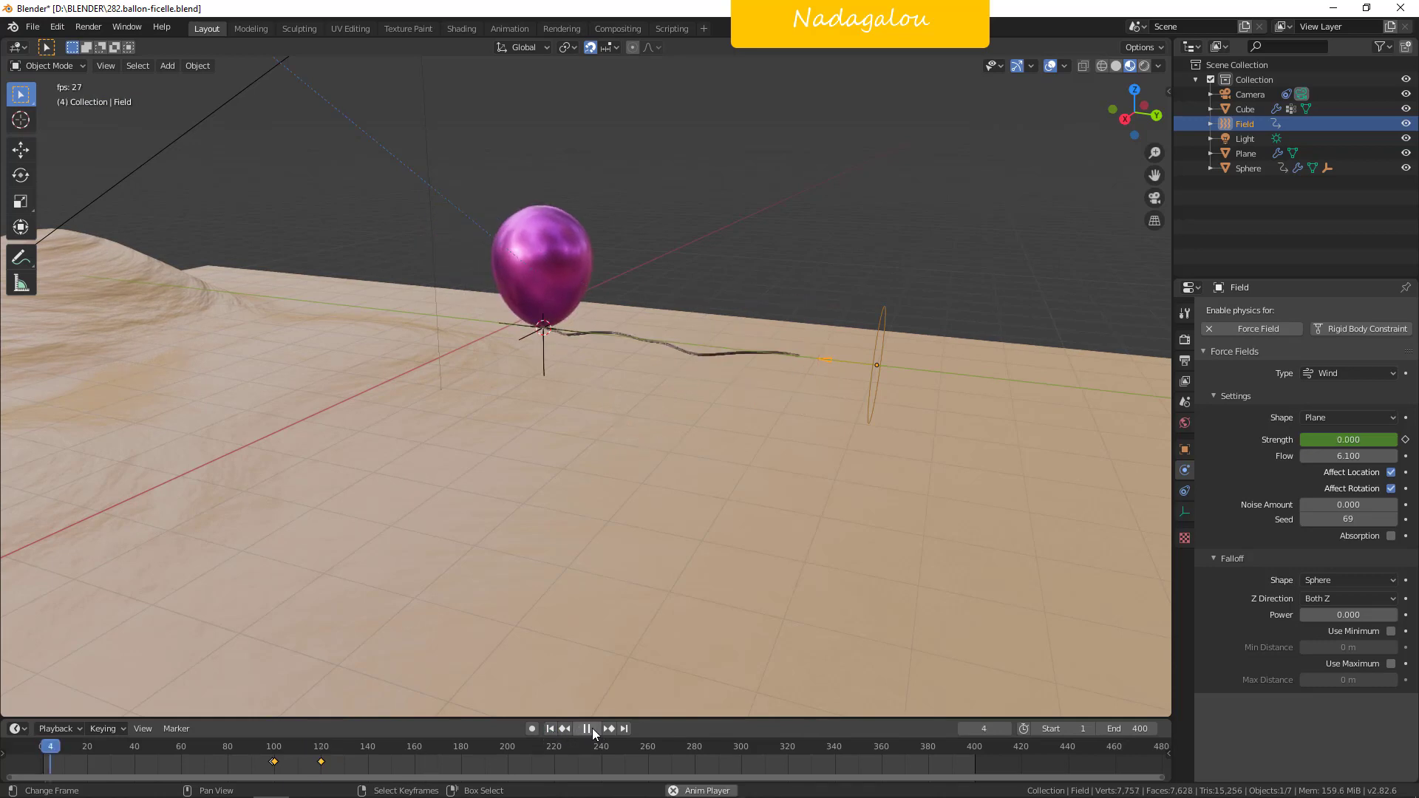
{"action": "left_click", "coordinate": [592, 729]}
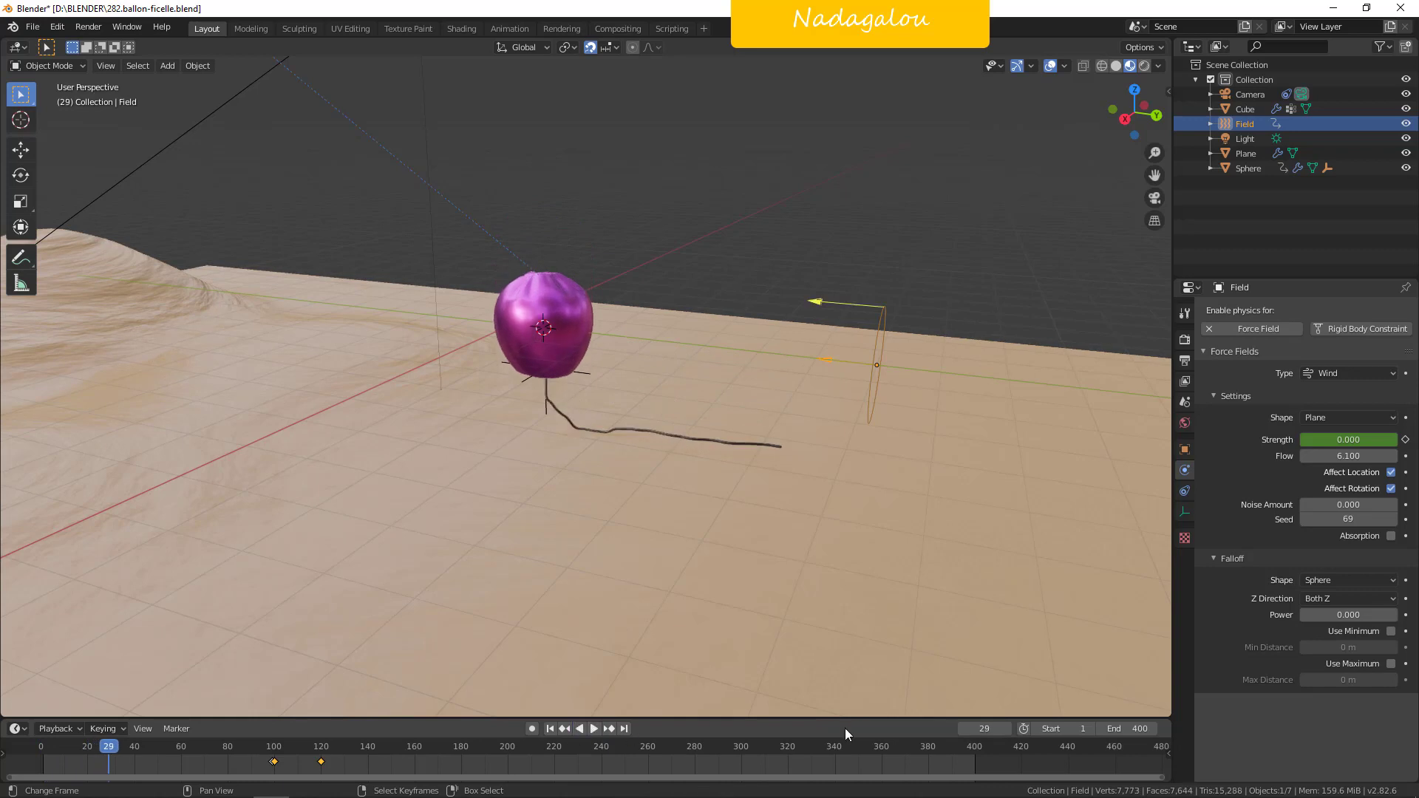
{"action": "left_click", "coordinate": [1059, 728]}
{"action": "type", "text": "98"}
{"action": "key", "text": "Return"}
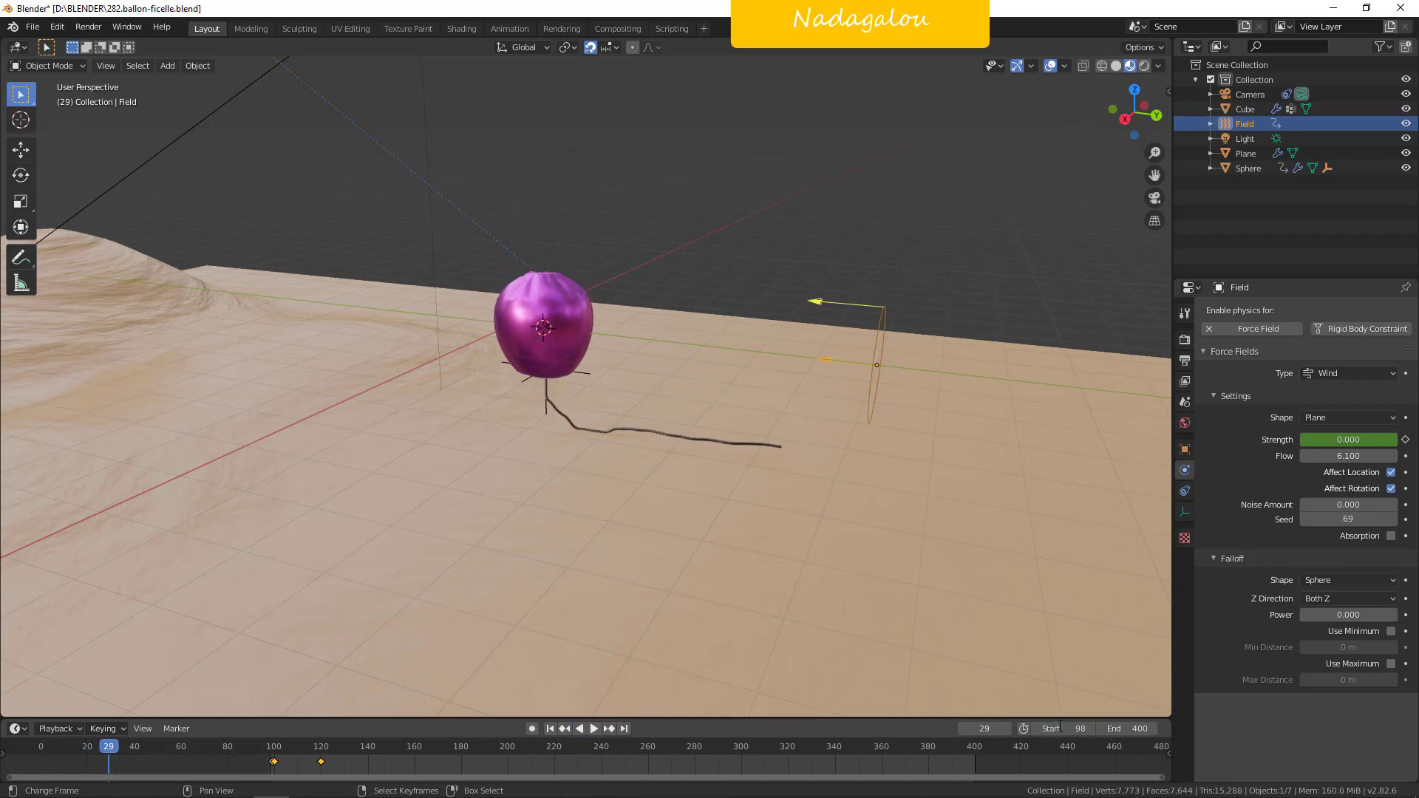
Play the animation from the start frame to frame 130 to watch the balloon lift its string.
{"action": "left_click", "coordinate": [552, 730]}
{"action": "left_click", "coordinate": [592, 728]}
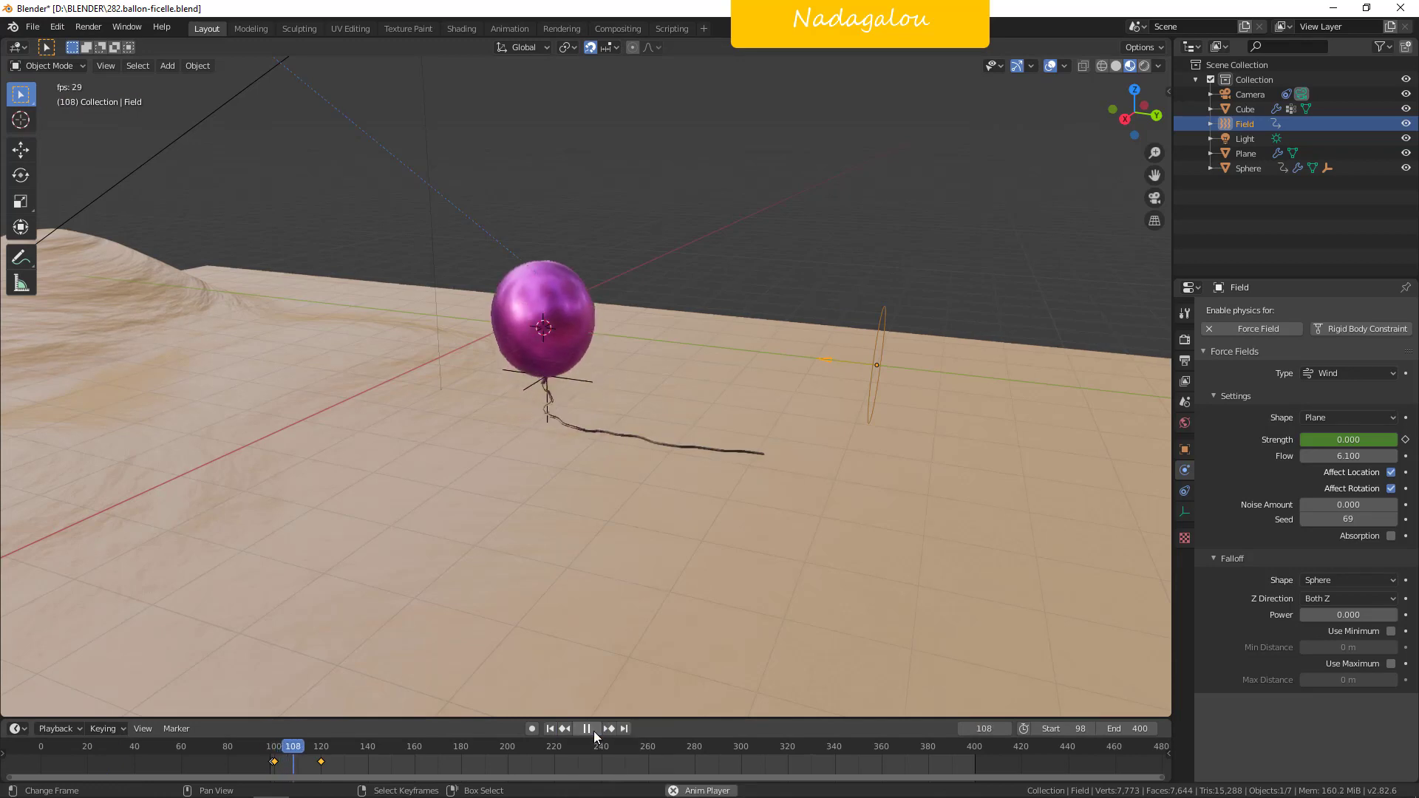
{"action": "left_click", "coordinate": [592, 731]}
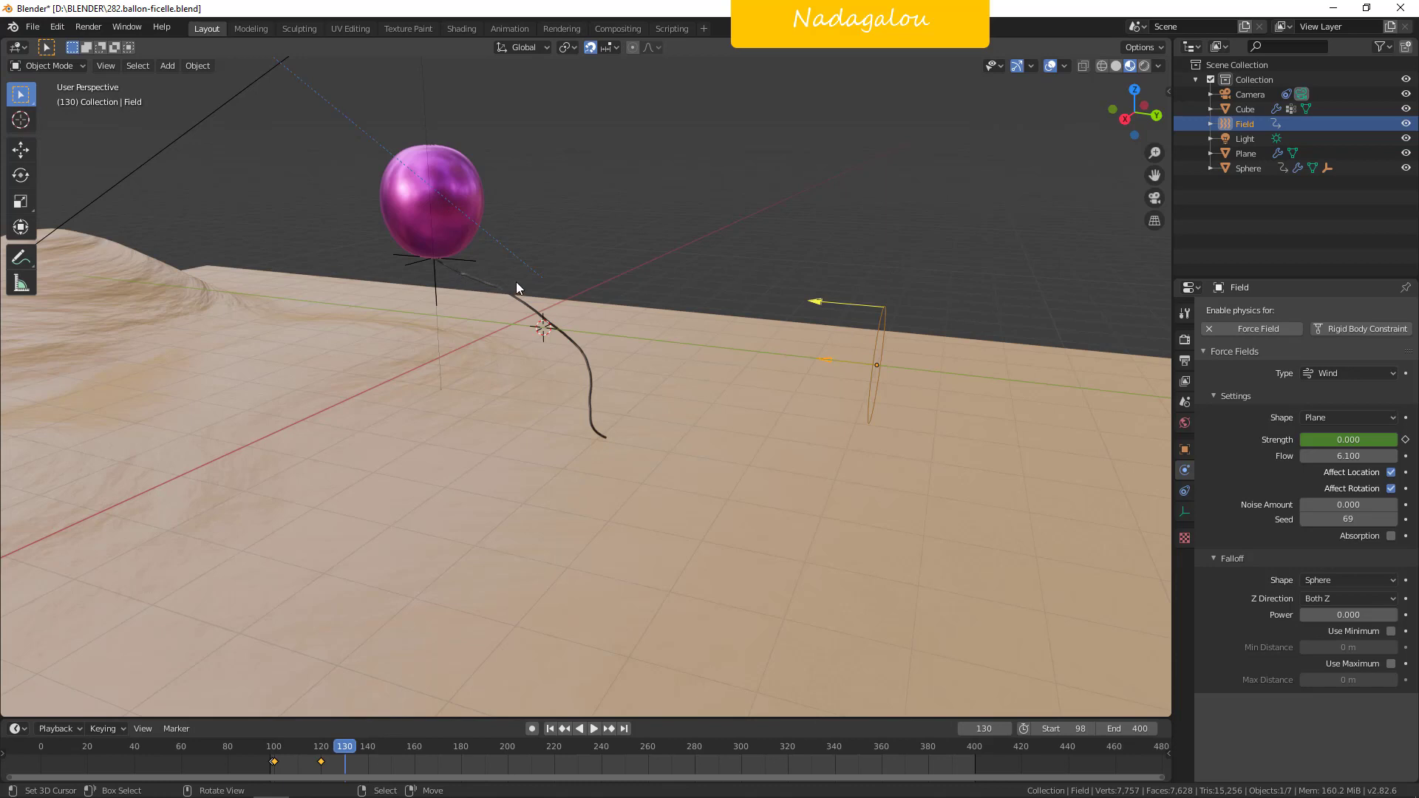
Continue playback to frame 294, following the balloon and its trailing string towards the dune.
{"action": "left_click", "coordinate": [596, 732]}
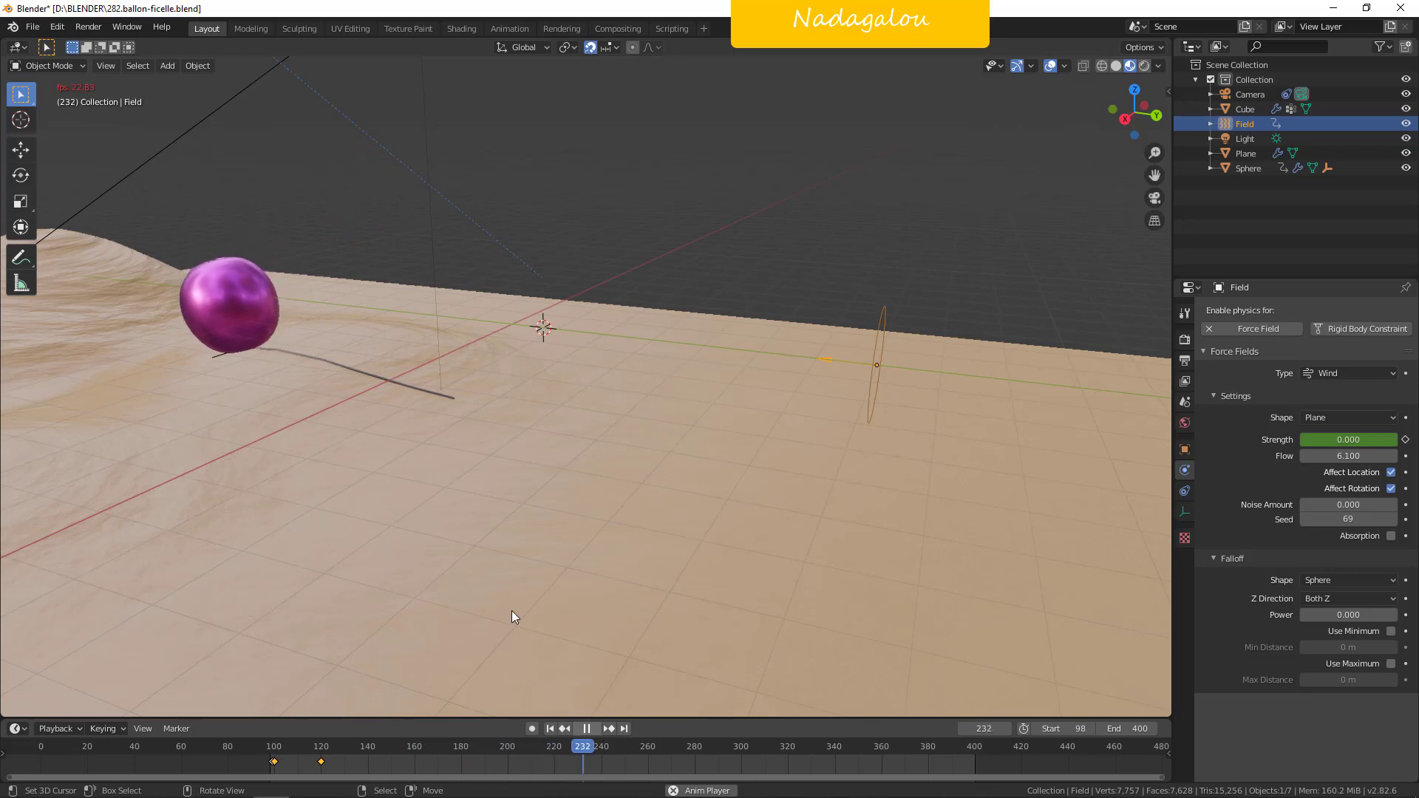
{"action": "middle_click_drag", "start_coordinate": [392, 510], "coordinate": [801, 402], "text": "shift"}
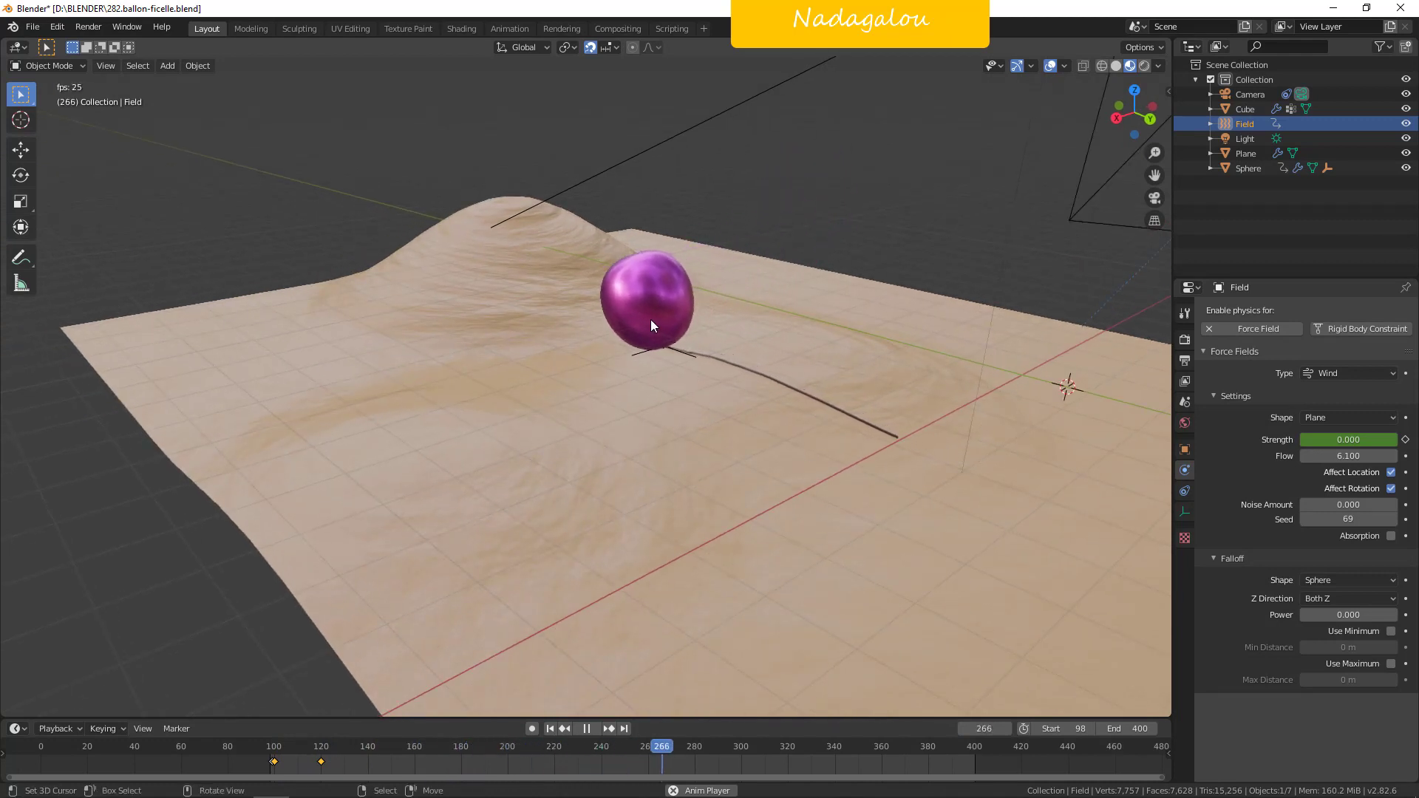
{"action": "left_click", "coordinate": [586, 728]}
{"action": "middle_click_drag", "start_coordinate": [606, 680], "coordinate": [787, 441]}
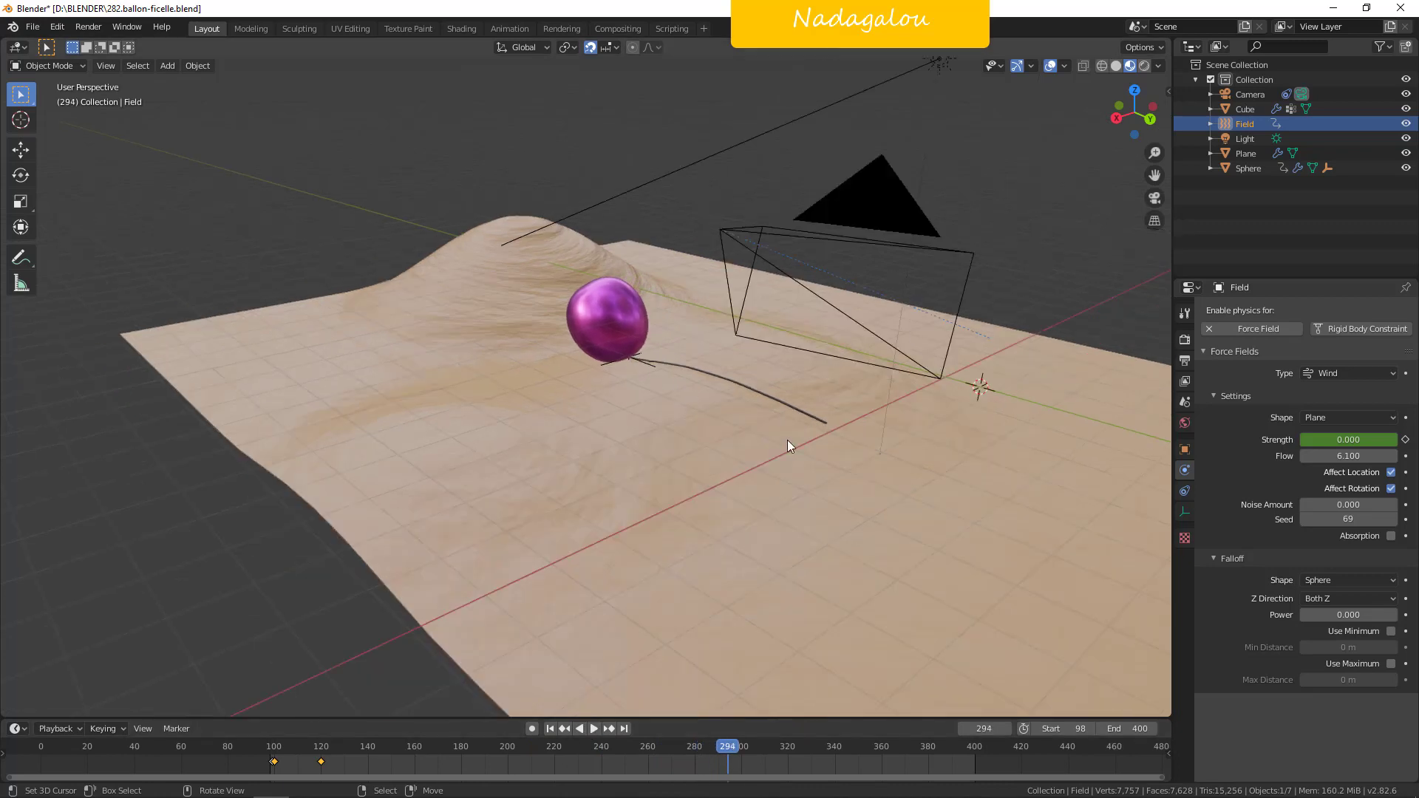
{"action": "middle_click_drag", "start_coordinate": [752, 494], "coordinate": [738, 461]}
{"action": "scroll", "coordinate": [738, 461], "scroll_direction": "up", "scroll_amount": 4}
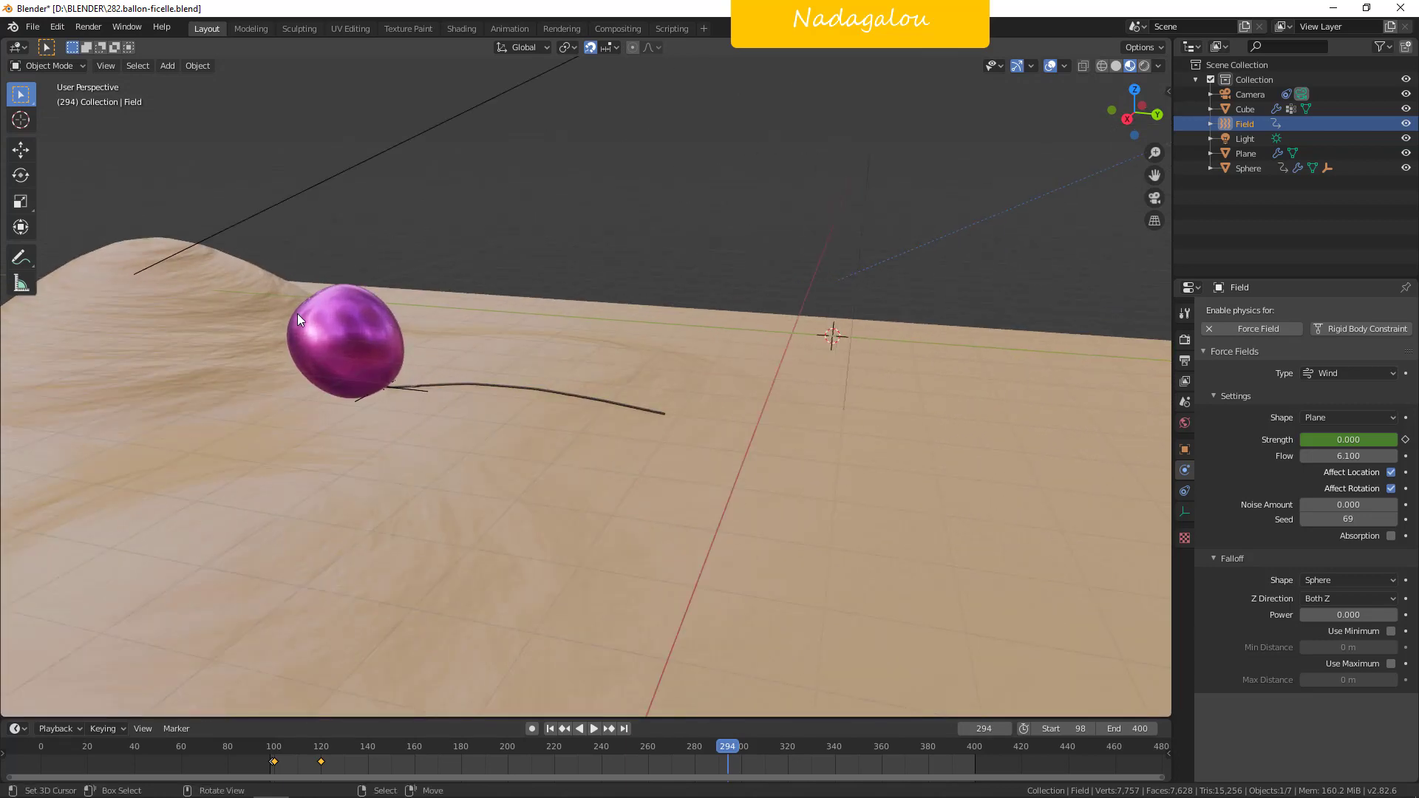
Select the balloon and examine it together with its string, the wind field and the sandy ground.
{"action": "left_click", "coordinate": [452, 357]}
{"action": "scroll", "coordinate": [1308, 615], "scroll_direction": "down", "scroll_amount": 5}
{"action": "scroll", "coordinate": [1315, 650], "scroll_direction": "down", "scroll_amount": 1}
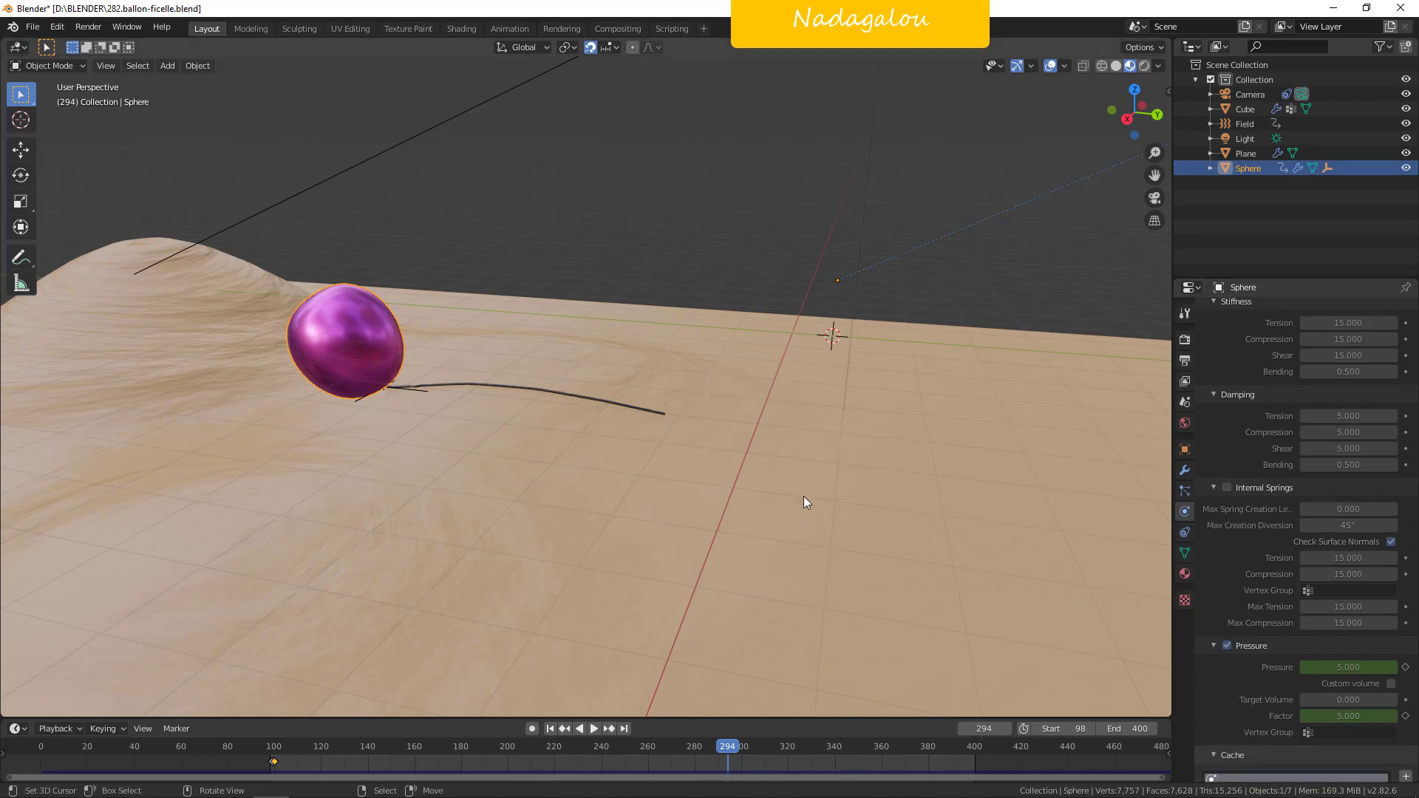
{"action": "scroll", "coordinate": [804, 495], "scroll_direction": "down", "scroll_amount": 4}
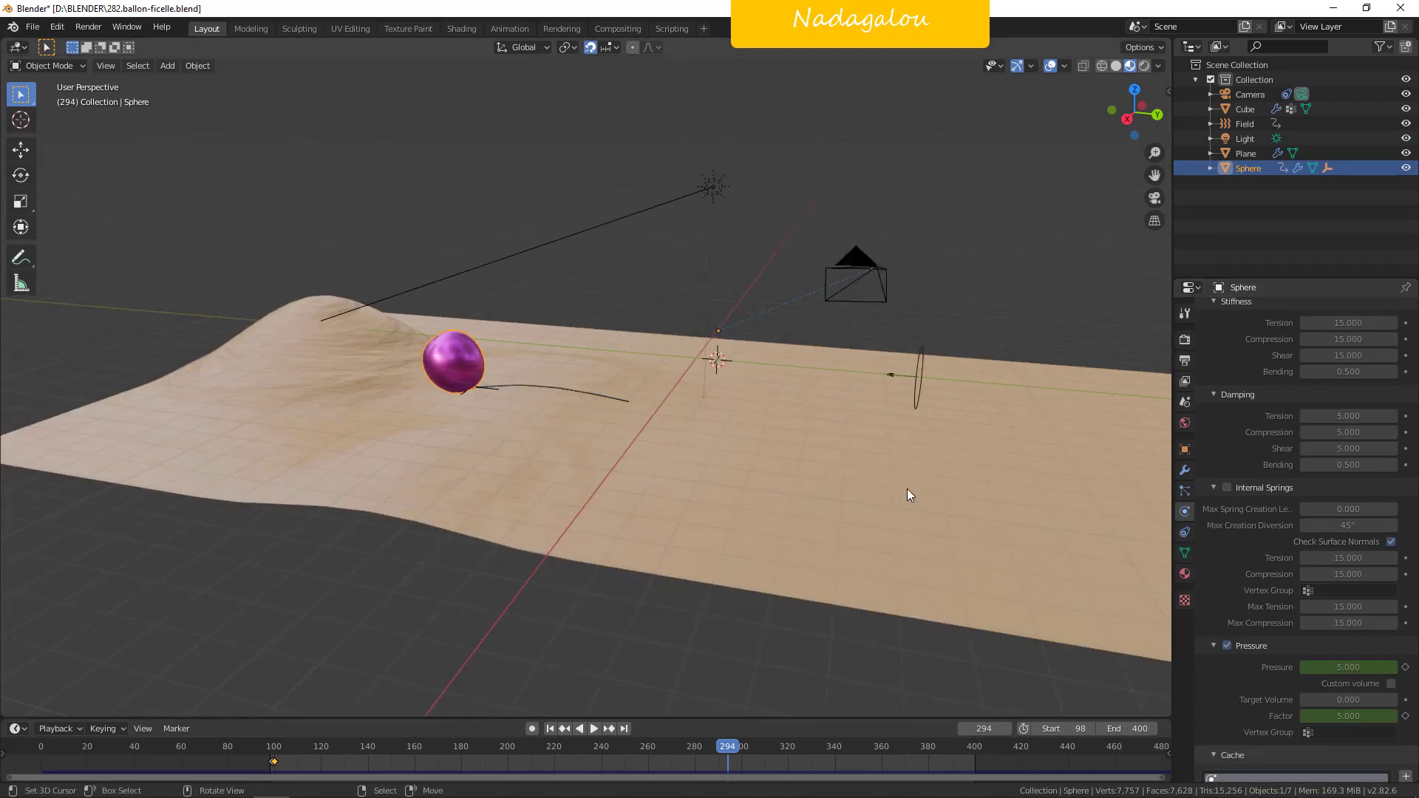
{"action": "mouse_move", "coordinate": [871, 449]}
{"action": "middle_mouse_down"}
{"action": "mouse_move", "coordinate": [816, 486]}
{"action": "mouse_move", "coordinate": [880, 471]}
{"action": "middle_mouse_up"}
{"action": "scroll", "coordinate": [880, 472], "scroll_direction": "up", "scroll_amount": 3}
{"action": "middle_click_drag", "start_coordinate": [748, 440], "coordinate": [792, 481]}
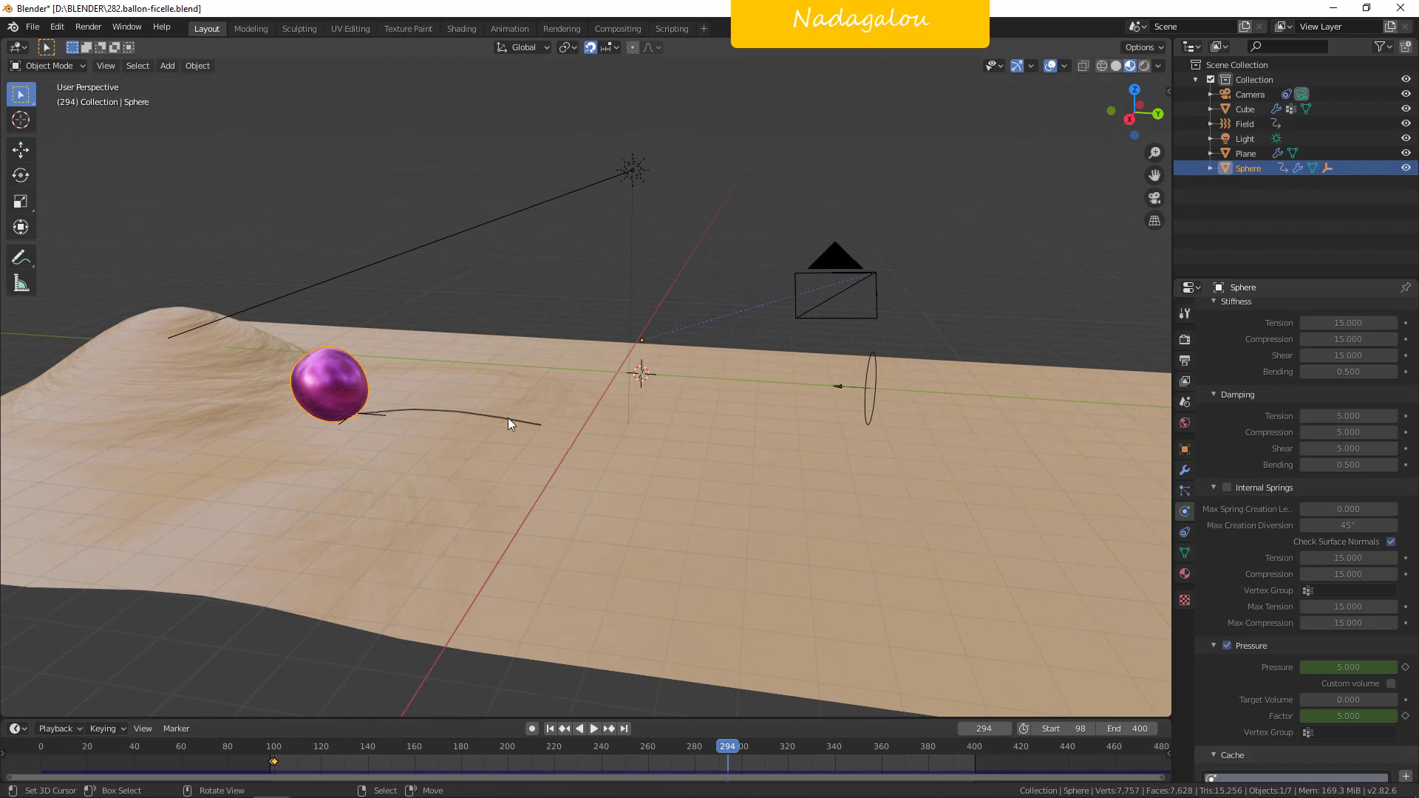
Discard the changes to the balloon file and open 2.82 cable.blend.
{"action": "key", "text": "ctrl+q"}
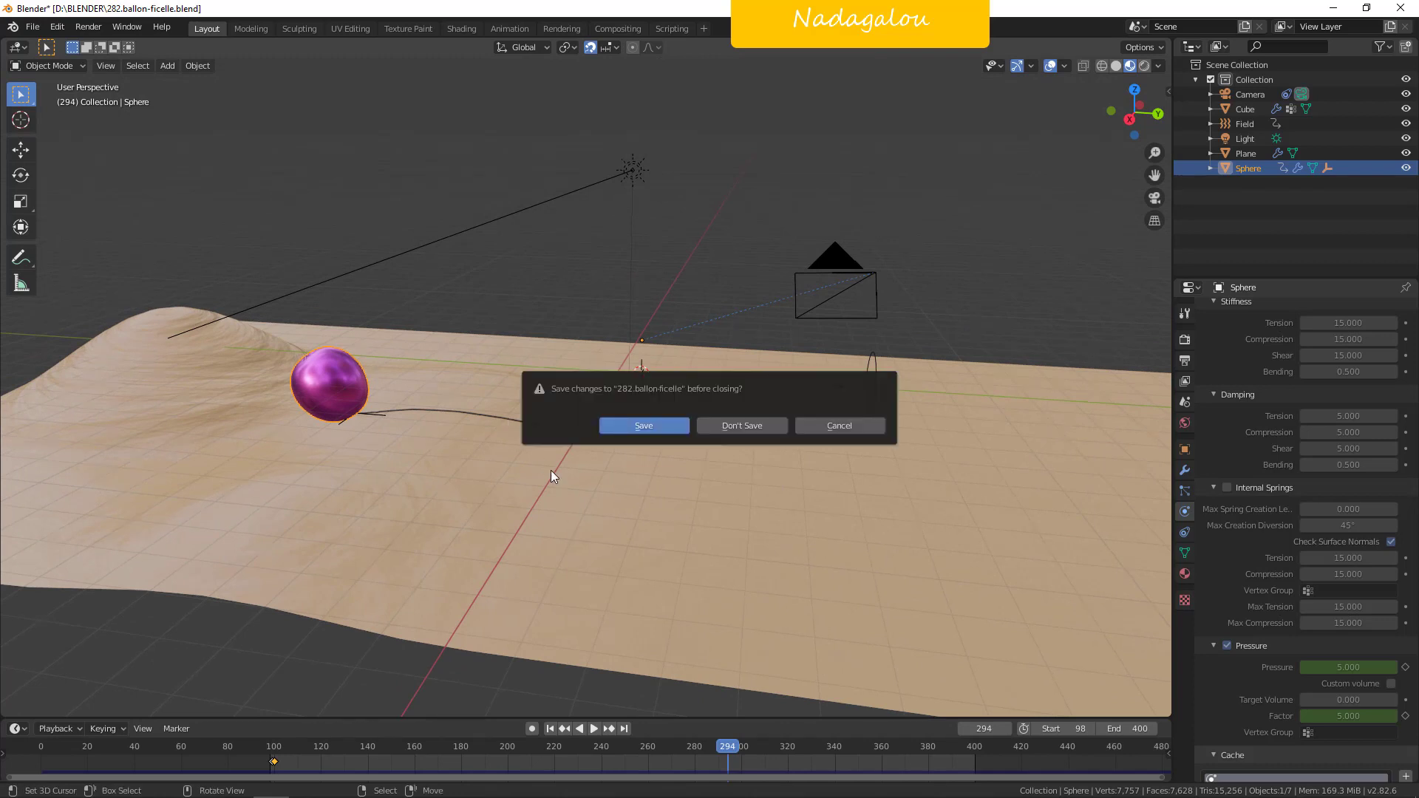
{"action": "left_click", "coordinate": [730, 428]}
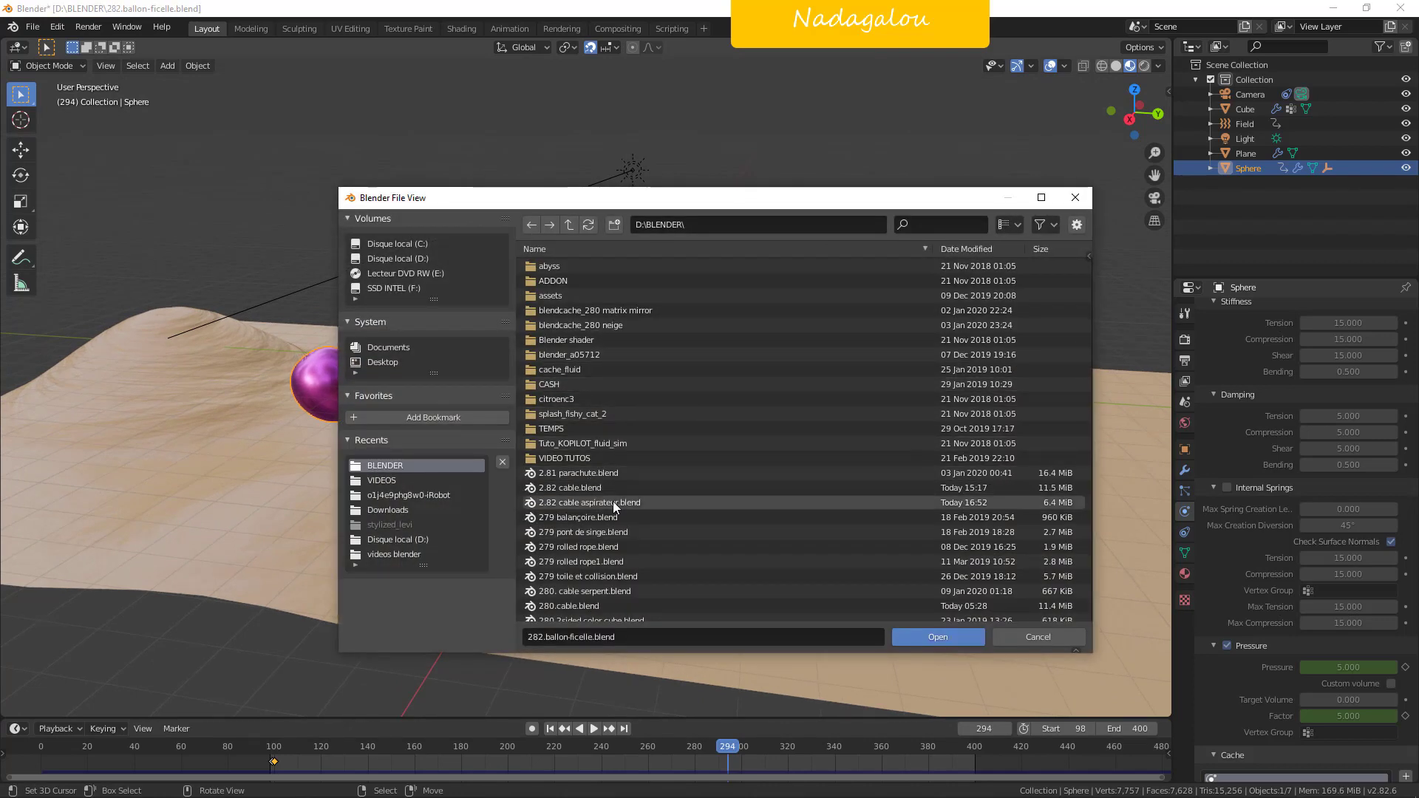
{"action": "double_click", "coordinate": [595, 487]}
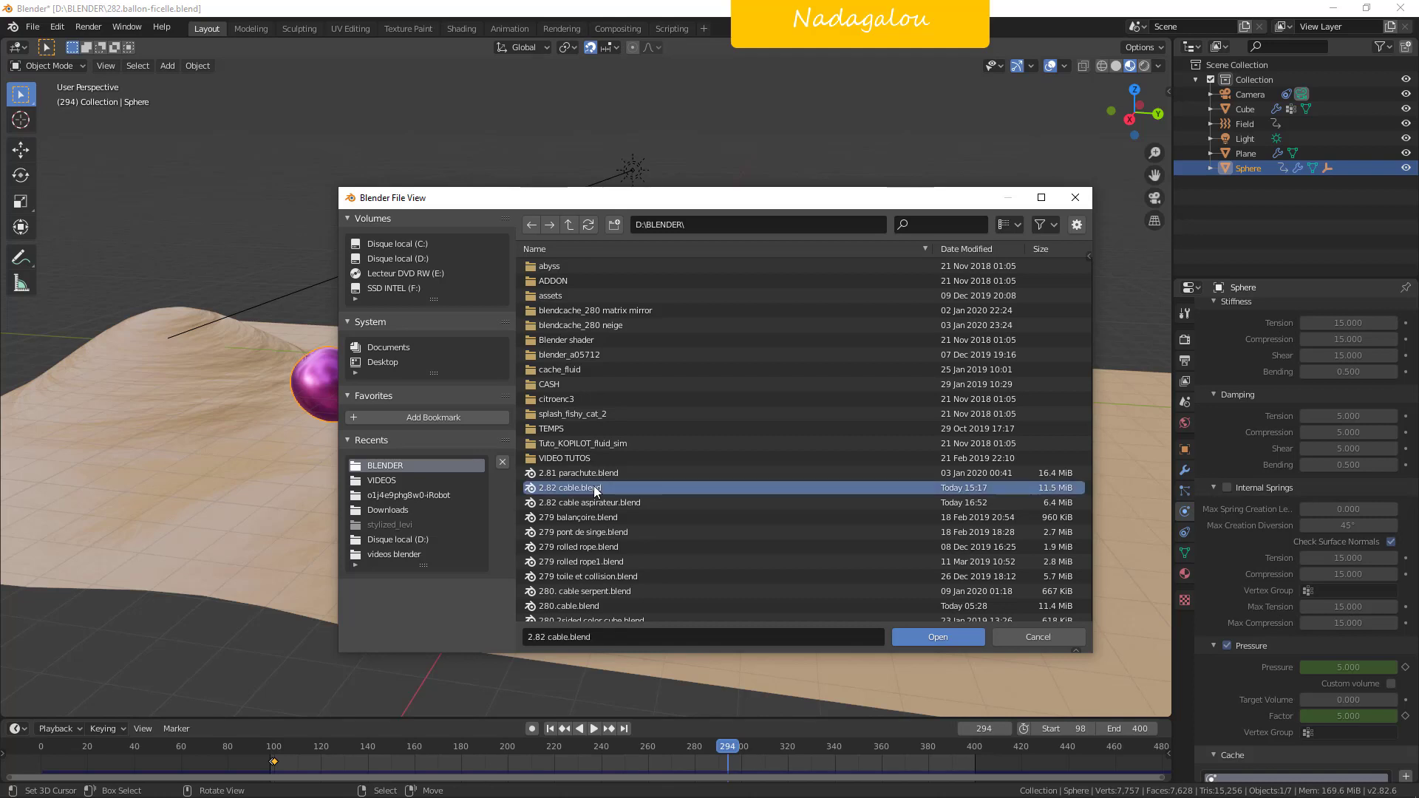
Set the viewport shading to material preview and unhide the Circle.001 cable.
{"action": "left_click", "coordinate": [1134, 65]}
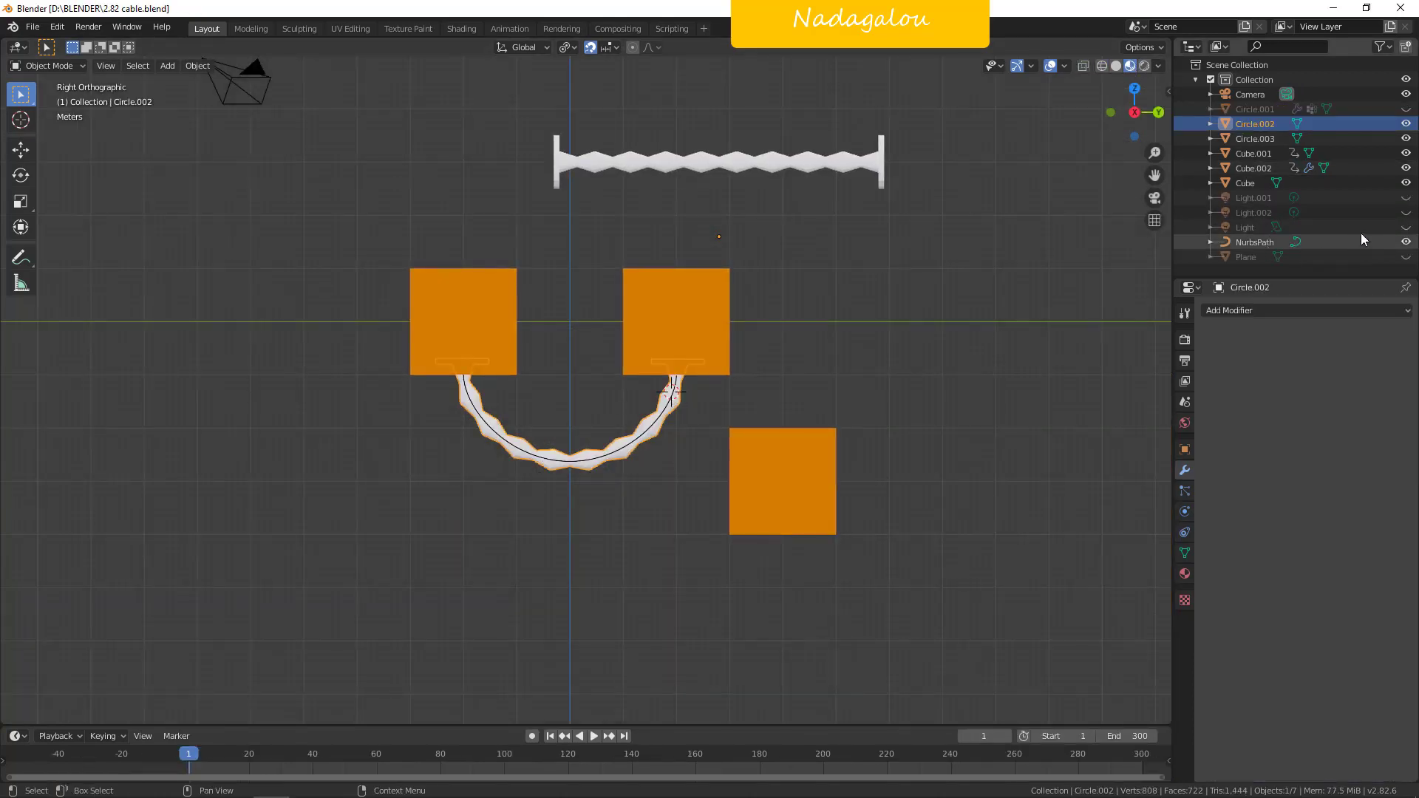
{"action": "left_click", "coordinate": [1405, 108]}
{"action": "middle_click_drag", "start_coordinate": [932, 398], "coordinate": [955, 392]}
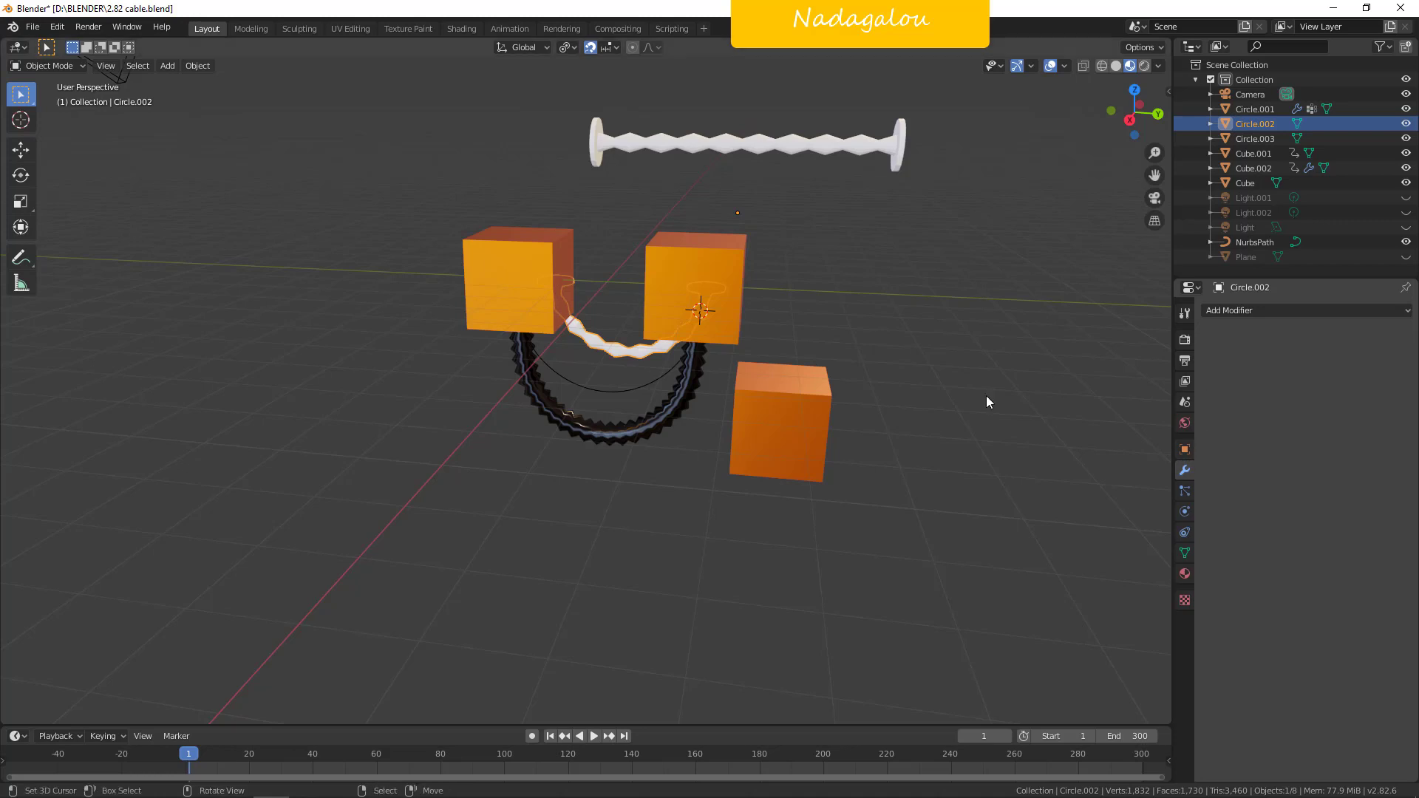
Select the black ribbed cable and enable its Subdivision modifier in the viewport.
{"action": "left_click", "coordinate": [640, 425]}
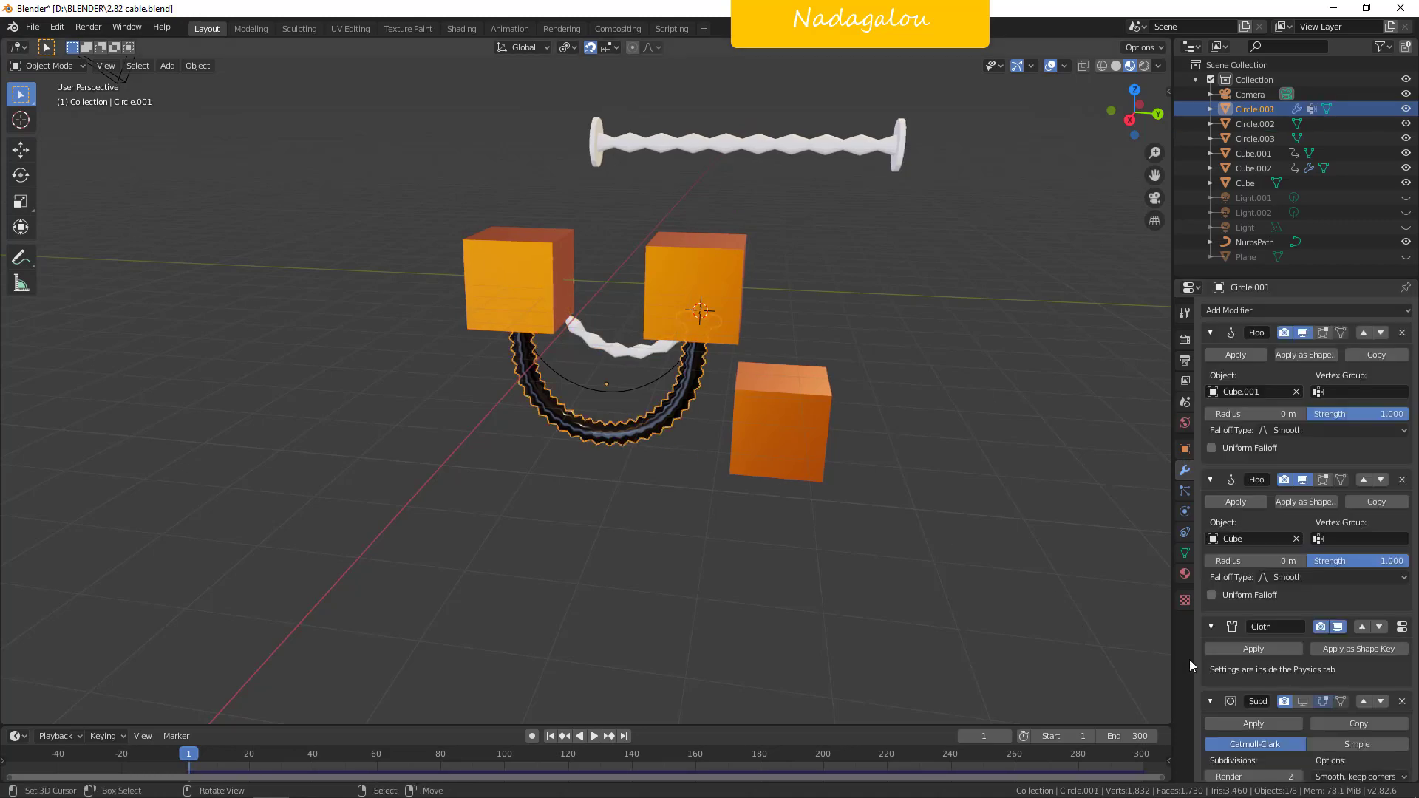
{"action": "left_click", "coordinate": [1302, 702]}
{"action": "scroll", "coordinate": [900, 535], "scroll_direction": "up", "scroll_amount": 5}
{"action": "middle_click_drag", "start_coordinate": [654, 553], "coordinate": [699, 543]}
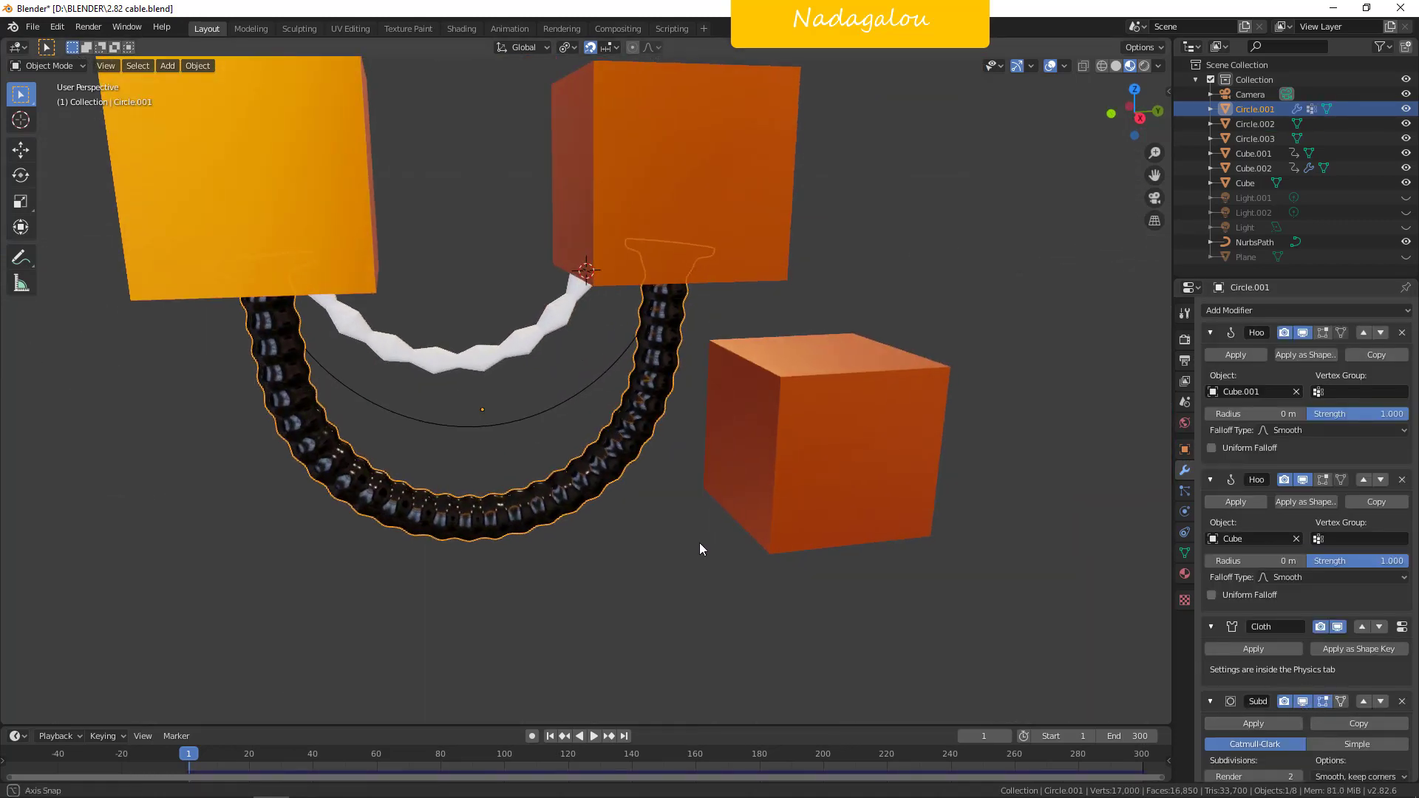
Play the animation and examine the smoothed black cable hanging between the two orange cubes.
{"action": "left_click", "coordinate": [592, 736]}
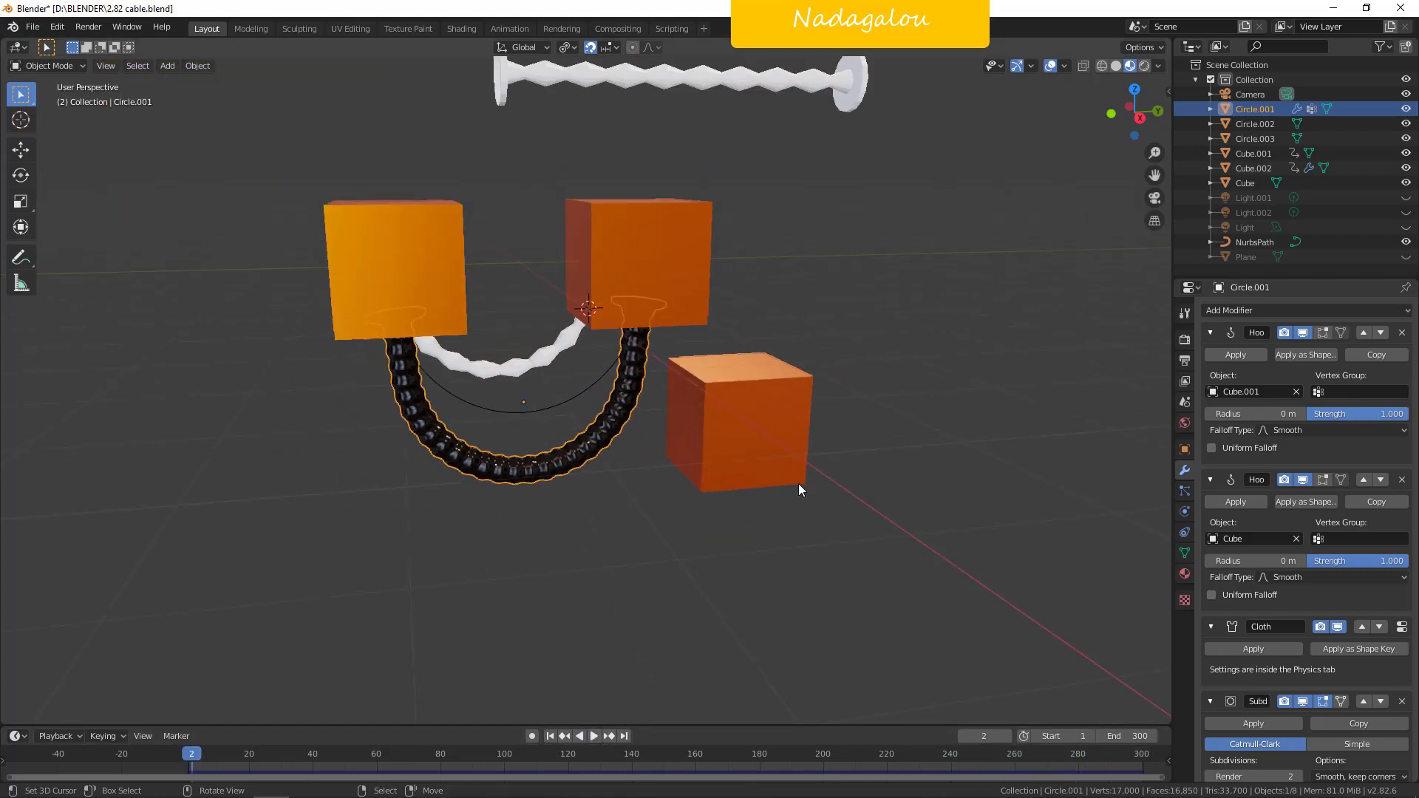
{"action": "mouse_move", "coordinate": [798, 484]}
{"action": "middle_mouse_down"}
{"action": "mouse_move", "coordinate": [822, 488]}
{"action": "mouse_move", "coordinate": [774, 509]}
{"action": "mouse_move", "coordinate": [783, 430]}
{"action": "mouse_move", "coordinate": [706, 416]}
{"action": "mouse_move", "coordinate": [770, 381]}
{"action": "mouse_move", "coordinate": [831, 432]}
{"action": "mouse_move", "coordinate": [841, 335]}
{"action": "mouse_move", "coordinate": [828, 476]}
{"action": "mouse_move", "coordinate": [745, 487]}
{"action": "mouse_move", "coordinate": [703, 458]}
{"action": "mouse_move", "coordinate": [801, 461]}
{"action": "mouse_move", "coordinate": [814, 476]}
{"action": "middle_mouse_up"}
{"action": "scroll", "coordinate": [819, 490], "scroll_direction": "up", "scroll_amount": 3}
{"action": "scroll", "coordinate": [819, 491], "scroll_direction": "down", "scroll_amount": 3}
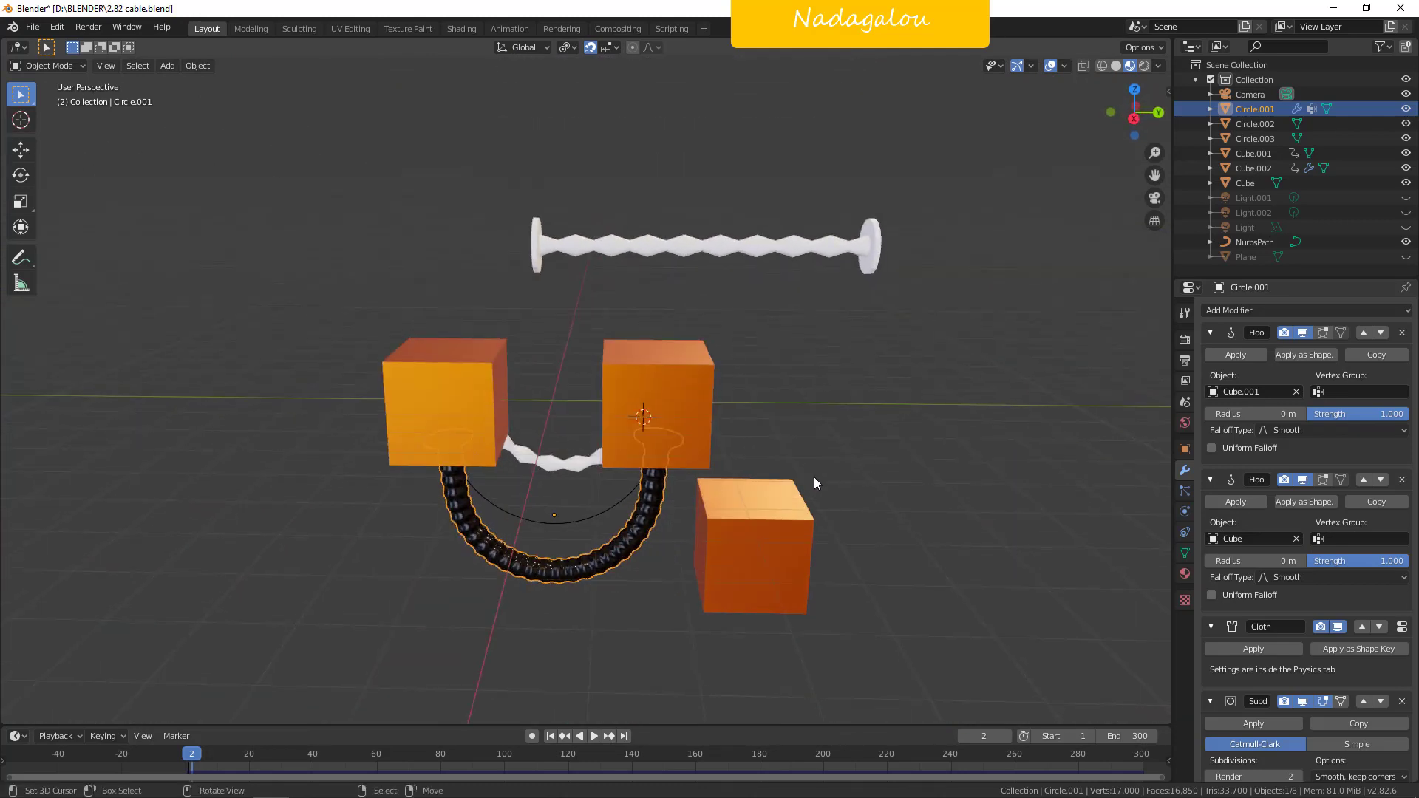